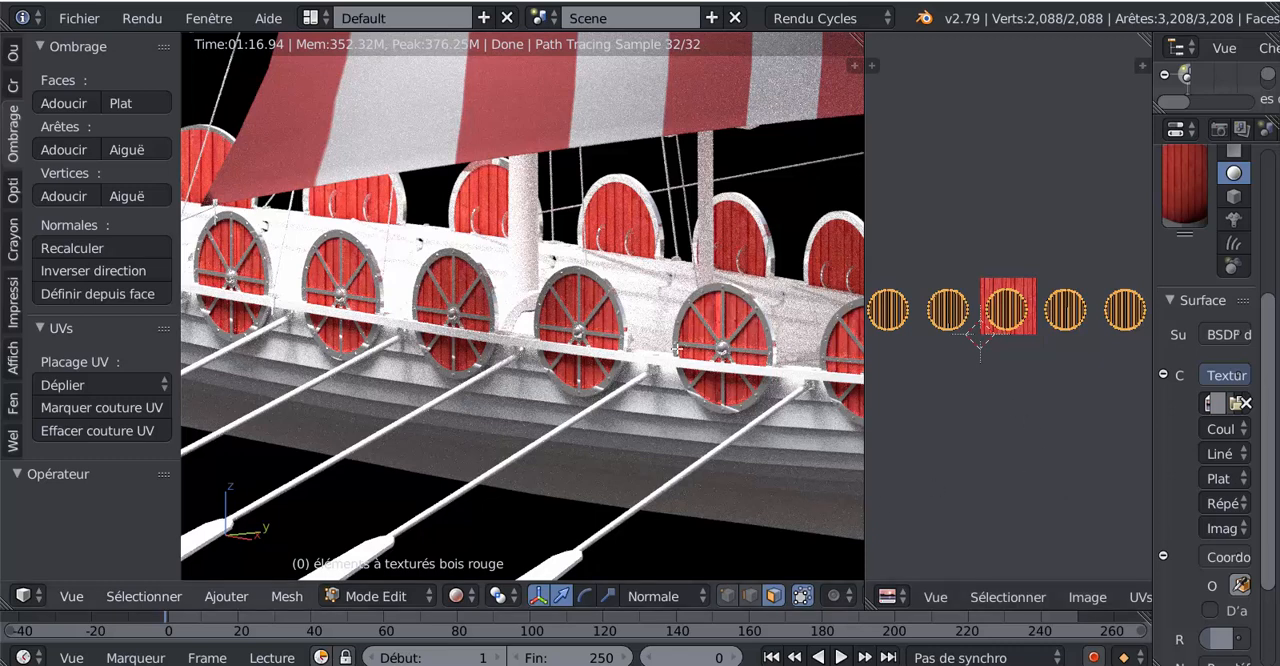
- Switch the viewport from rendered to Material (Matériau) shading for a close view of the red wood shields
scroll(590, 302, up, 1)
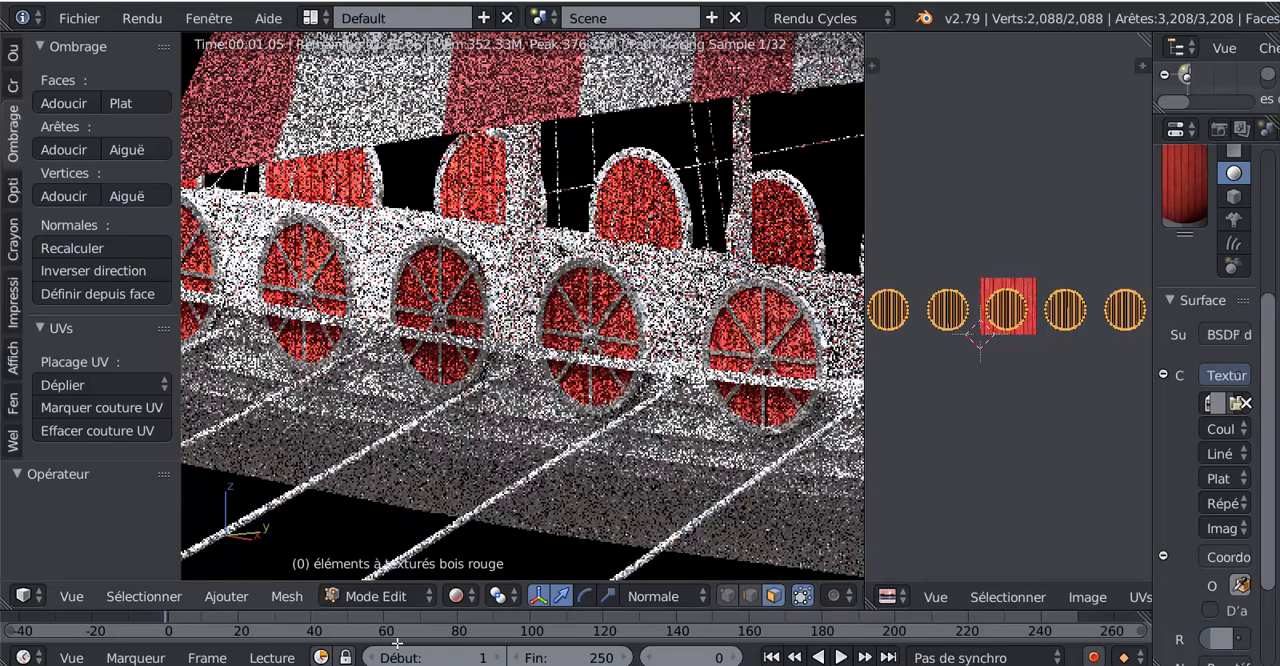
click(456, 596)
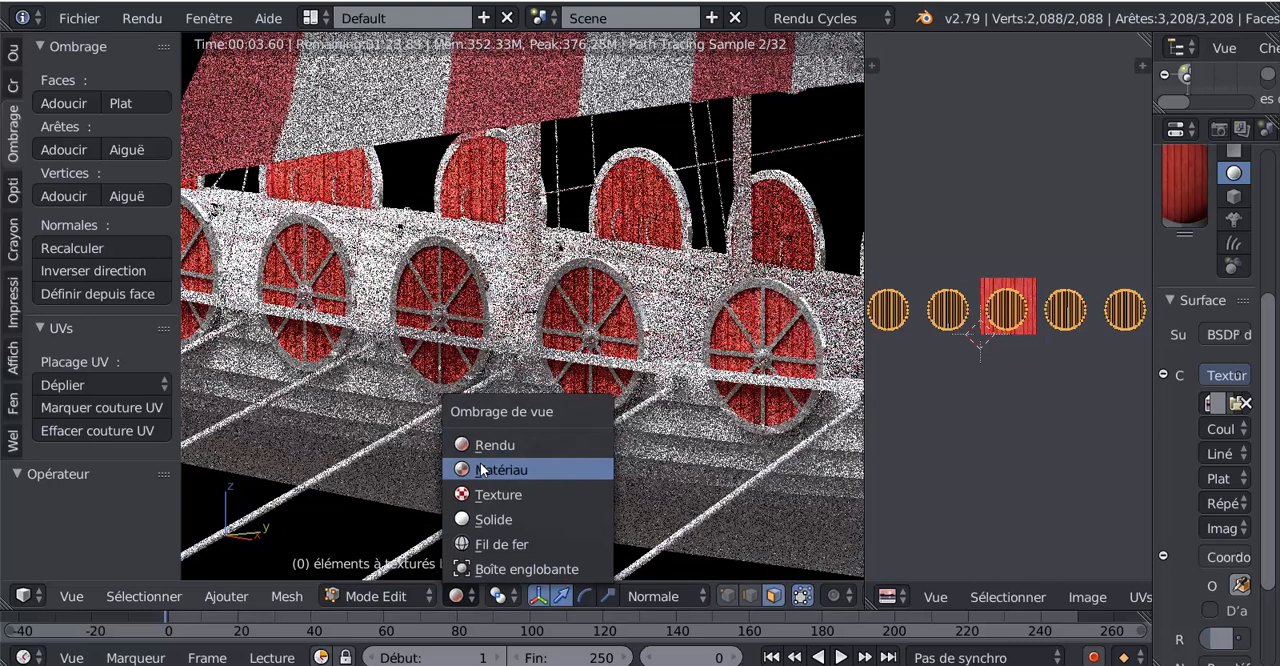
click(482, 470)
scroll(648, 422, up, 3)
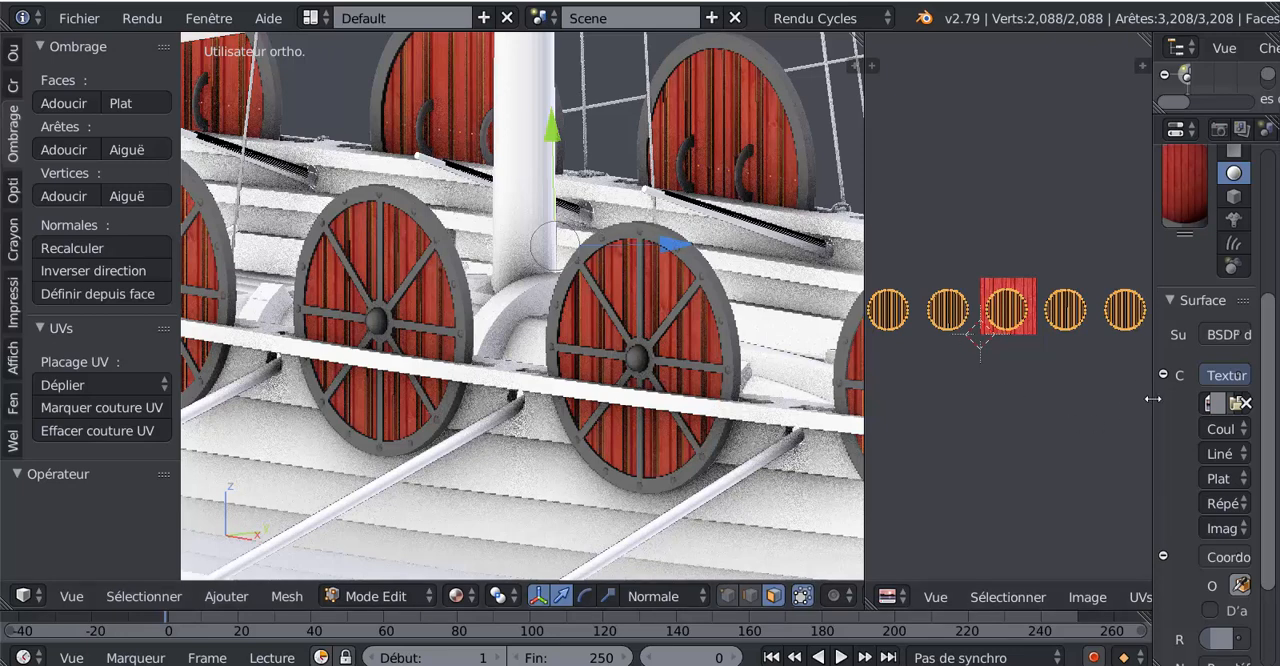
- Enlarge the properties area and examine the red wood image-texture material on the ship's shields
drag(1153, 398, 1031, 428)
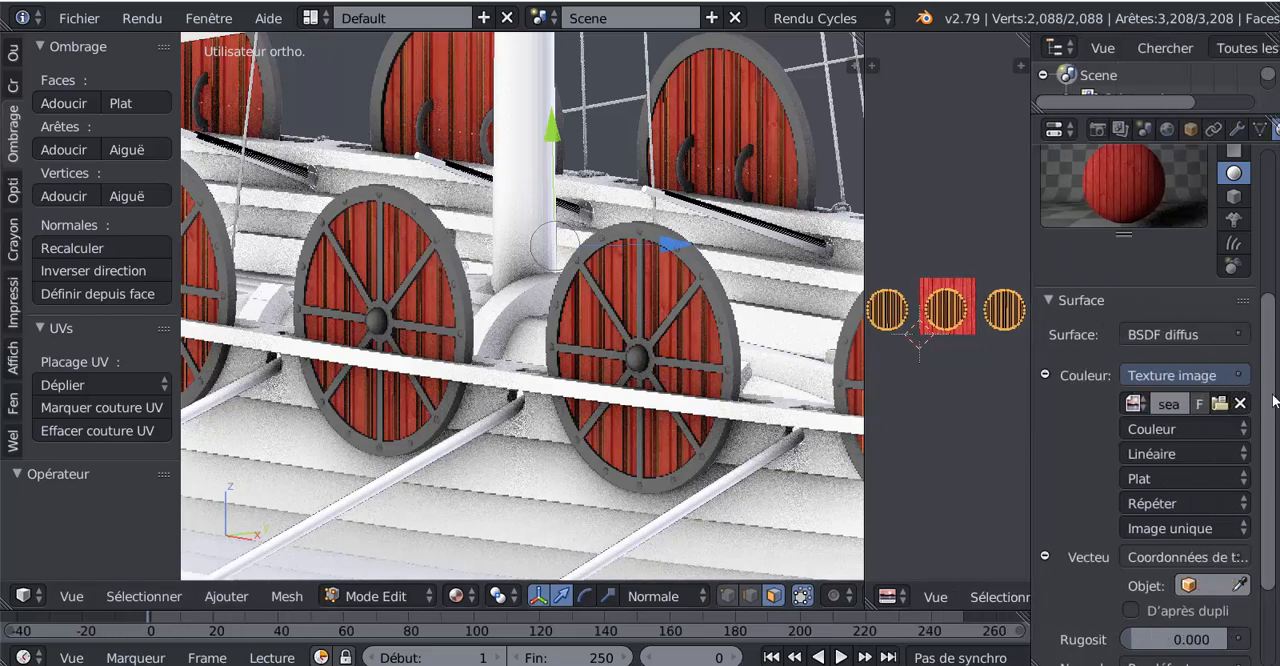
scroll(1270, 380, up, 6)
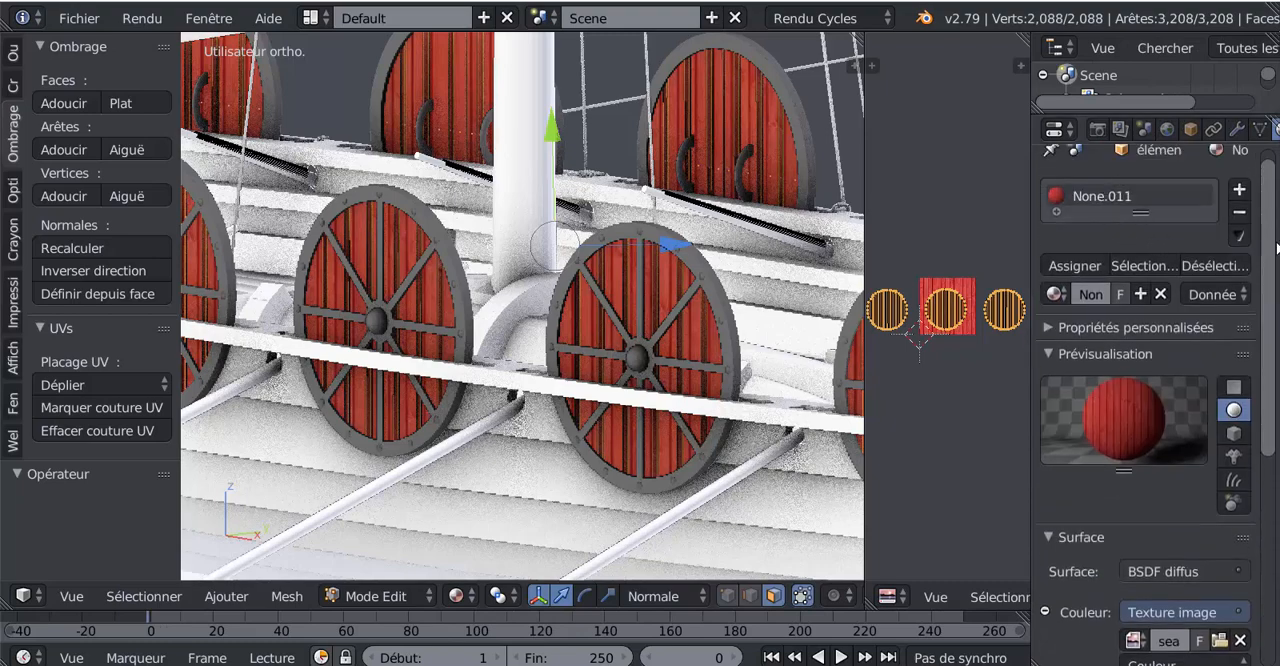
scroll(1270, 216, up, 1)
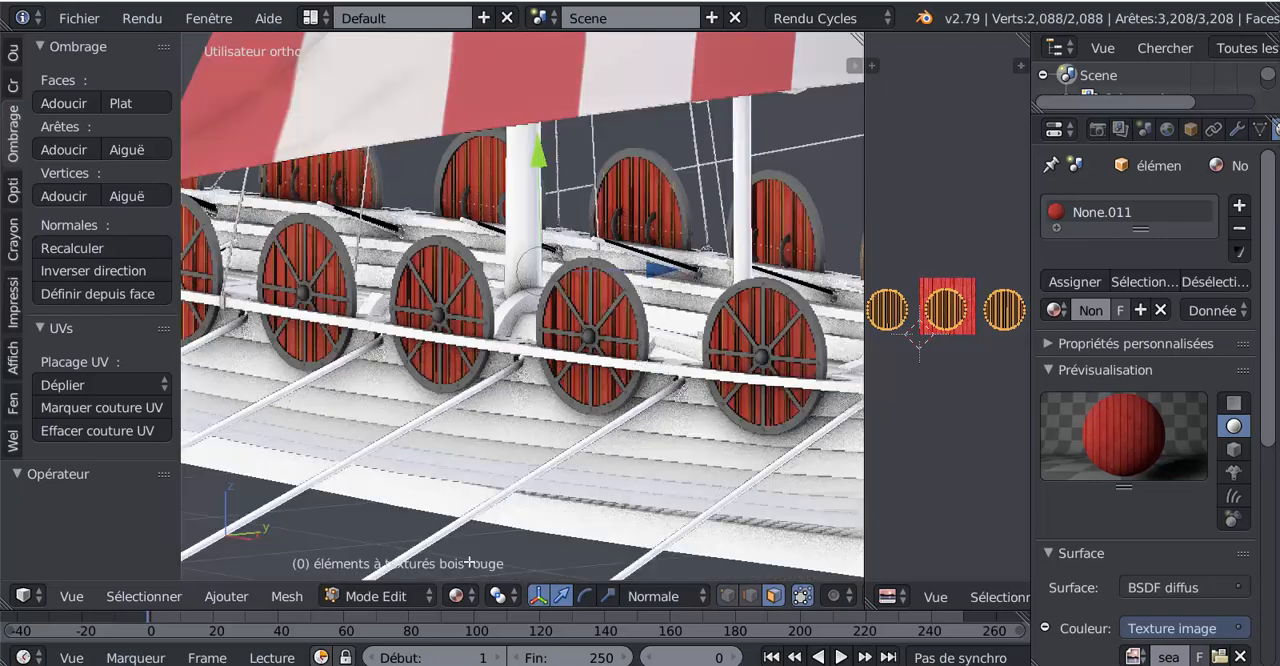
scroll(469, 563, down, 3)
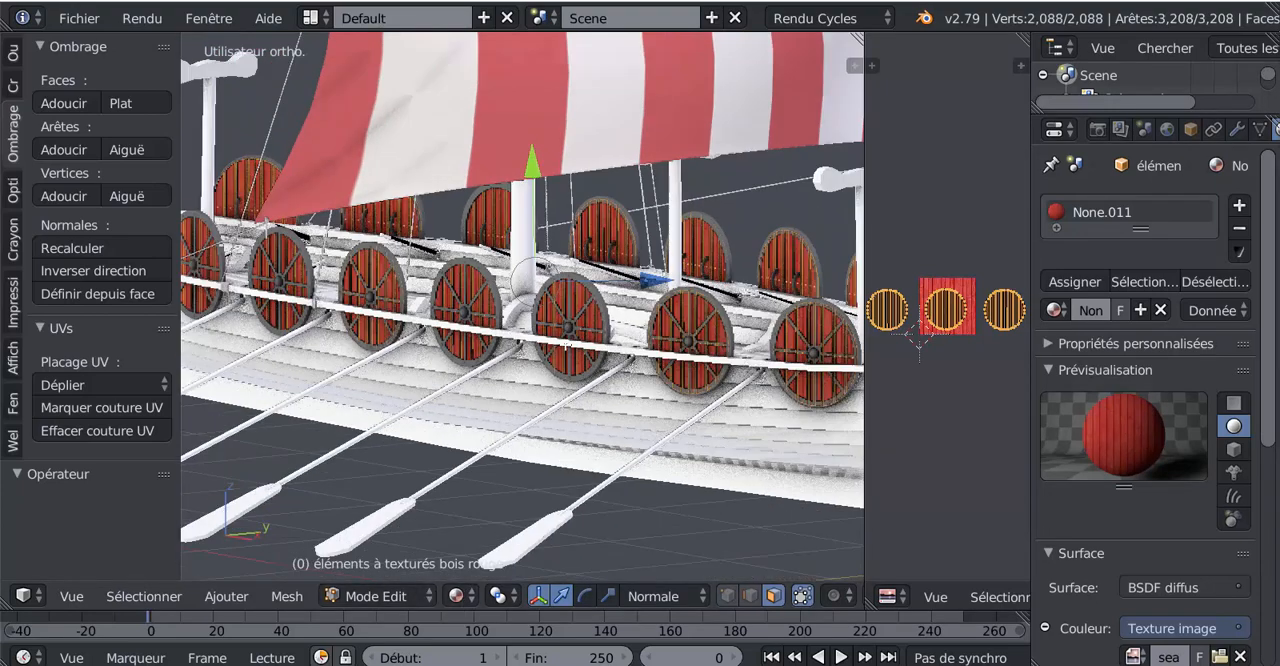
scroll(560, 362, up, 2)
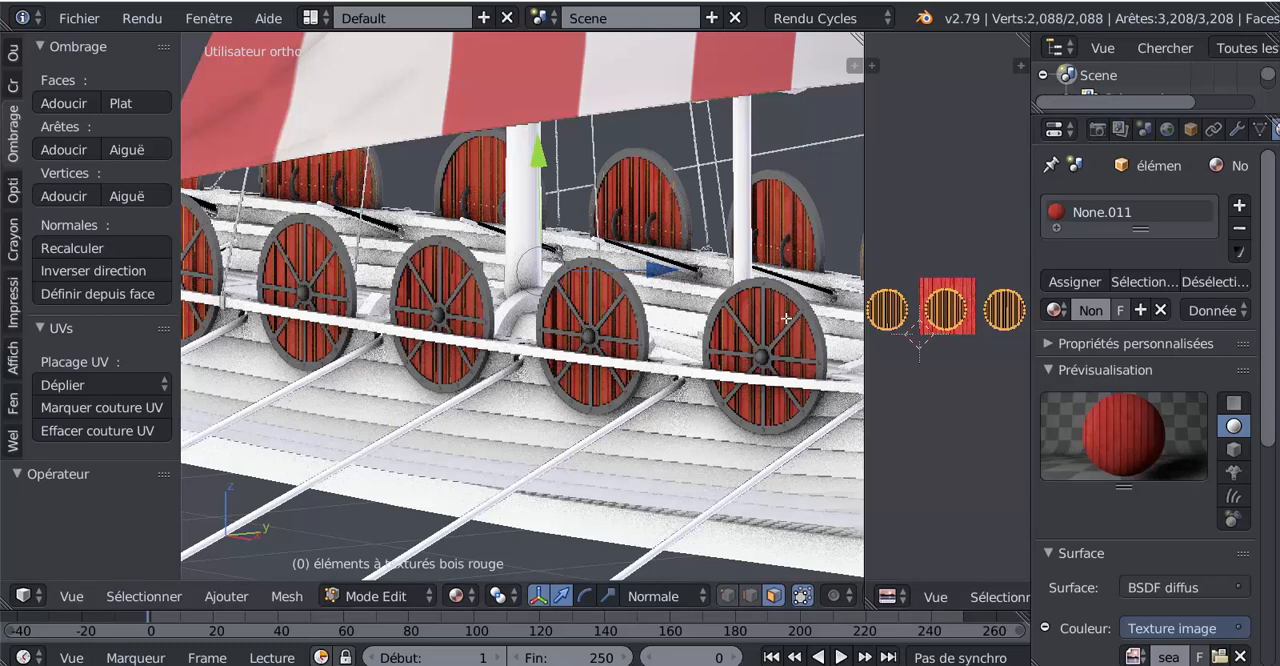
scroll(590, 370, up, 2)
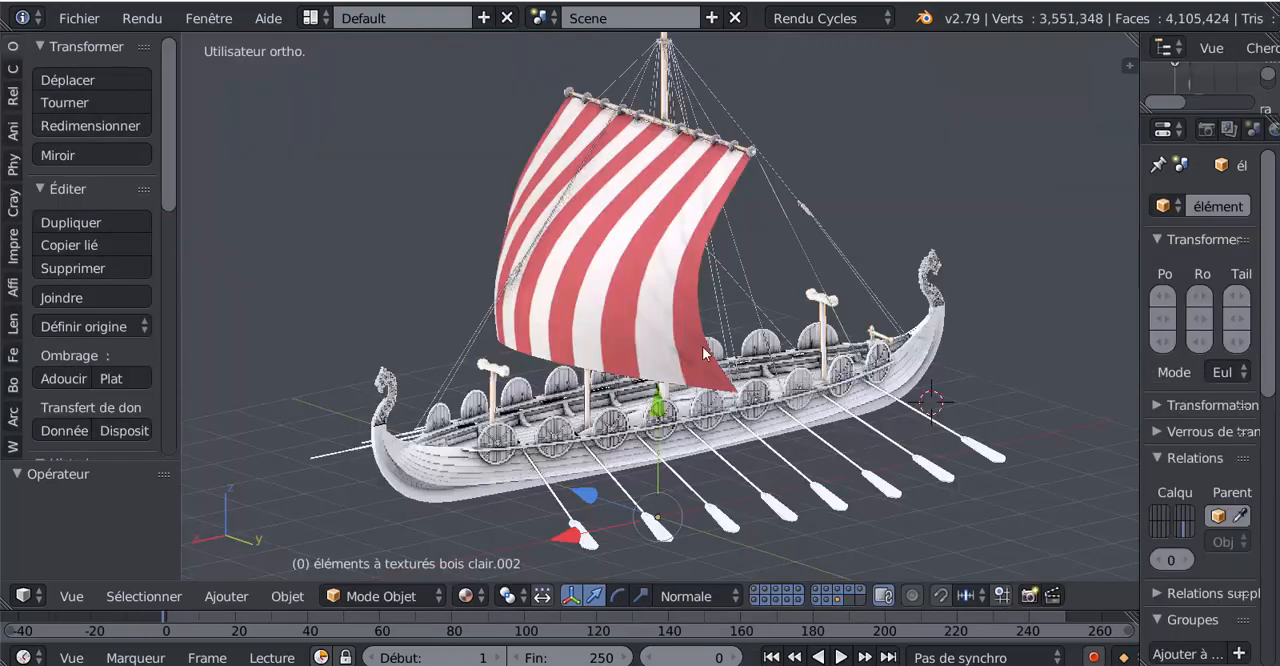
- Isolate the shields by showing only the layers with the metal reinforcements and the shields' wooden boards
middle_drag(440, 454, 490, 447)
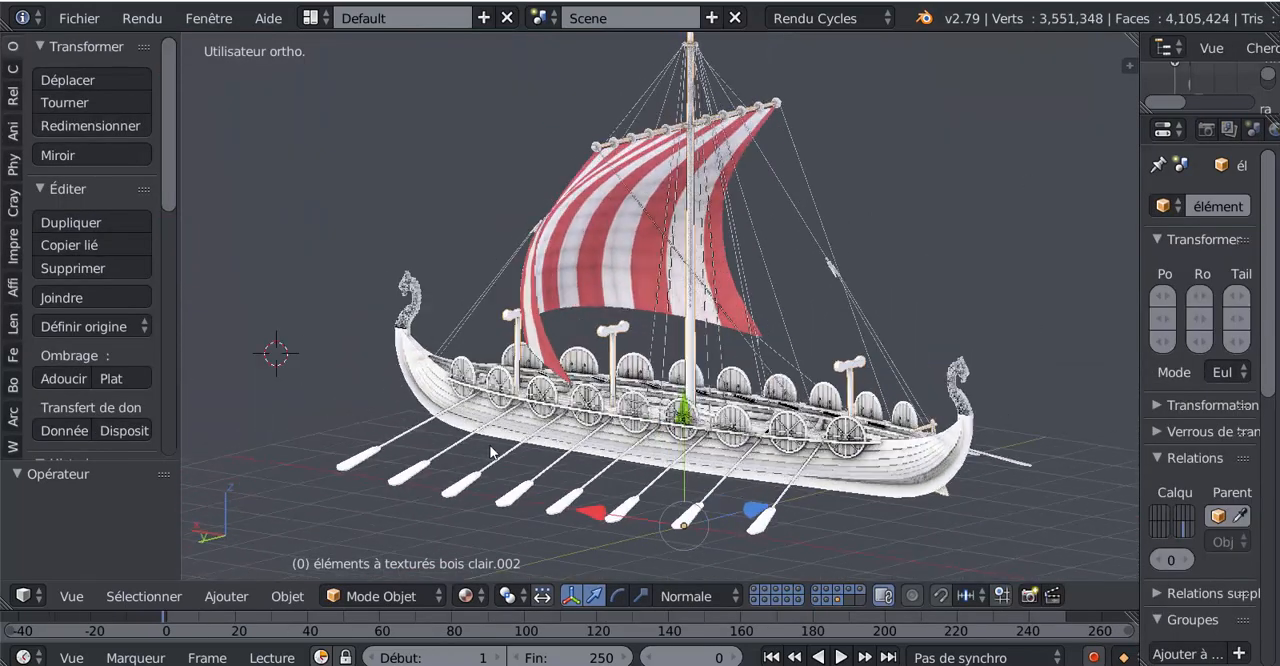
shift+middle_drag(608, 463, 562, 324)
scroll(573, 376, up, 3)
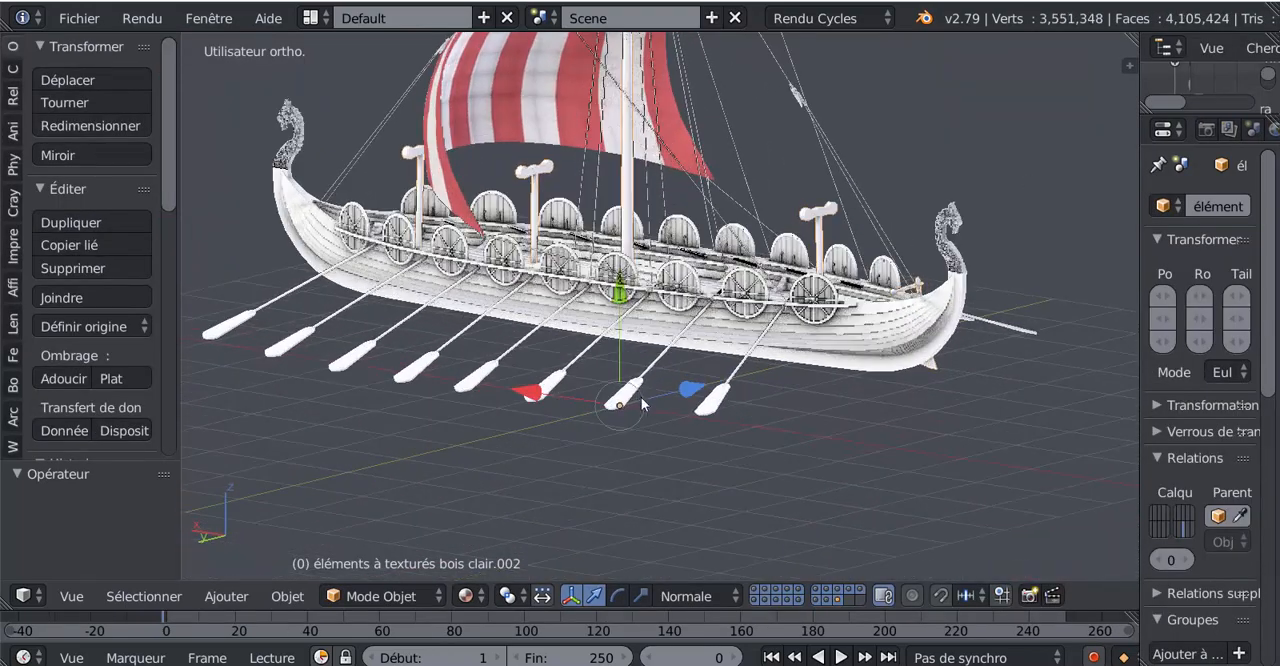
scroll(715, 436, up, 4)
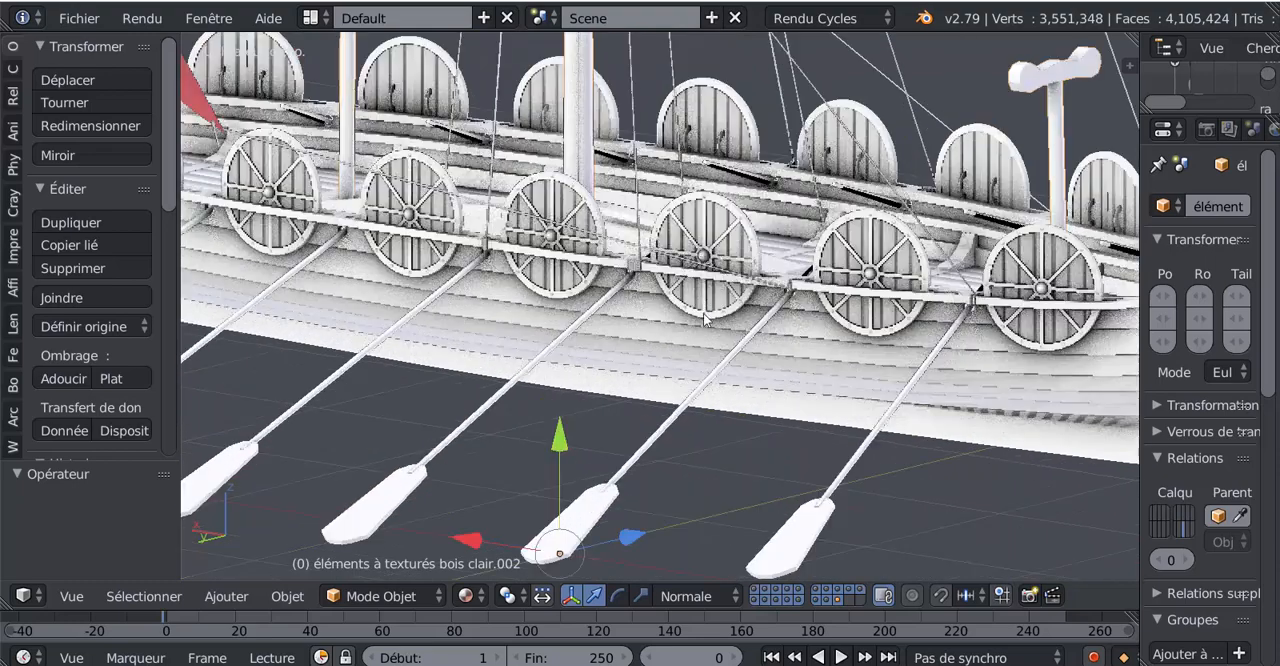
click(788, 596)
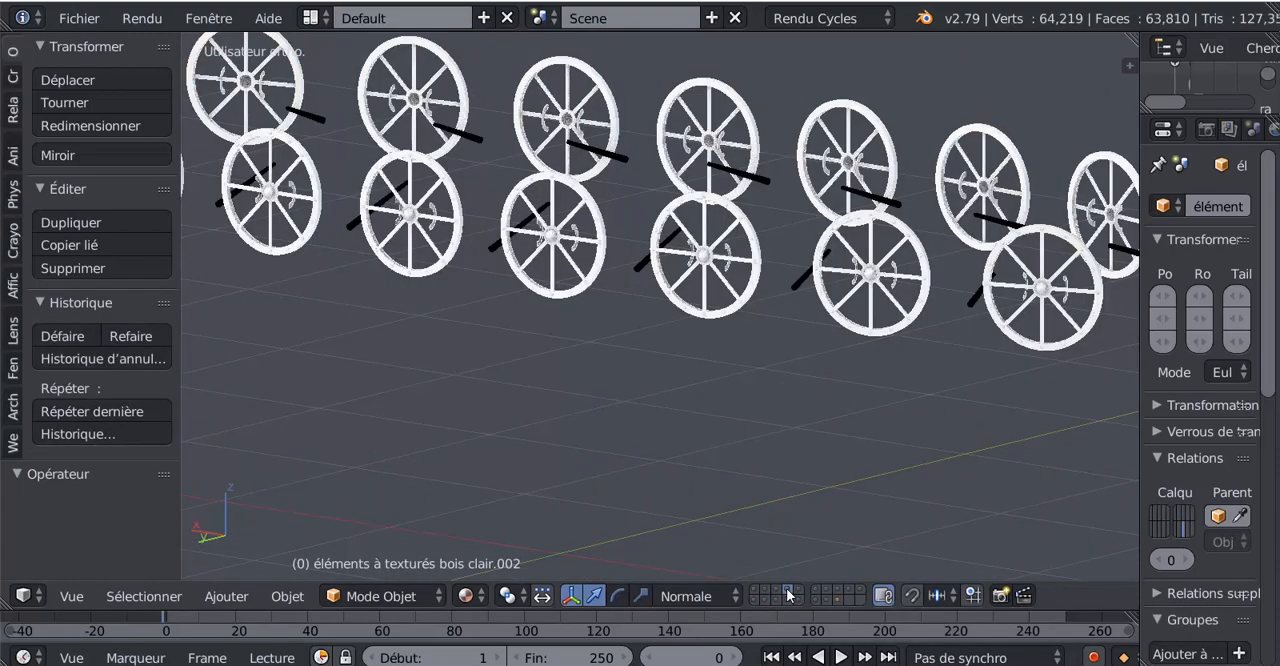
shift+click(755, 591)
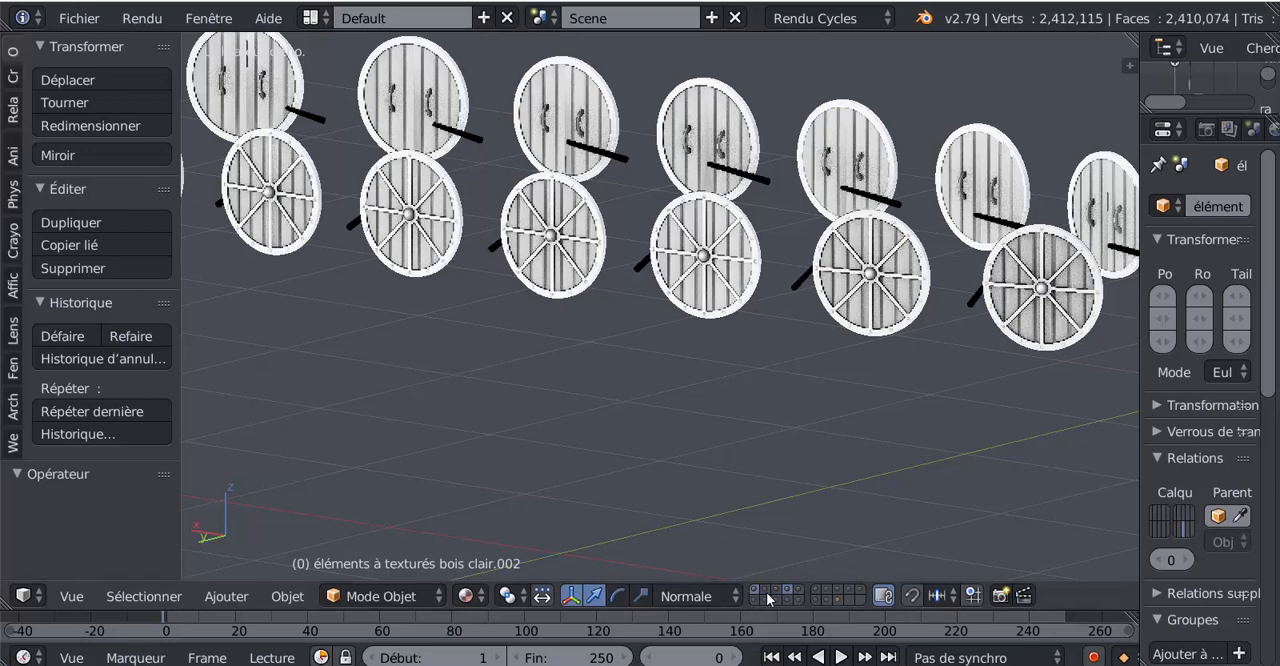
scroll(750, 425, up, 3)
scroll(675, 480, up, 2)
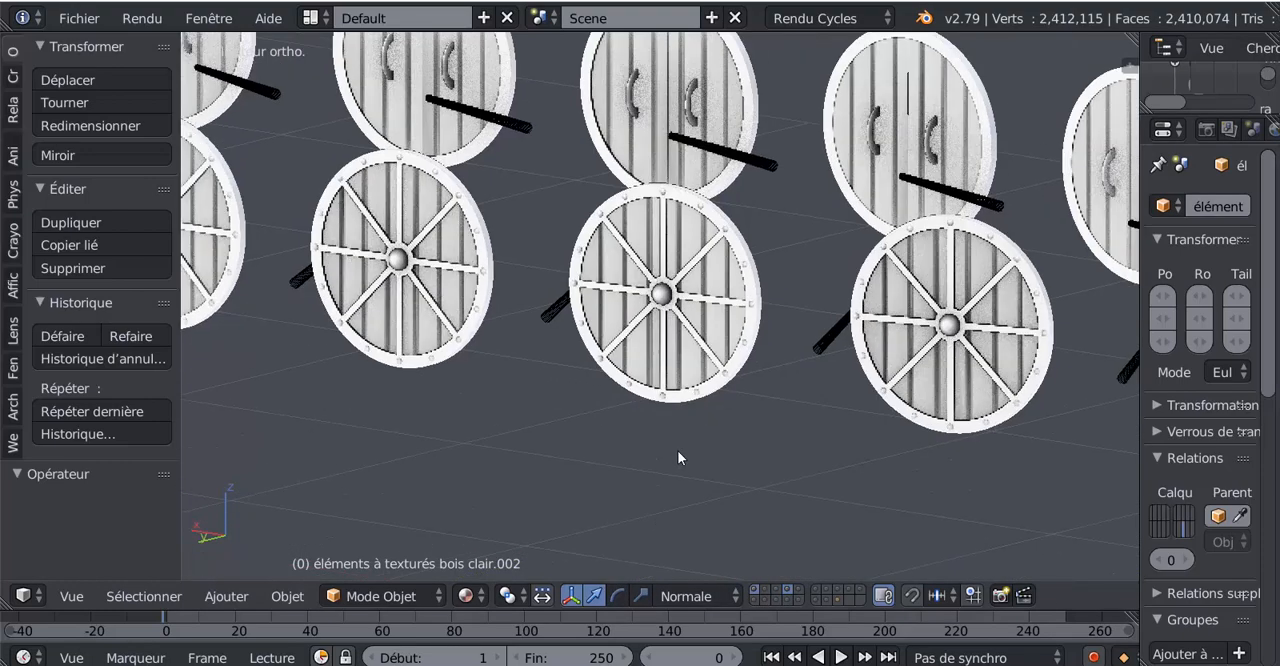
middle_drag(677, 458, 651, 459)
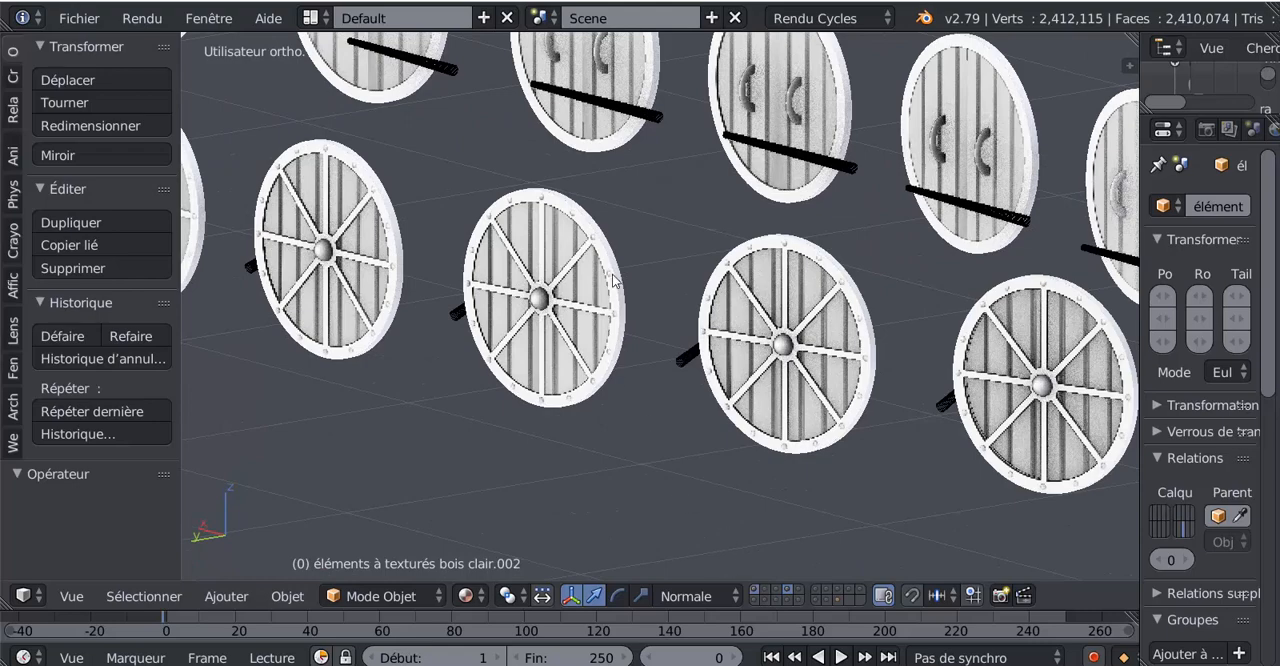
- Select the shields' shiny silver metal reinforcements and show their material settings in a widened properties area
key(a)
scroll(545, 445, down, 2)
scroll(545, 452, down, 2)
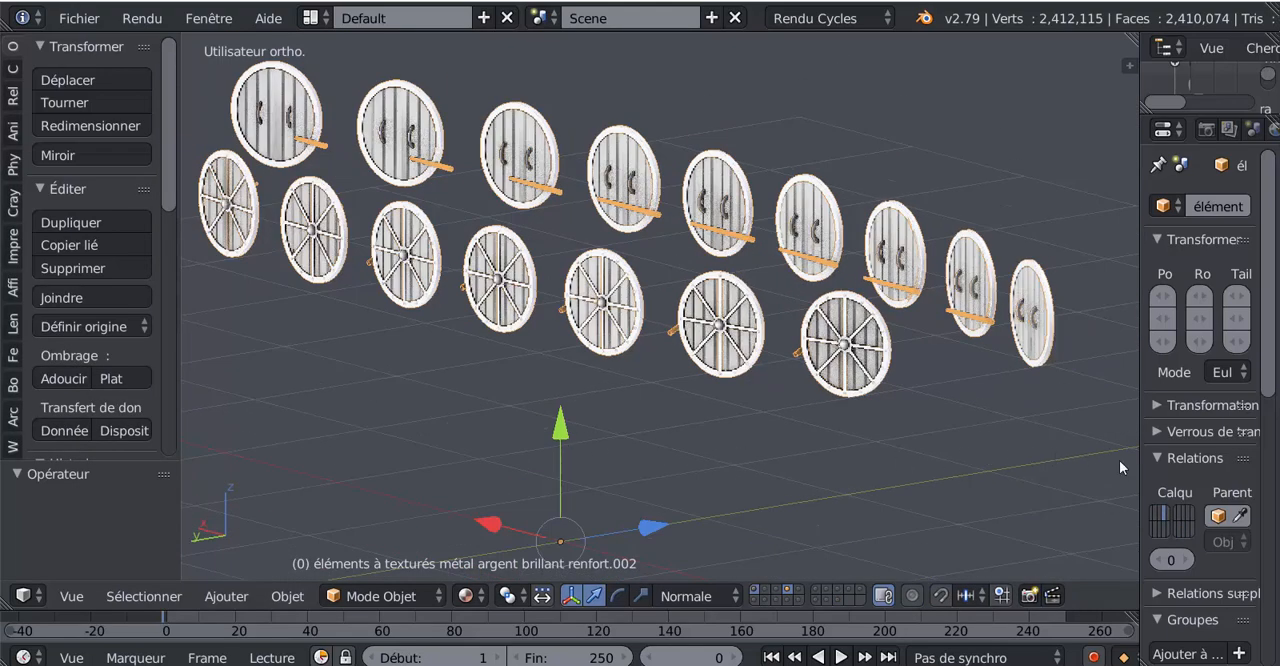
drag(1138, 454, 938, 455)
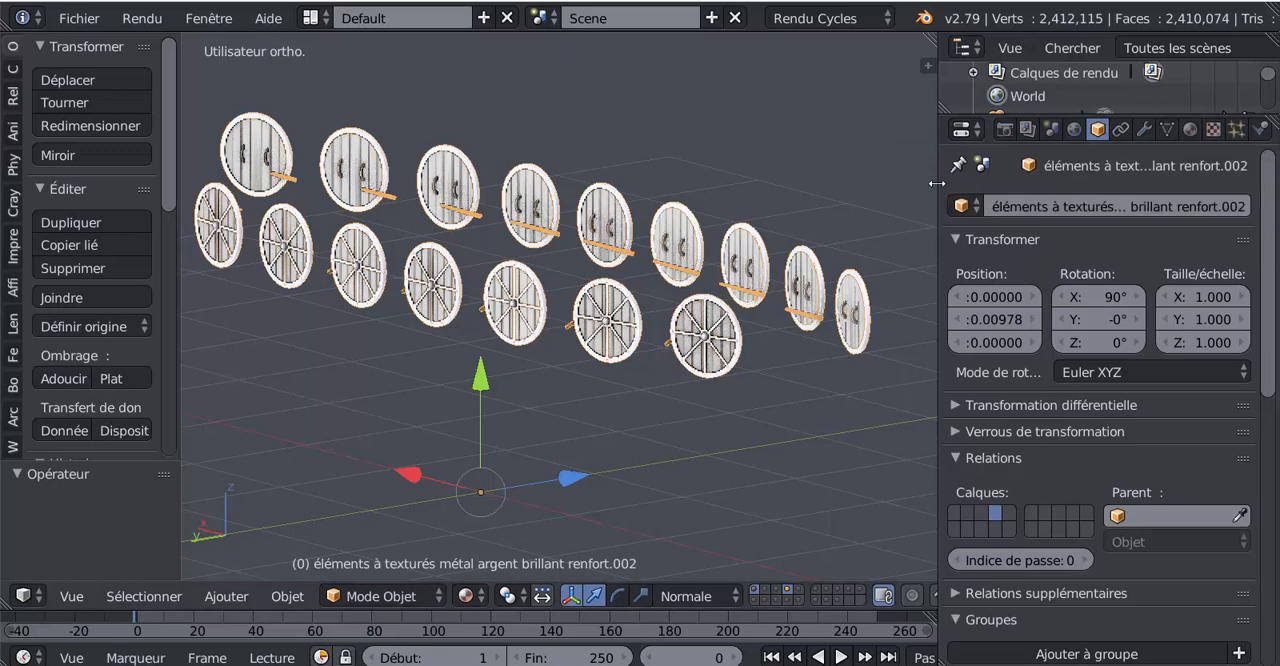
drag(937, 182, 847, 182)
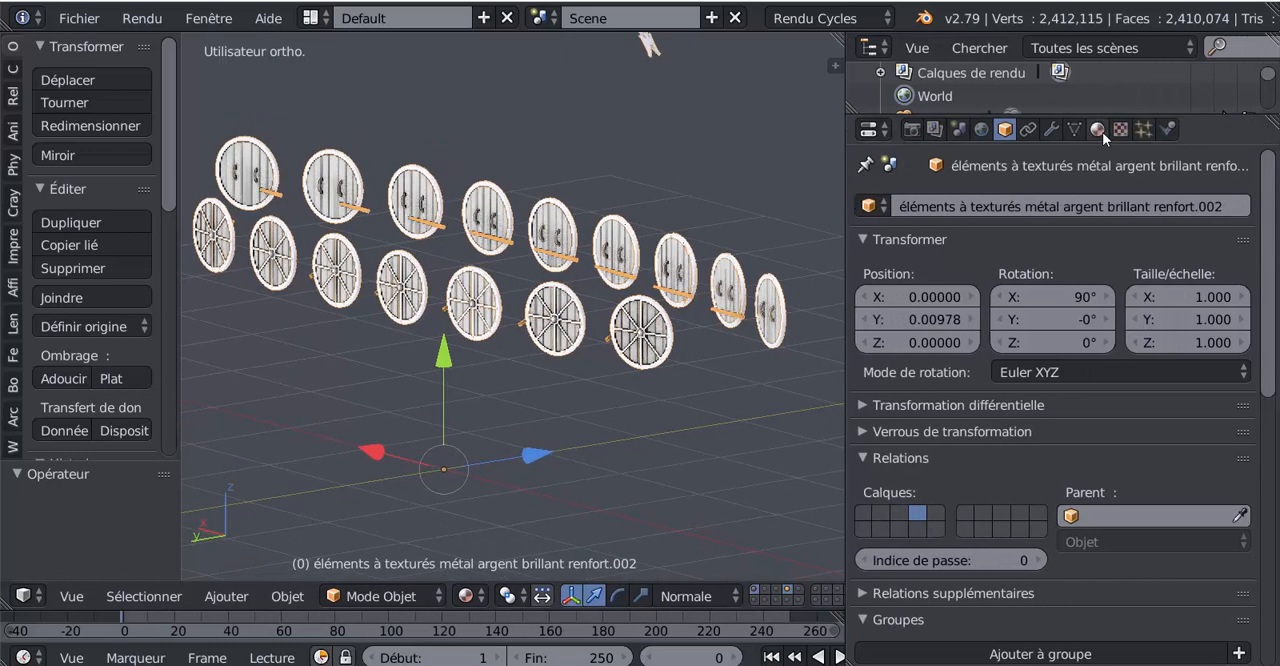
click(1097, 130)
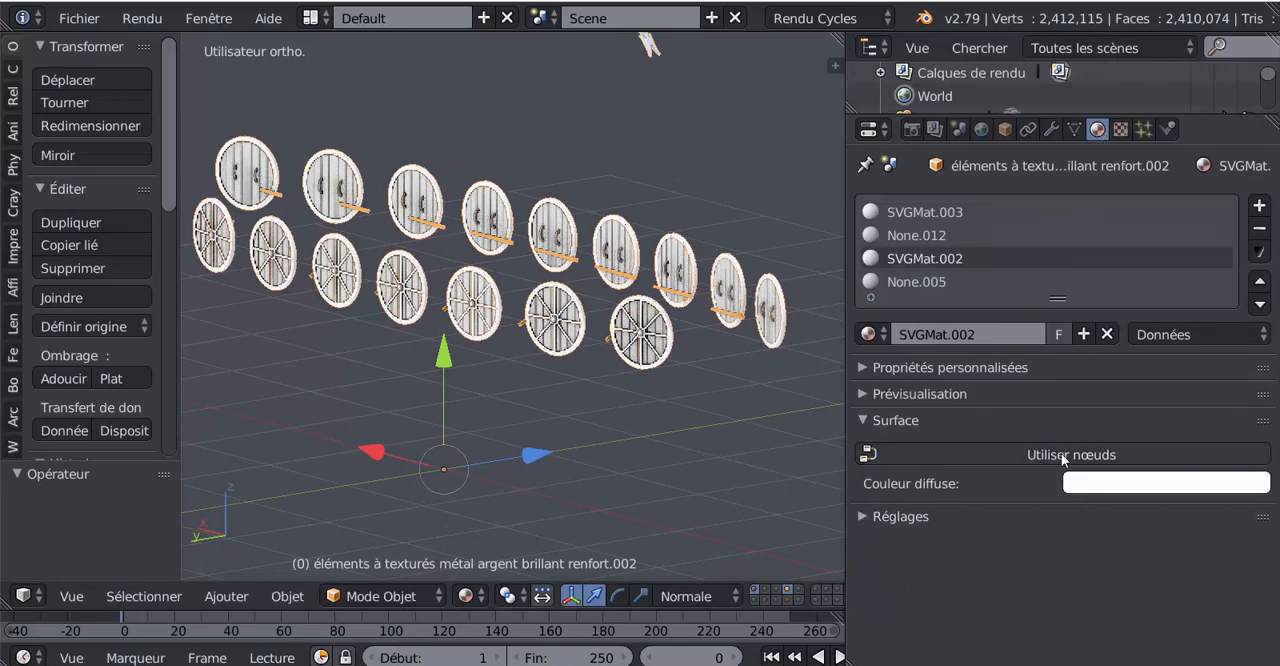
- Enable nodes on material SVGMat.002 and set its surface shader to BSDF guidé (Principled)
click(1073, 455)
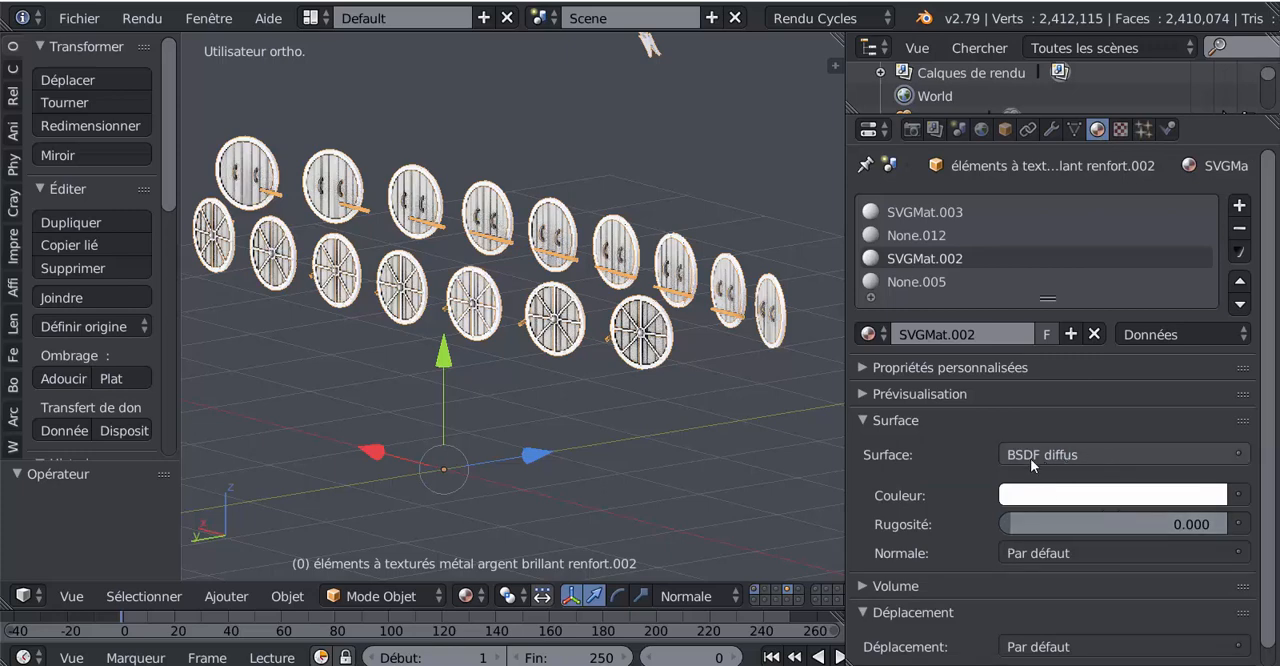
click(1098, 459)
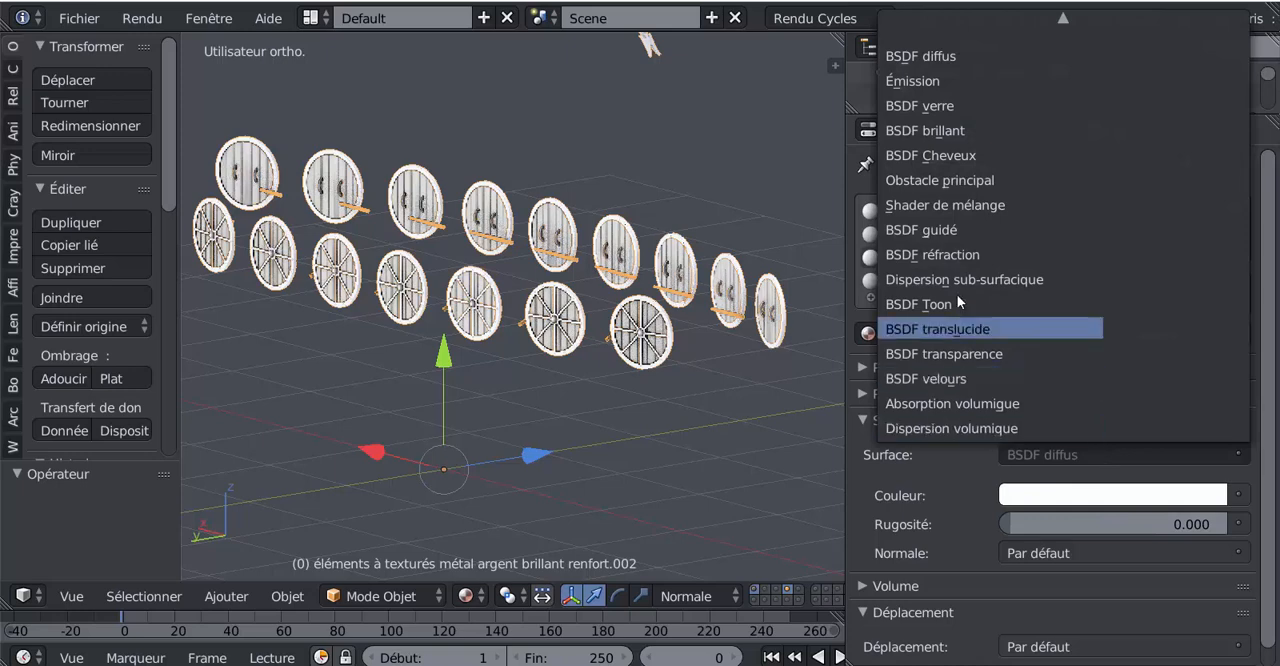
click(945, 230)
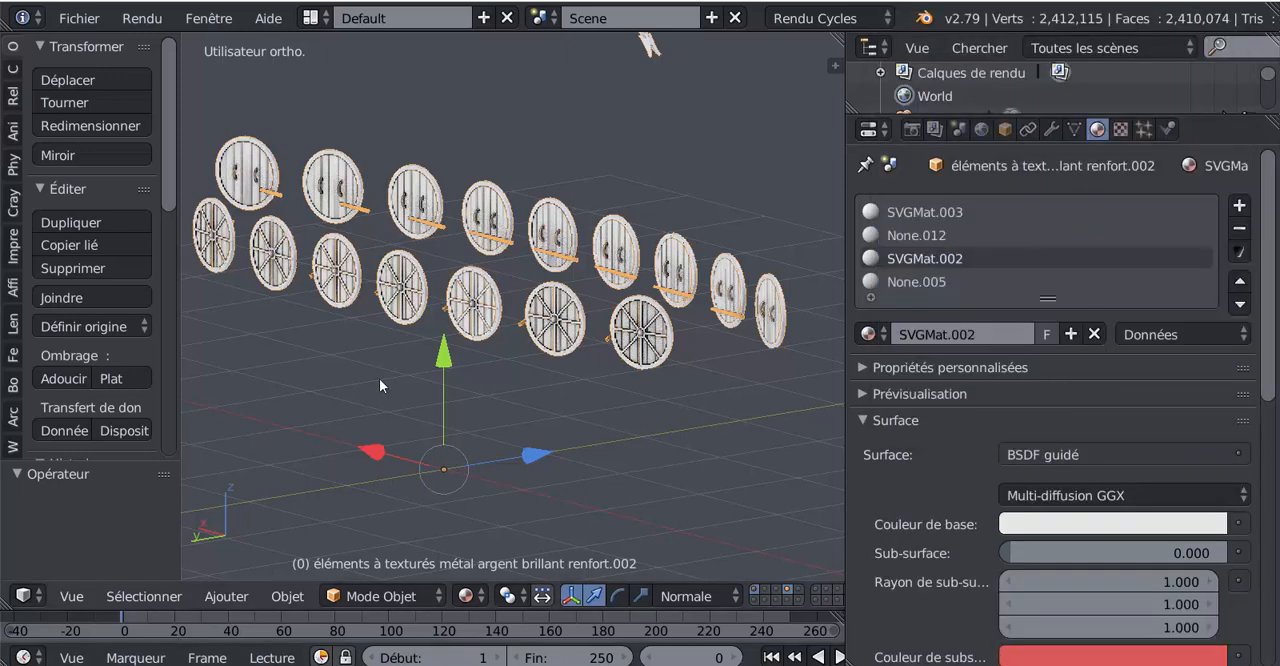
- Enter Edit mode on the metal reinforcements and select all of their geometry
click(366, 598)
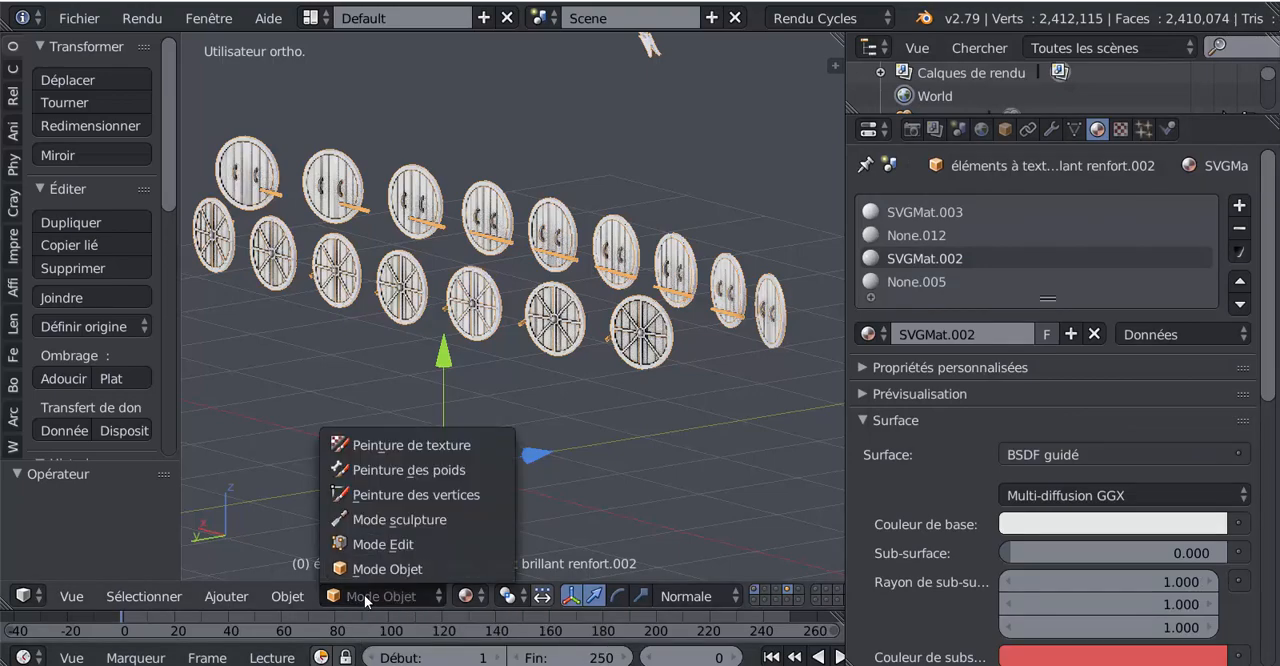
click(372, 553)
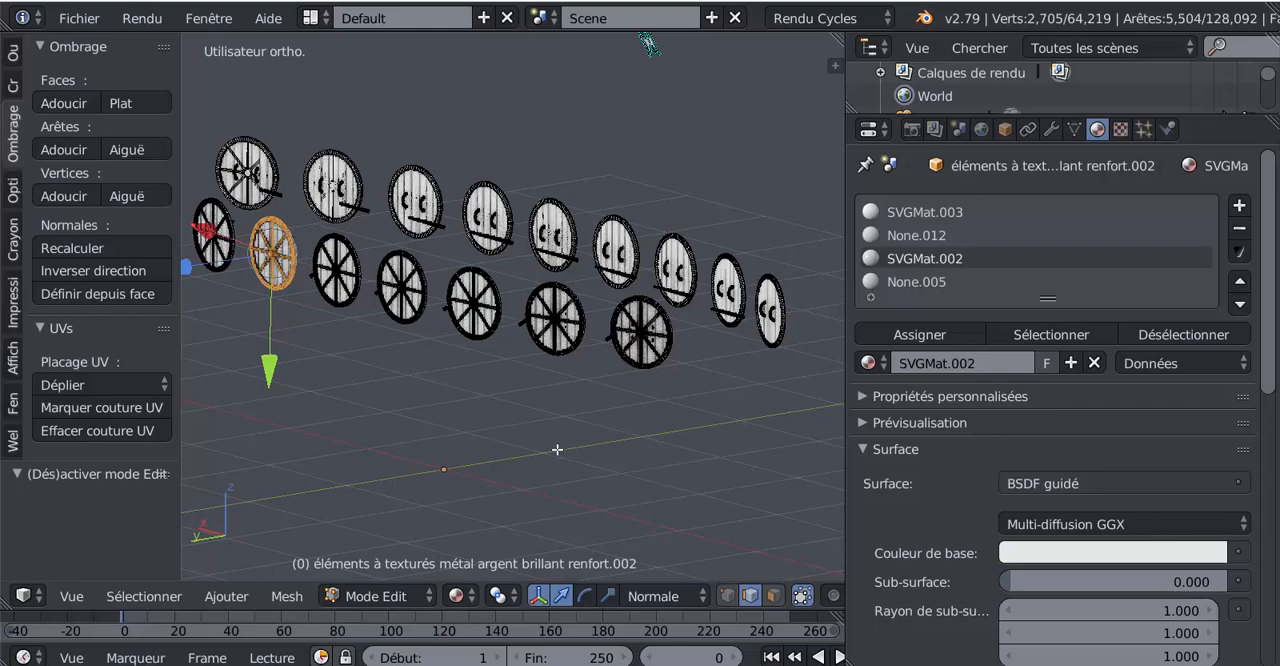
key(a)
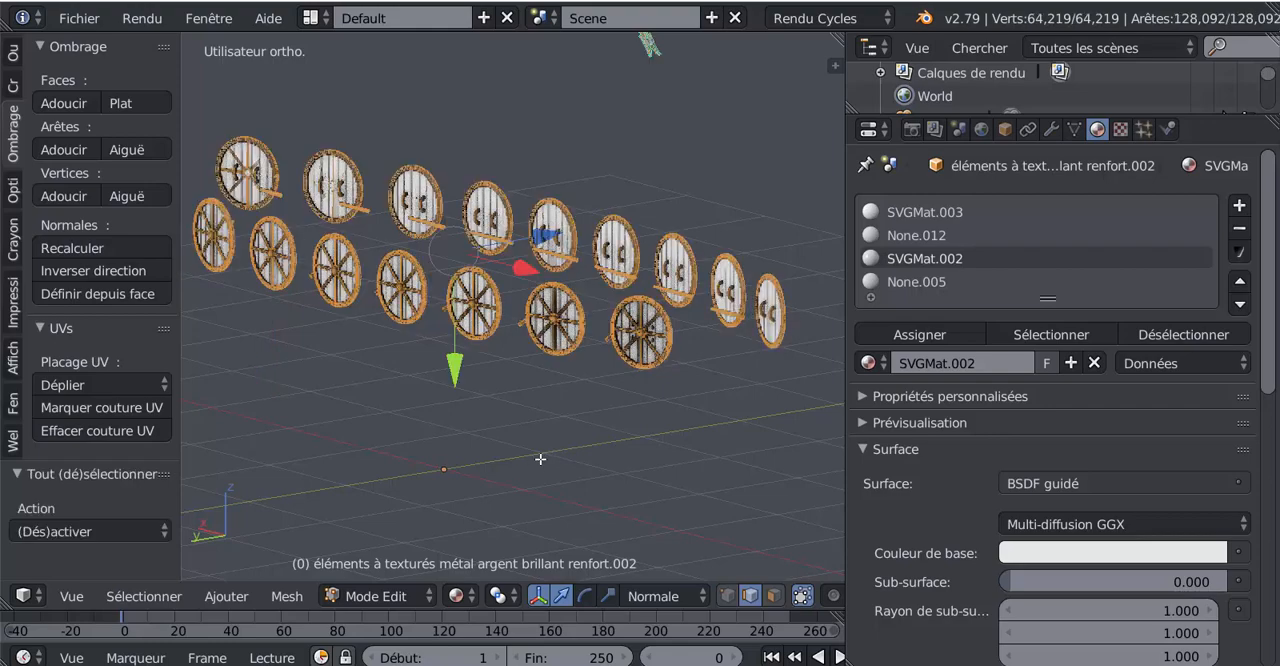
scroll(586, 449, up, 8)
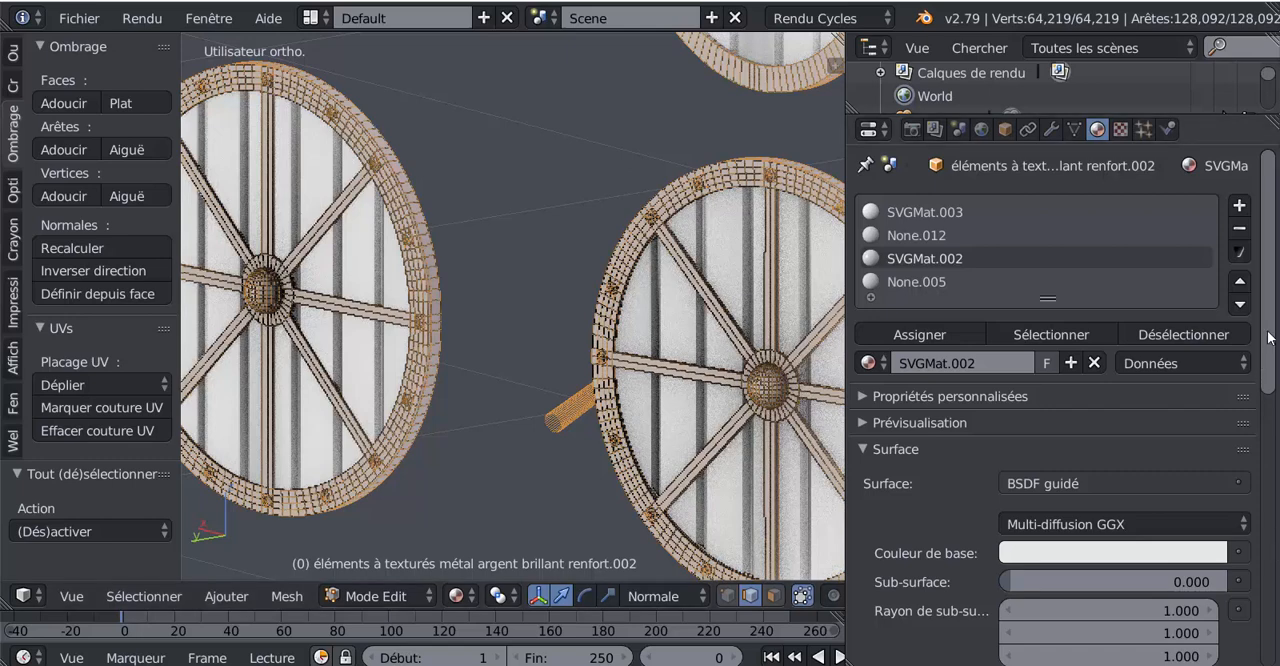
- Set the metal material's sheen tint (Teinte de lustre) and clearcoat roughness (Rugosité de vernis) to 0
scroll(1268, 345, down, 5)
scroll(954, 504, down, 4)
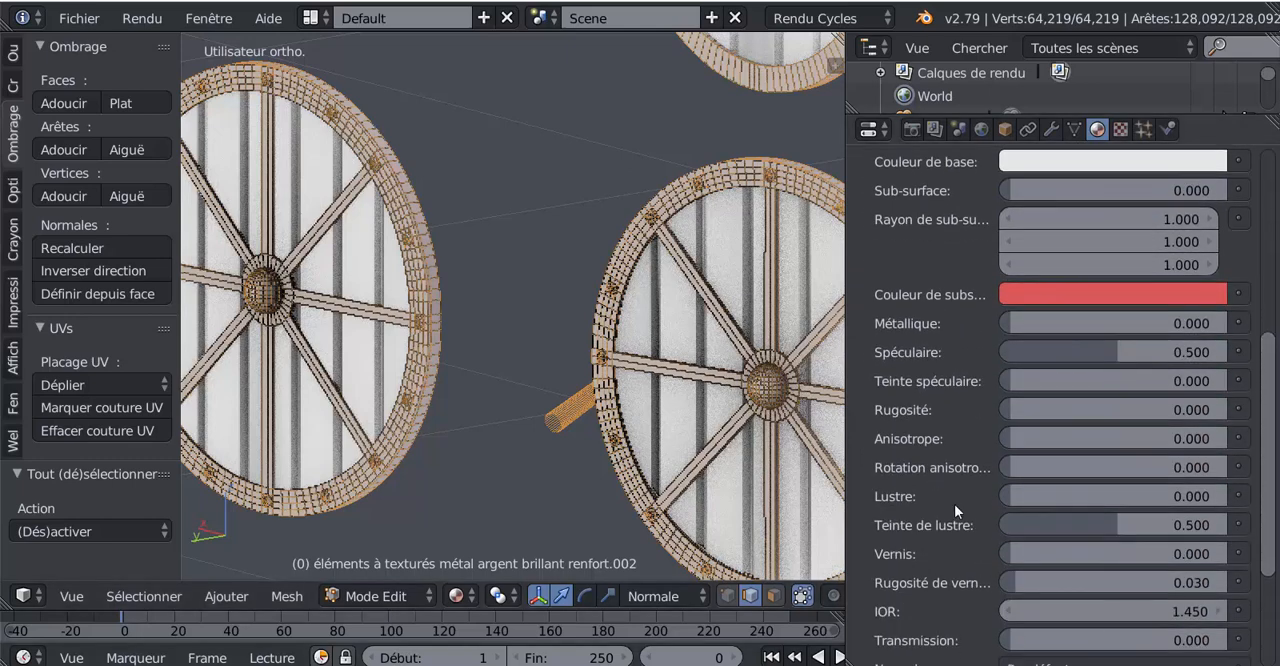
drag(1116, 520, 1000, 524)
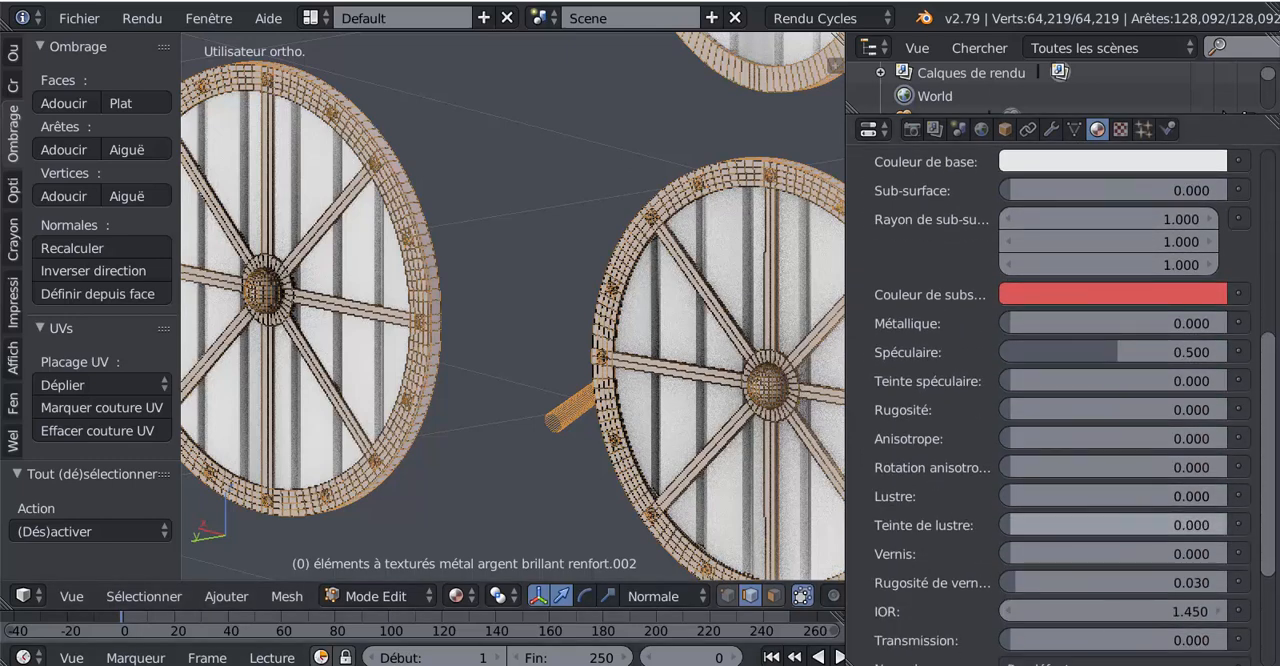
scroll(980, 590, down, 3)
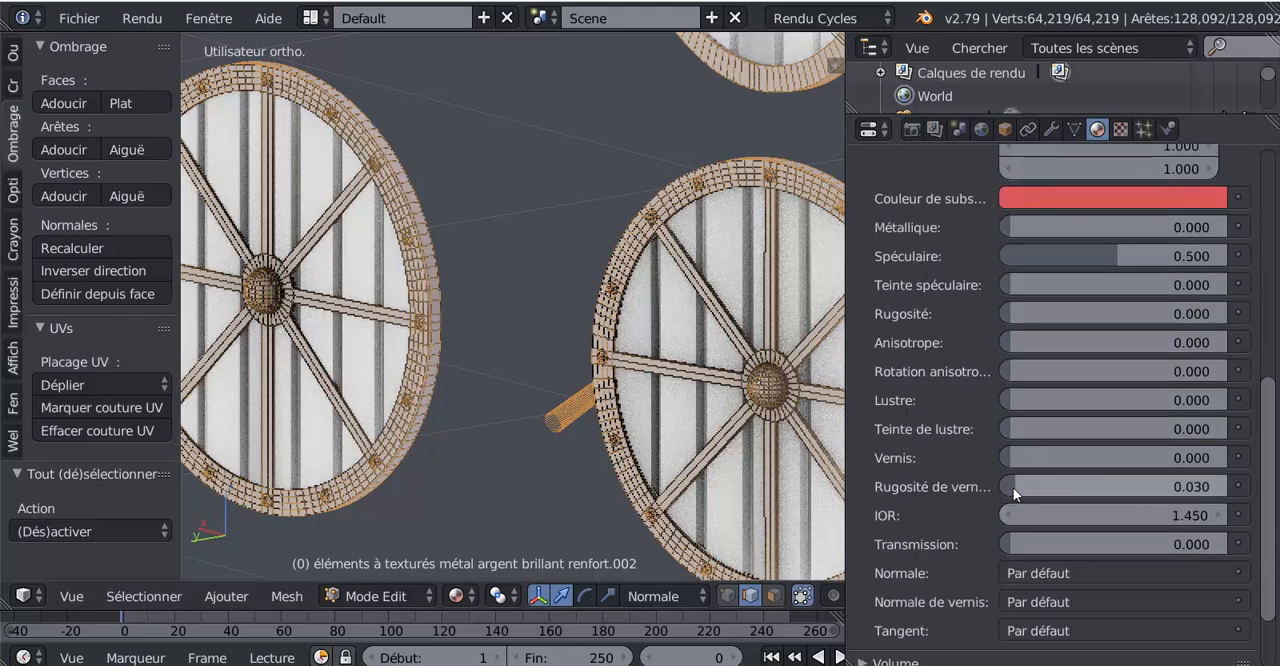
drag(1013, 487, 997, 492)
- Preview the shields' metal reinforcements from the other side in Rendered (Rendu) viewport shading
scroll(554, 494, down, 5)
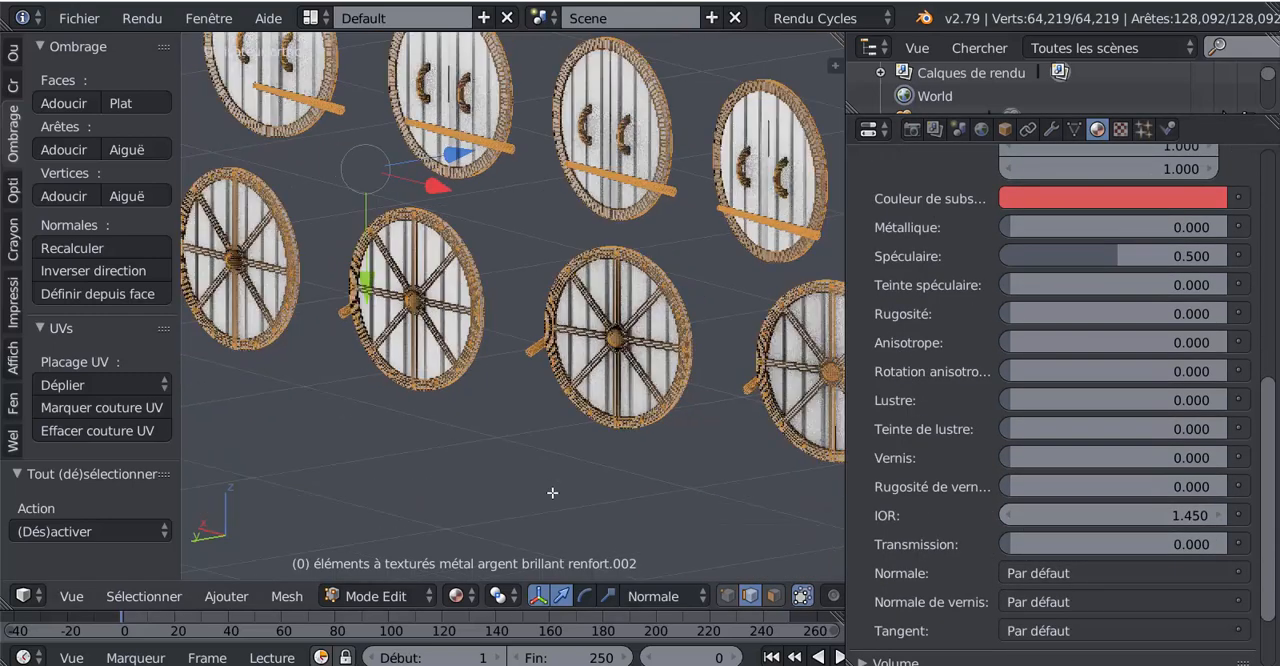
middle_drag(608, 488, 789, 484)
scroll(787, 484, down, 4)
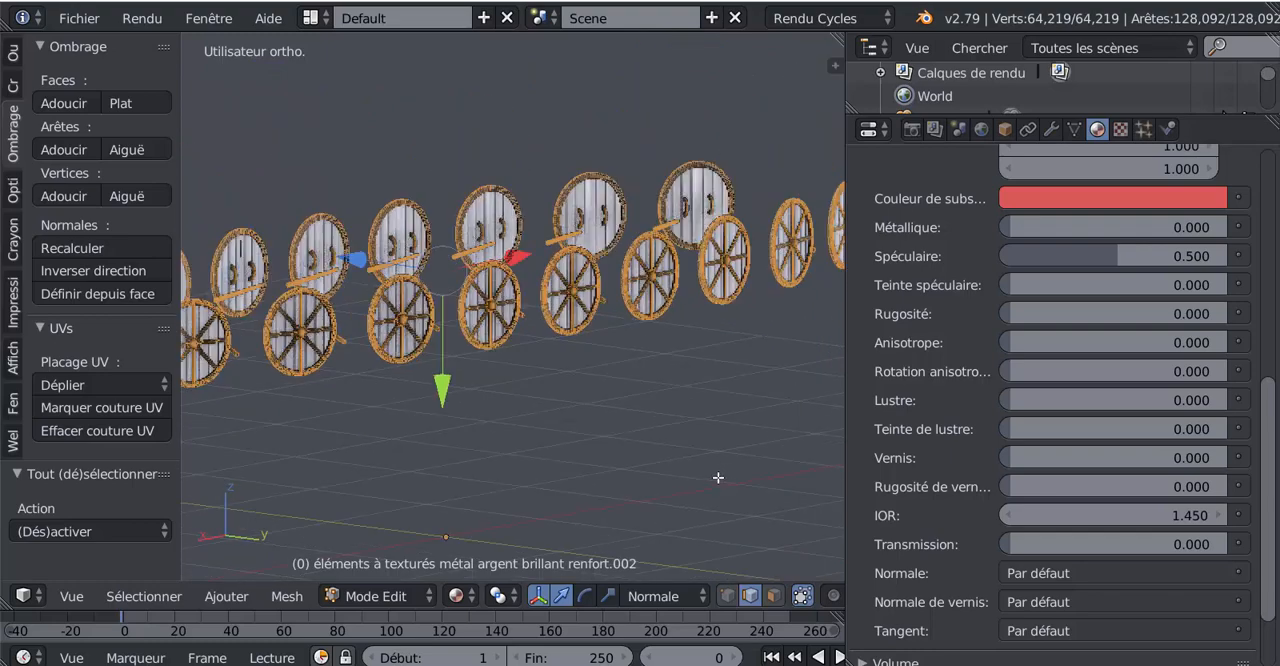
scroll(682, 468, up, 8)
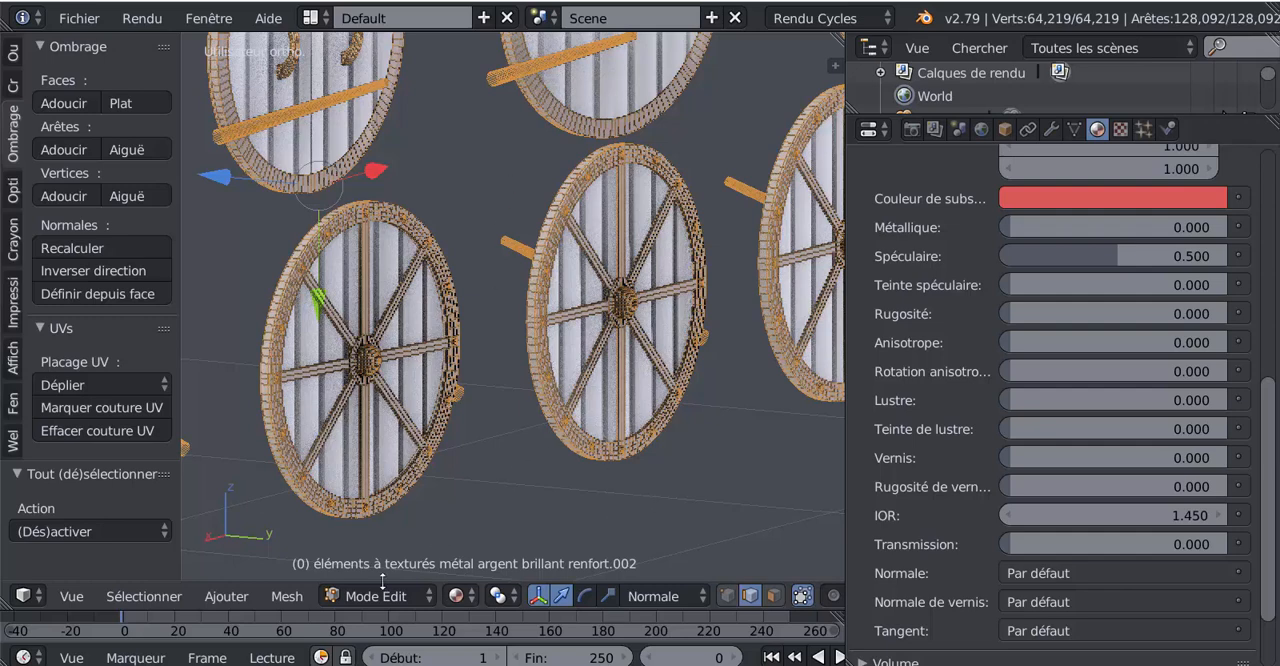
click(458, 597)
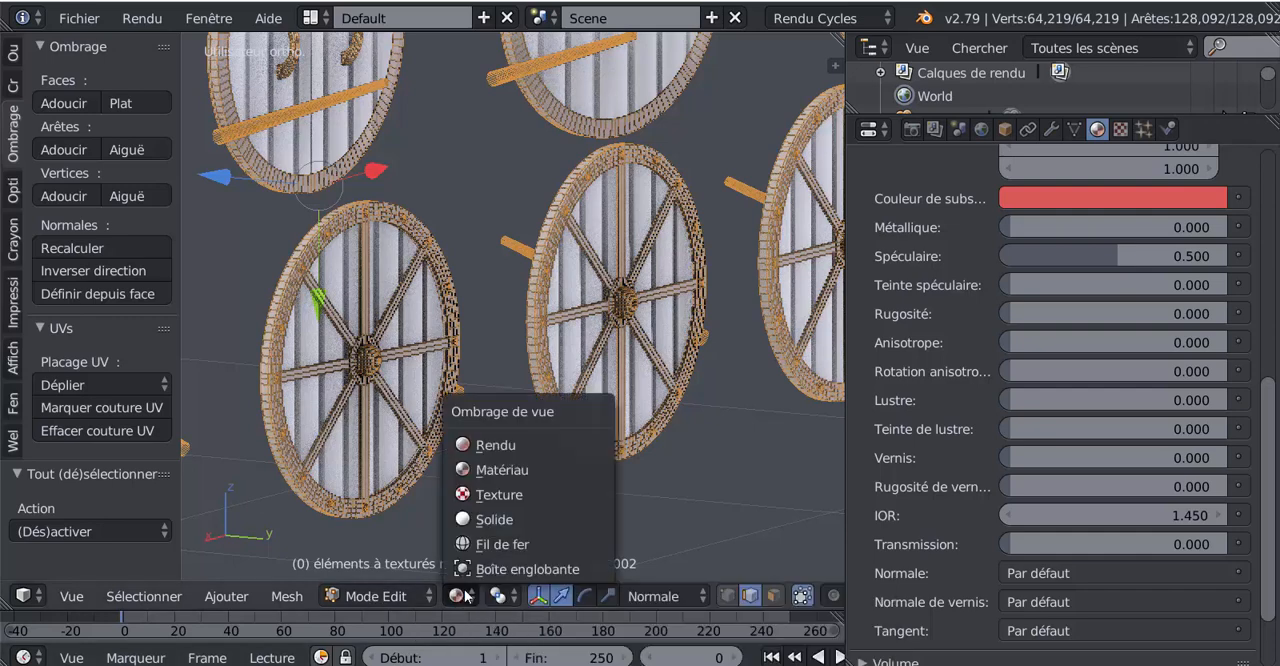
click(495, 446)
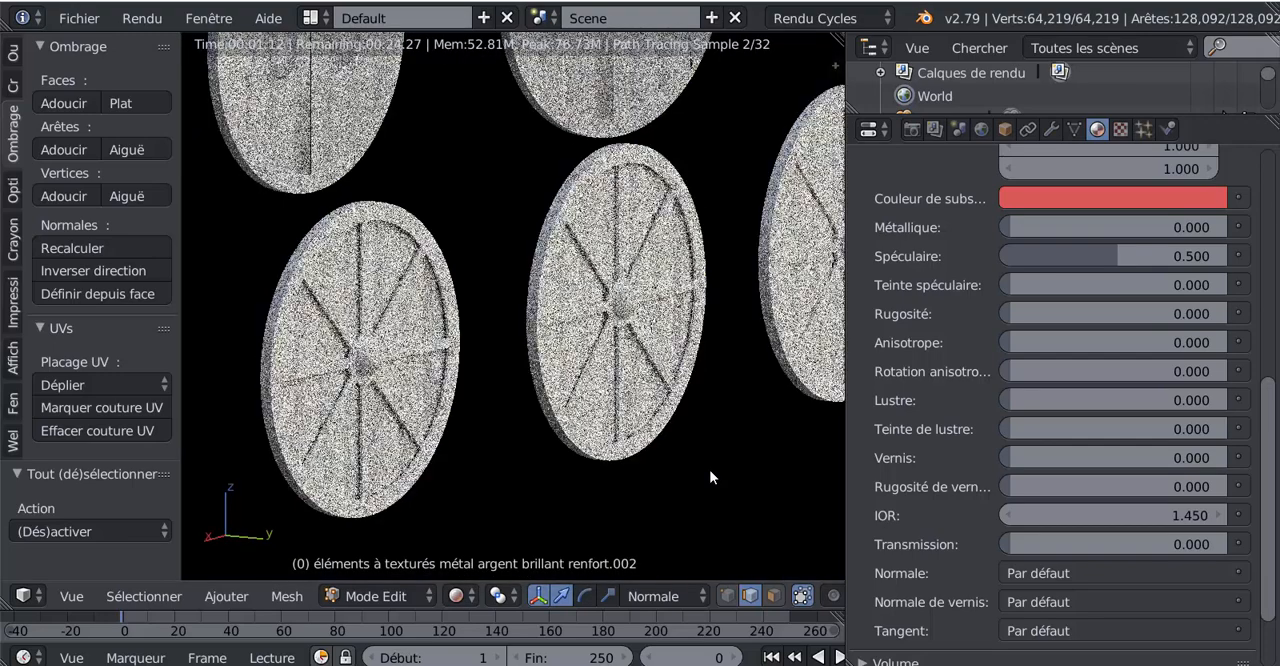
- Set the metal material's specular (Spéculaire) to 0 and its metallic value (Métallique) to 0.998
scroll(1122, 445, up, 8)
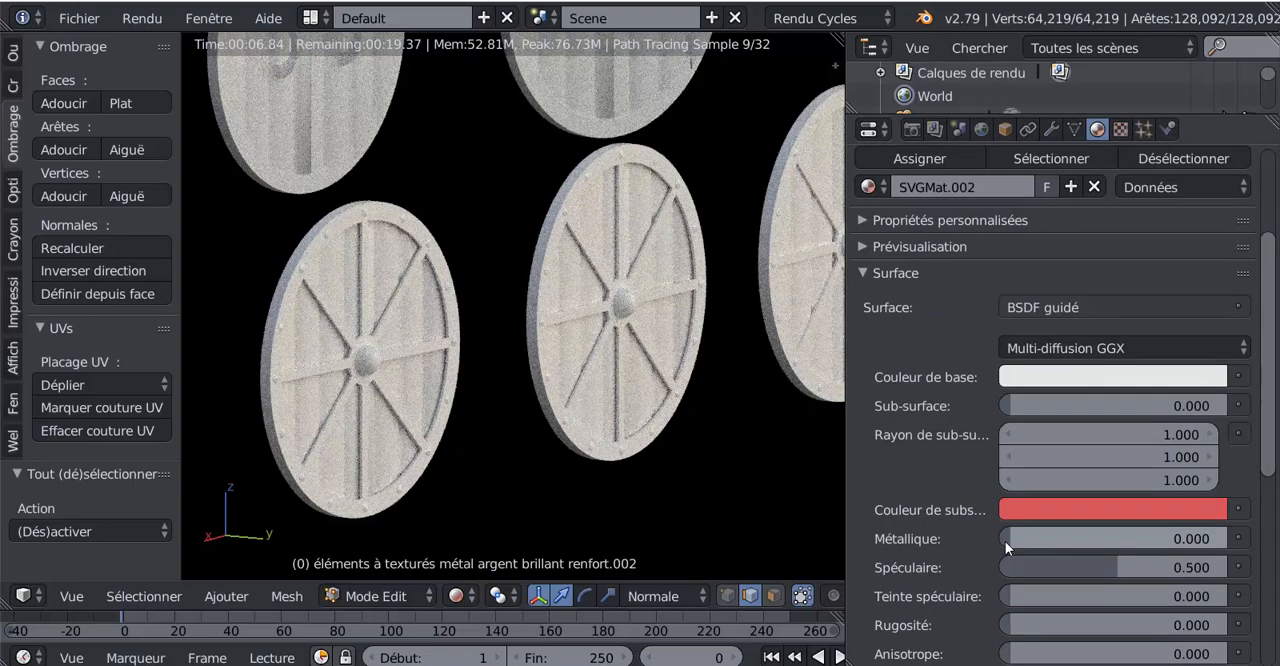
drag(1103, 564, 931, 524)
scroll(925, 525, down, 2)
scroll(925, 527, down, 1)
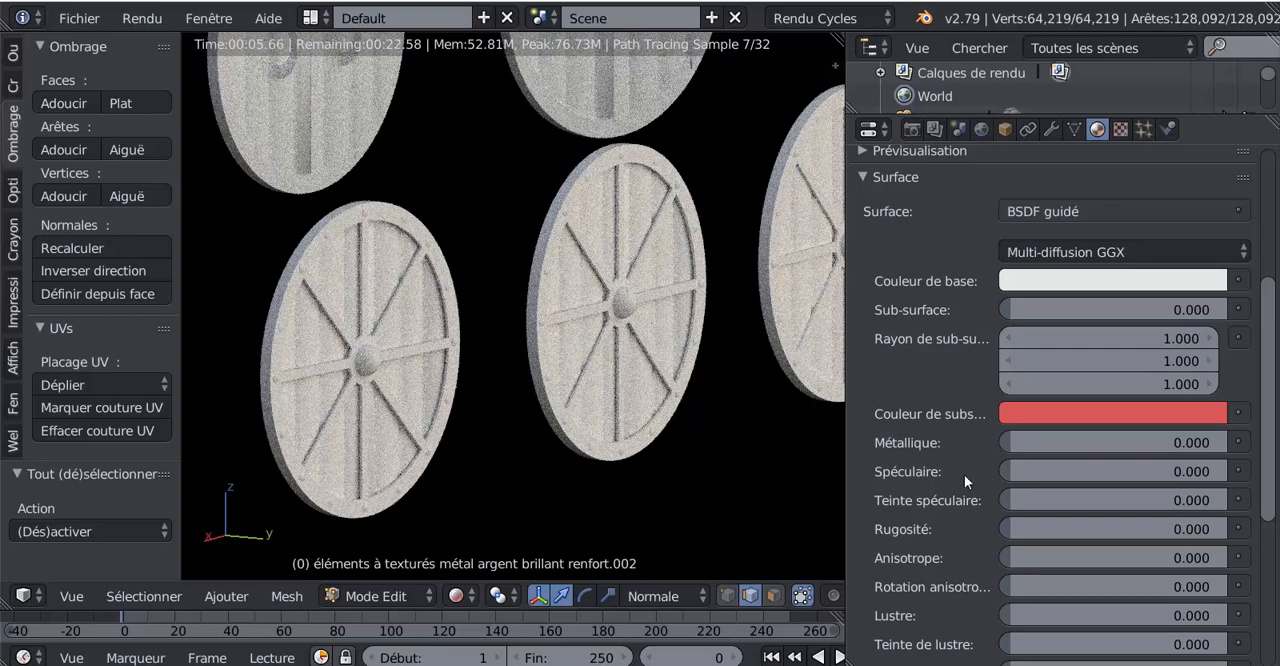
drag(1010, 442, 1217, 442)
drag(1217, 442, 1226, 442)
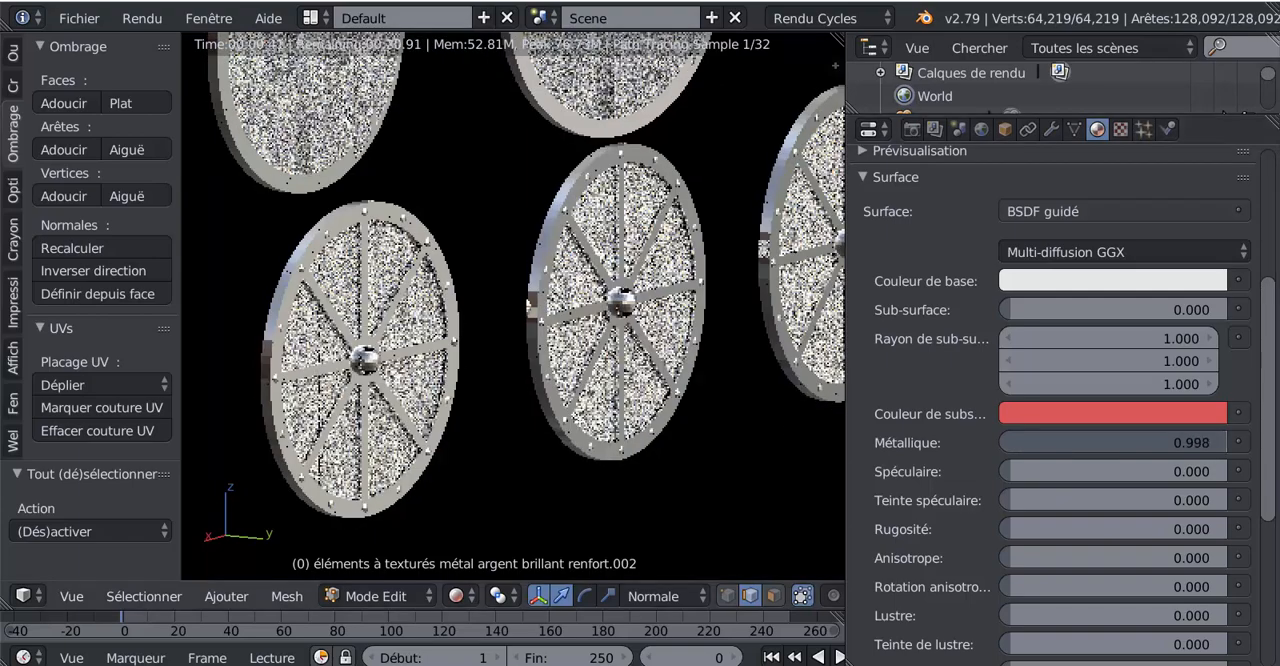
- Examine the reflections on the shields' metal reinforcements from several angles in the rendered viewport
scroll(655, 424, down, 3)
middle_drag(655, 424, 428, 423)
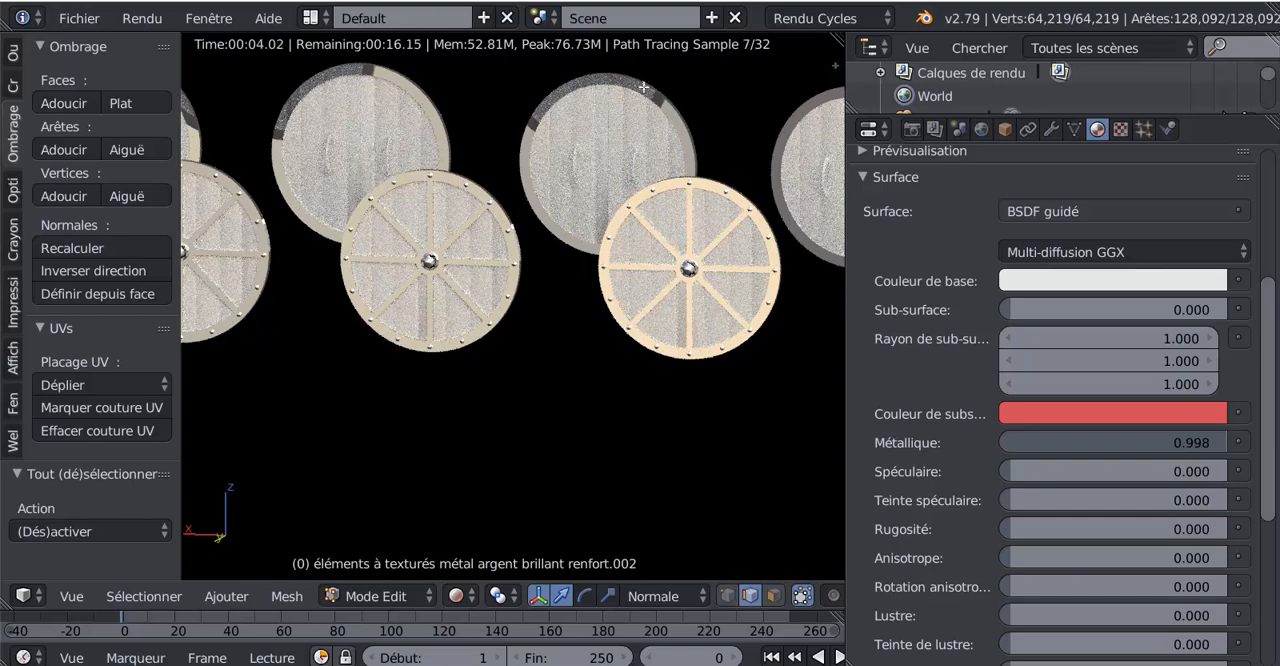
middle_drag(603, 233, 592, 234)
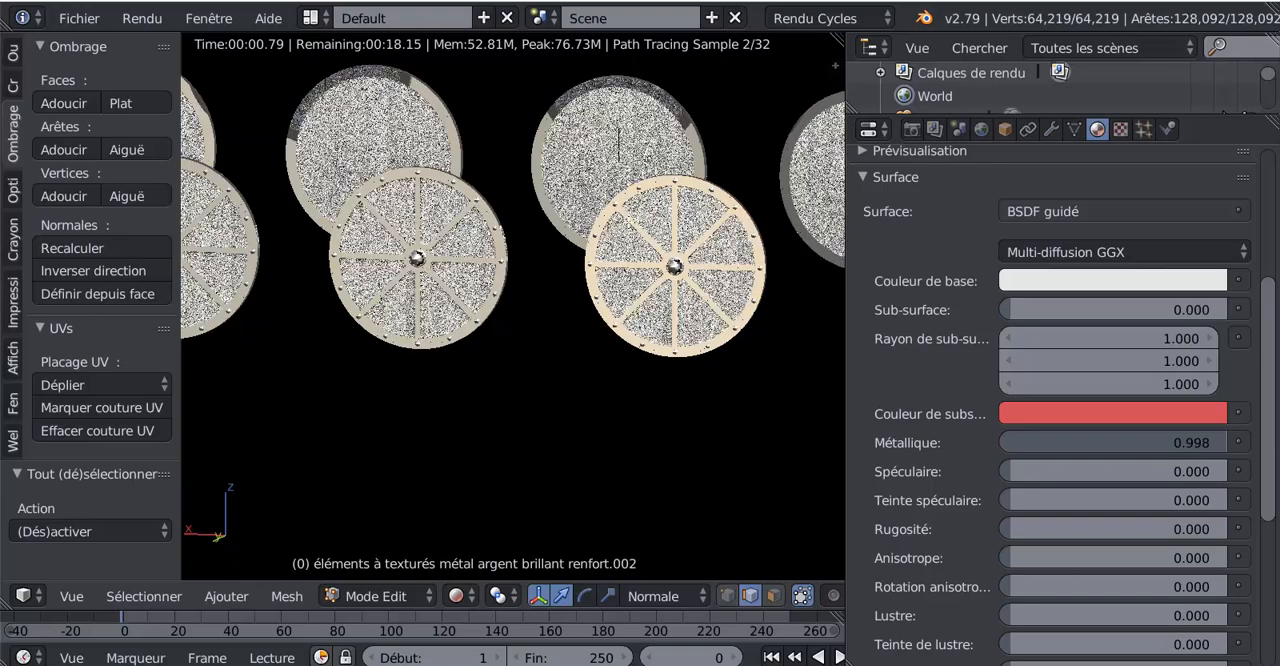
shift+middle_drag(659, 242, 581, 316)
scroll(643, 285, up, 2)
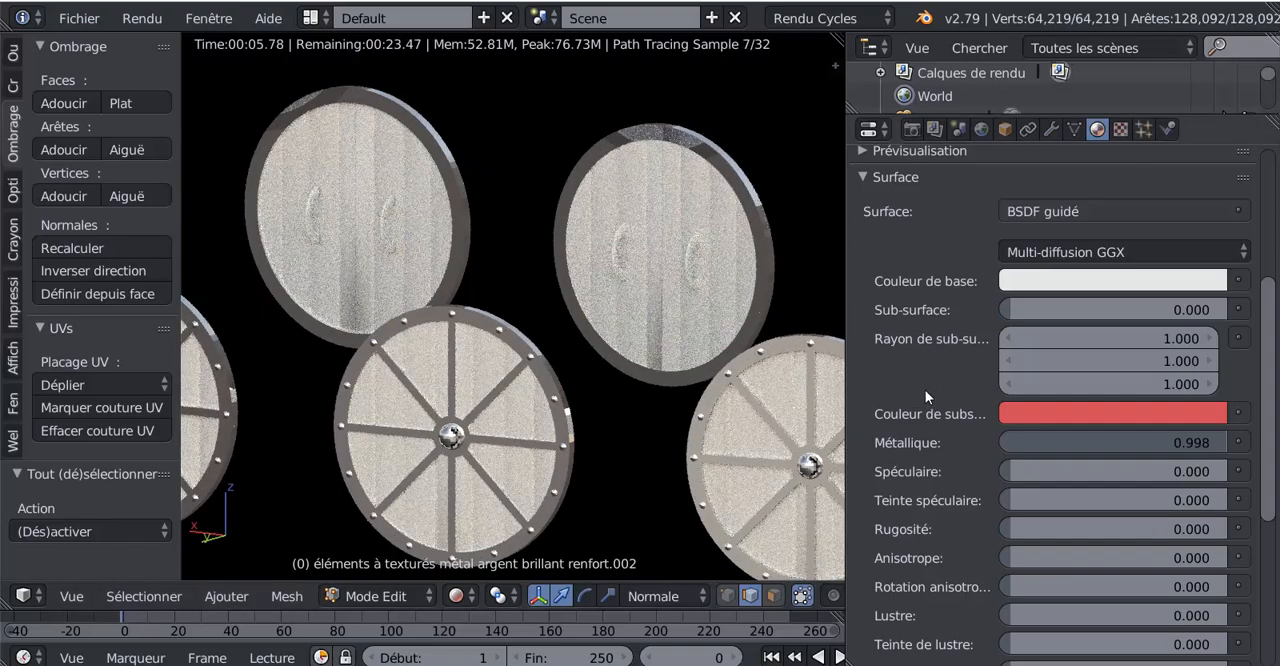
scroll(688, 440, down, 2)
middle_drag(603, 461, 575, 462)
scroll(575, 462, up, 2)
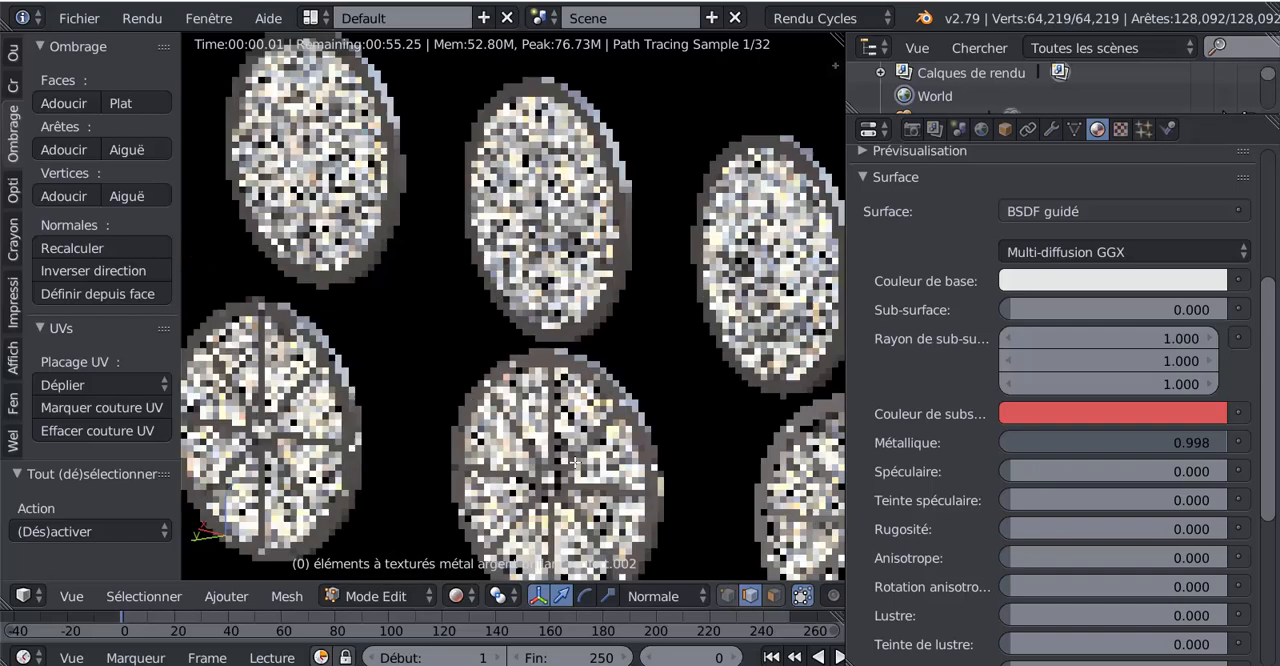
scroll(575, 462, up, 1)
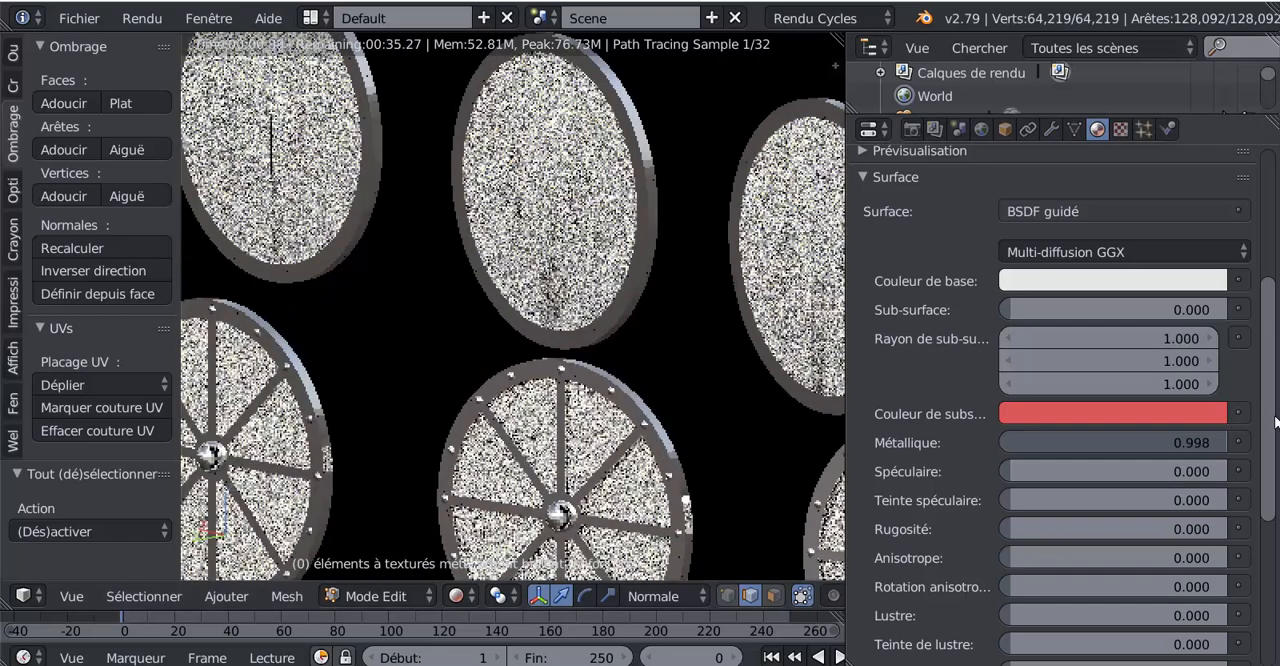
- Try raising the metal material's roughness (Rugosité), ending at 0.231
scroll(1100, 490, down, 3)
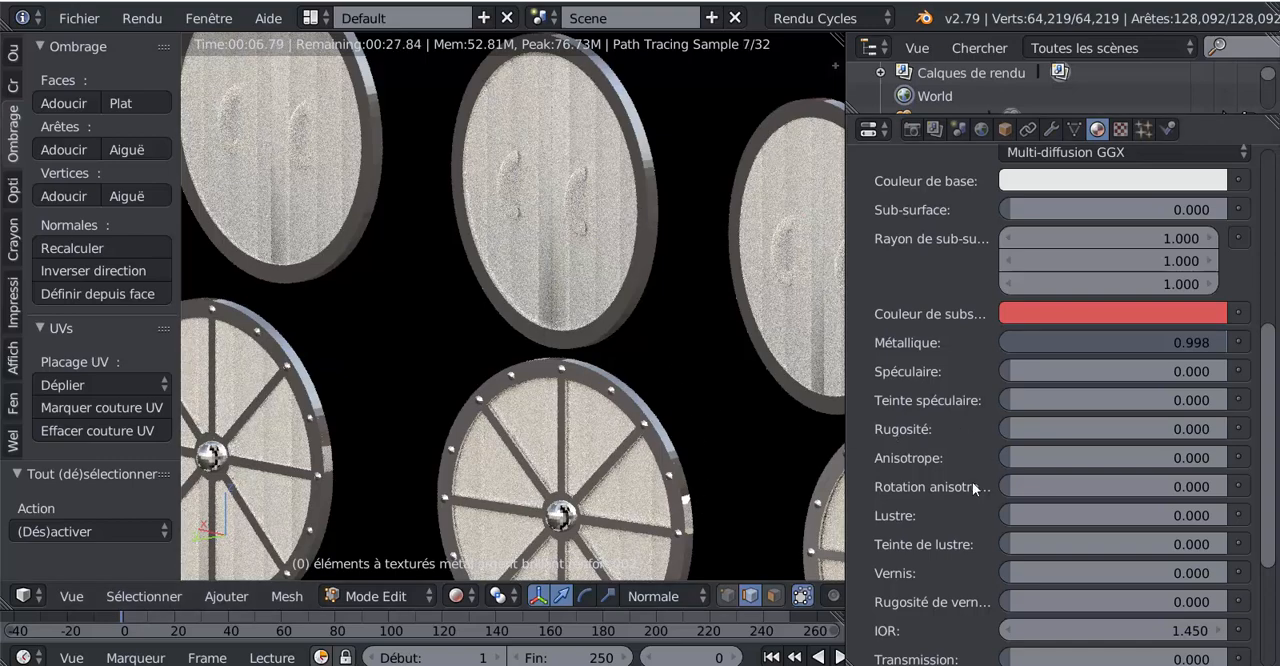
drag(1110, 429, 1205, 429)
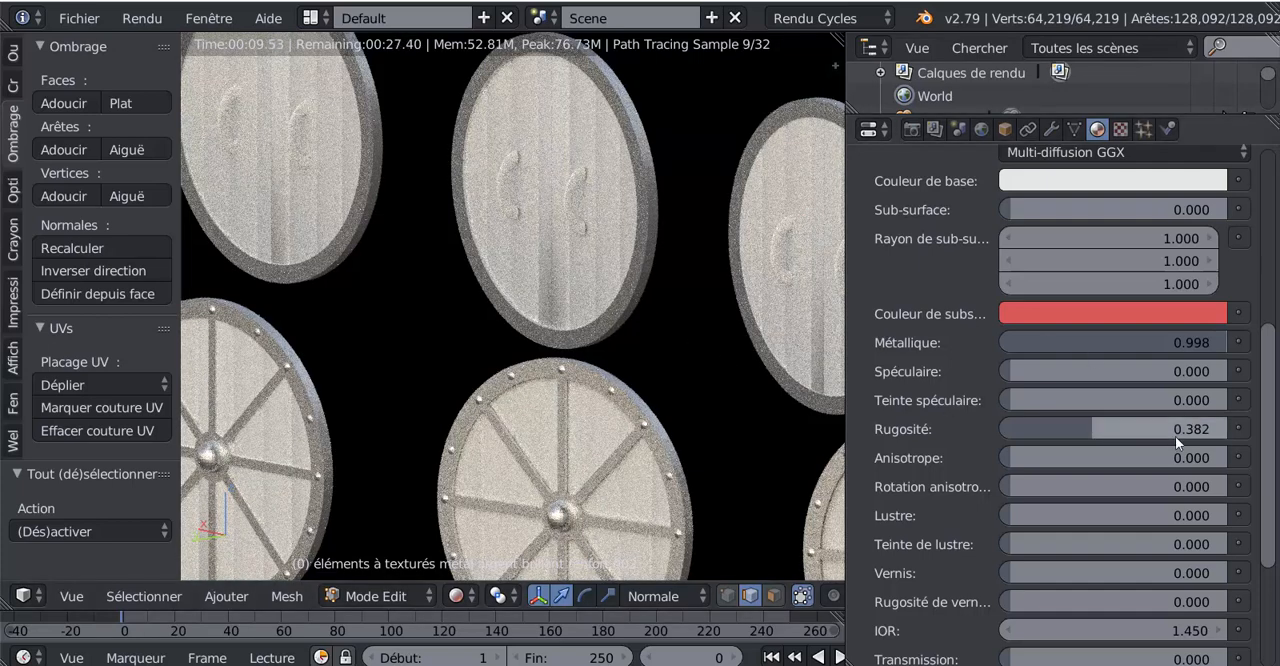
drag(1090, 428, 1052, 428)
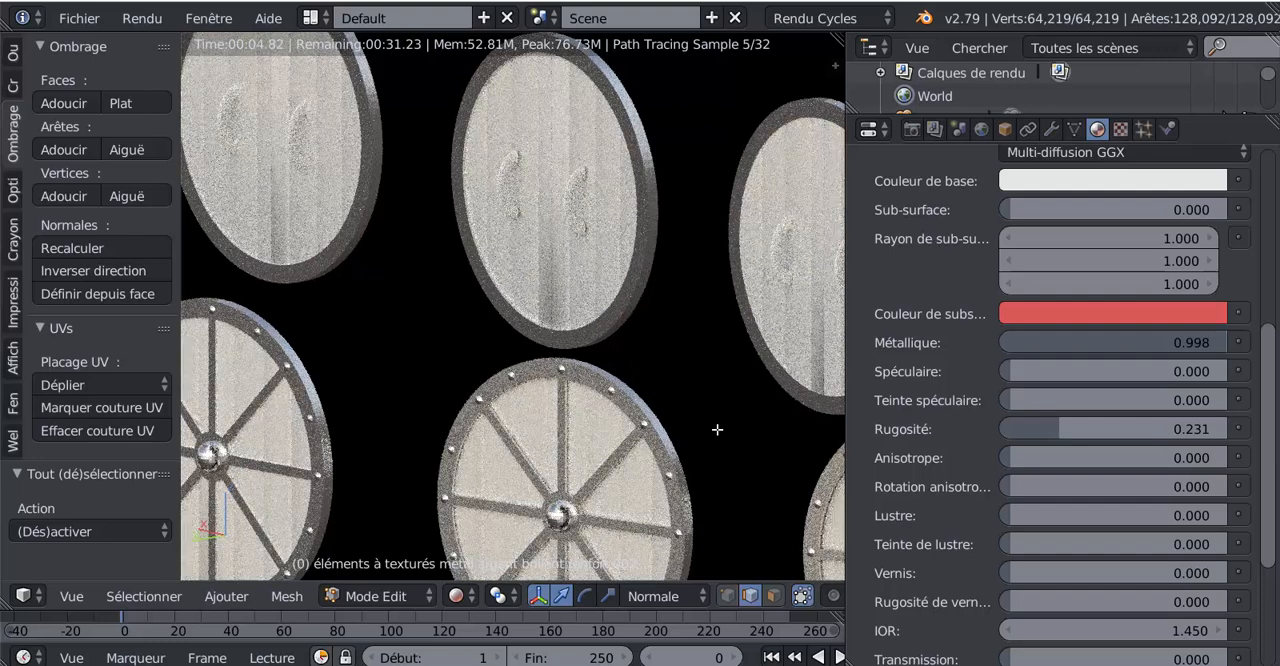
- Try a dark brown base colour on the metal material, with R 0.203, V 0.160 and B 0.129
scroll(1268, 395, up, 5)
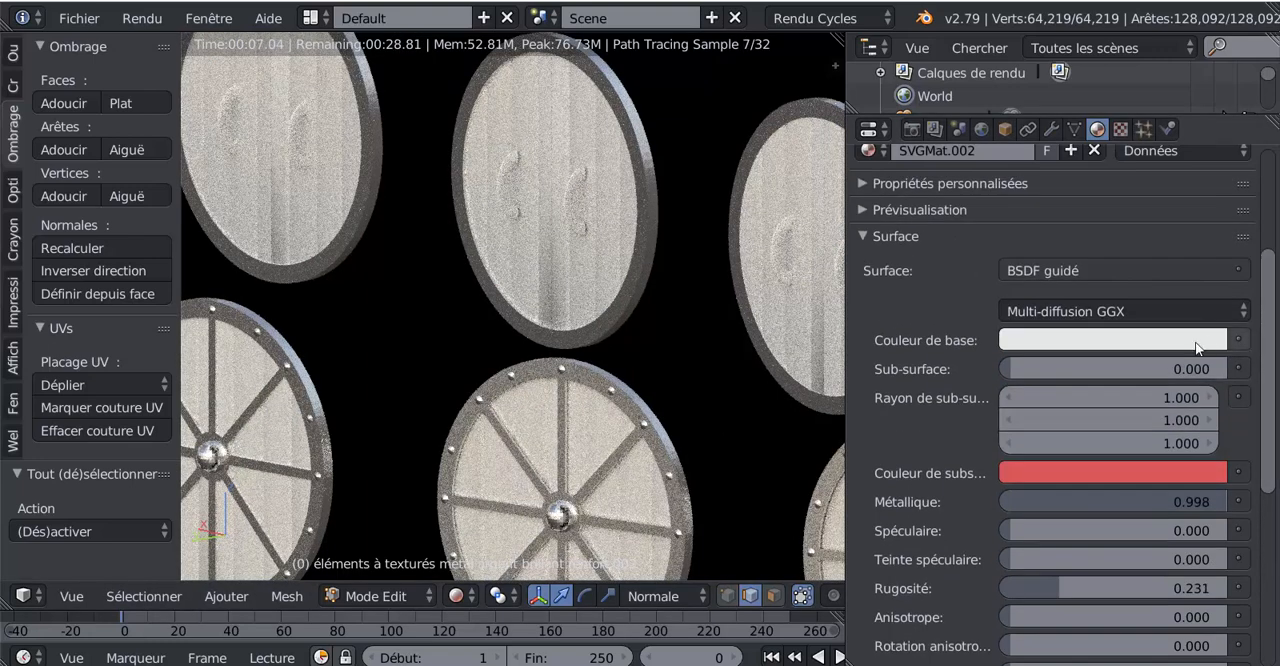
click(1145, 342)
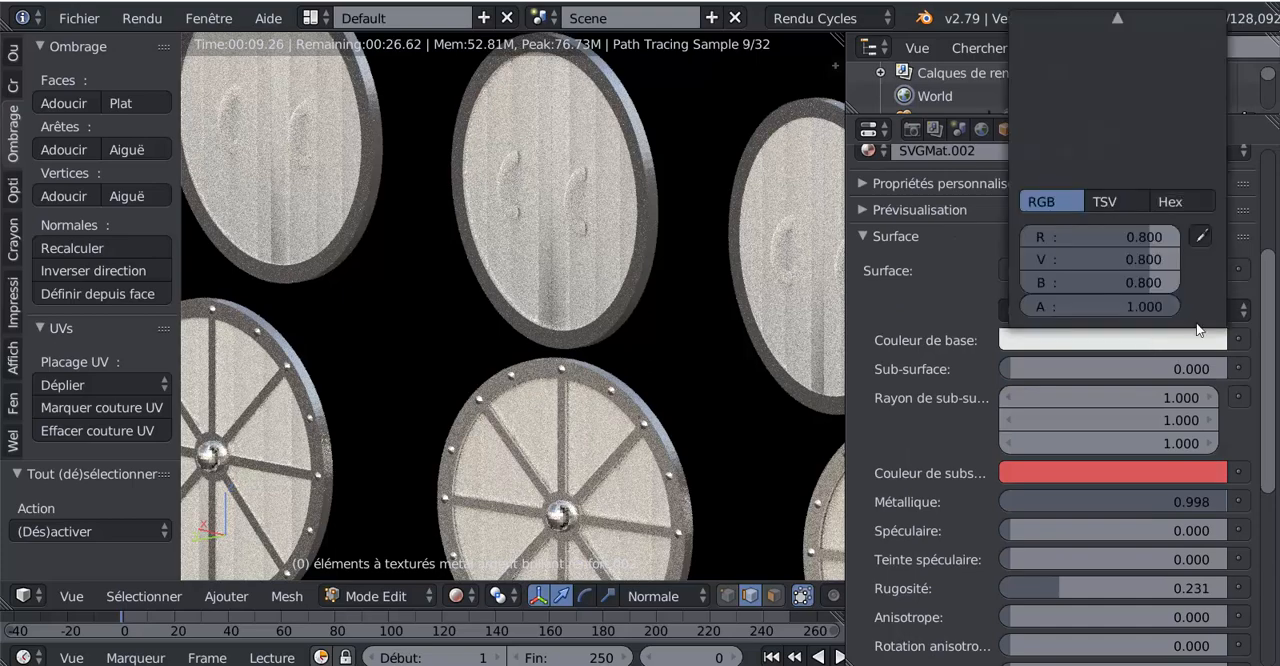
scroll(1115, 574, up, 7)
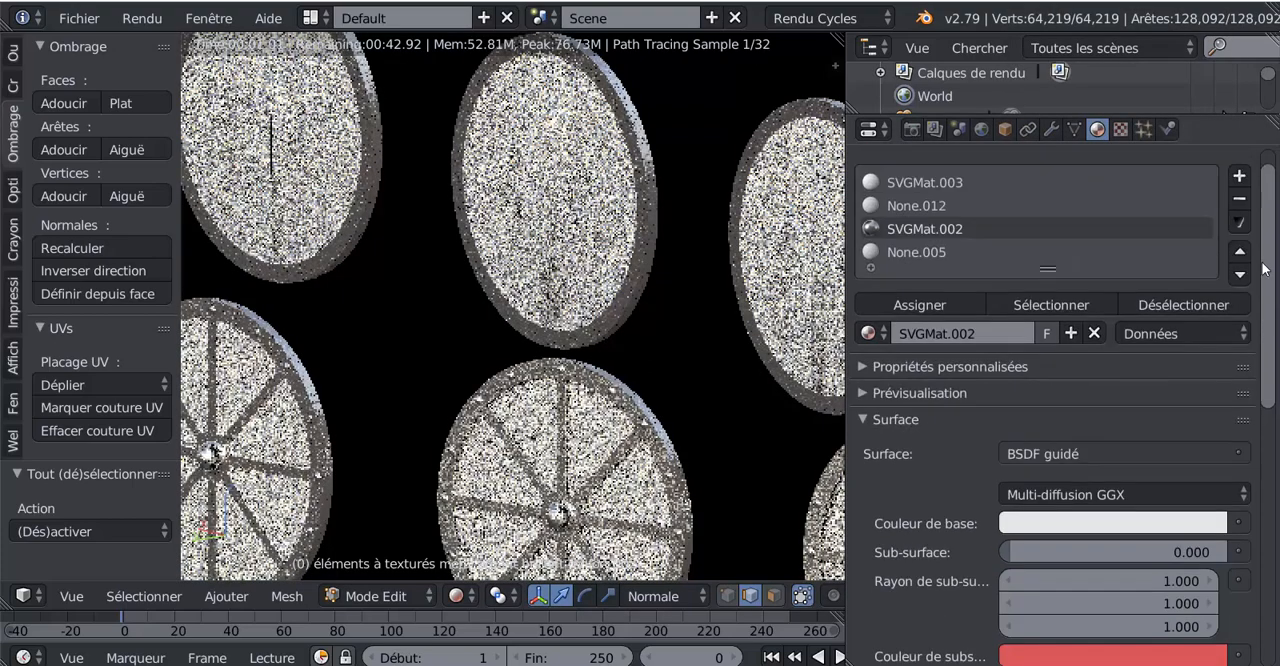
click(1114, 555)
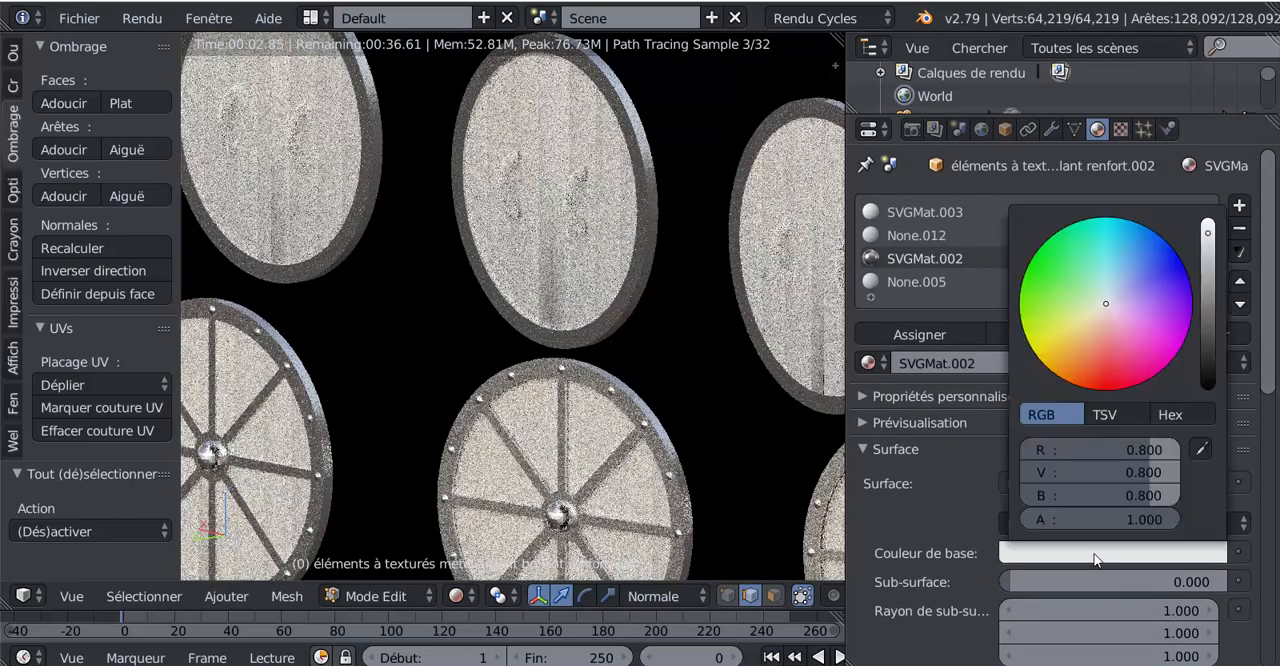
click(1099, 321)
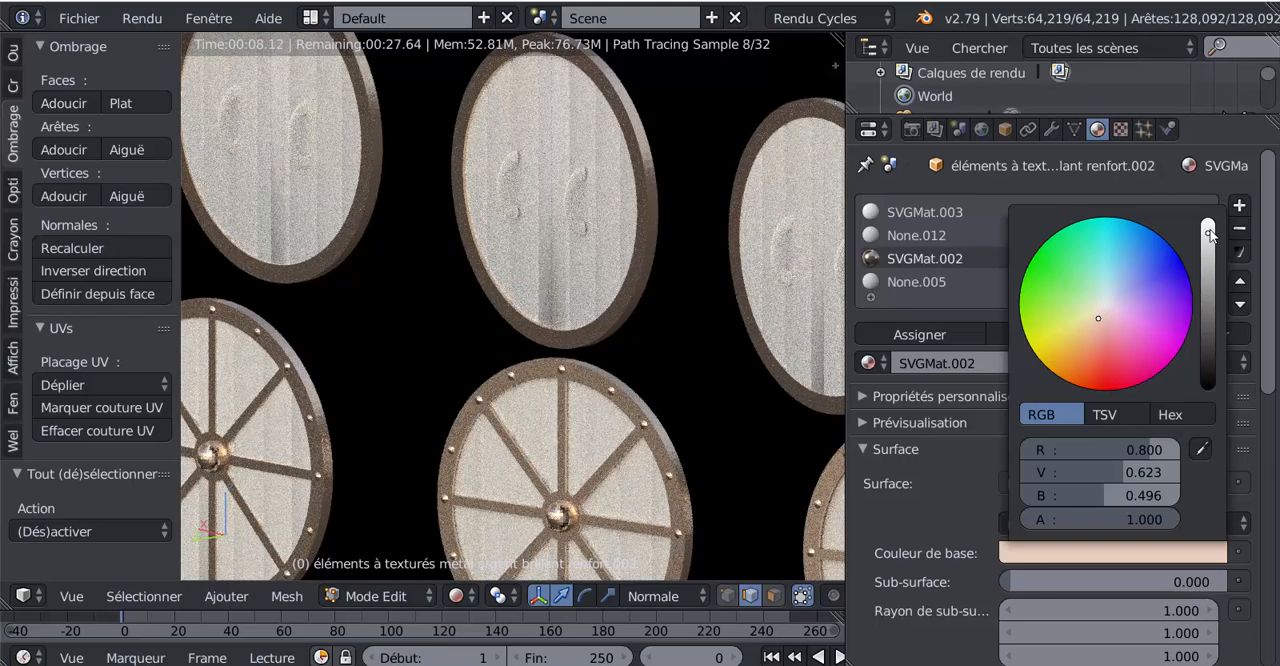
drag(1208, 232, 1208, 306)
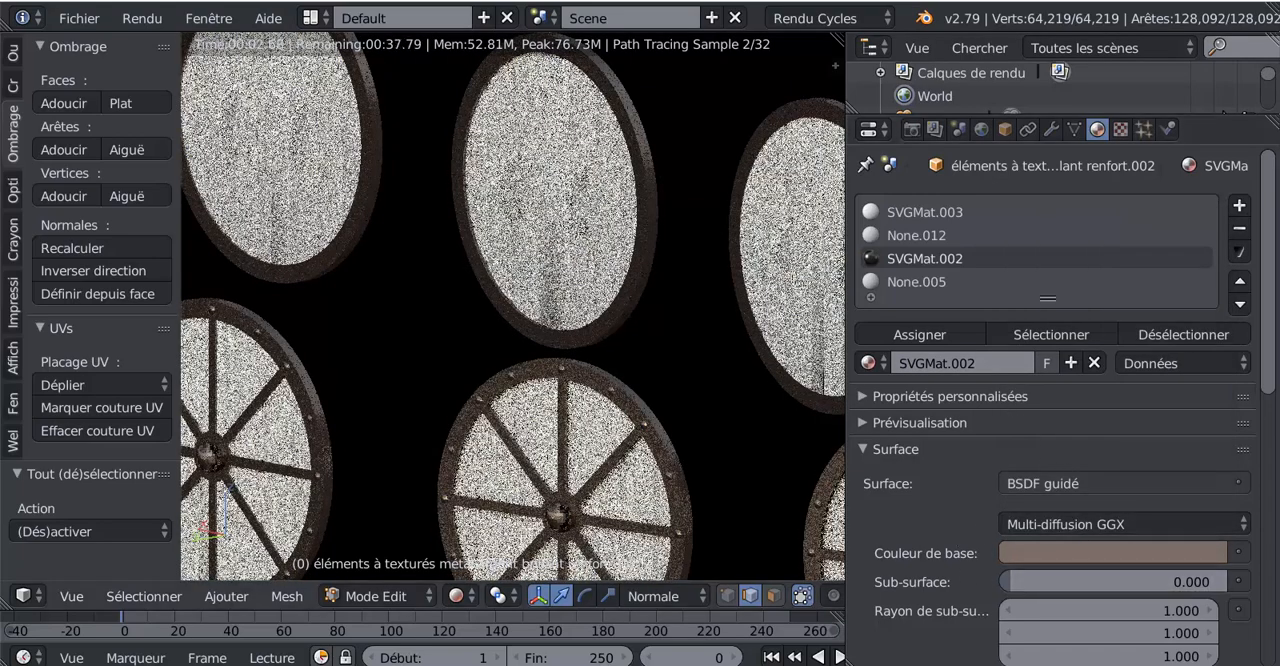
- Set the metal material's roughness (Rugosité) to 0 and check the shields up close
scroll(625, 463, down, 2)
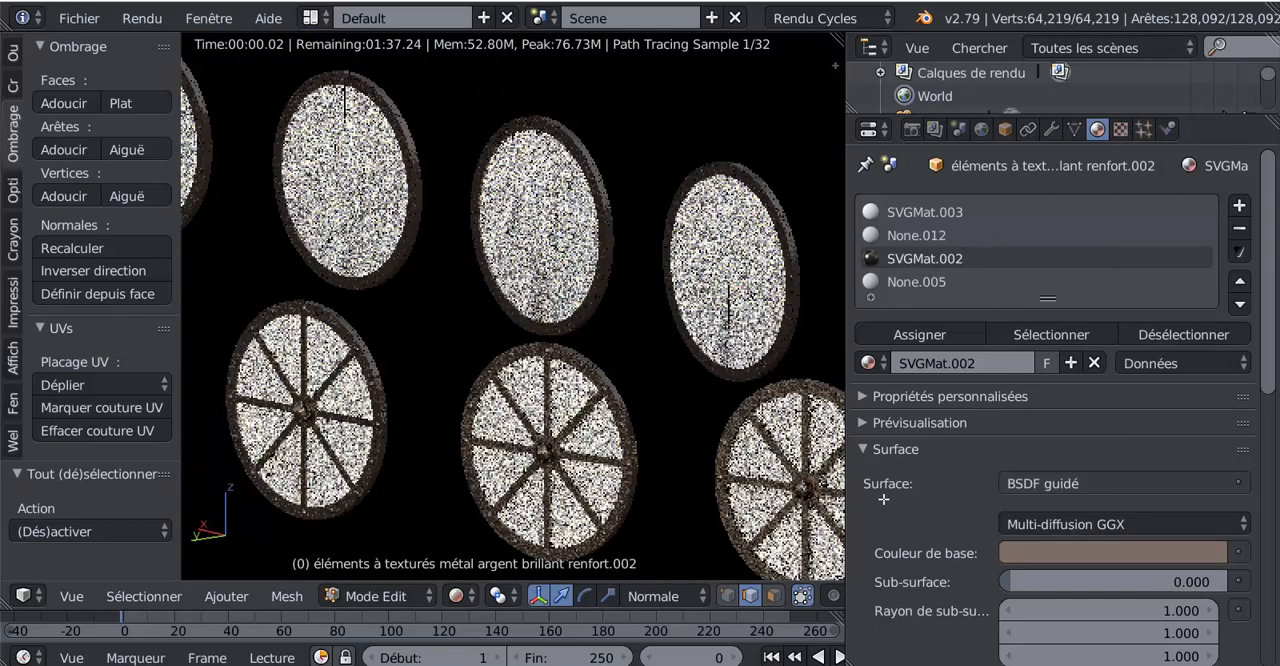
scroll(1268, 355, down, 3)
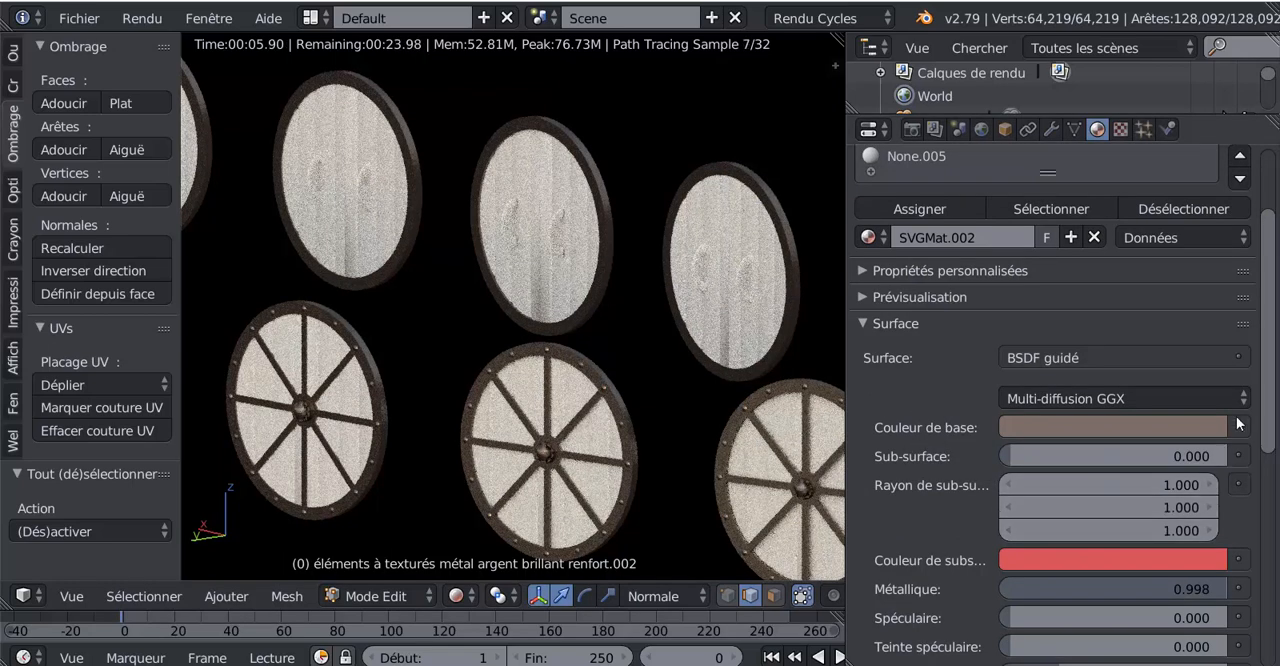
scroll(1265, 397, down, 5)
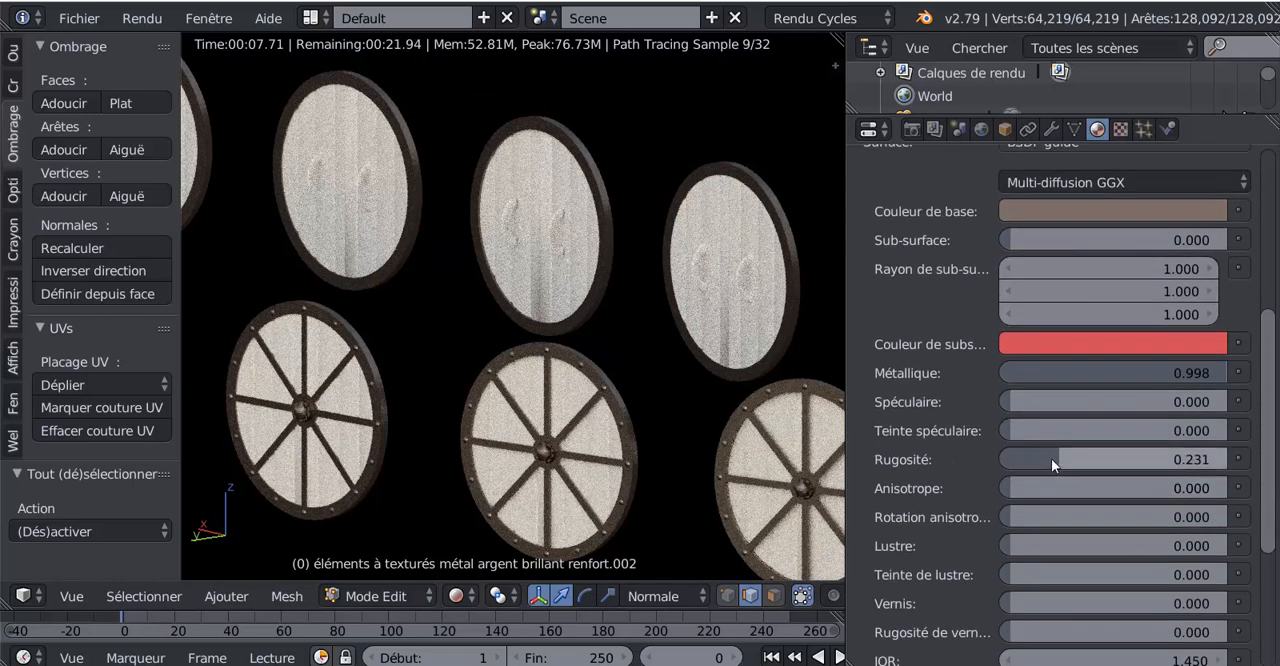
drag(1048, 456, 994, 456)
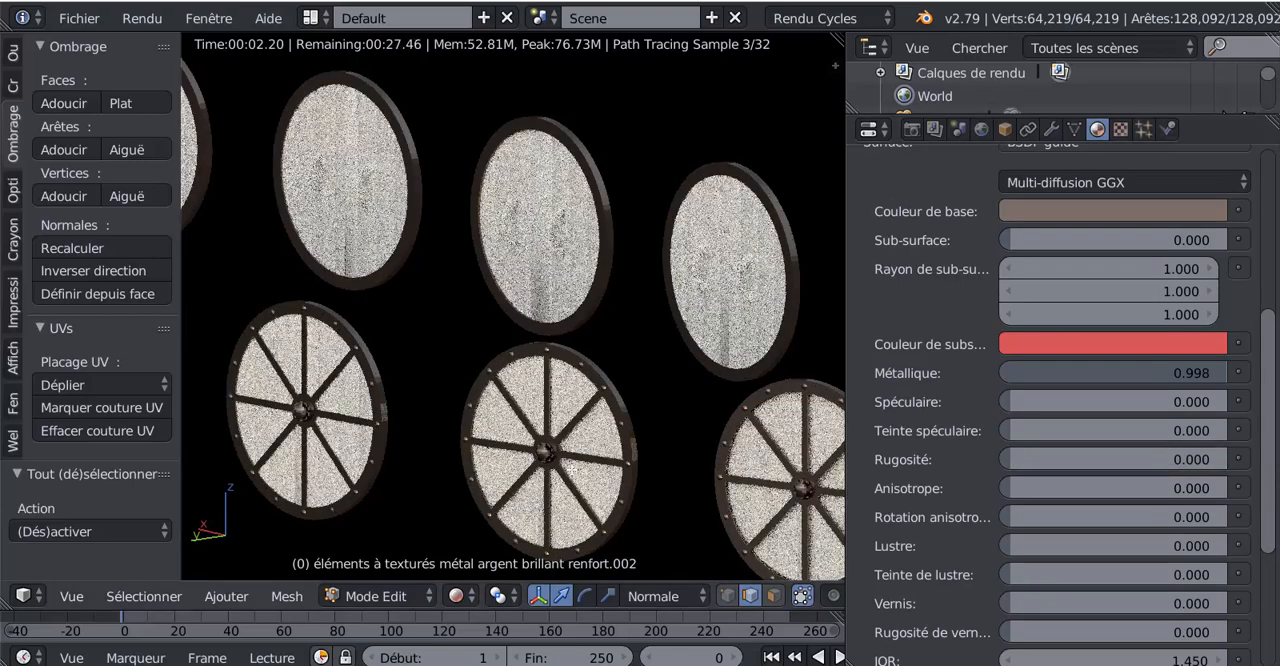
scroll(571, 466, up, 1)
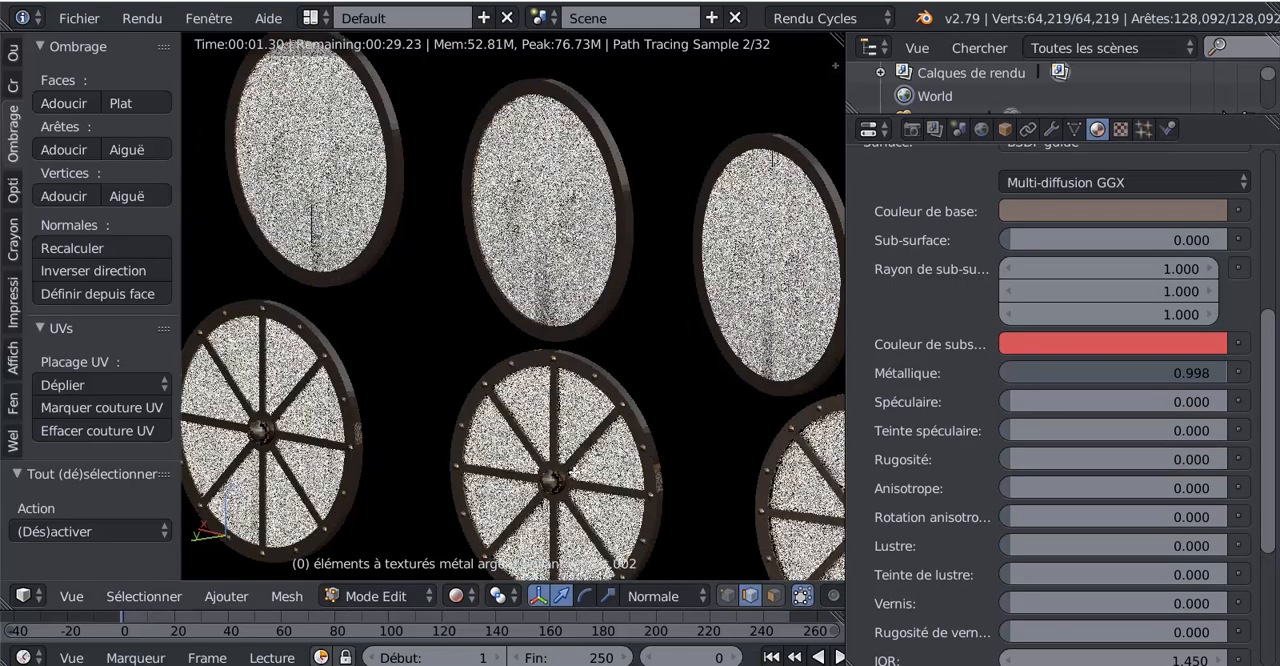
- Change the metal material's base colour (Couleur de base) to a bright, near-neutral light grey
scroll(1275, 390, up, 2)
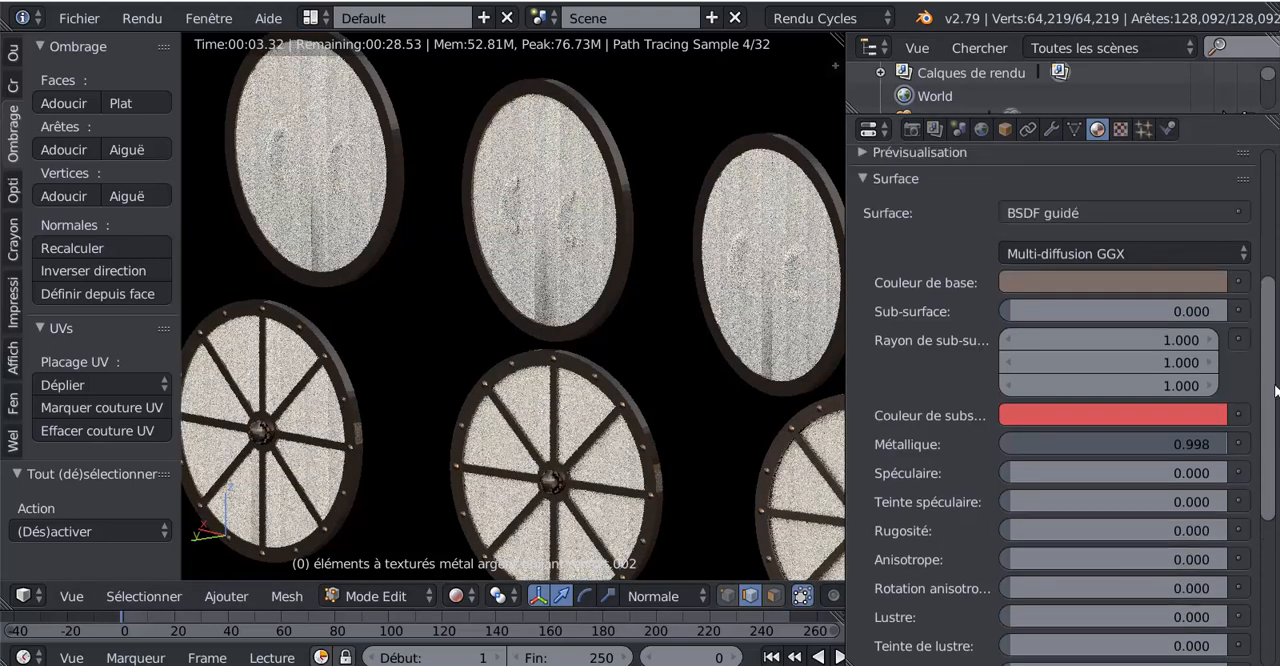
scroll(1275, 390, up, 1)
click(1097, 297)
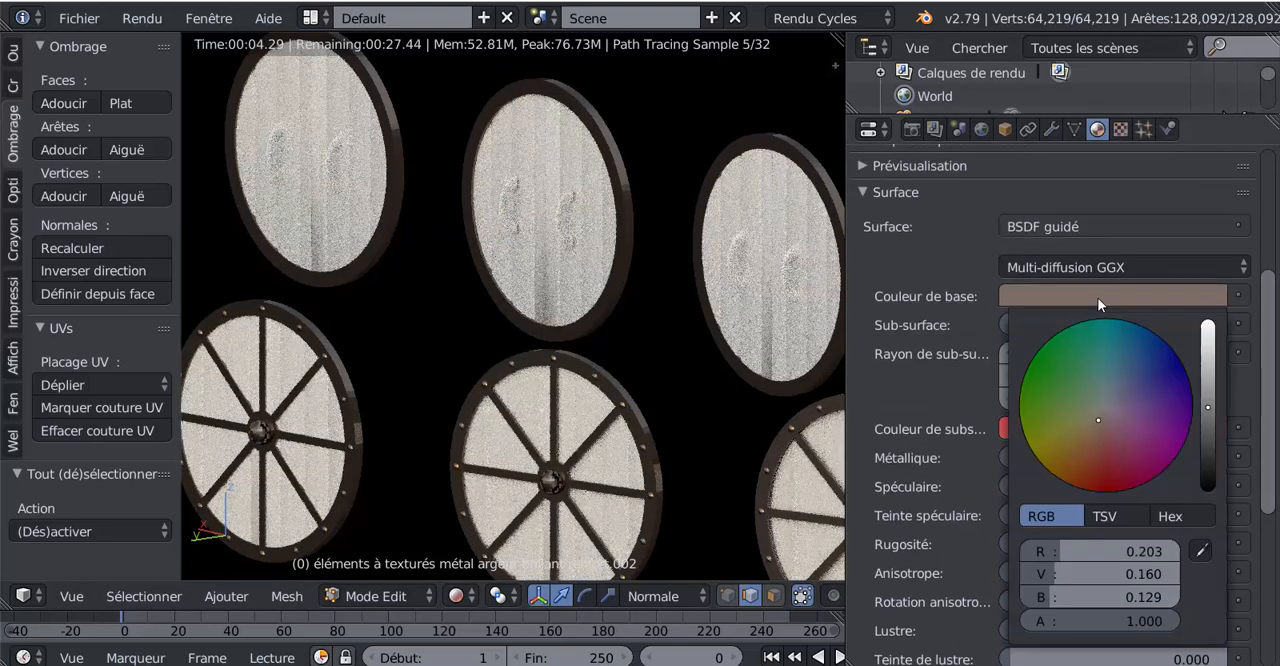
click(1105, 406)
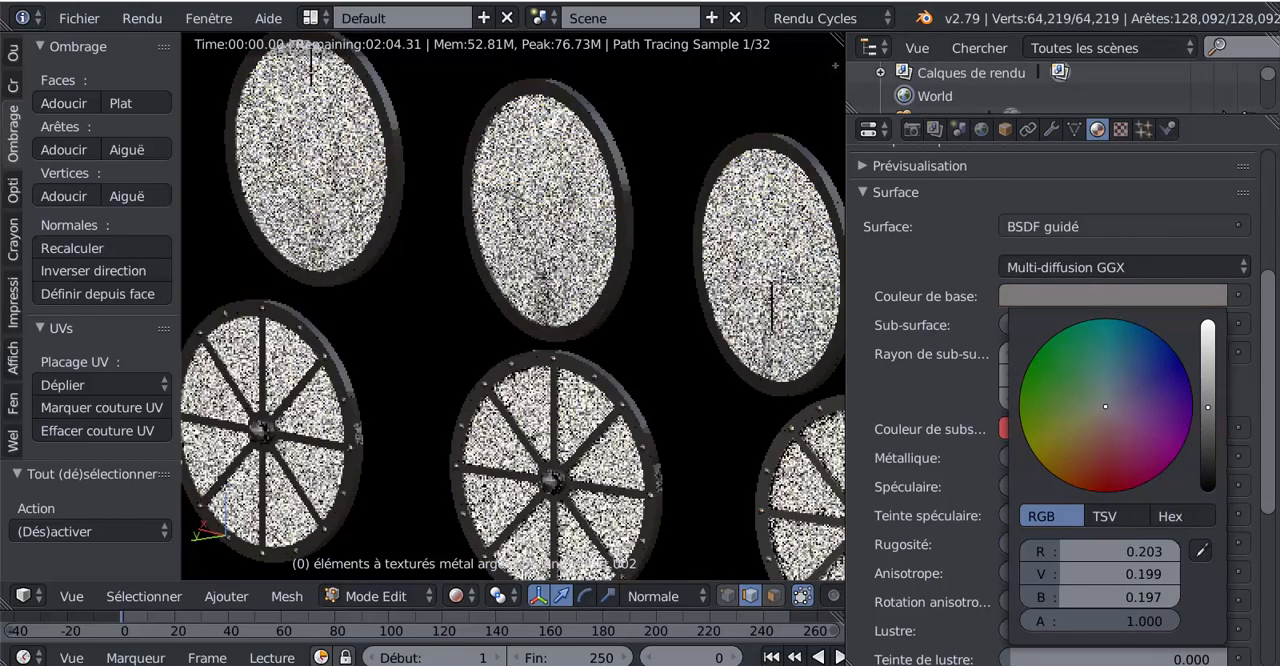
click(1208, 400)
drag(1208, 400, 1208, 338)
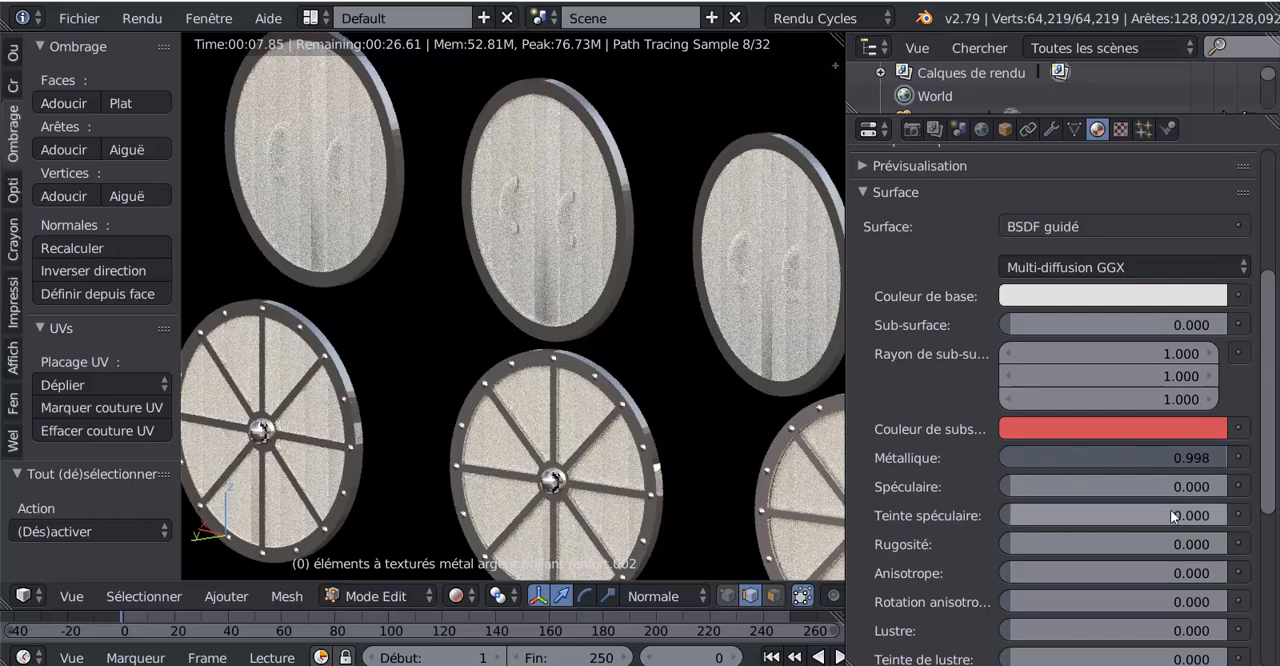
- Set the metal material's metallic value (Métallique) to 1.000
scroll(1130, 480, down, 1)
drag(1194, 423, 1210, 426)
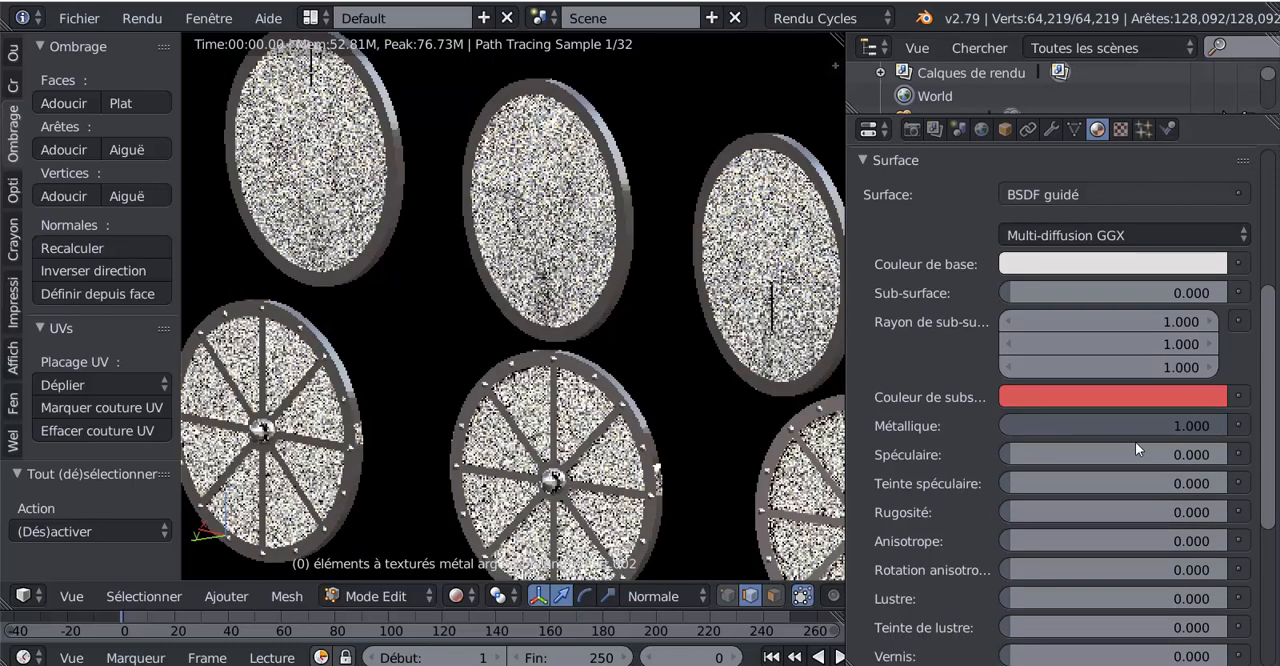
middle_drag(676, 500, 706, 502)
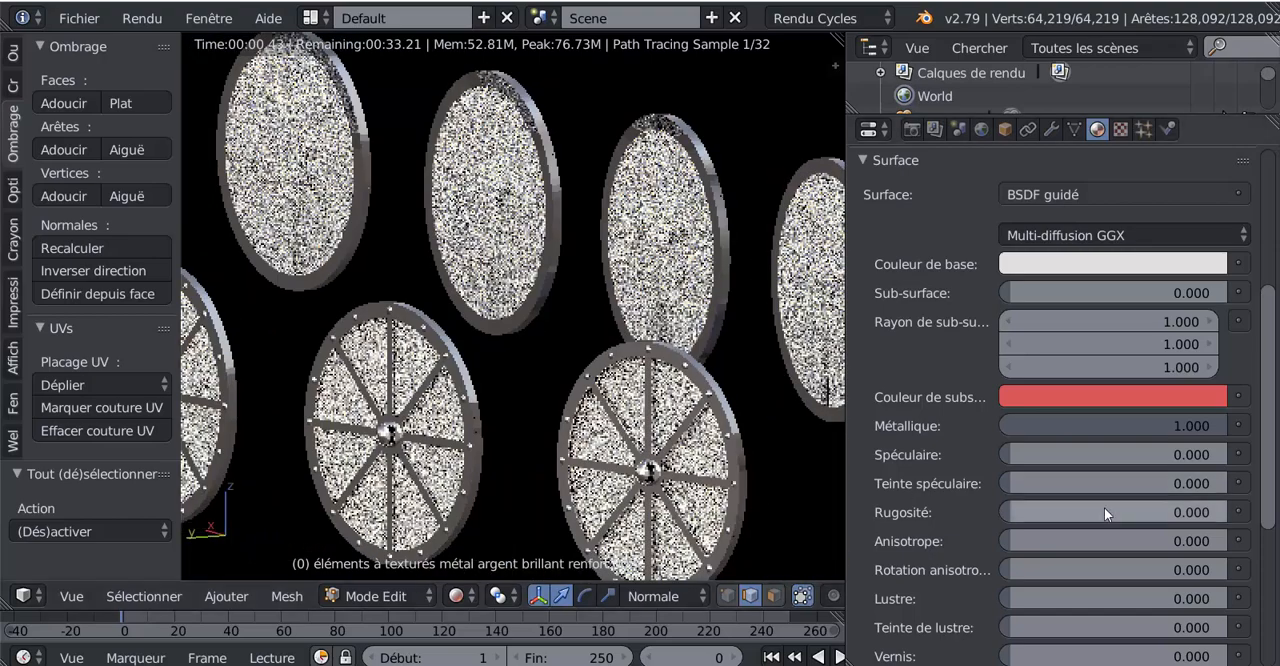
- Review the metal material's remaining settings and examine the rendered row of shields from close up and farther away
scroll(1104, 507, down, 5)
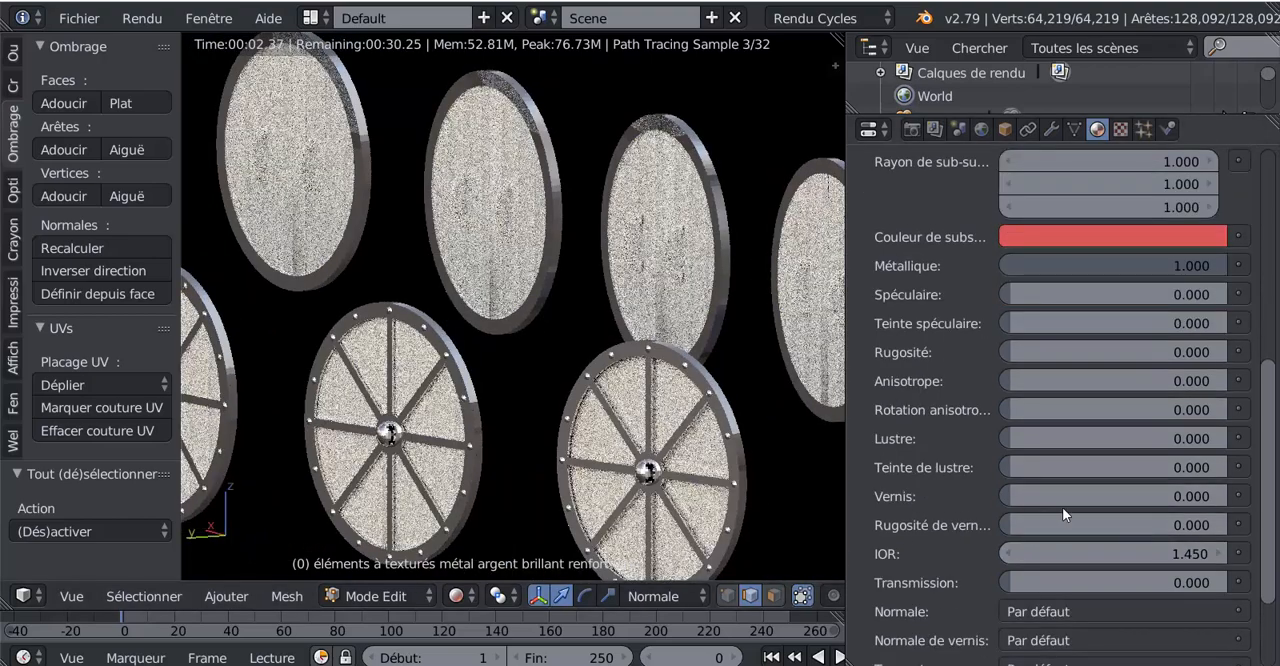
scroll(1155, 346, up, 5)
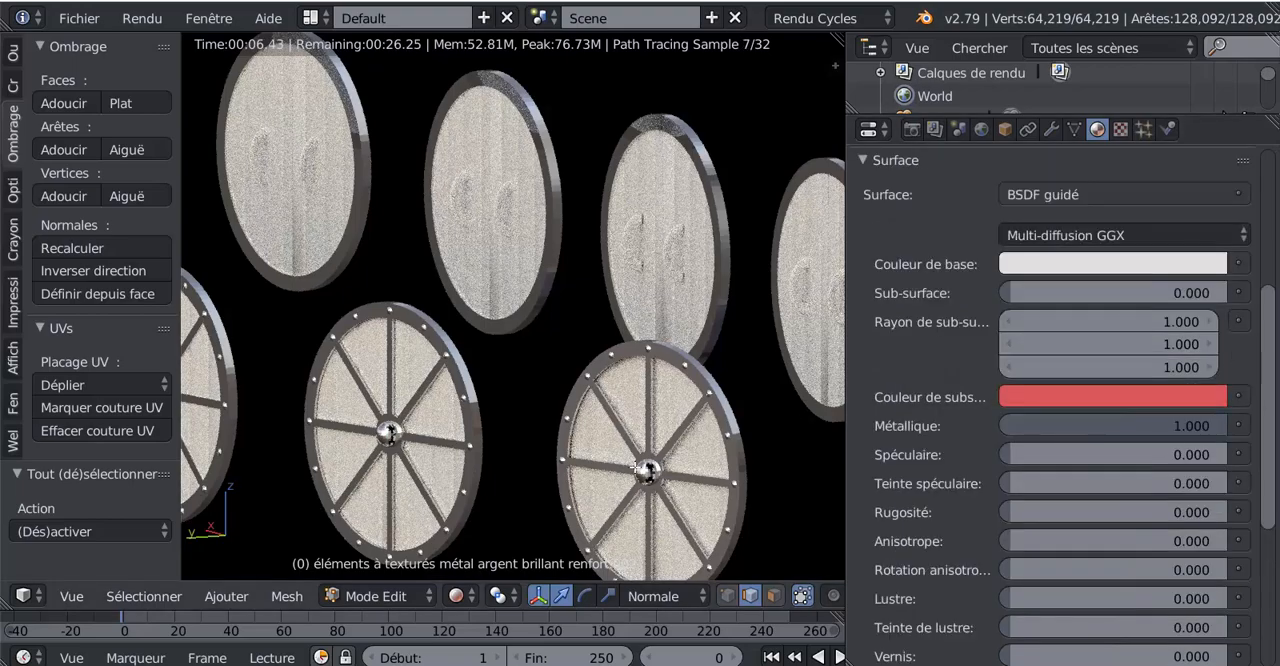
scroll(633, 468, down, 1)
middle_drag(587, 485, 655, 496)
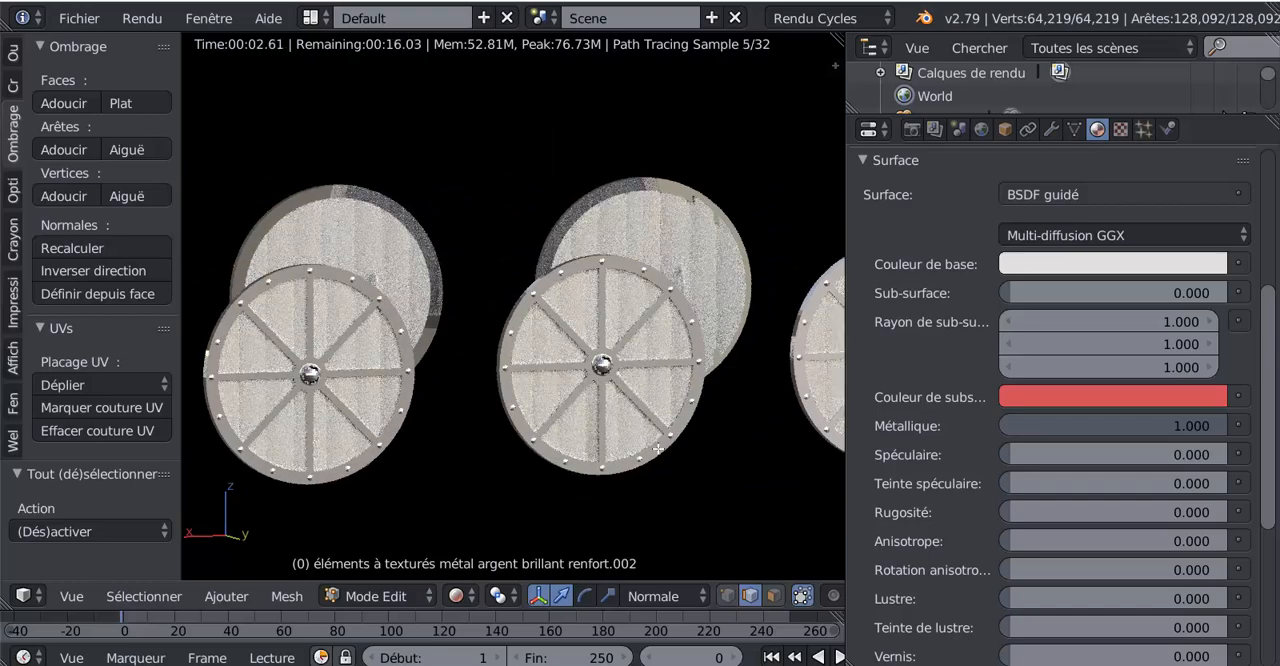
middle_drag(718, 453, 636, 458)
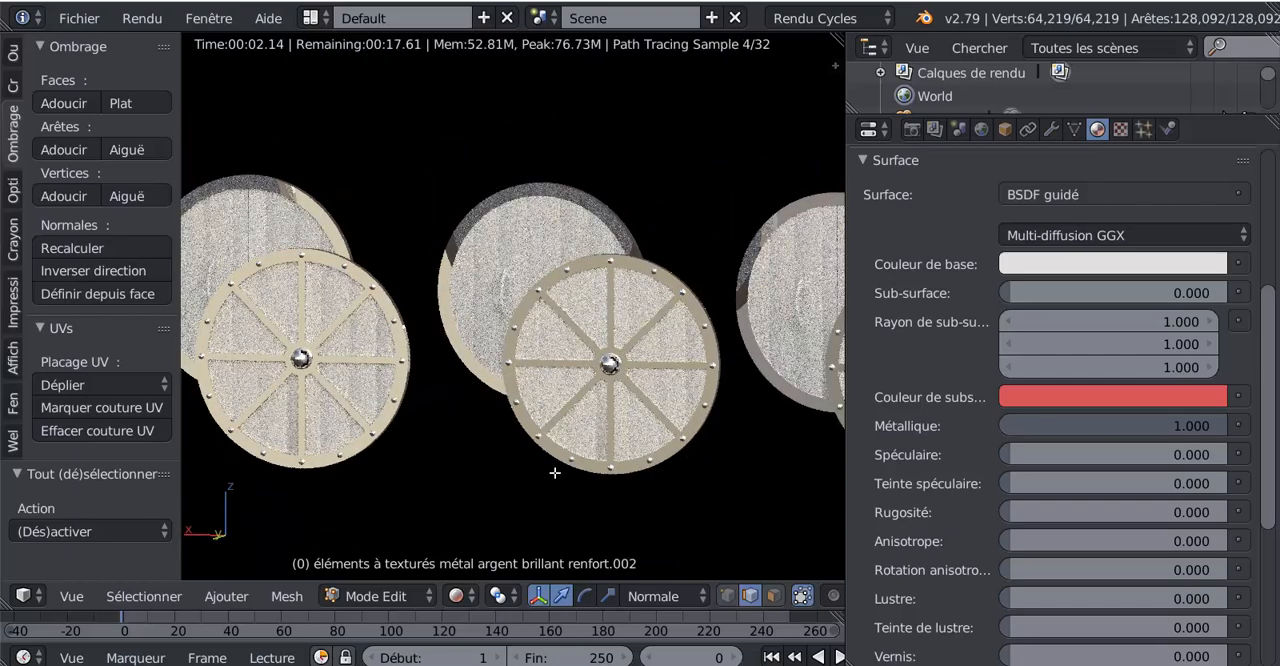
scroll(555, 472, up, 1)
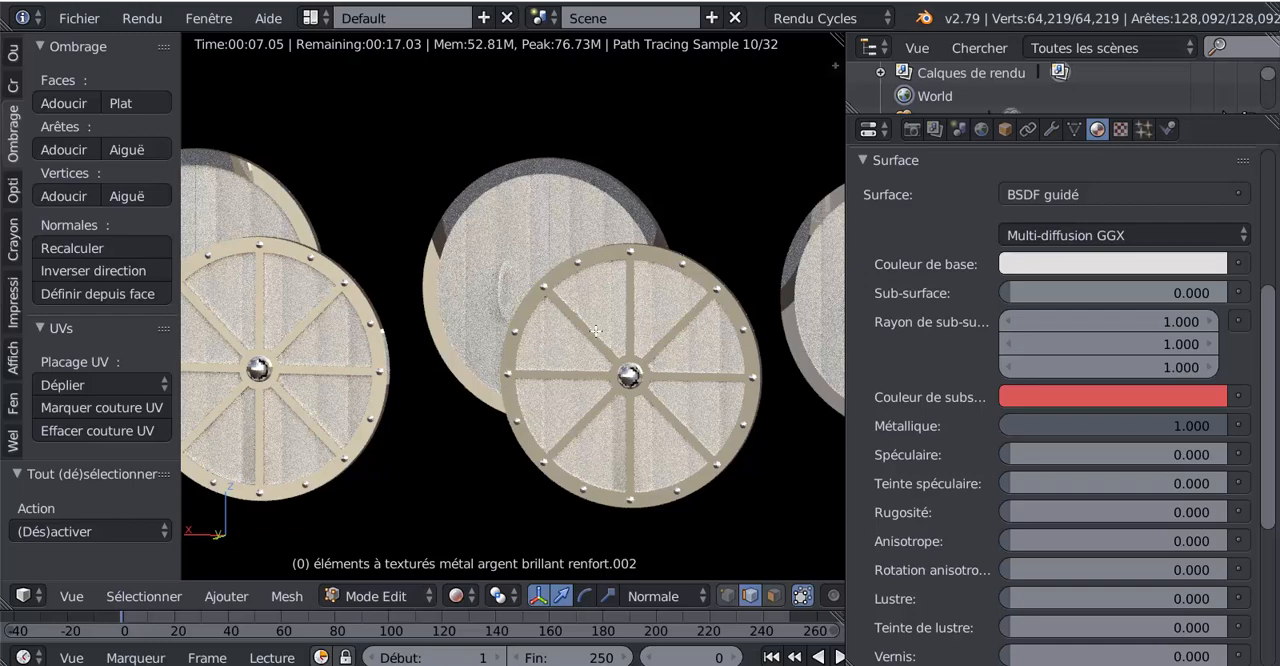
scroll(622, 388, down, 4)
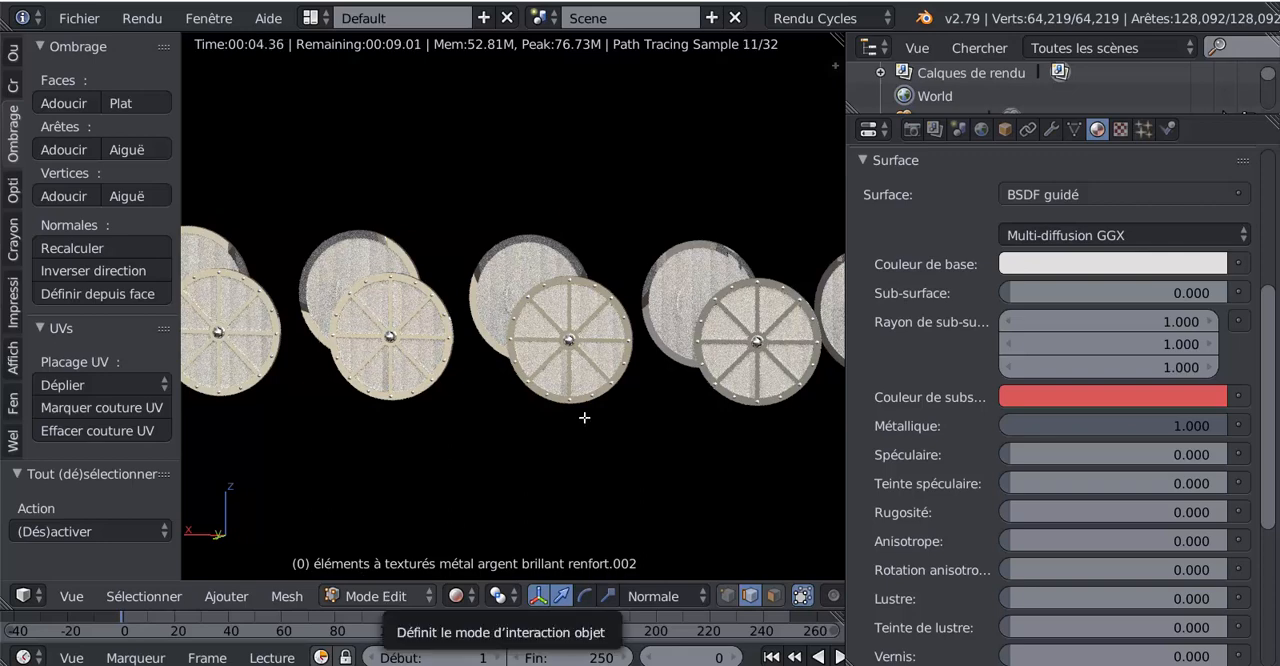
scroll(583, 428, down, 3)
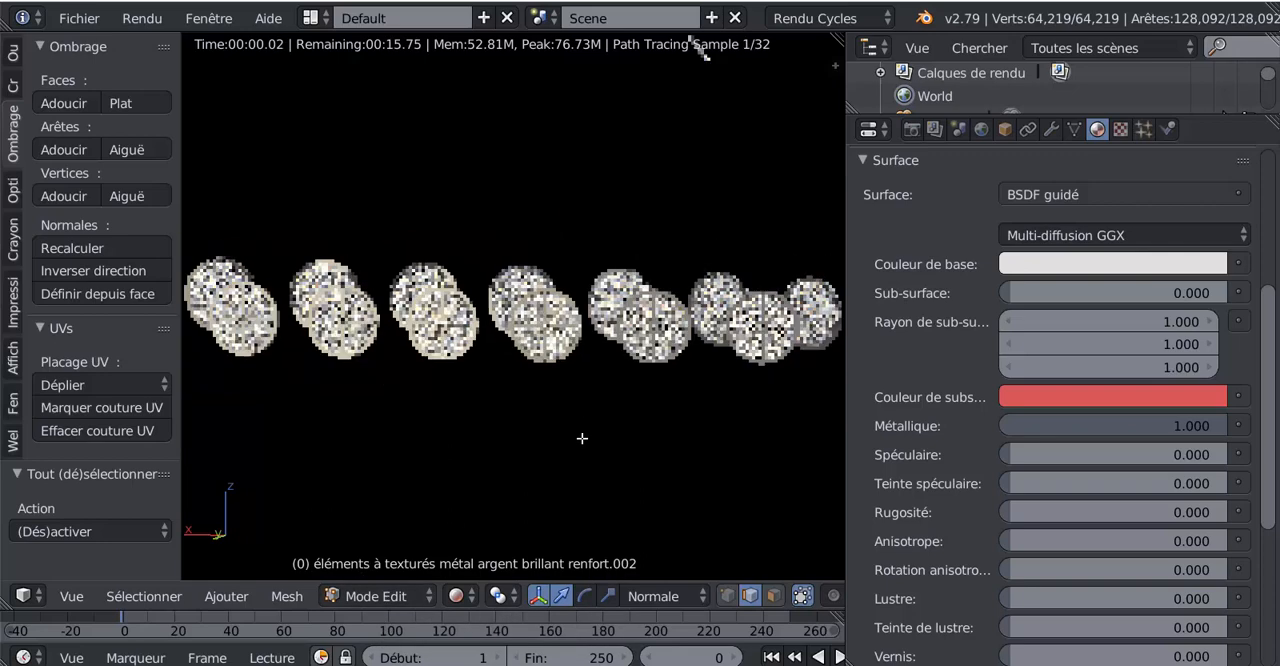
- Return to Object Mode and select the shields' wooden boards, the object "éléments à texturés bois rouge"
click(360, 596)
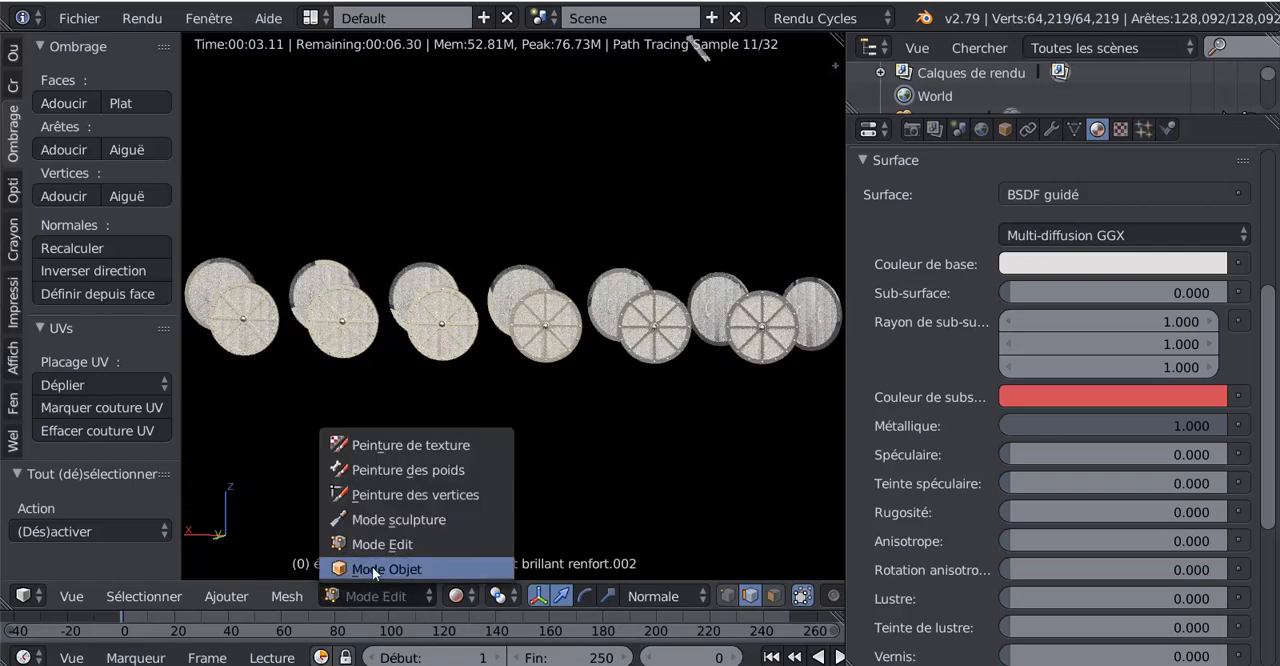
click(372, 568)
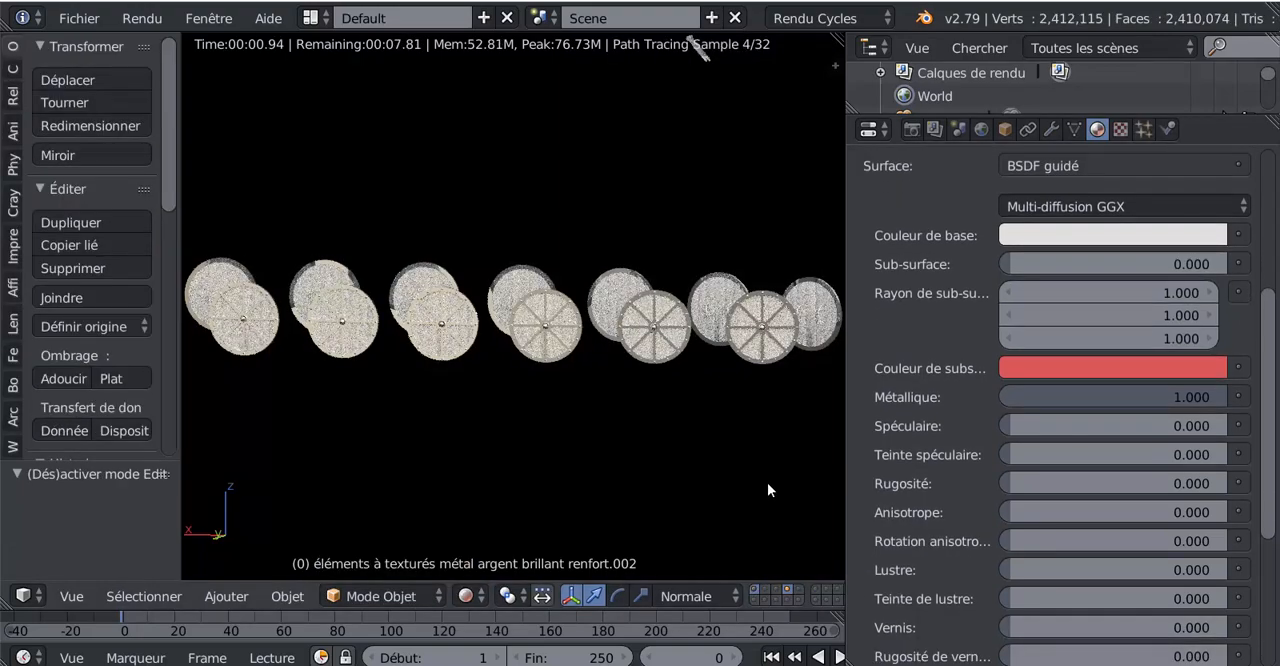
scroll(942, 391, up, 5)
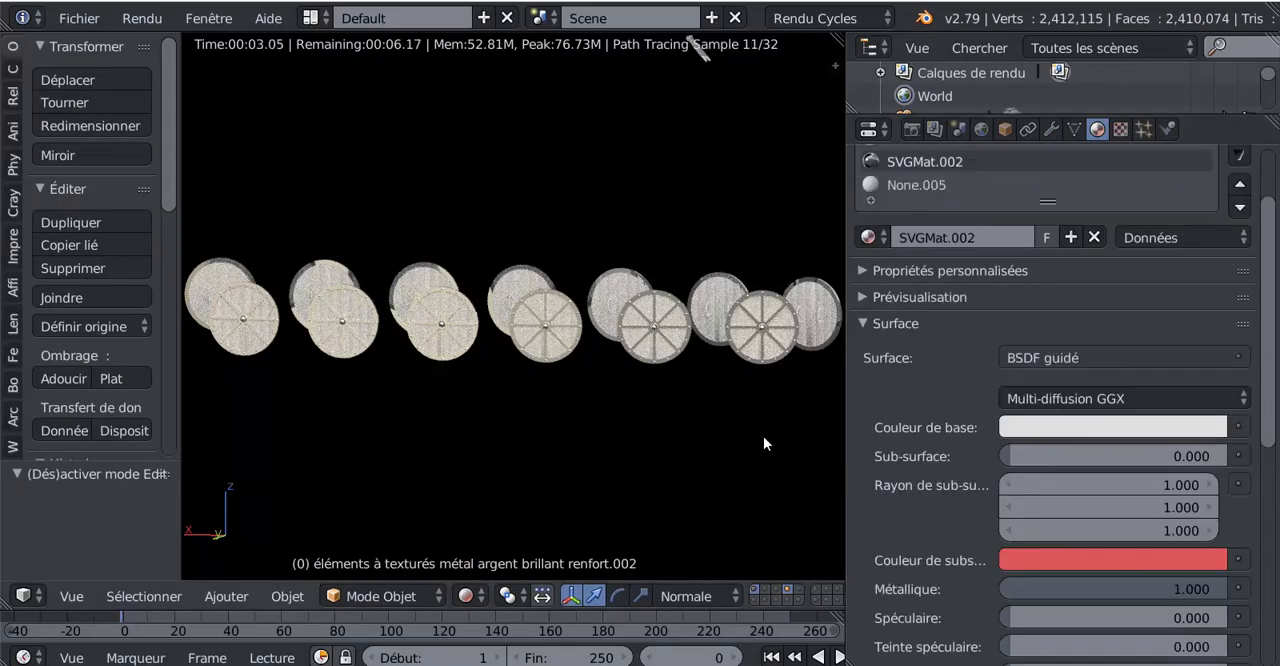
scroll(707, 401, up, 2)
right_click(676, 334)
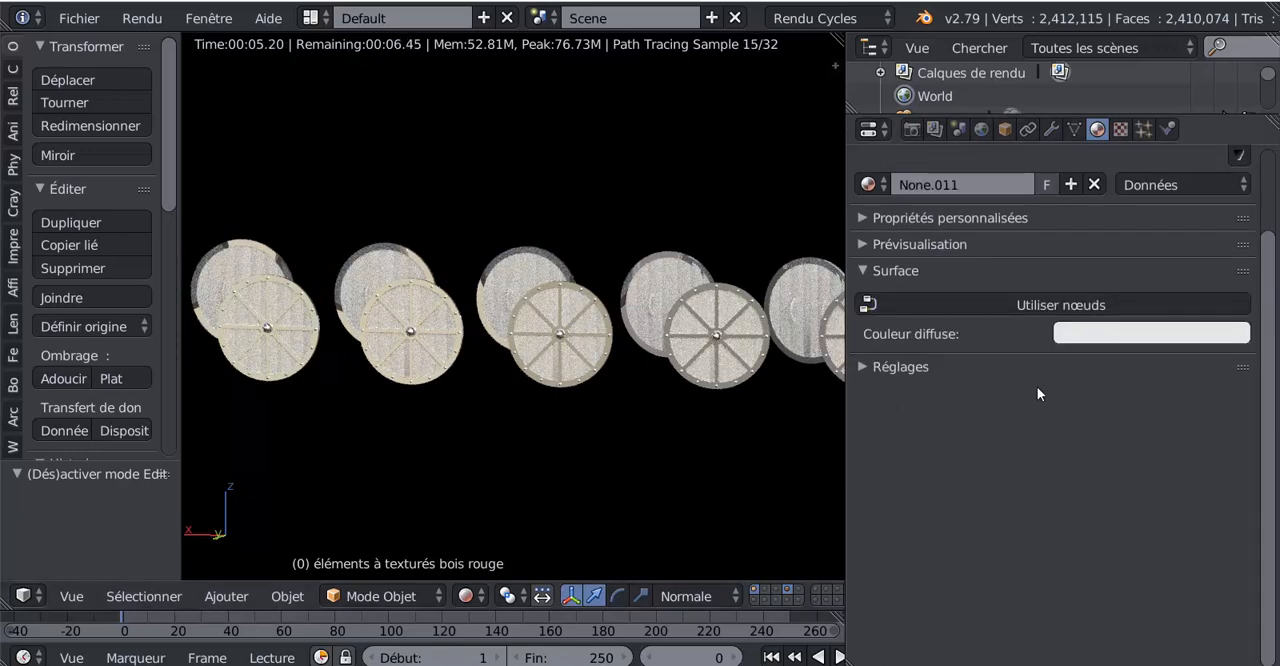
- Enable nodes for the shield wood material and set its diffuse colour to an image texture (Texture image)
click(1058, 305)
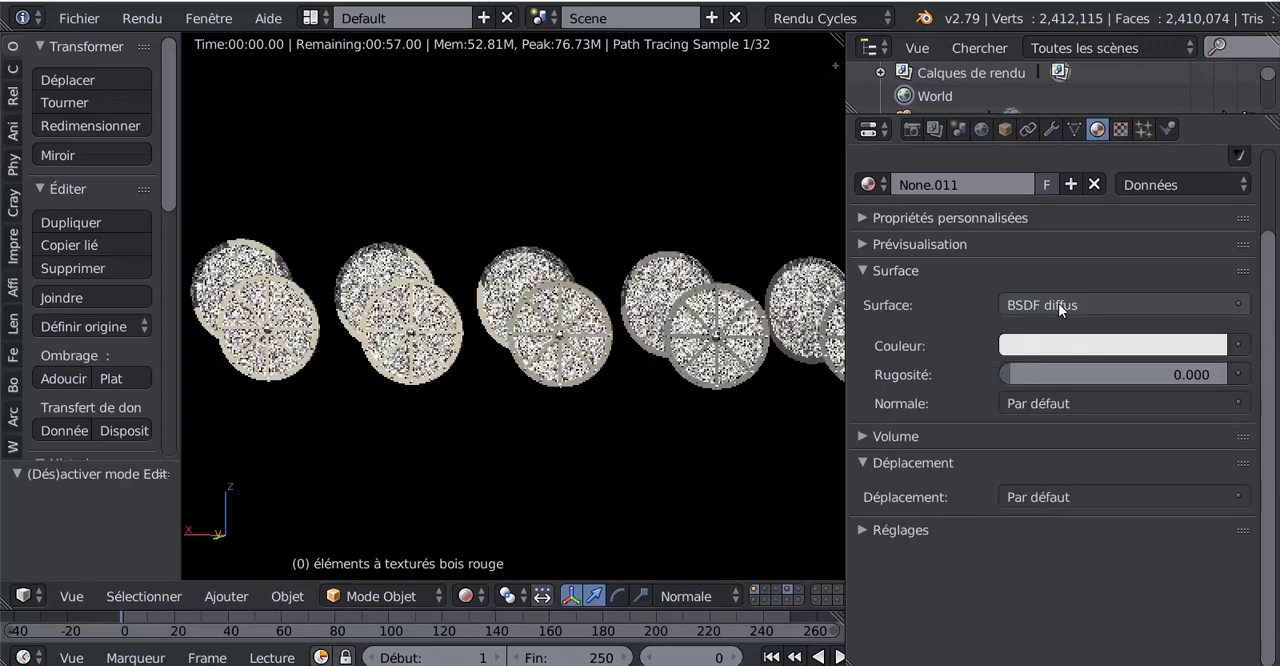
click(1238, 345)
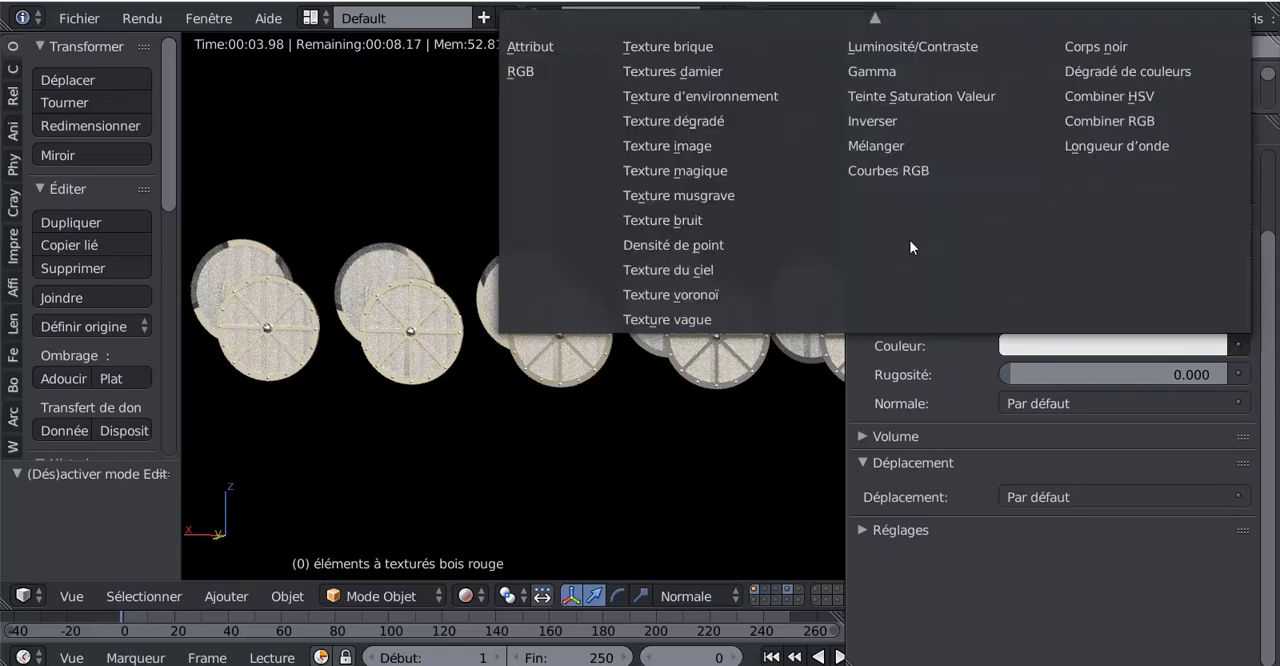
click(674, 144)
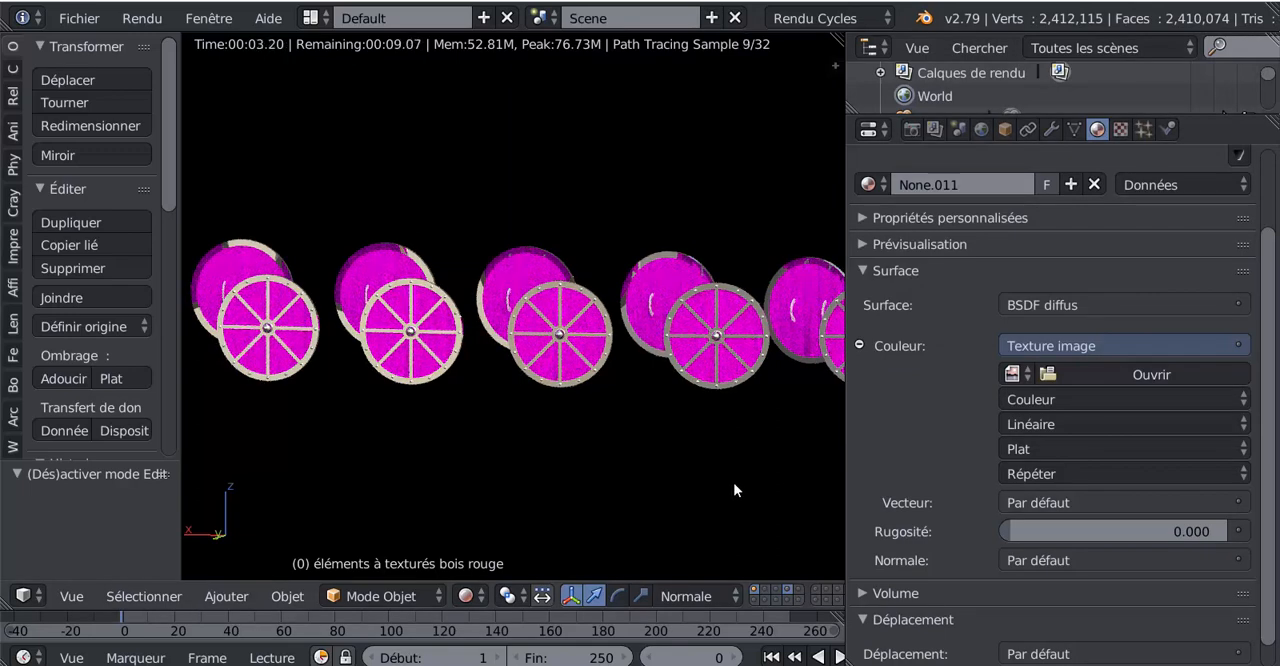
- Set the wood image texture's vector (Vecteur) to the UV output of the texture coordinates
scroll(716, 482, down, 4)
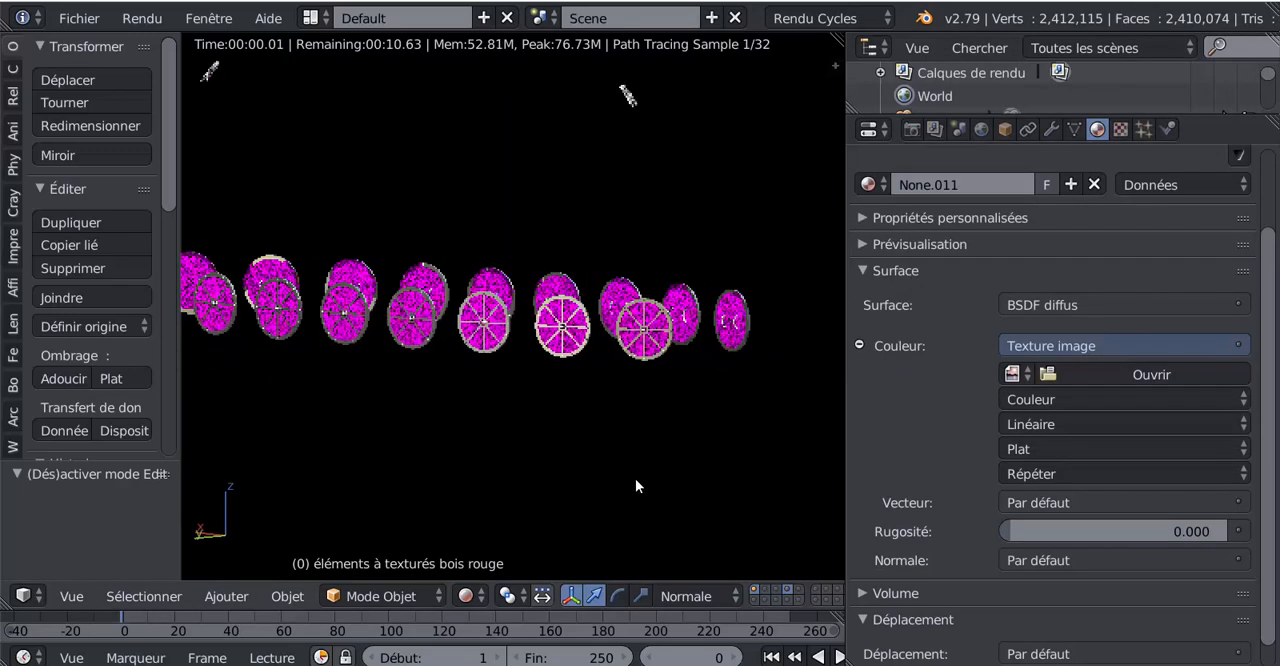
shift+middle_drag(515, 497, 620, 498)
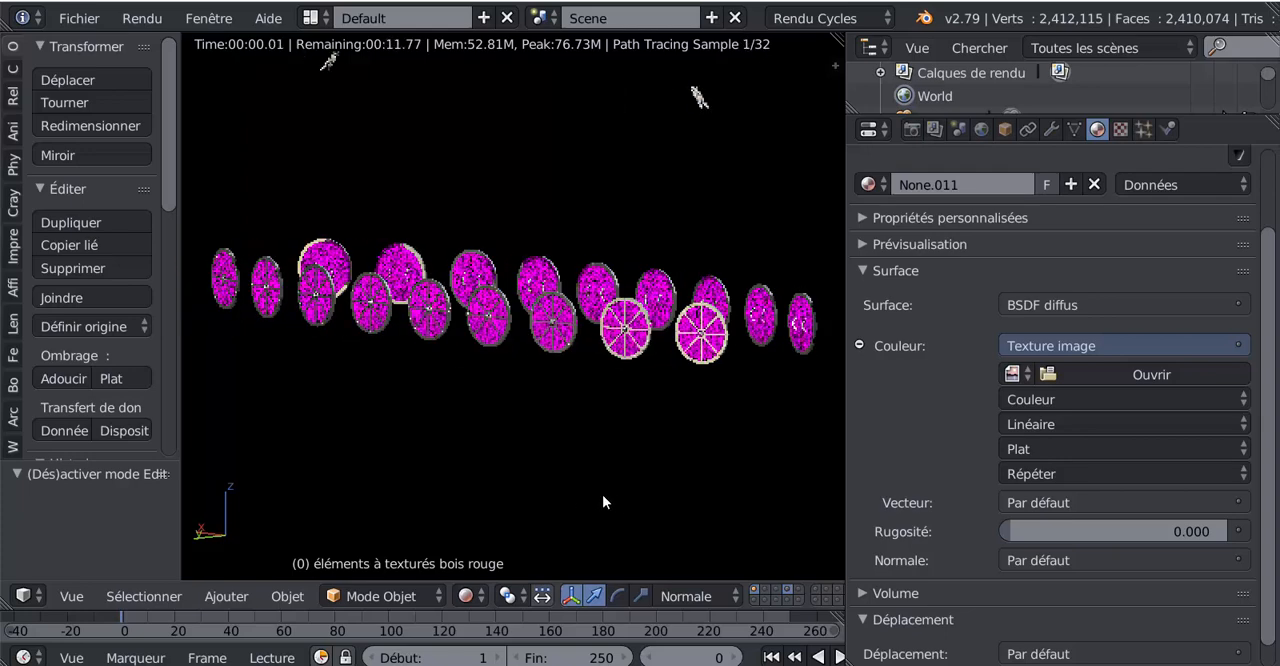
scroll(587, 478, up, 3)
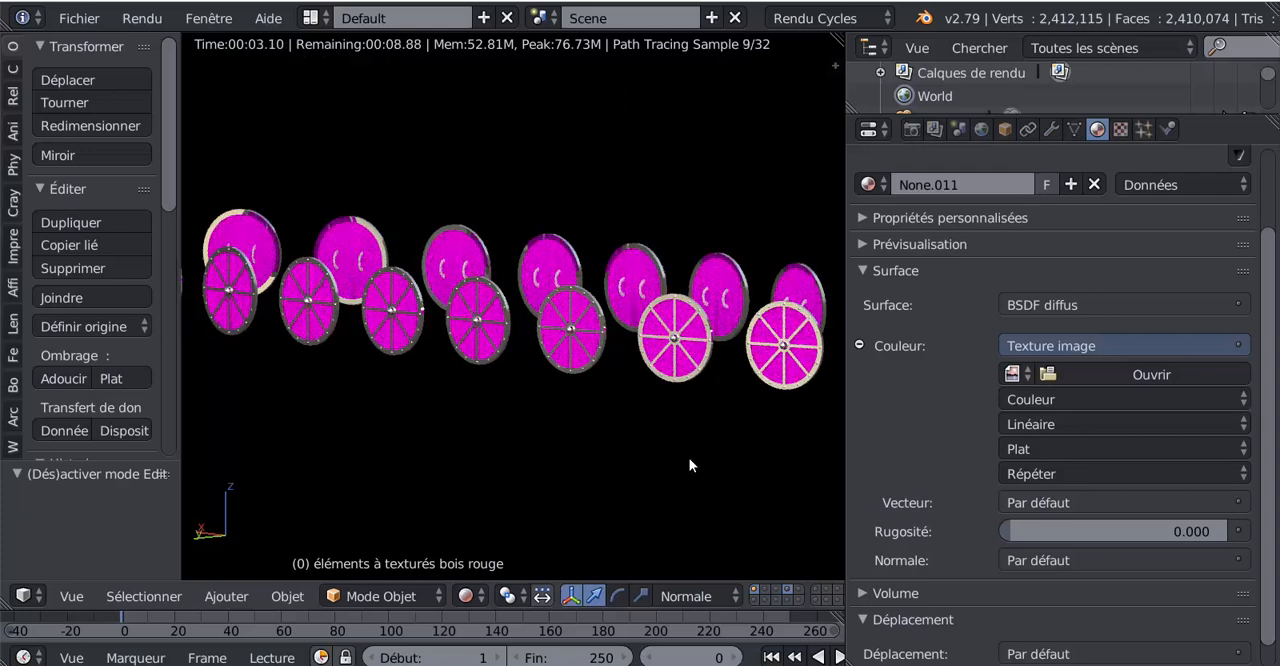
scroll(634, 419, up, 3)
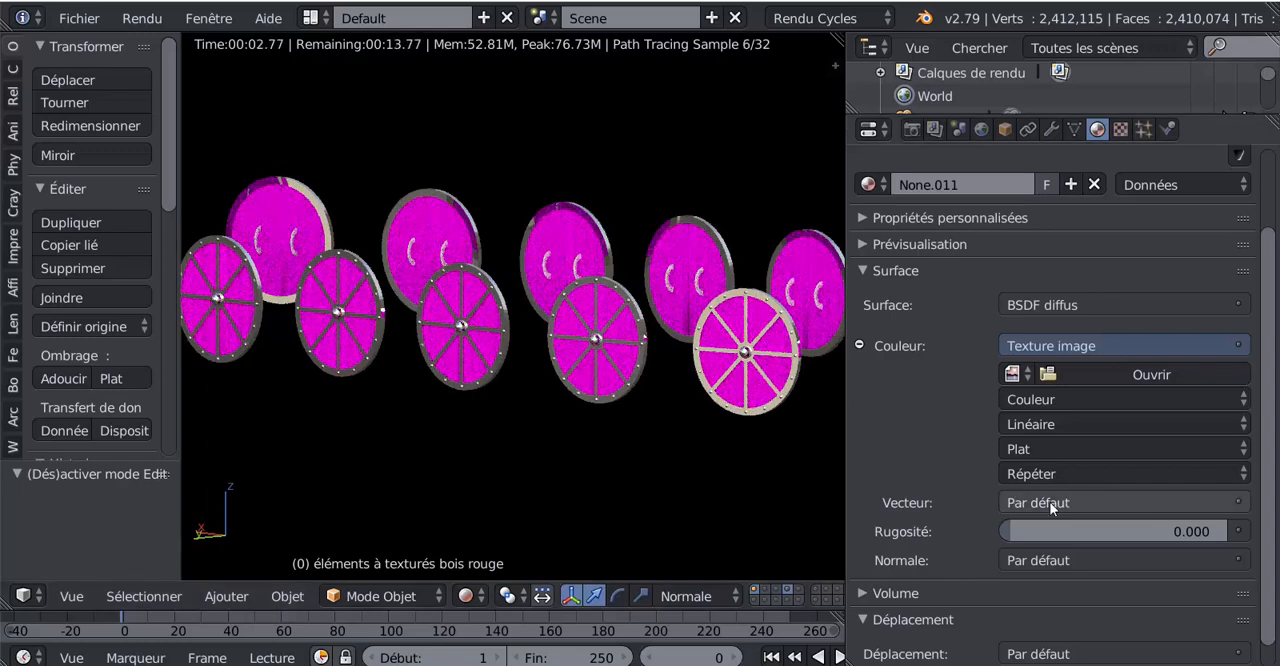
click(1076, 500)
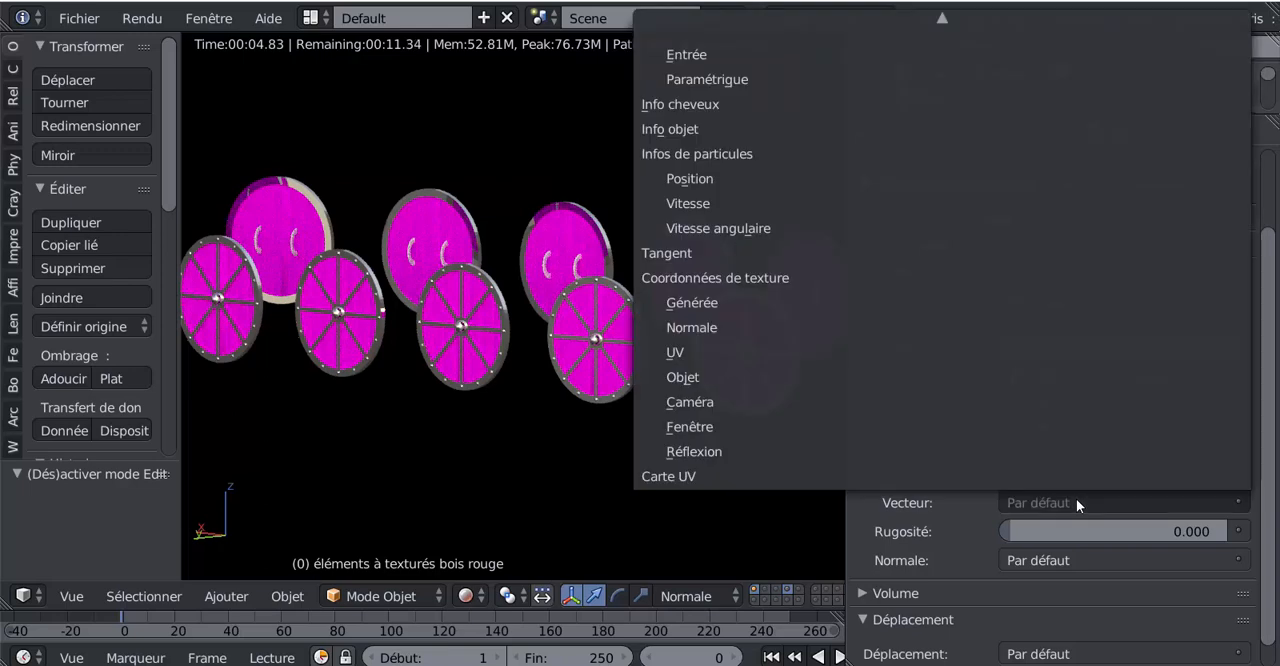
click(697, 351)
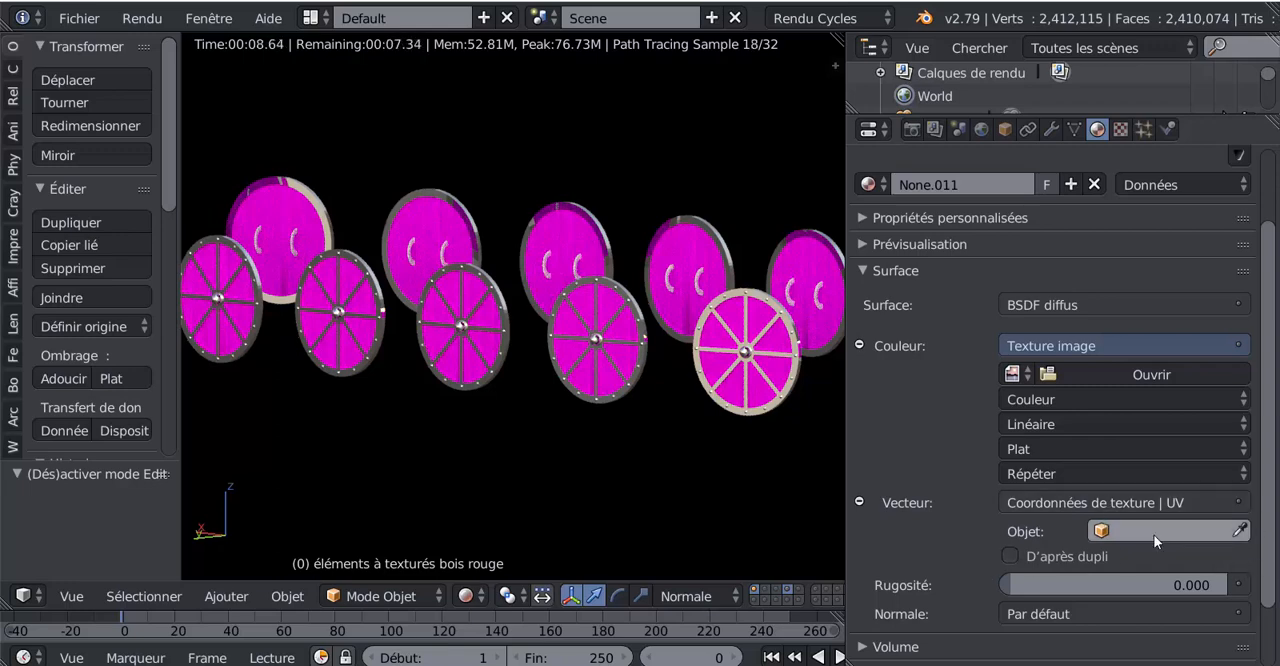
- Start opening an image for the wood texture, show the files as thumbnails, and go to the recent folder "Bois Lame Planche"
click(1131, 371)
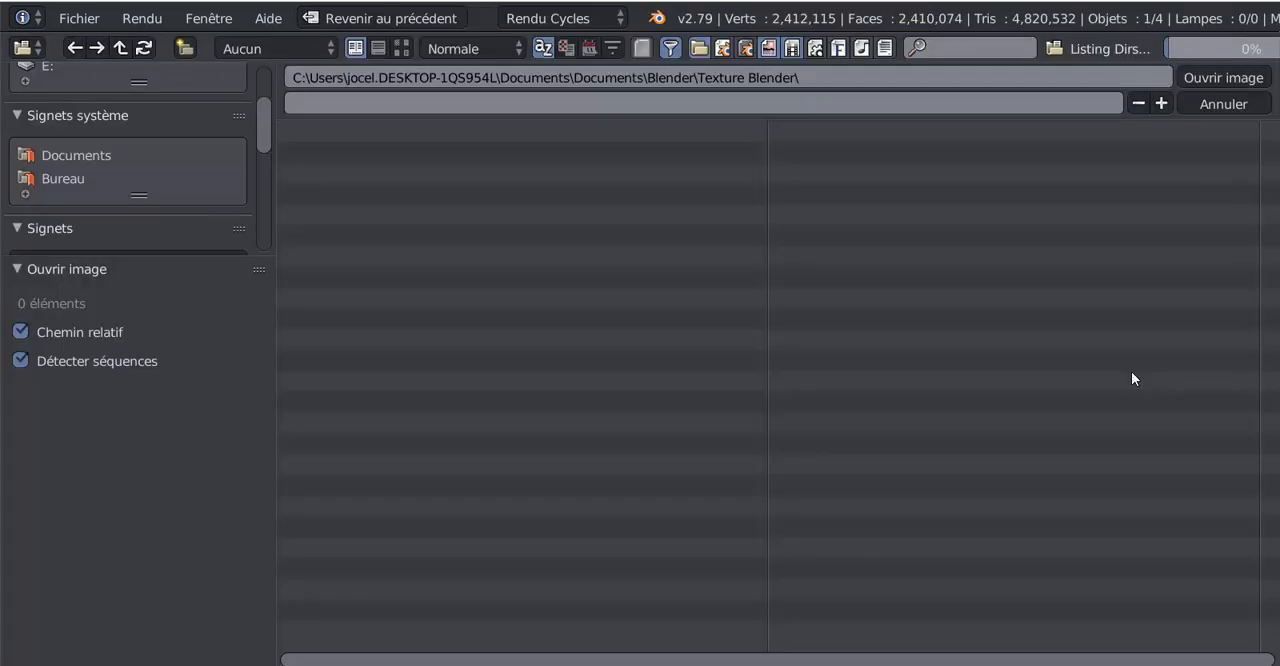
click(401, 48)
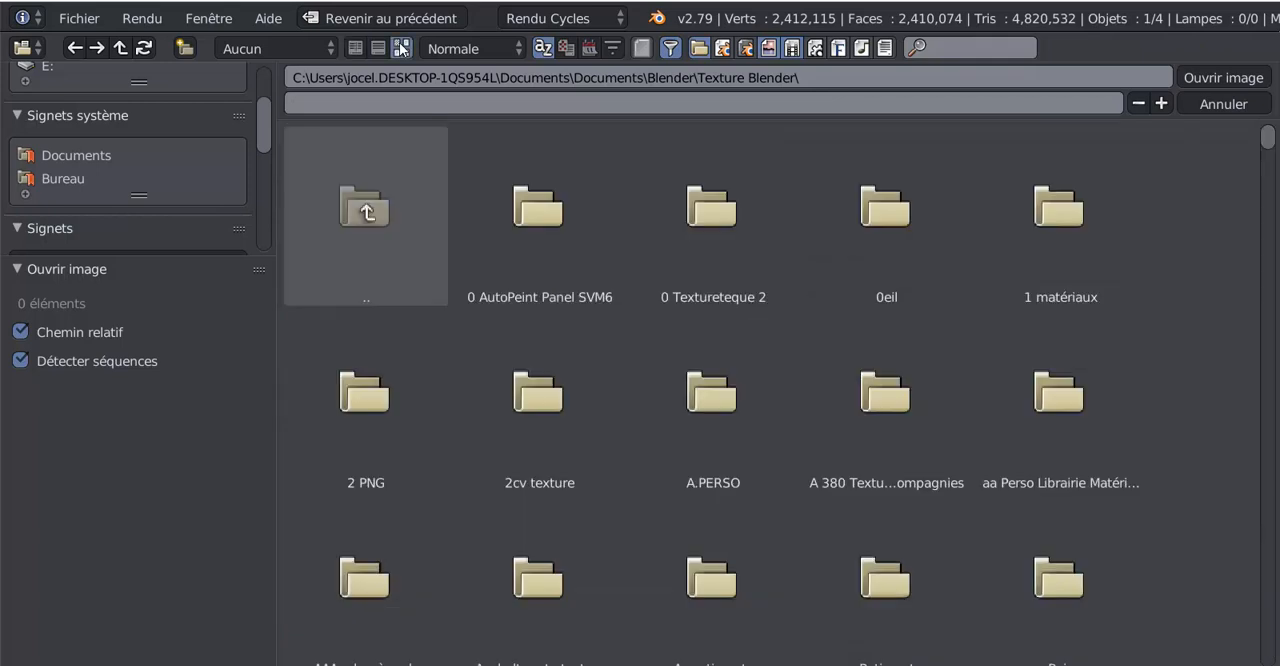
scroll(680, 290, down, 2)
scroll(680, 300, up, 2)
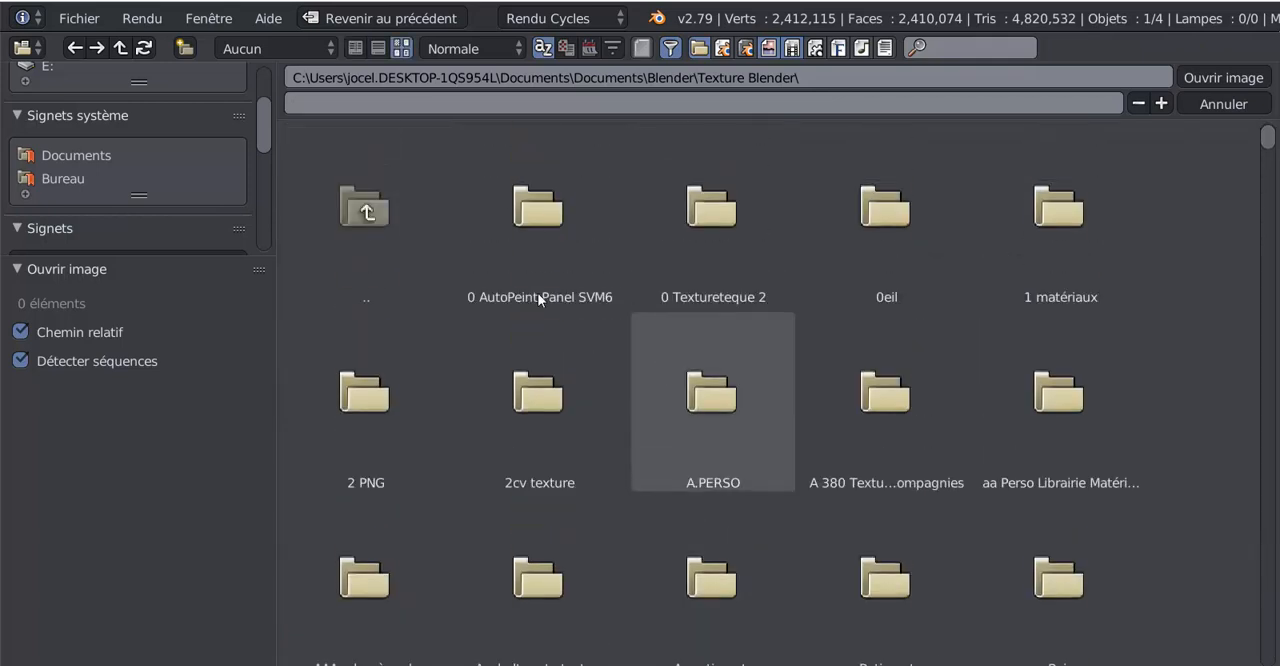
scroll(60, 186, down, 2)
click(63, 197)
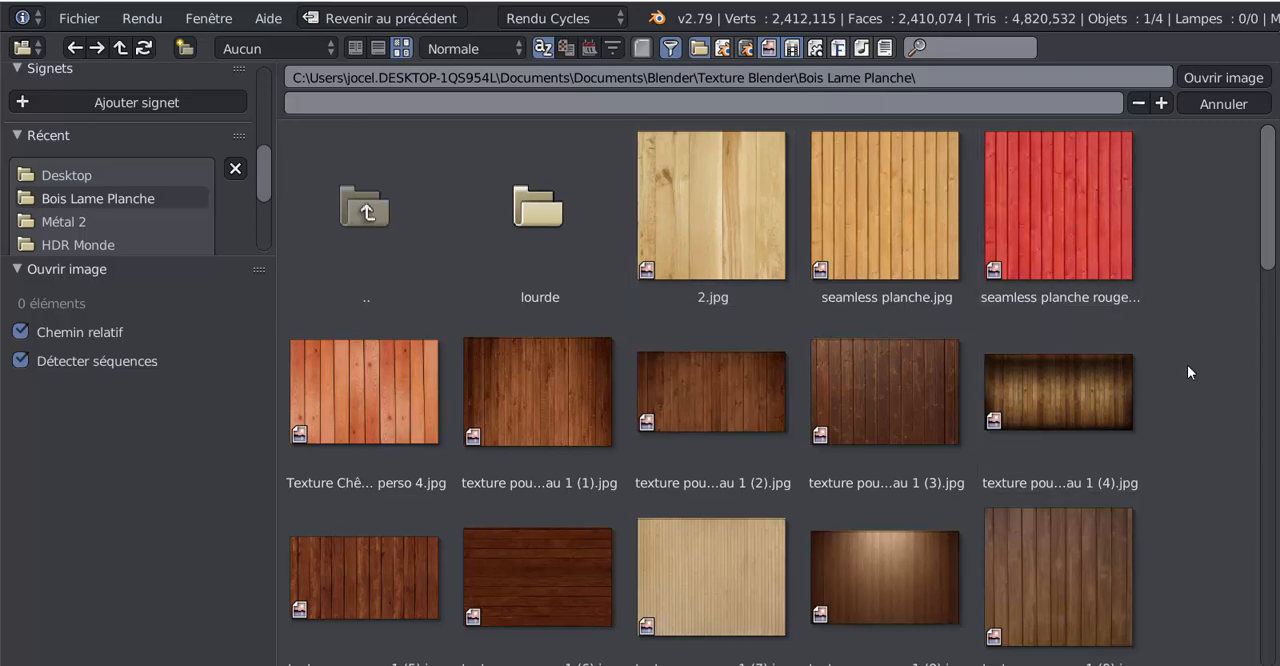
- Look through the plank textures and load "seamless planche rouge.jpg" as the shields' wood image
scroll(1189, 366, down, 3)
scroll(1192, 374, down, 5)
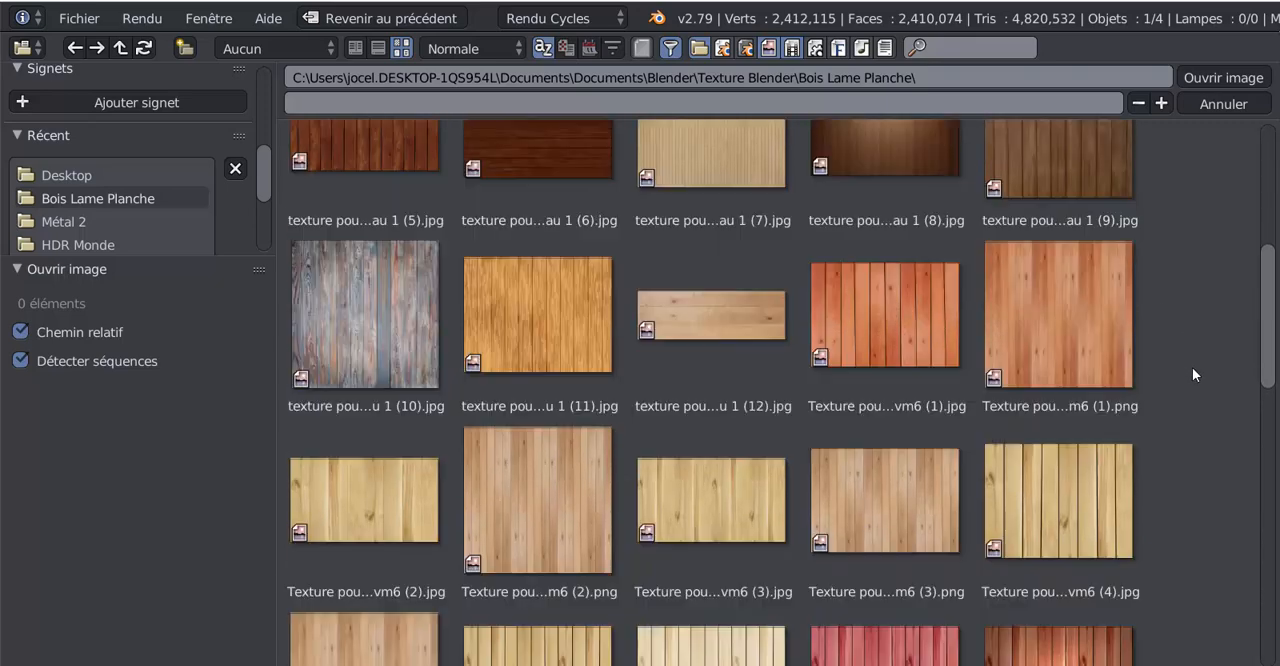
scroll(1192, 374, down, 2)
scroll(1192, 374, down, 4)
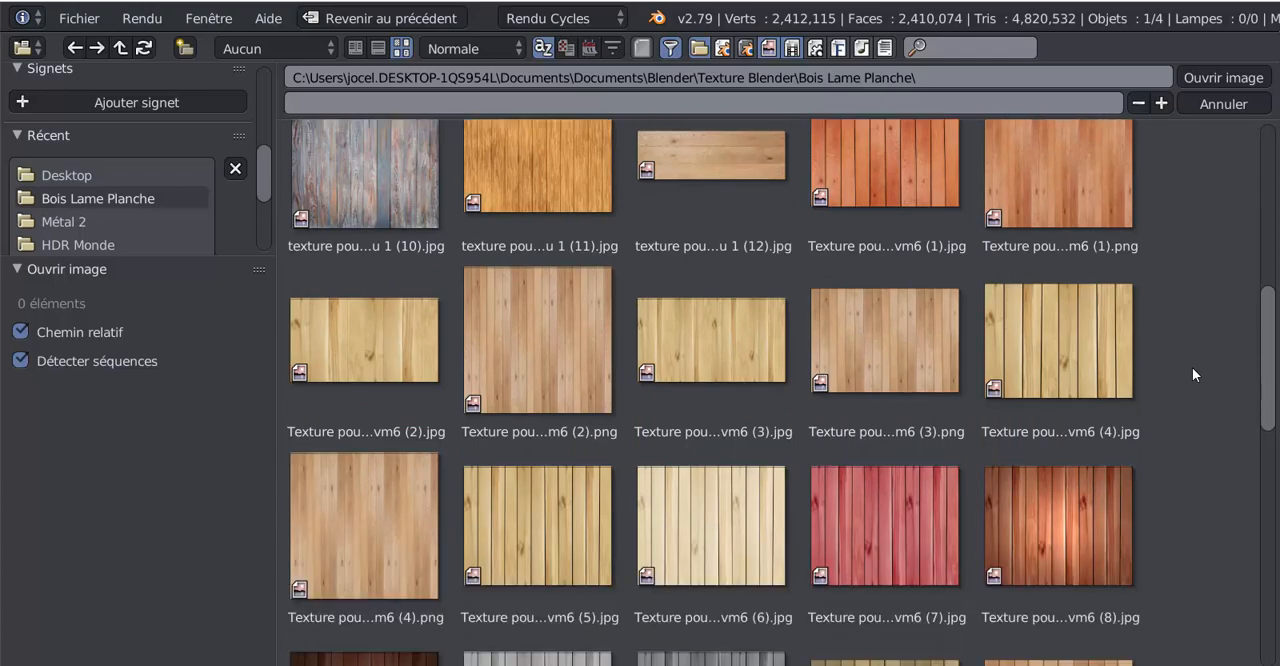
scroll(1192, 374, down, 8)
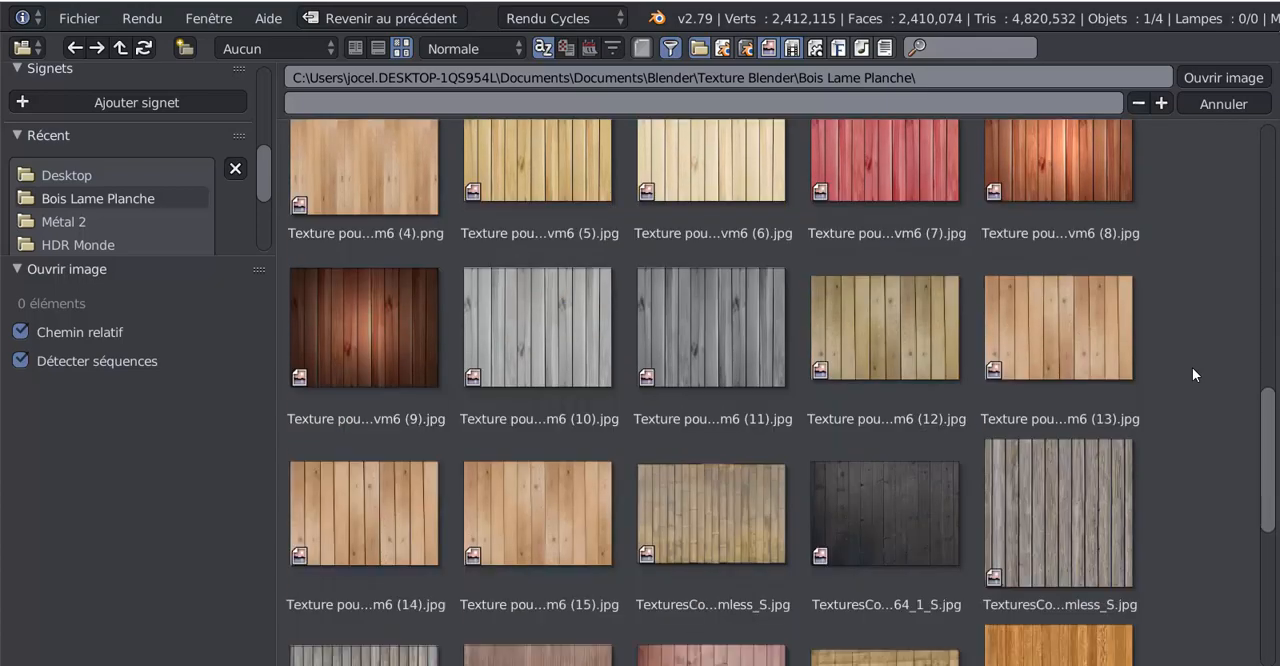
scroll(1193, 375, down, 2)
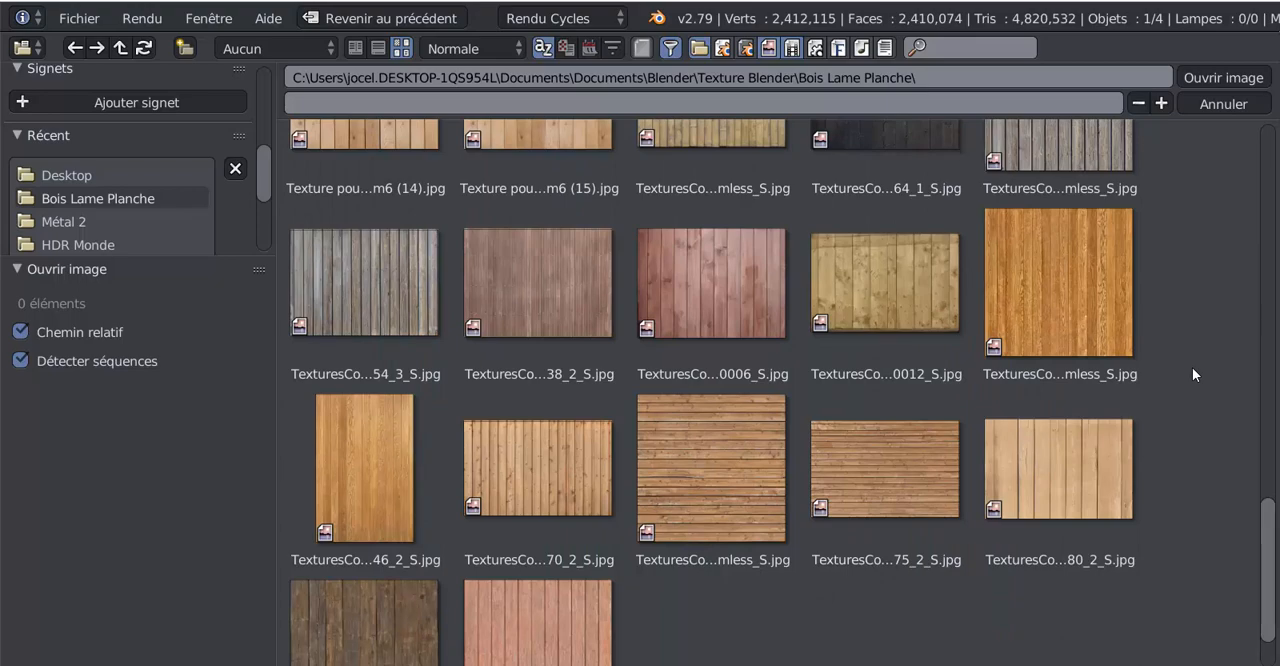
scroll(1192, 374, down, 2)
scroll(1192, 374, up, 3)
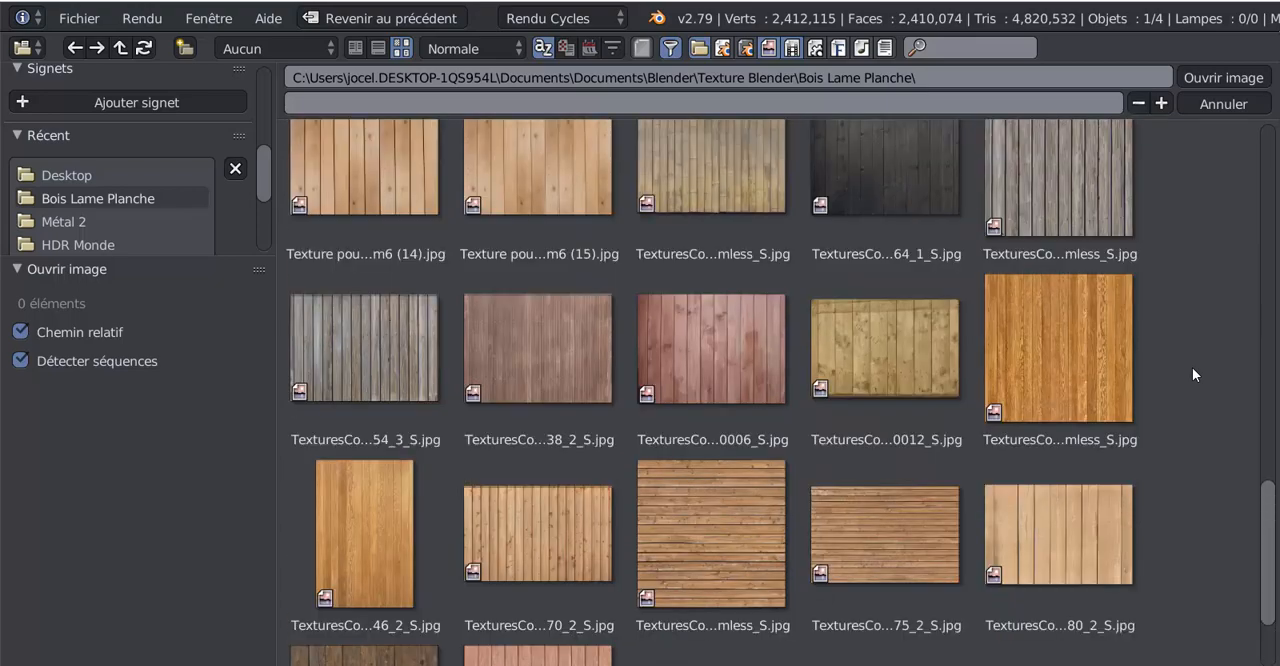
drag(1267, 535, 1277, 173)
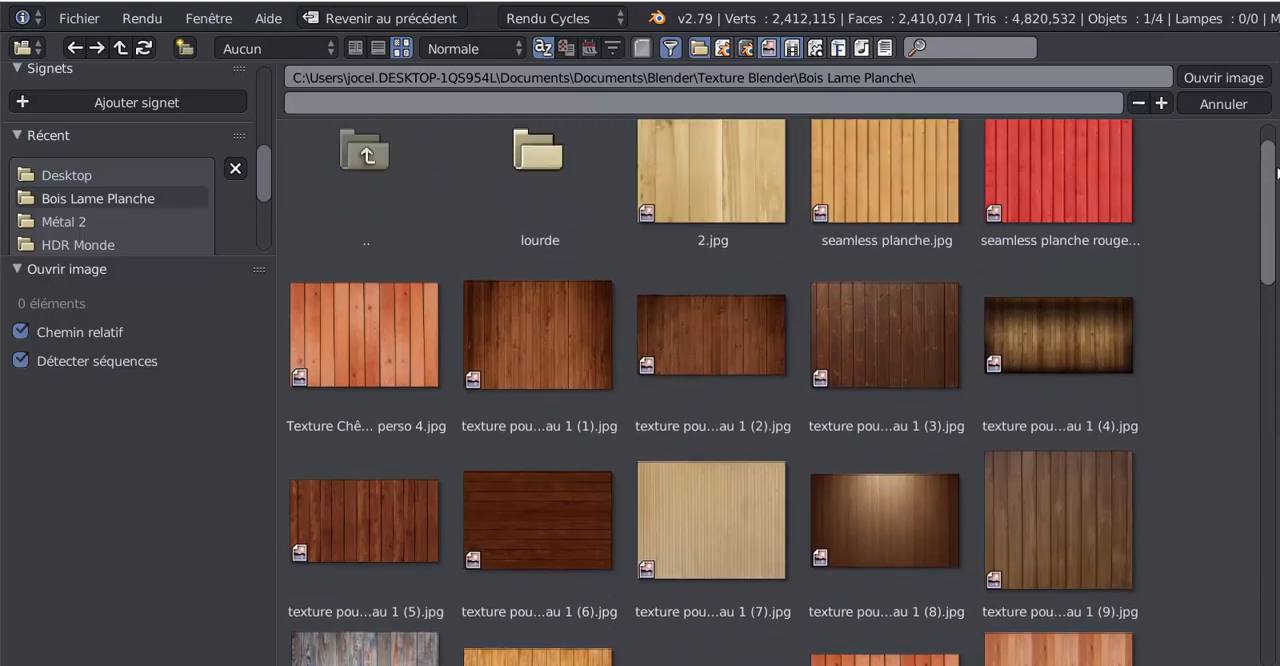
click(1069, 189)
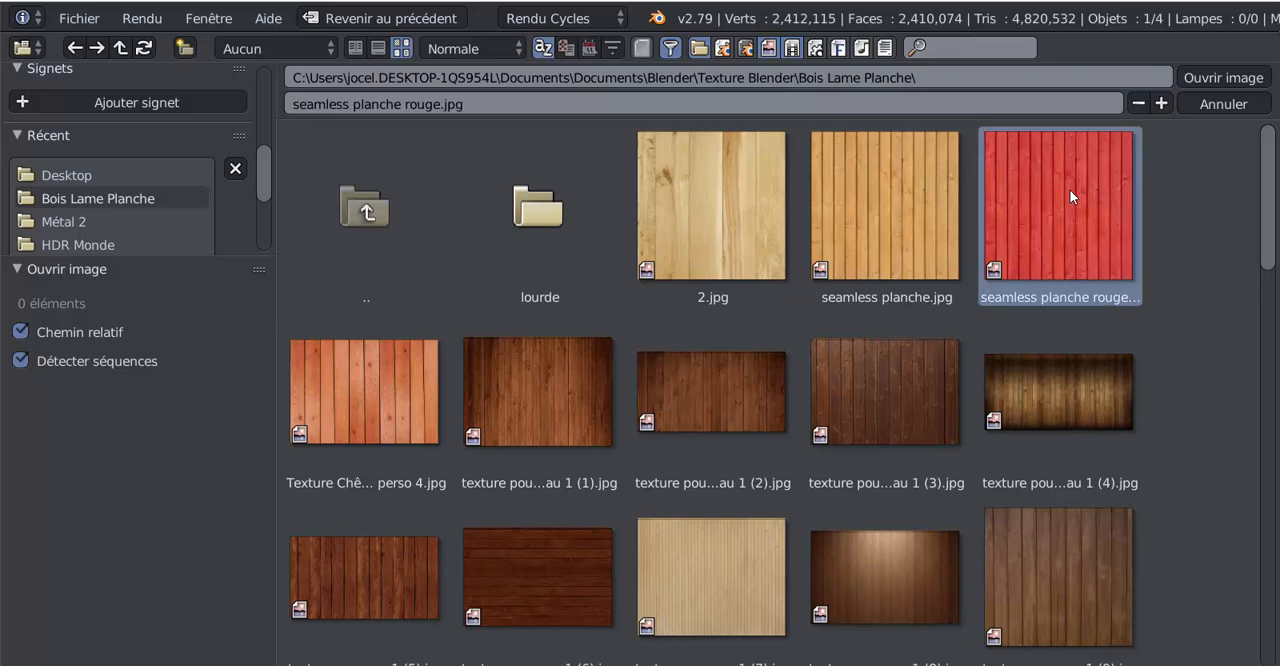
click(1220, 78)
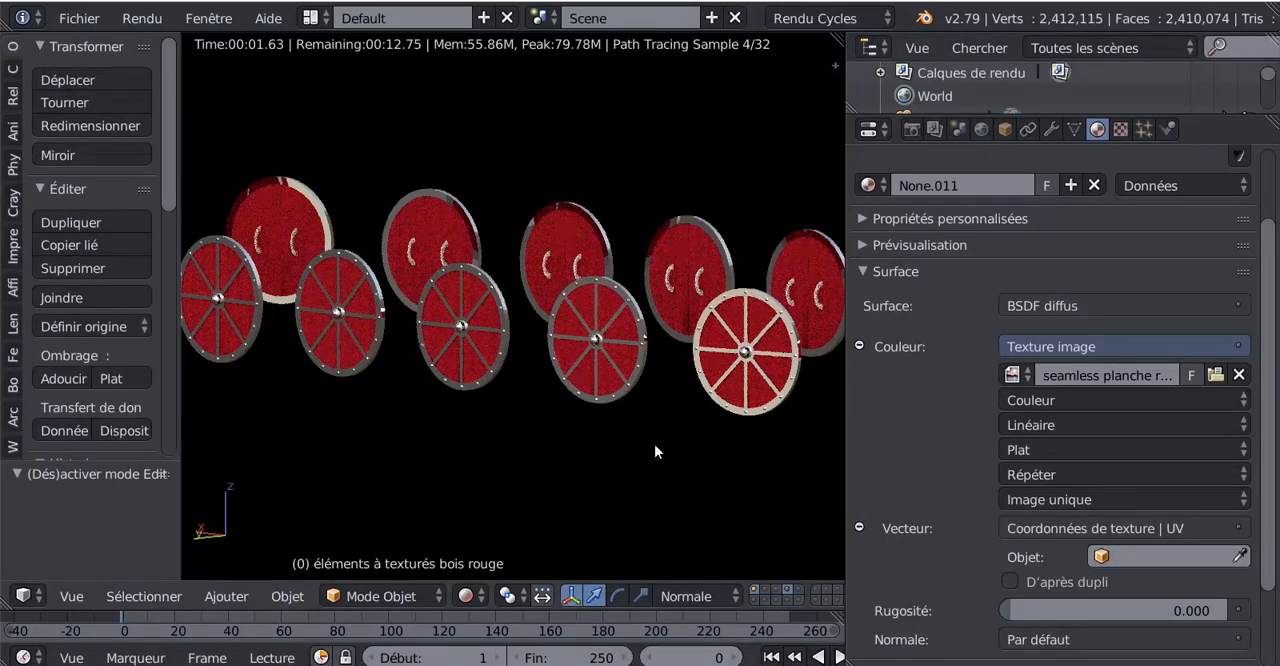
- Widen the 3D view, split it vertically in two, and turn the new area into a UV/Image editor
scroll(641, 451, up, 4)
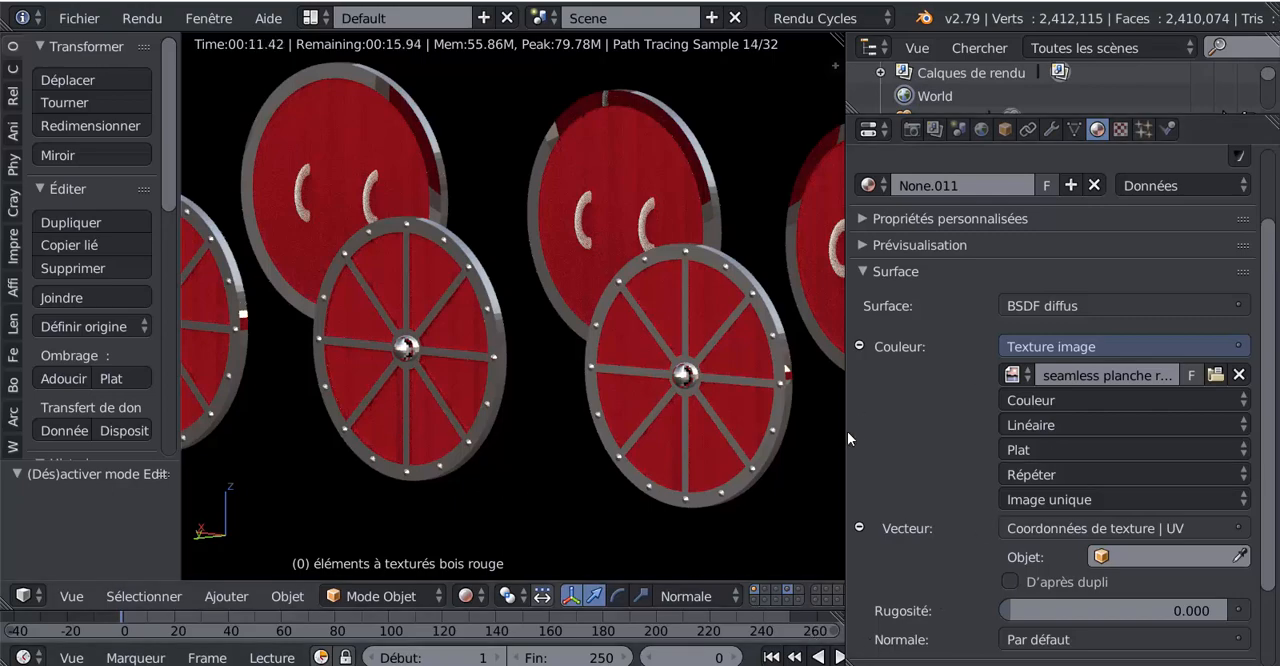
drag(845, 434, 1014, 430)
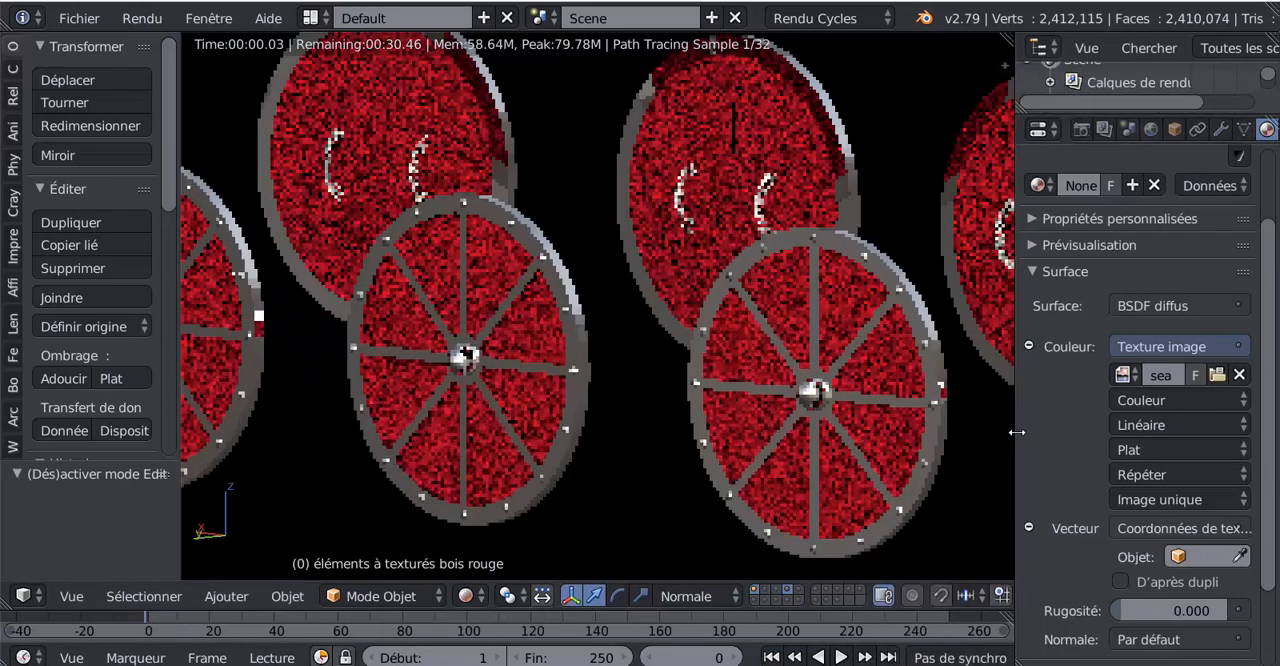
drag(953, 46, 688, 50)
click(710, 597)
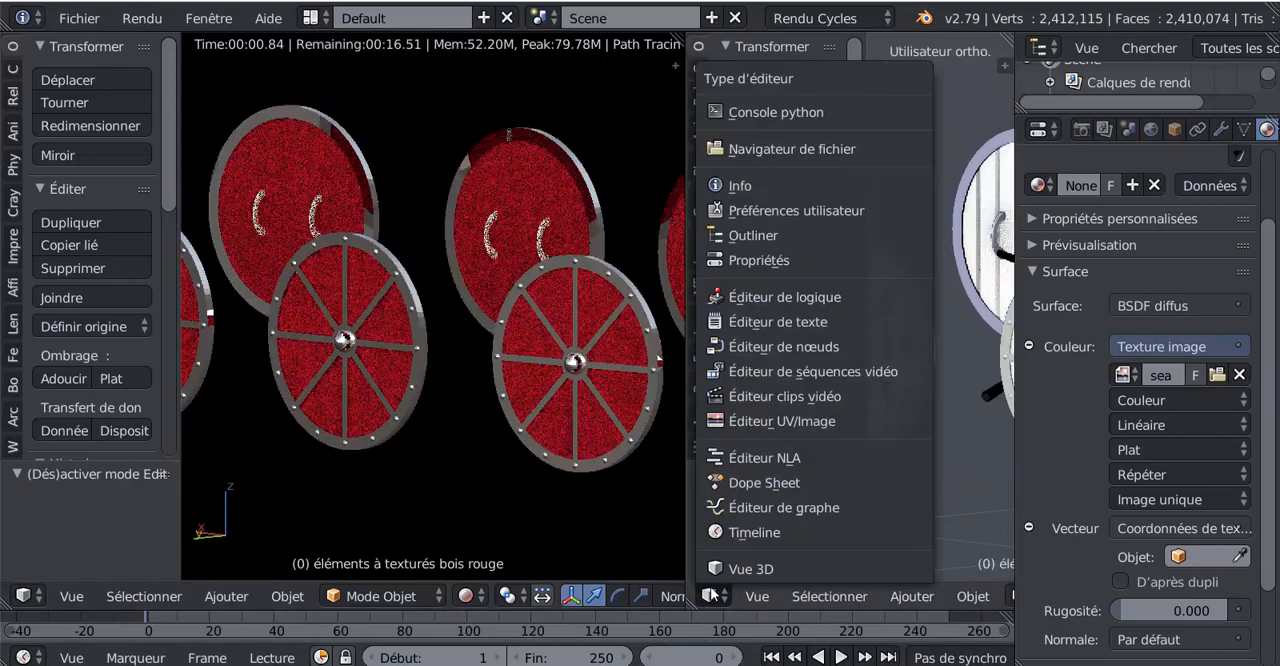
click(717, 420)
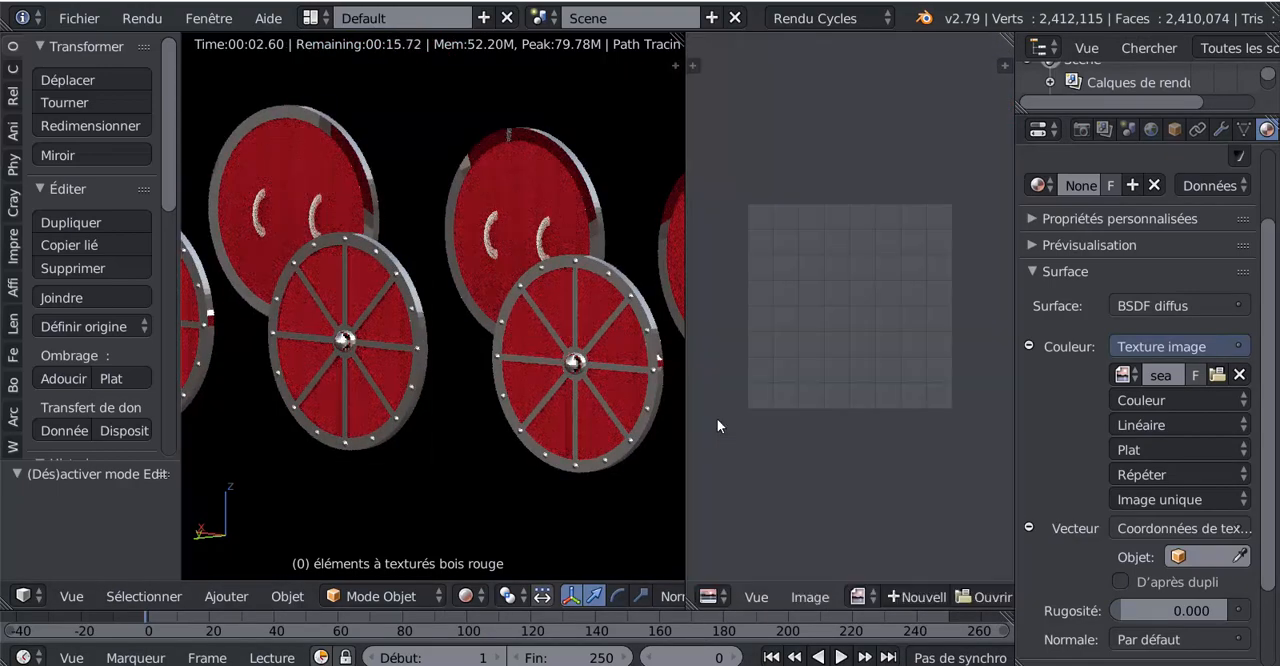
- Display "seamless planche rouge.jpg" in the UV/Image editor and widen that editor
click(860, 597)
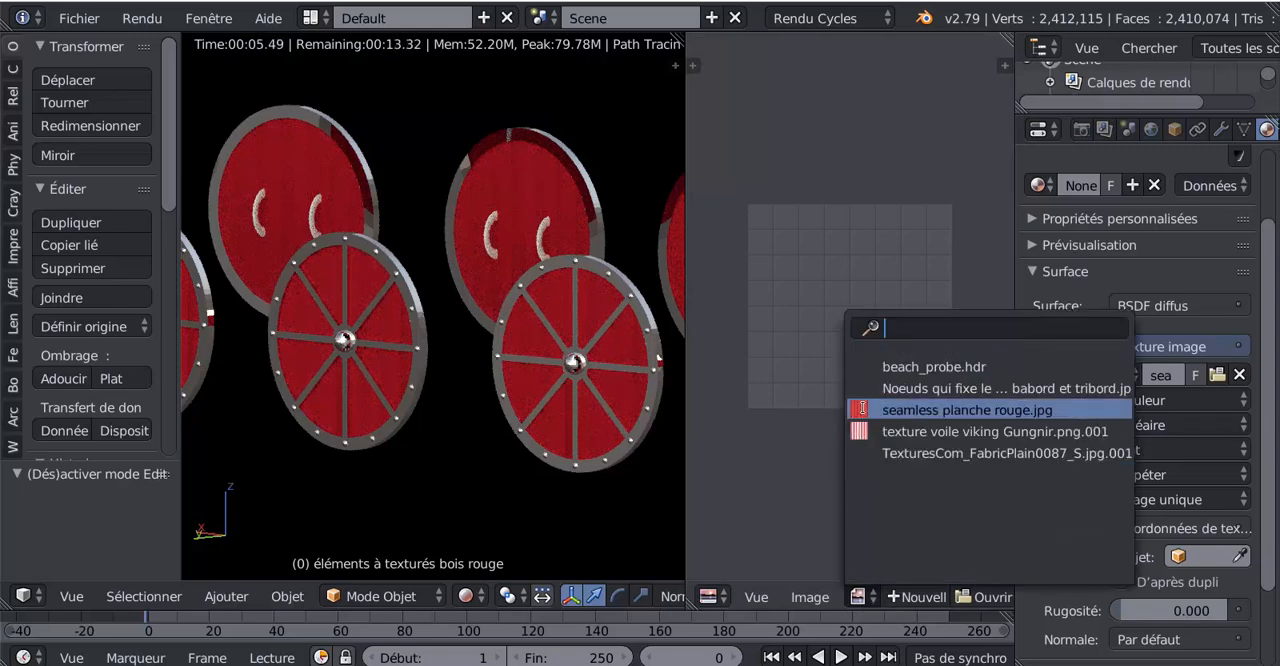
click(977, 409)
scroll(942, 450, down, 4)
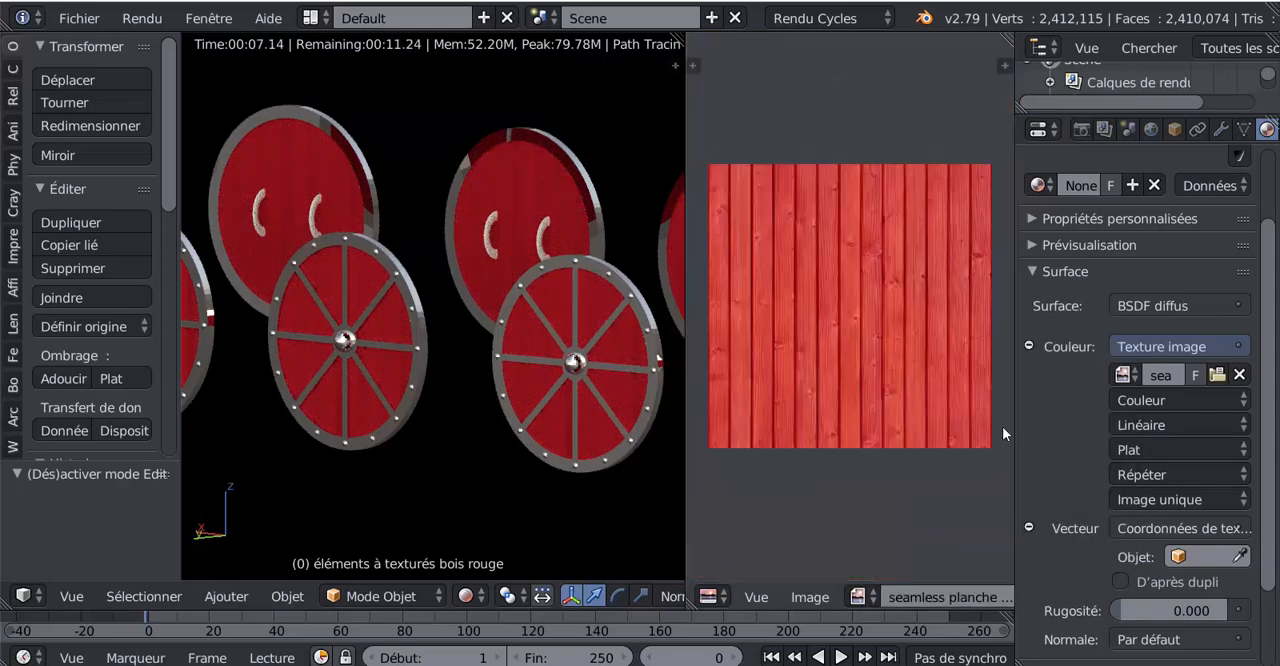
drag(1015, 430, 1117, 430)
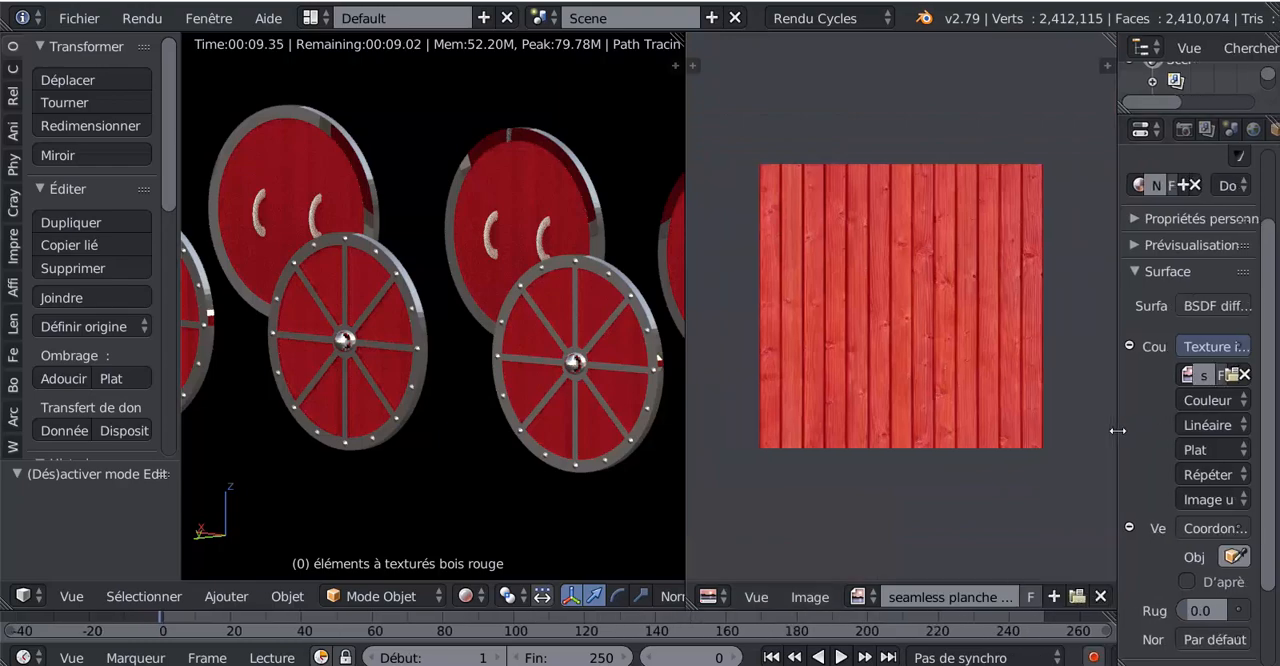
- Put the red wood object in Edit Mode and view the row of shields from the front
scroll(402, 457, down, 2)
click(372, 594)
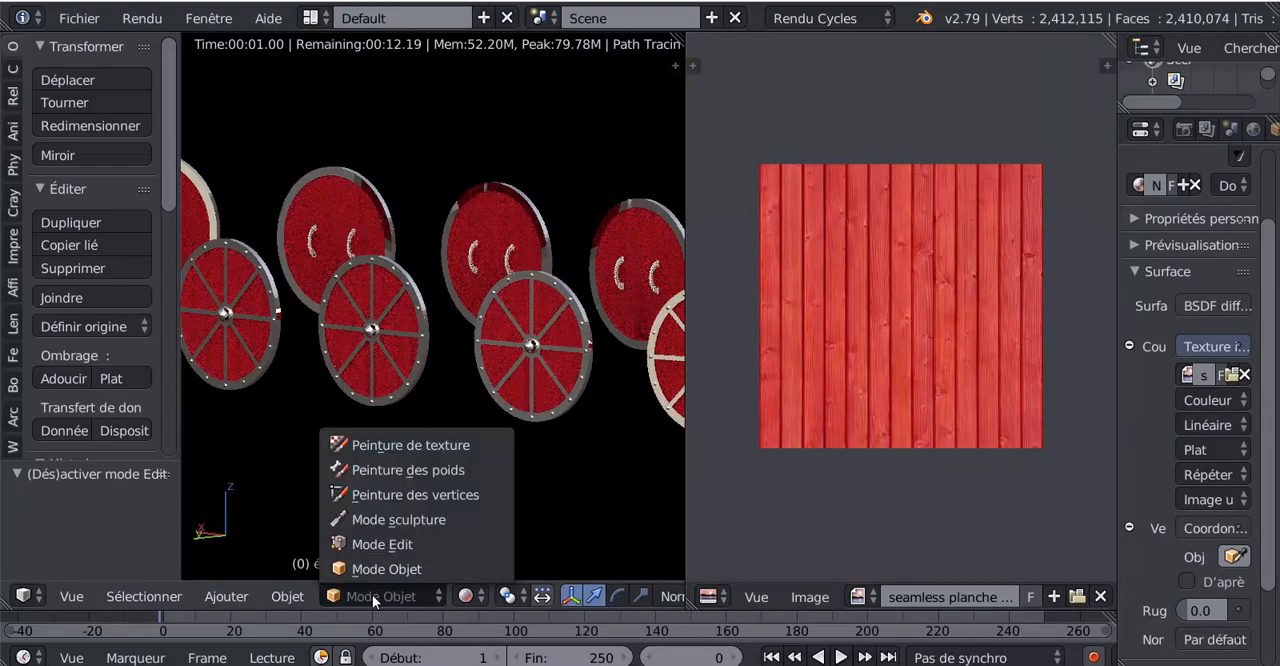
click(382, 545)
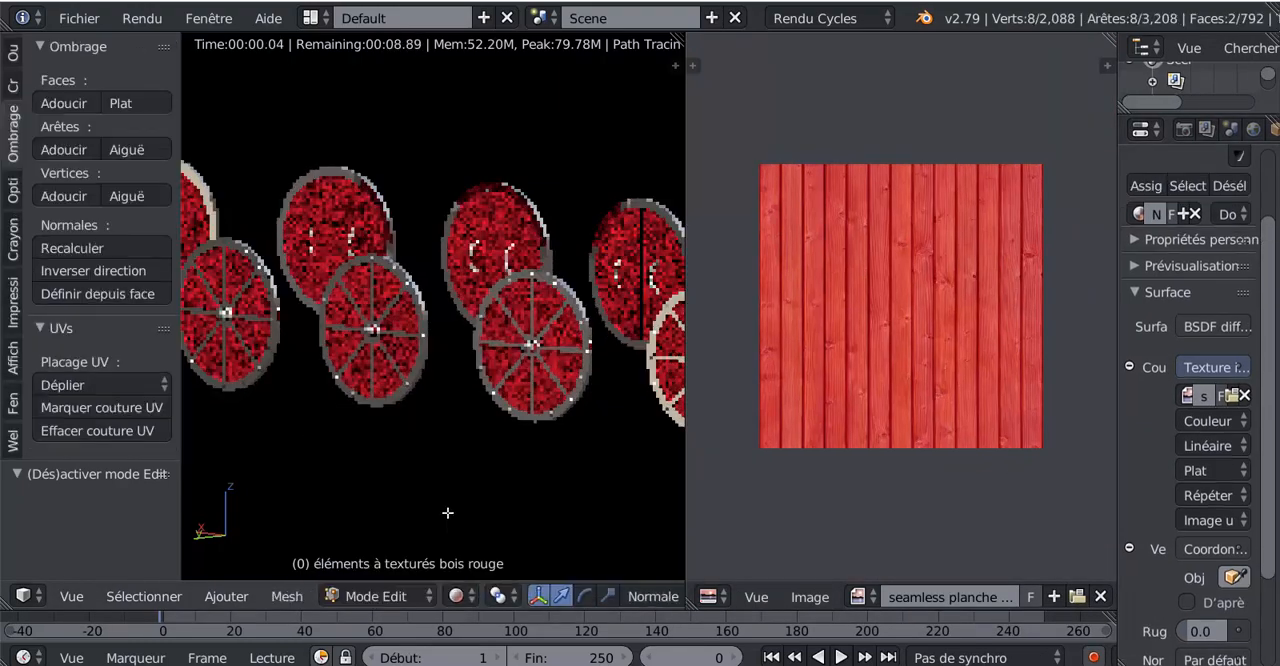
scroll(492, 491, down, 3)
key(KP_1)
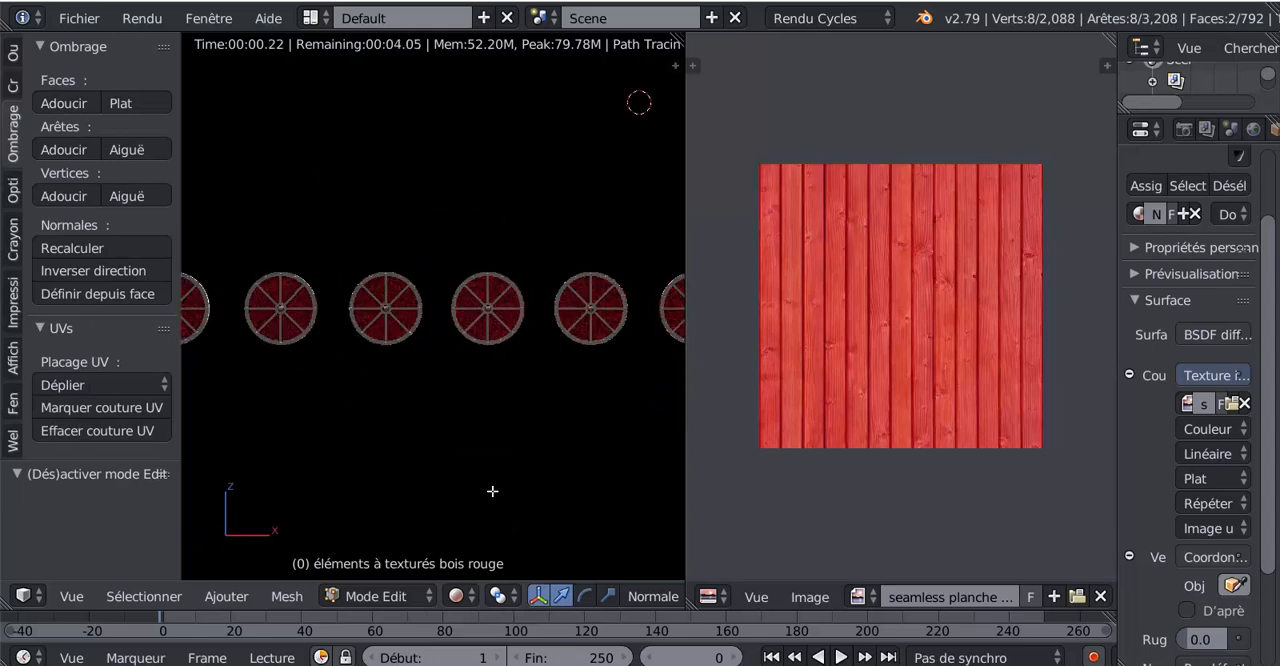
- Try to project the shields' UVs from the front view with the whole row of shields in view
scroll(492, 491, down, 2)
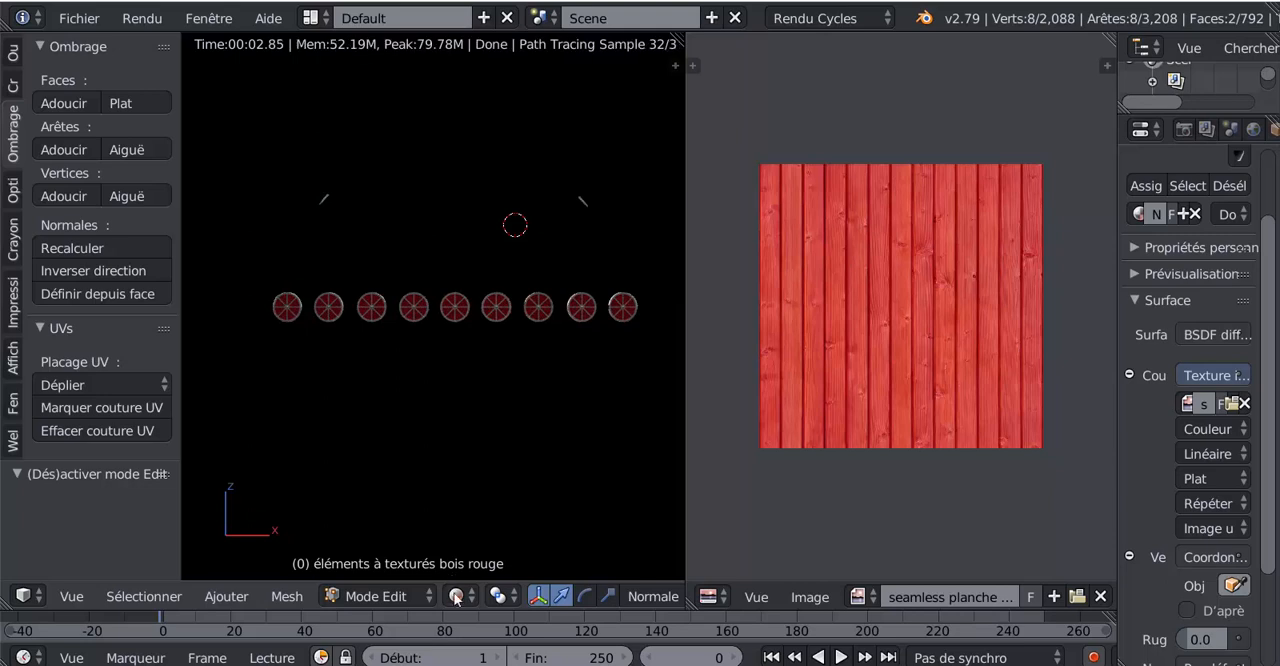
click(286, 597)
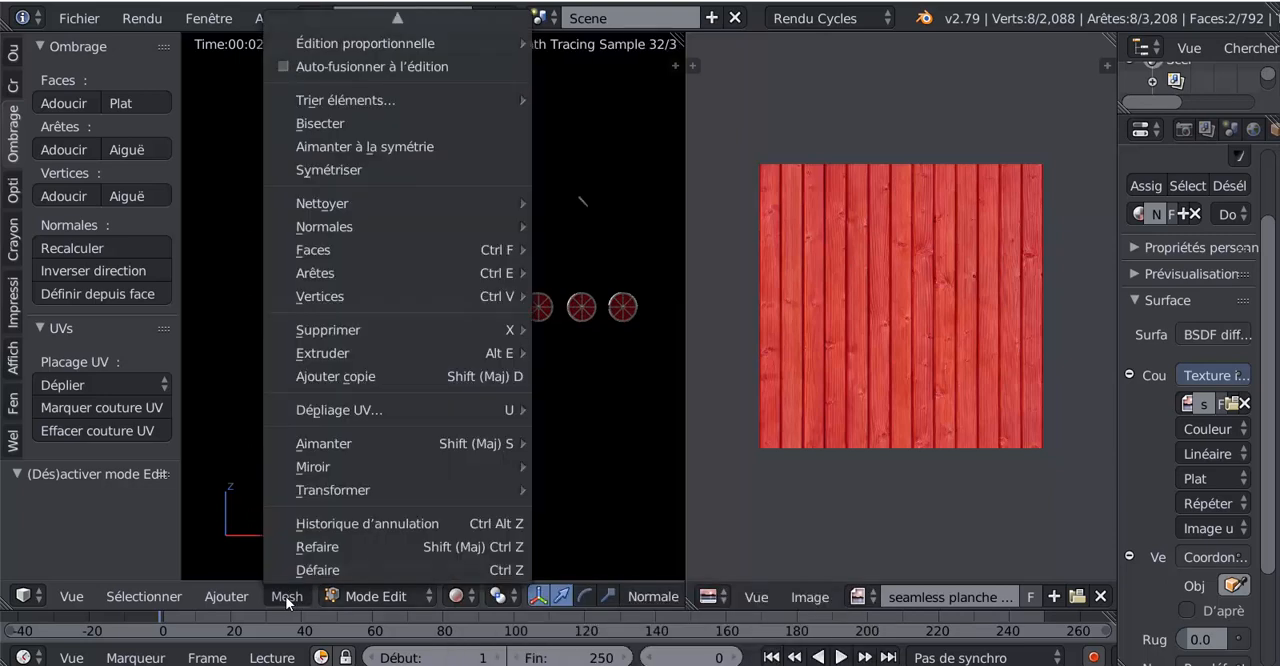
mouse_move(318, 408)
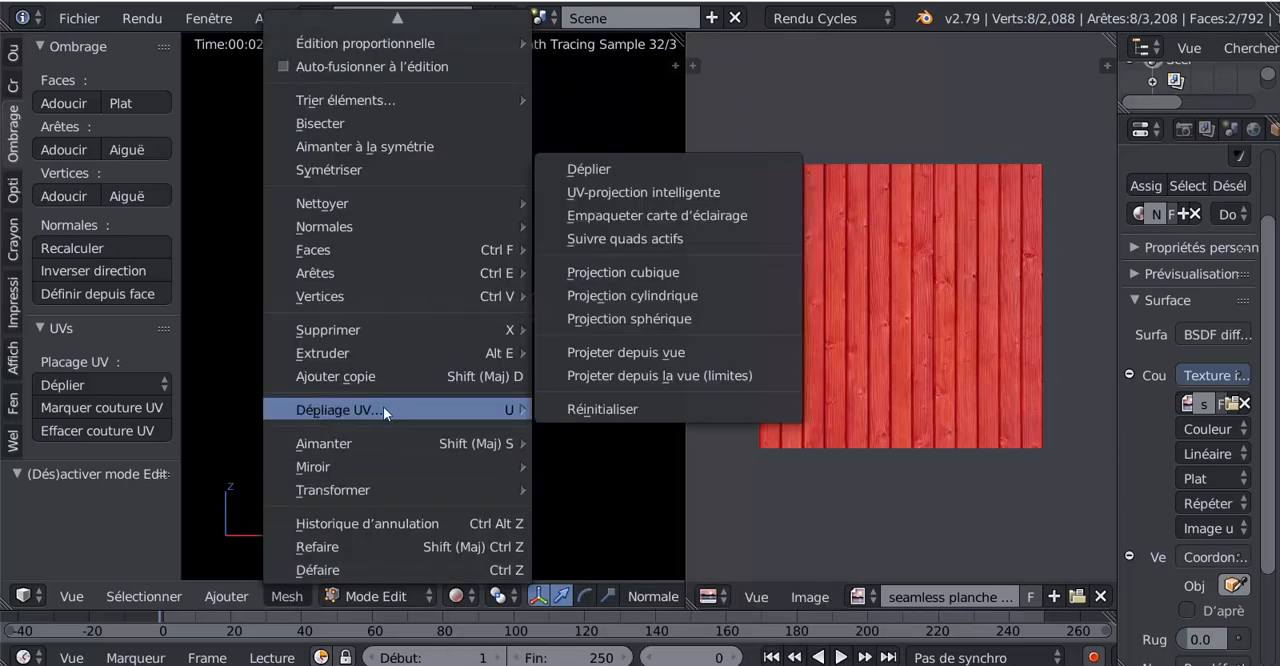
click(623, 352)
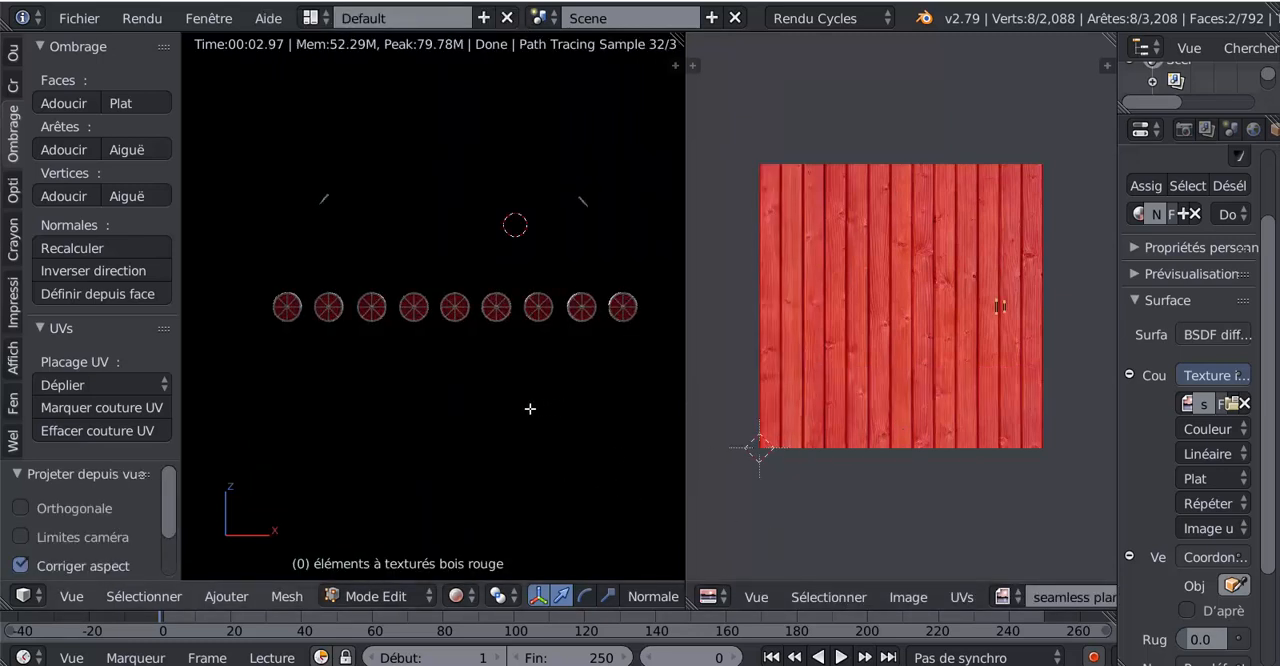
- Select the entire red wood mesh and switch the 3D view to Material (Matériau) shading
key(a)
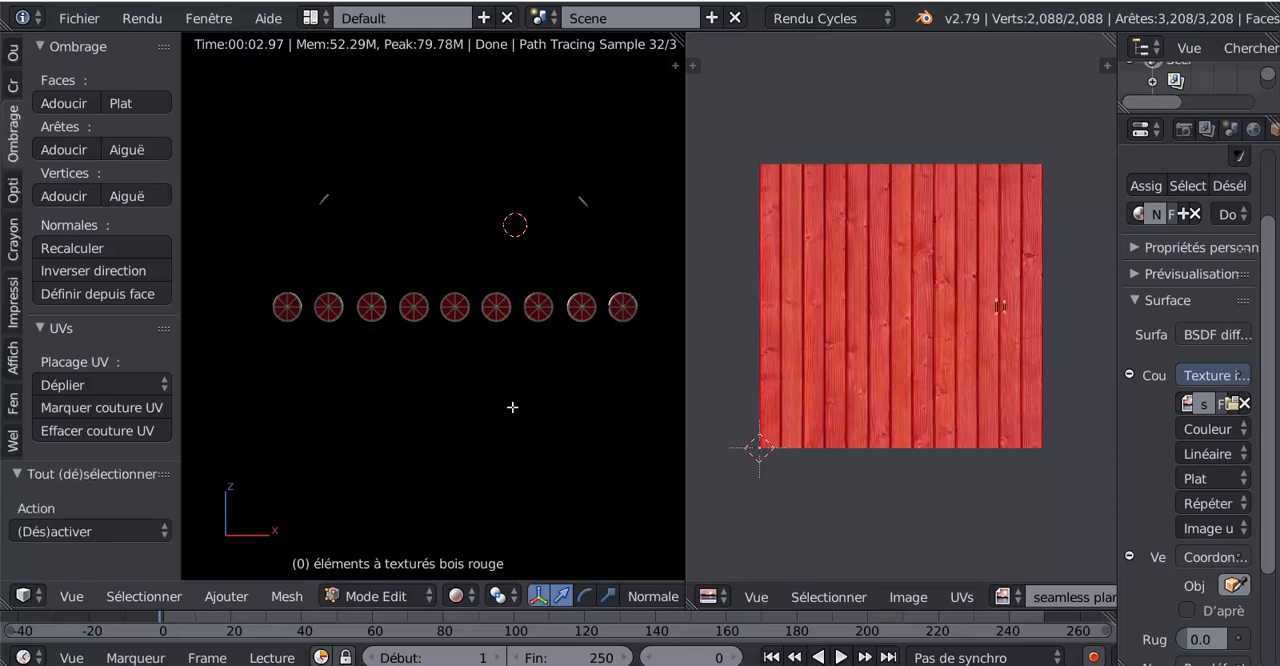
click(455, 597)
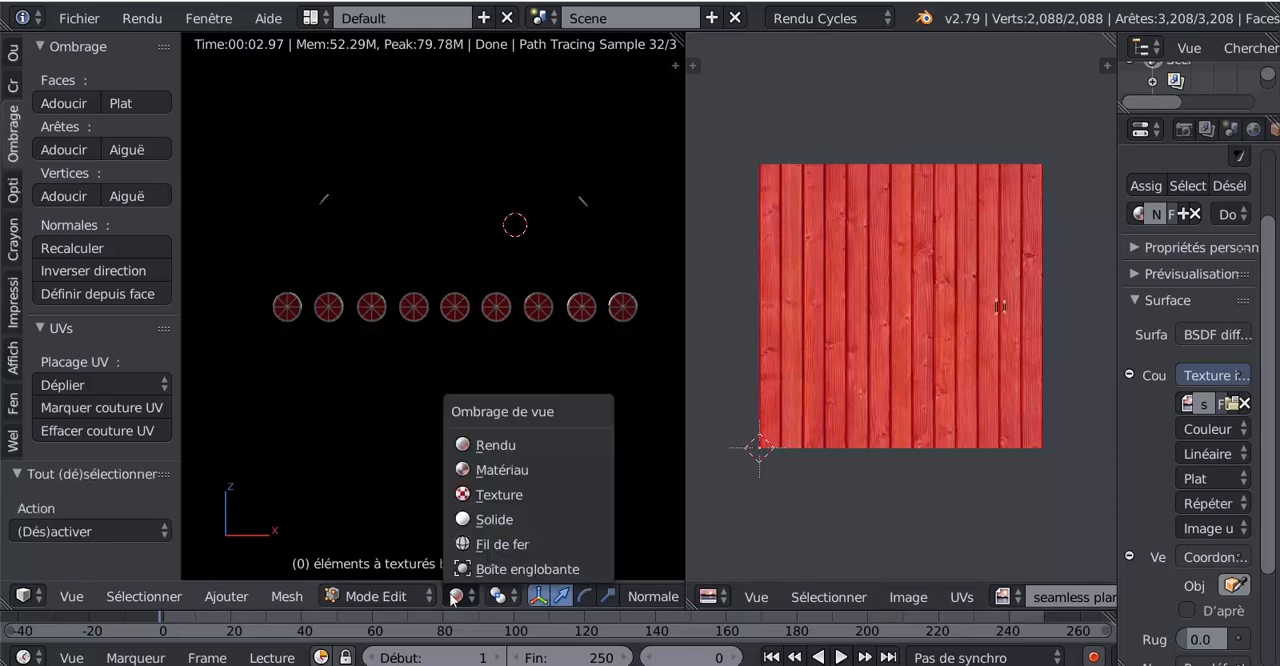
click(490, 469)
scroll(512, 403, up, 10)
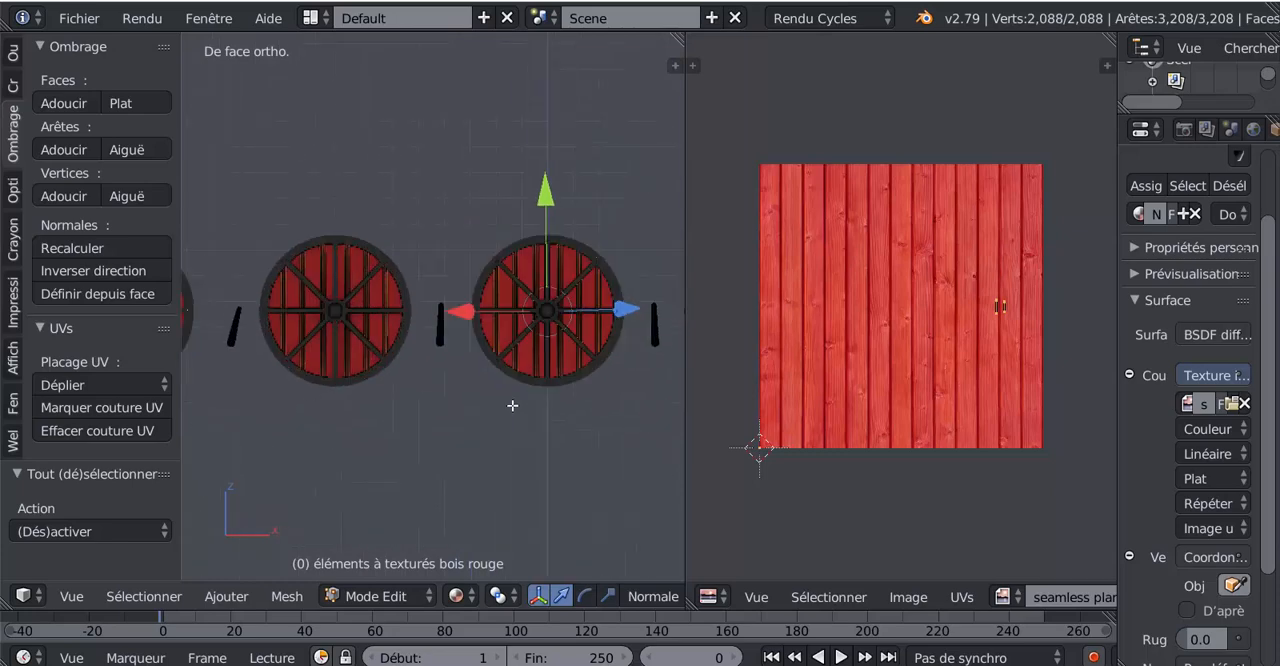
key(a)
key(a)
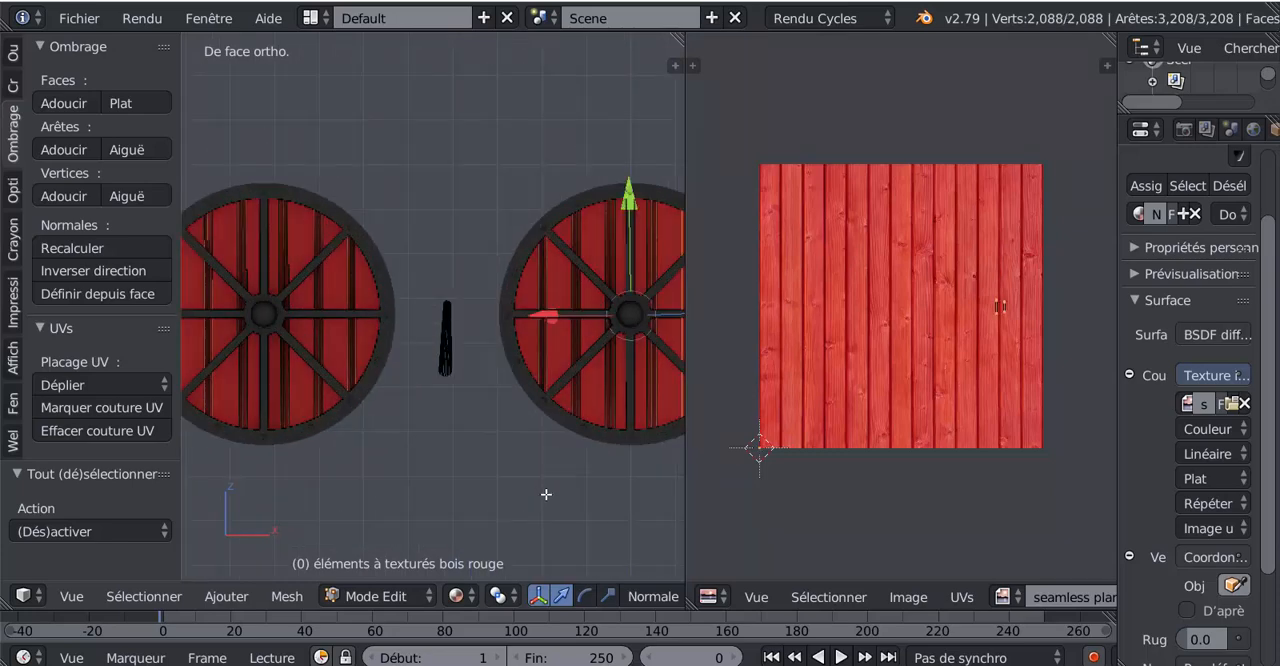
- Unwrap all the selected red wood faces with Project from View (Projeter depuis vue), using the front view
scroll(546, 494, down, 9)
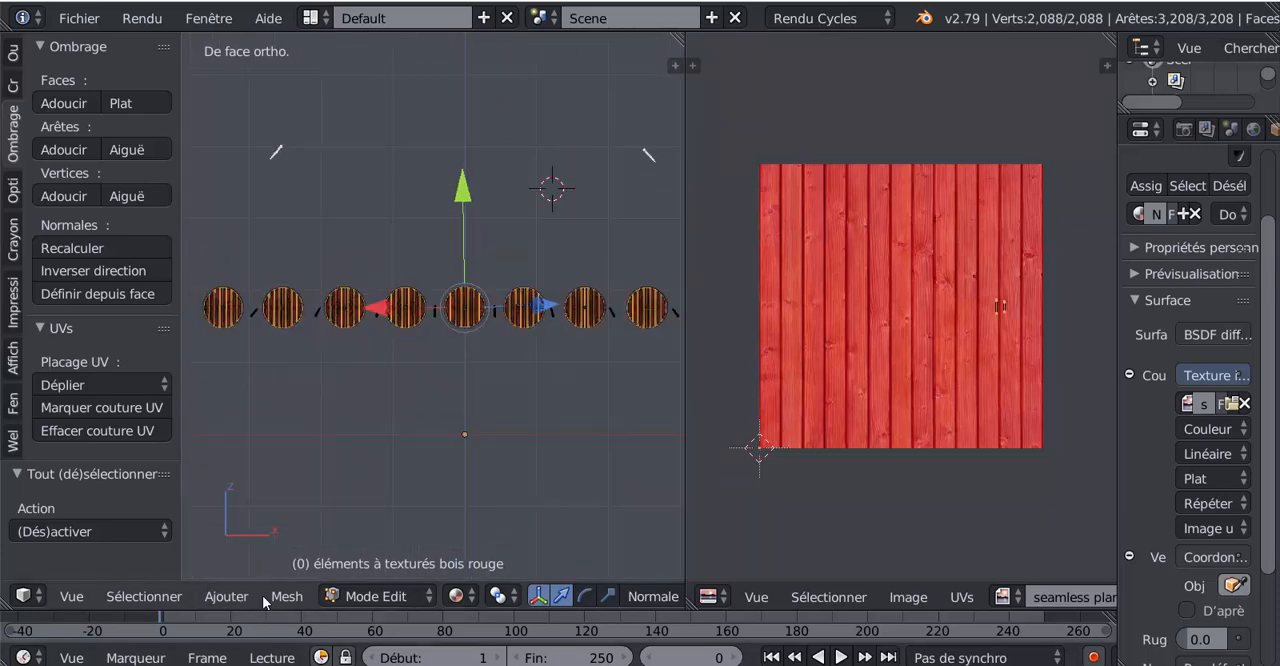
click(287, 596)
mouse_move(337, 409)
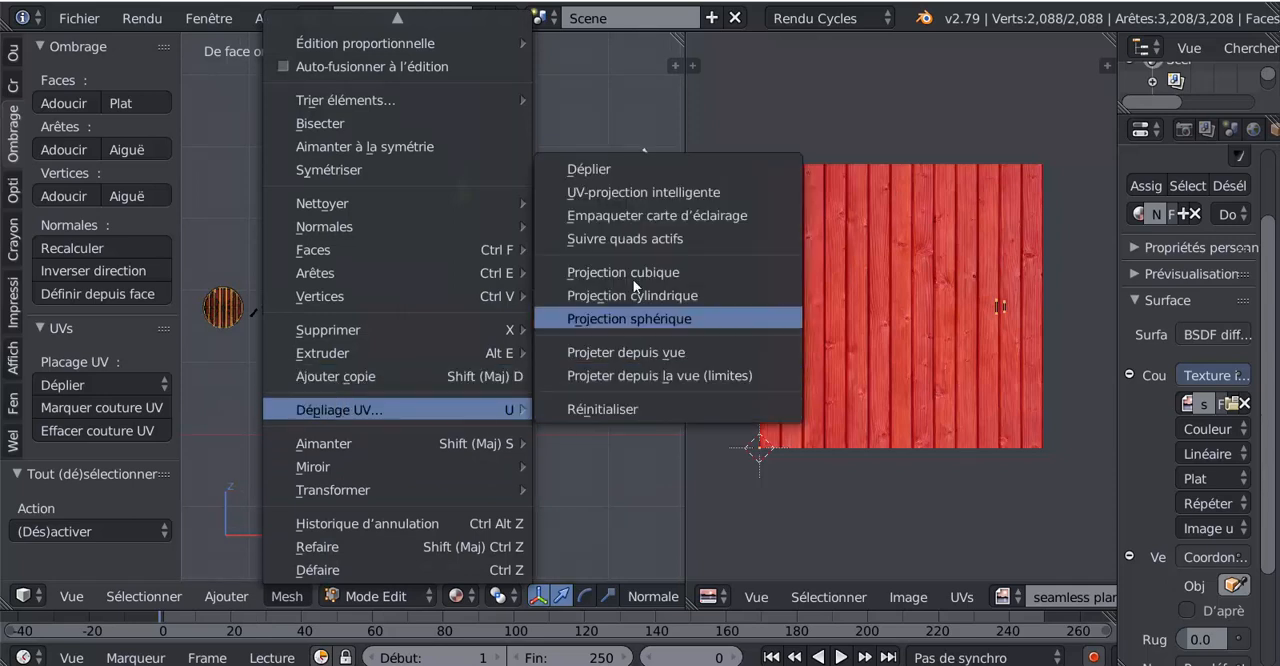
click(645, 354)
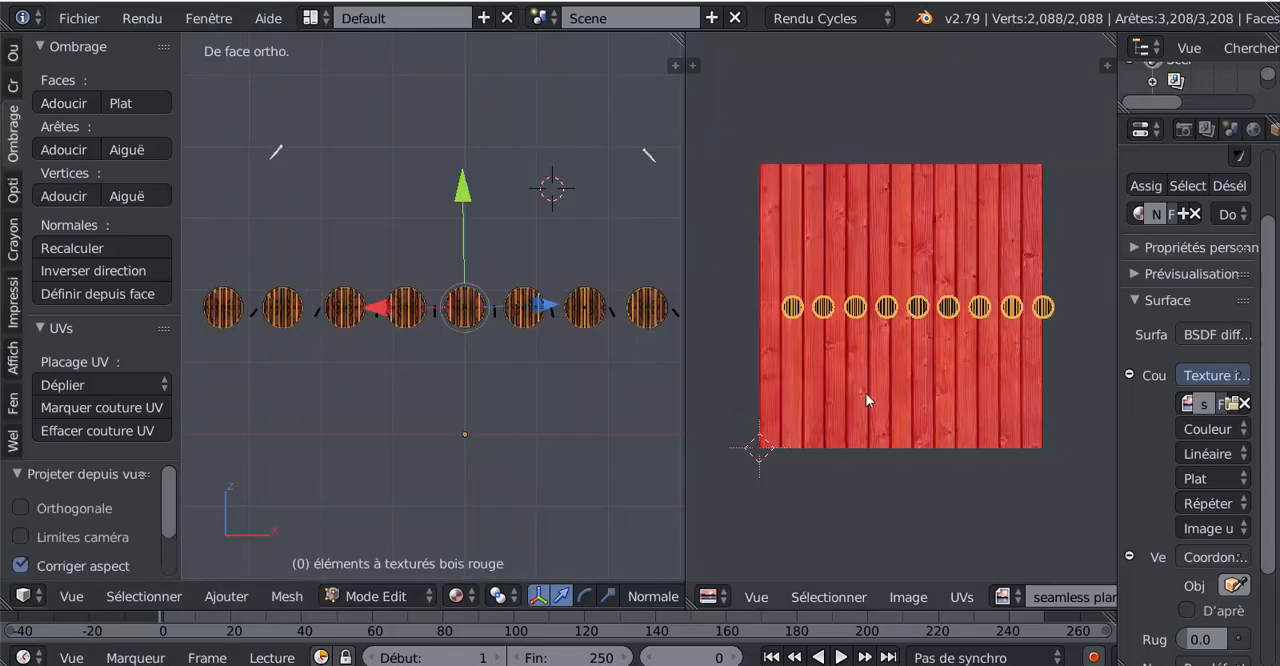
- Scale up the shields' UV islands over the plank image by a factor of about 6.9
scroll(632, 422, up, 10)
scroll(632, 422, up, 3)
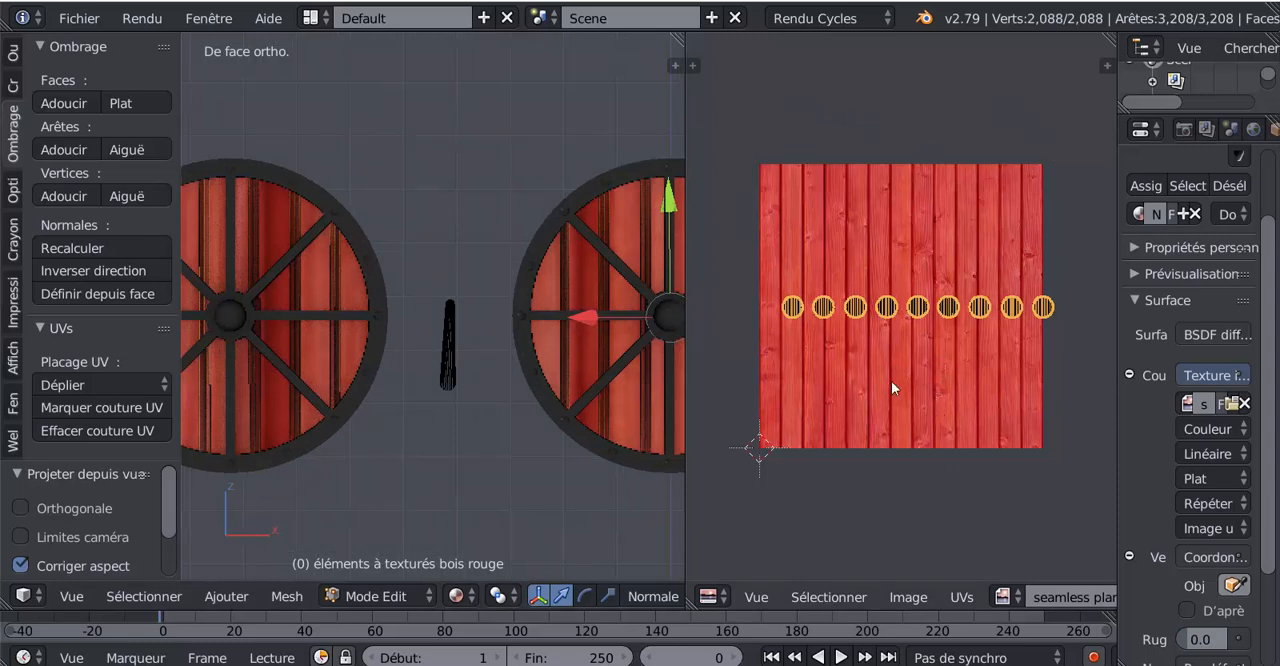
key(s)
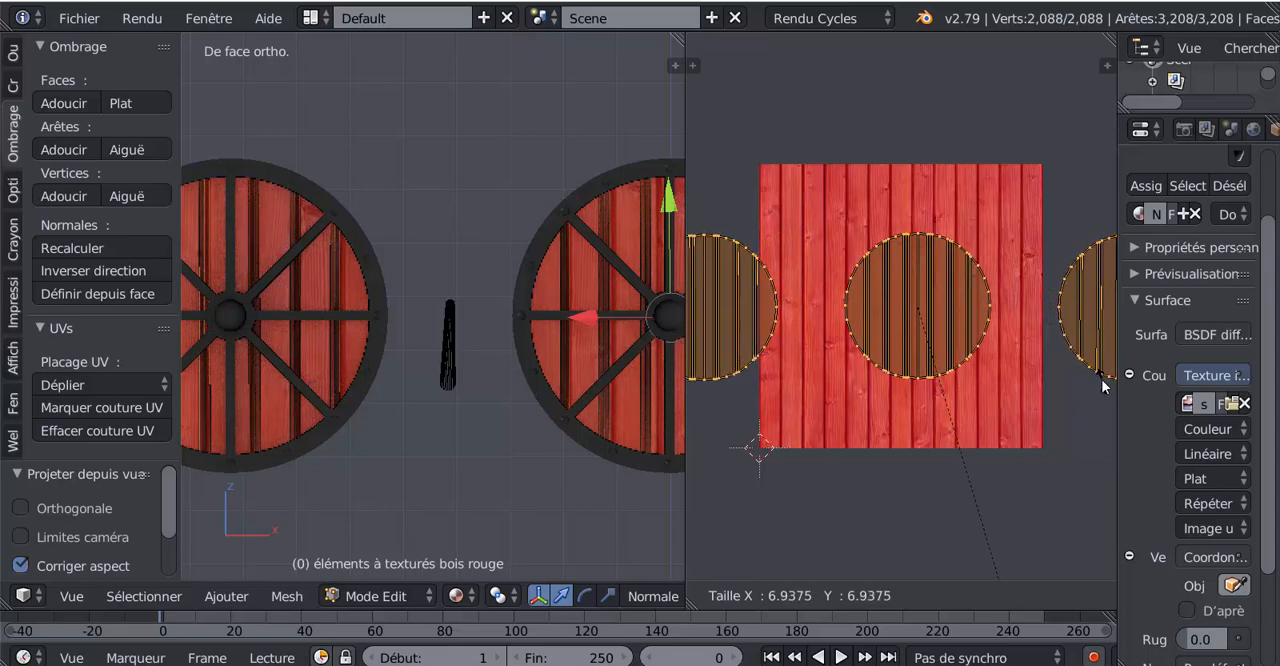
click(1104, 385)
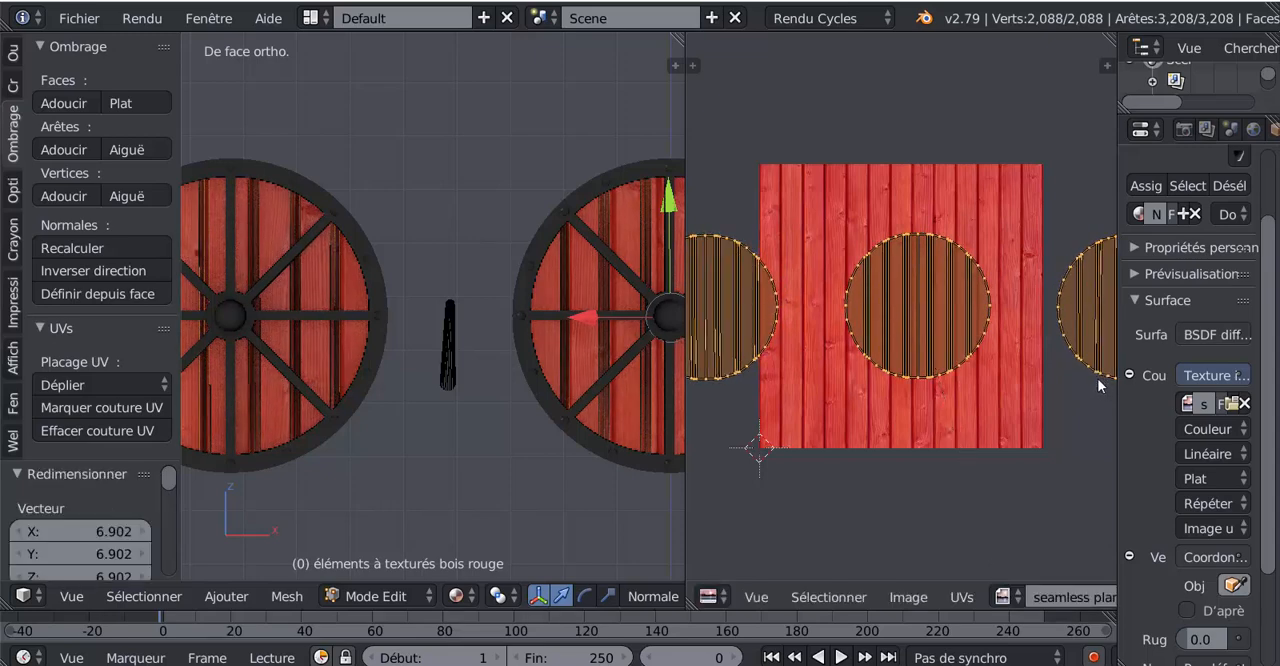
- Switch the 3D view to Rendered (Rendu) shading and check the plank texture on the shields from an angle
scroll(912, 410, down, 4)
scroll(355, 399, down, 3)
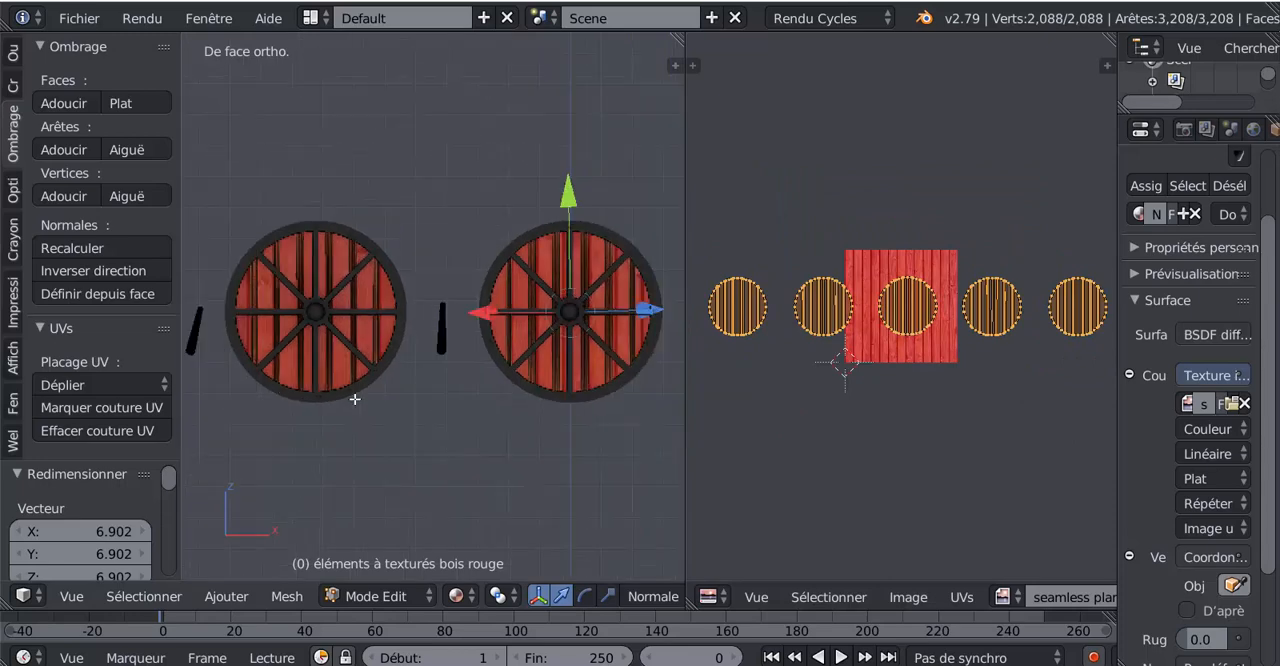
click(371, 596)
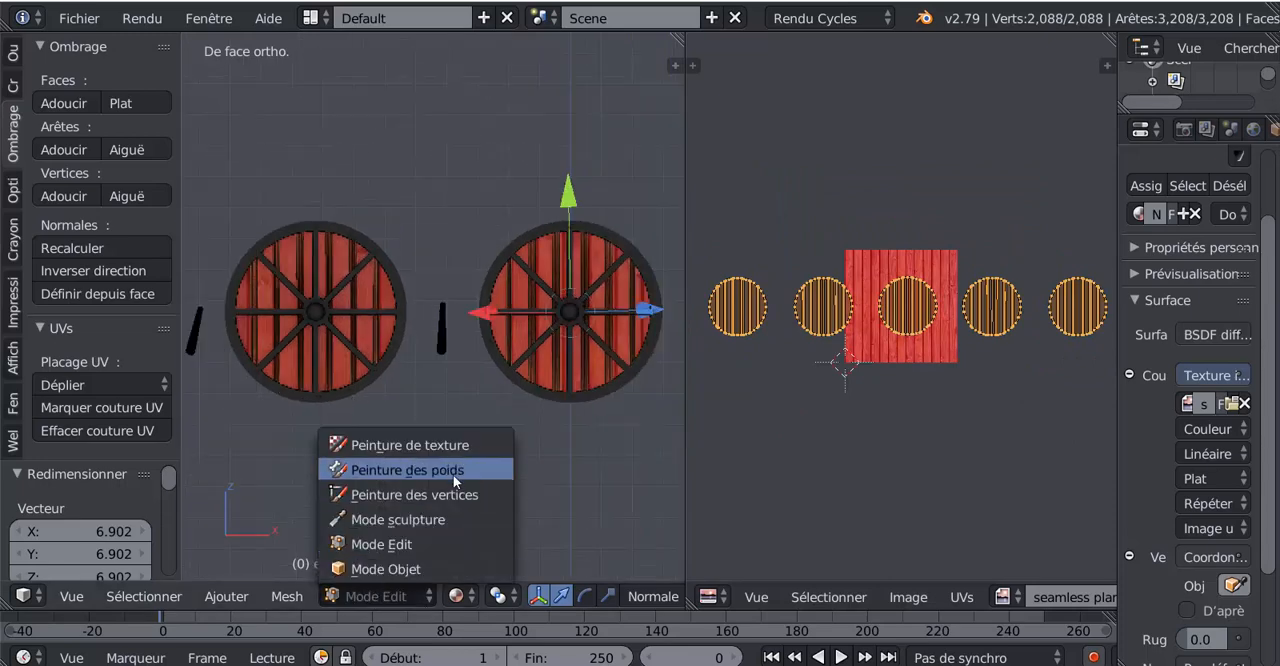
click(455, 597)
click(455, 597)
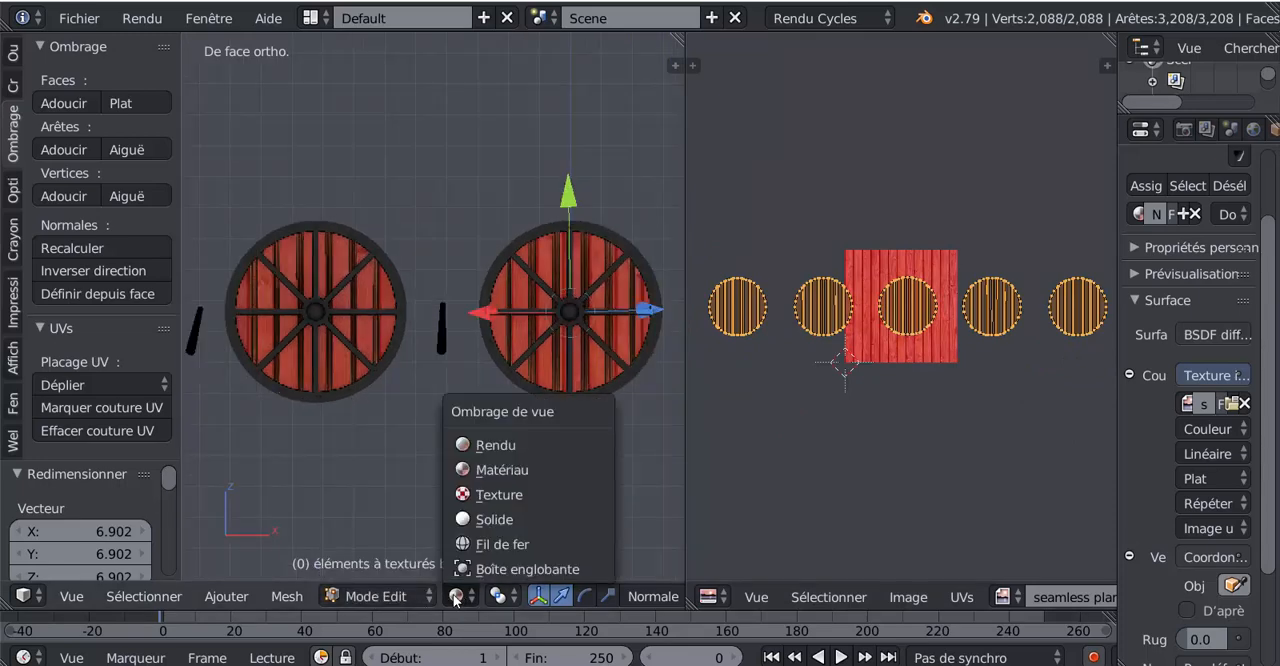
click(478, 447)
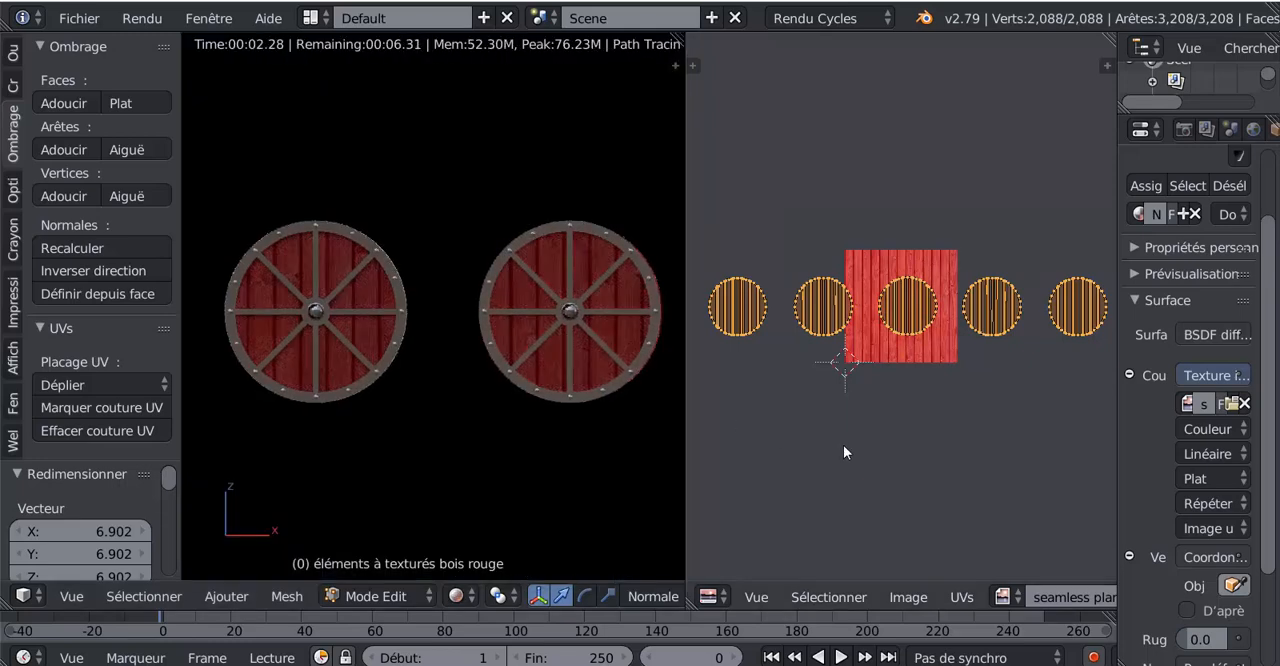
scroll(621, 459, down, 1)
scroll(622, 458, down, 3)
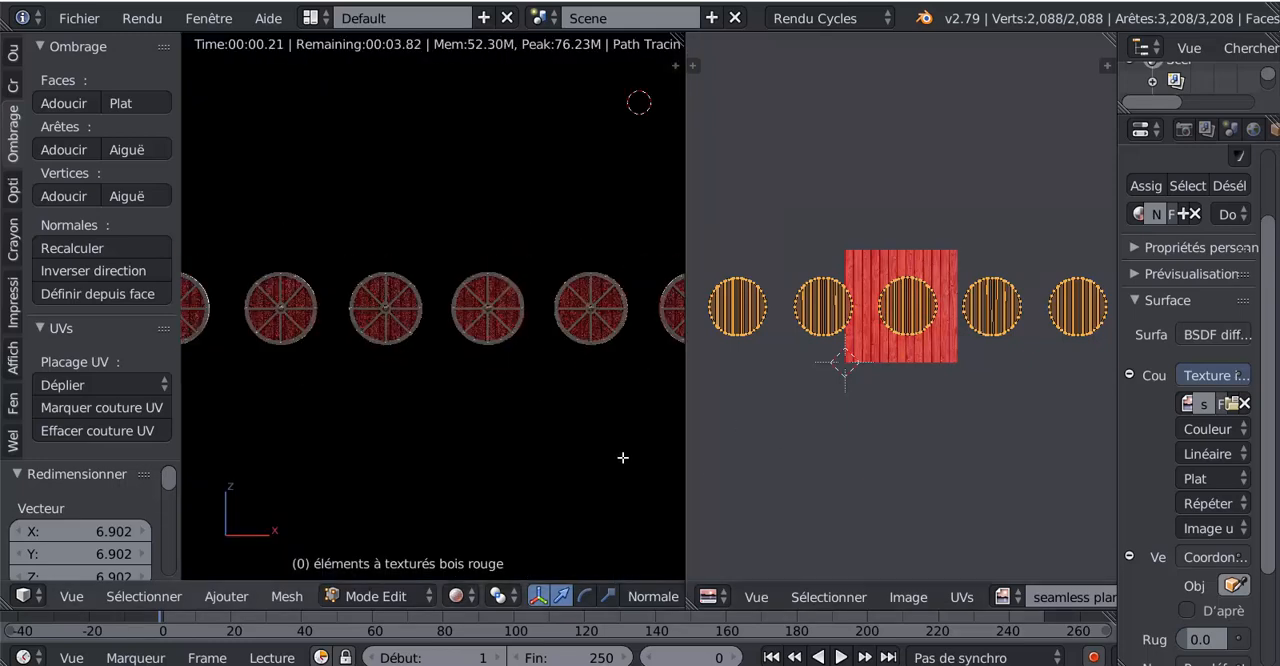
scroll(626, 451, up, 5)
middle_drag(593, 456, 524, 457)
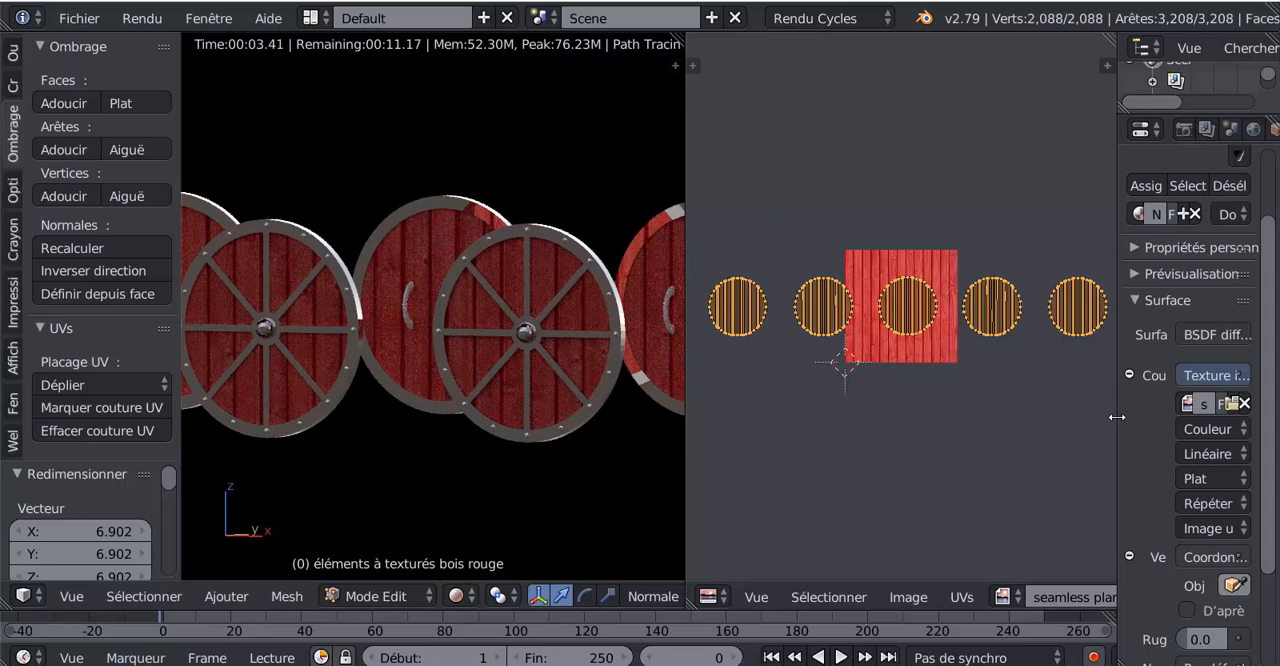
- Widen the Properties editor and change the red wood material's surface shader to Principled (BSDF guidé)
drag(1118, 415, 925, 439)
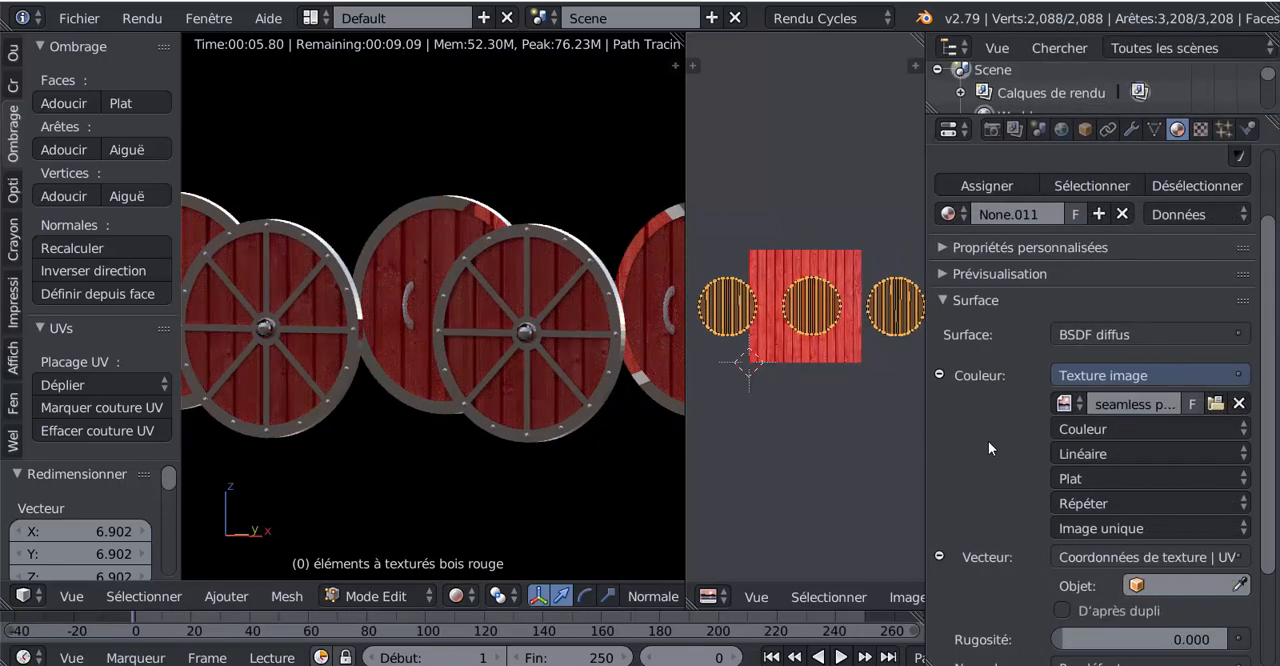
click(1169, 334)
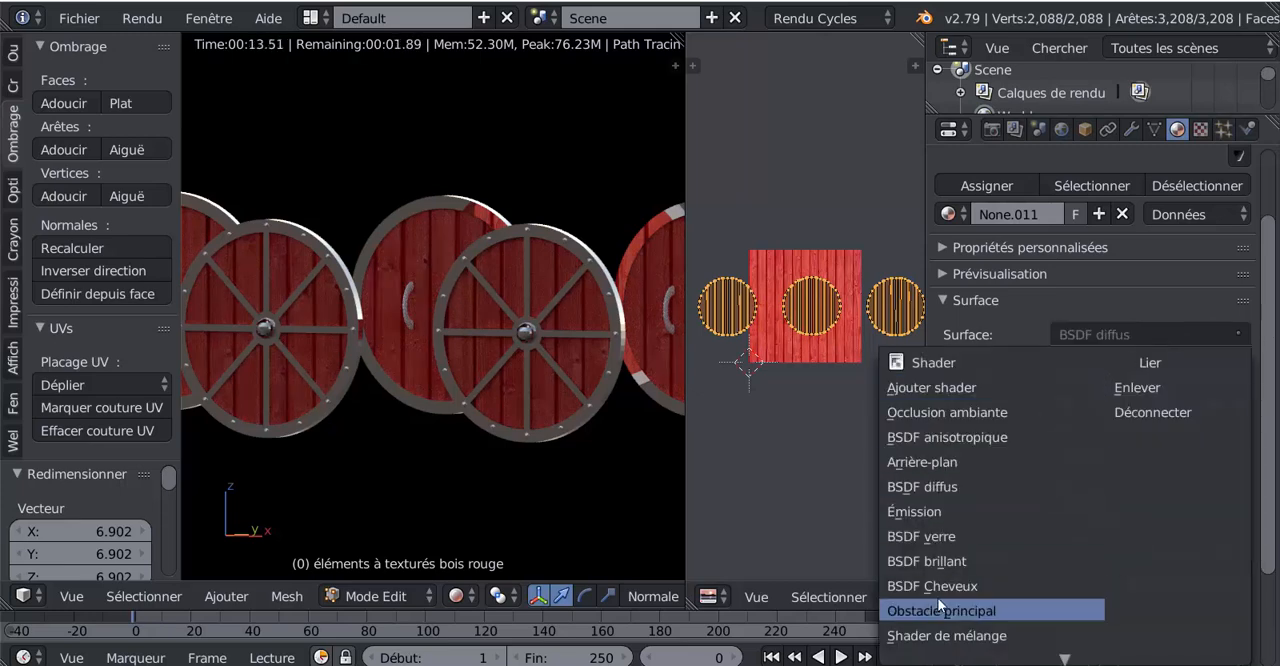
click(1212, 305)
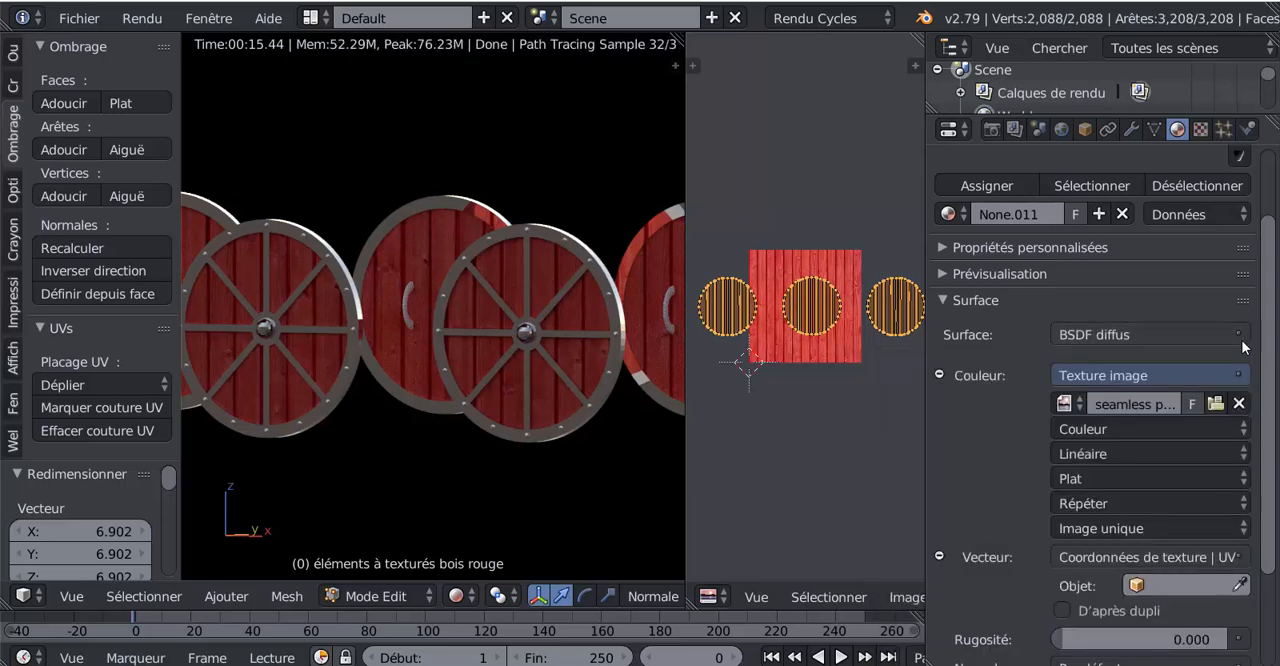
click(1239, 339)
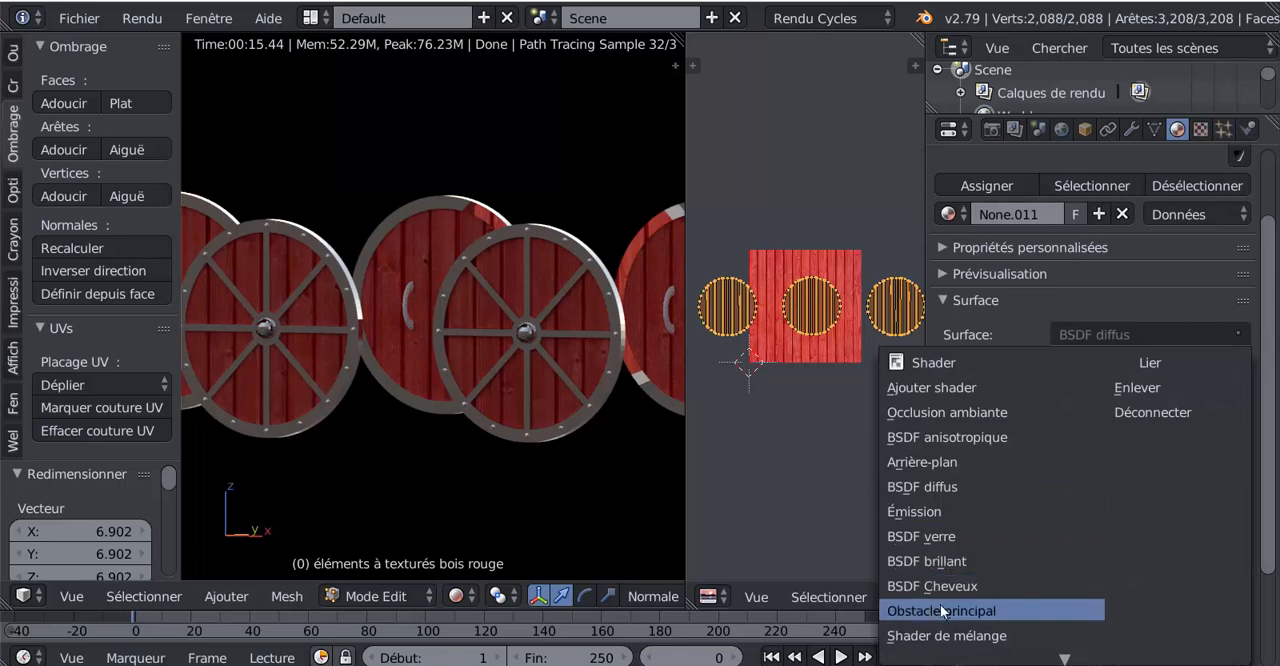
scroll(957, 654, down, 5)
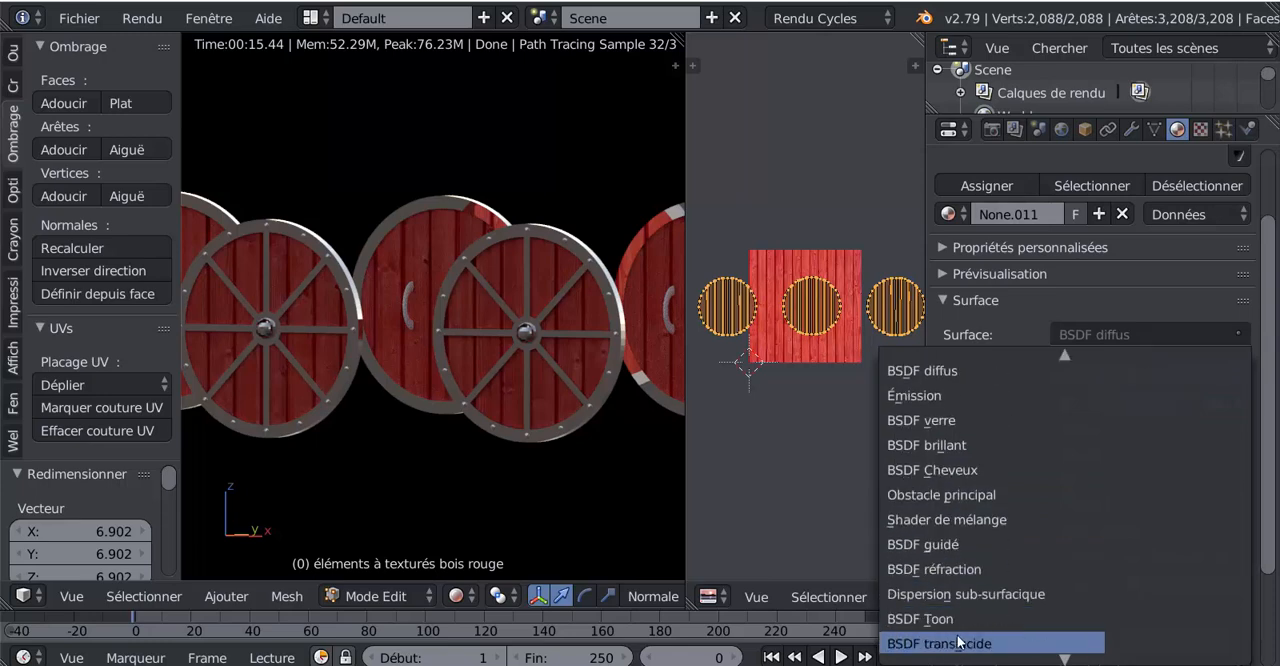
click(931, 544)
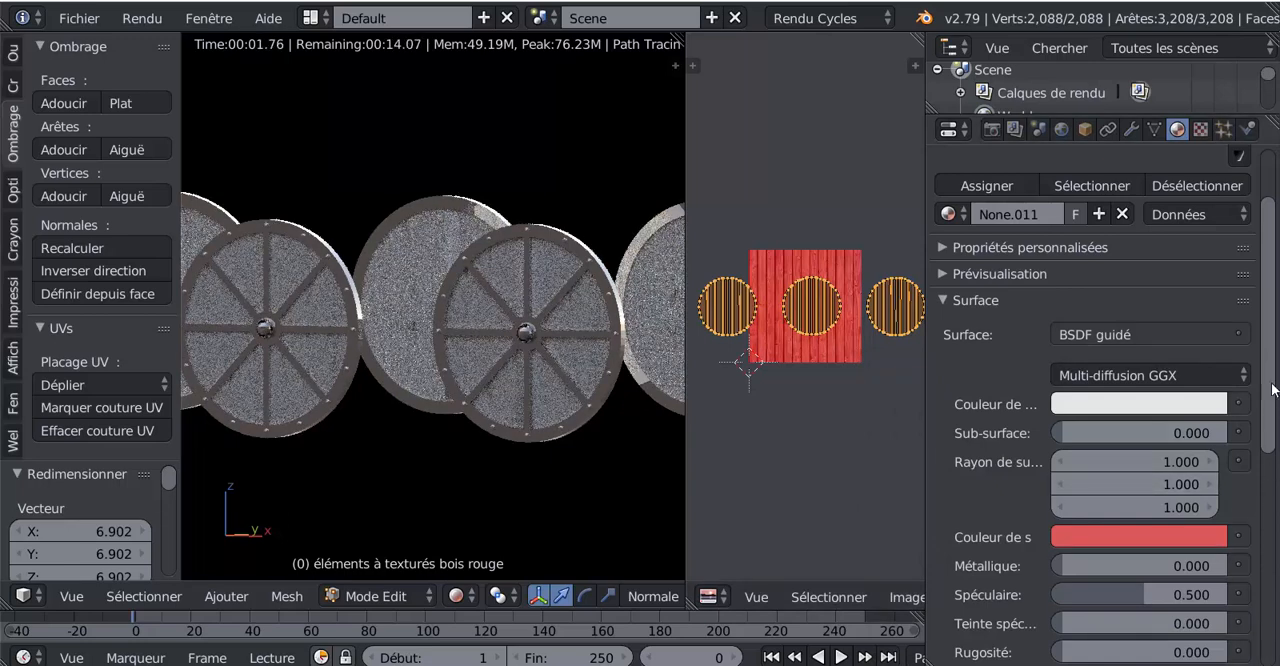
- Give the shader's base color an image texture using "seamless planche rouge.jpg"
scroll(1270, 395, down, 2)
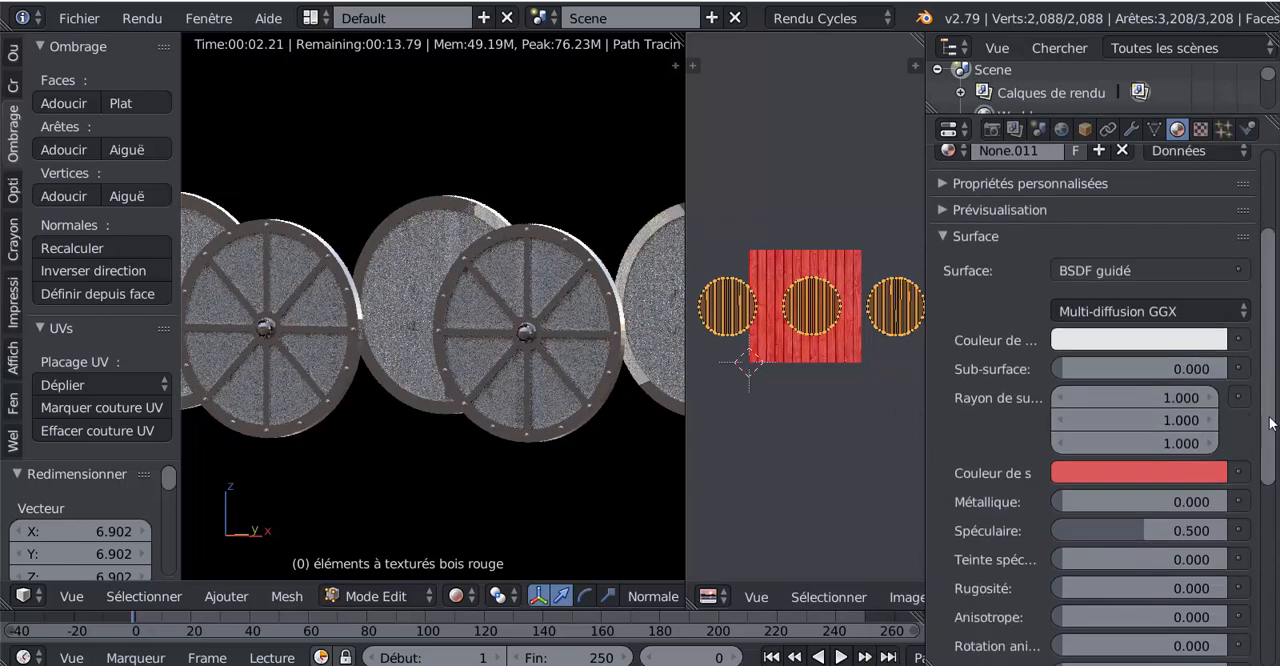
click(1239, 340)
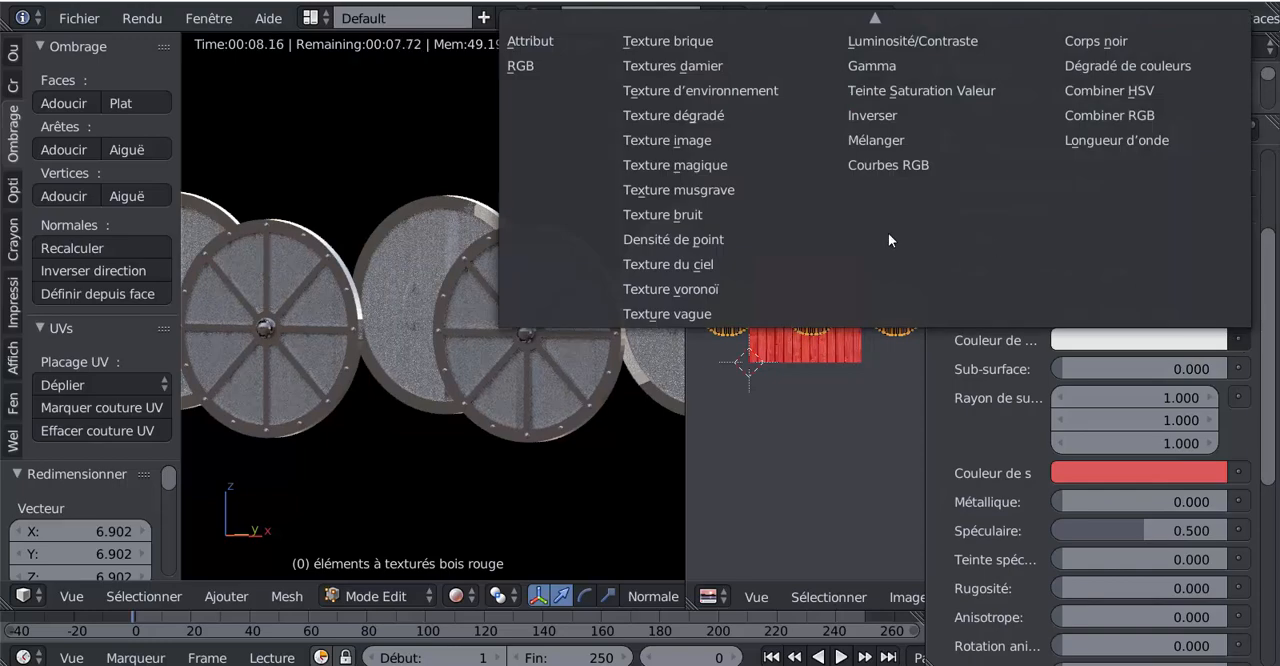
click(668, 140)
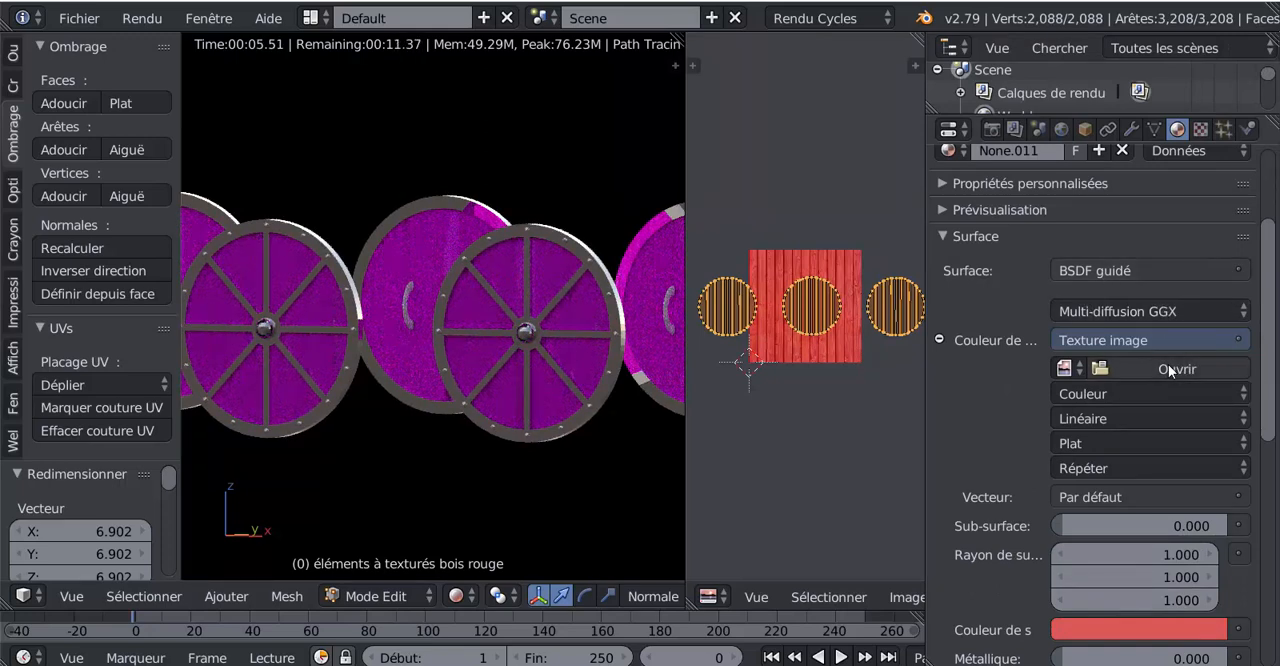
click(1063, 369)
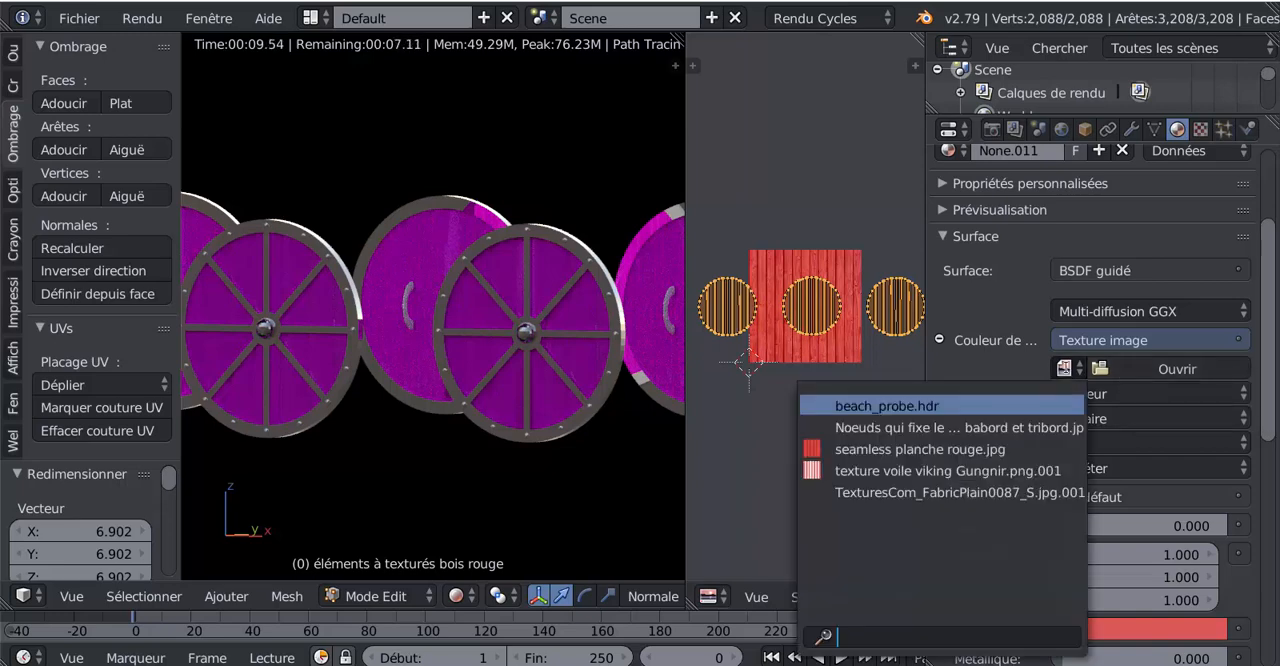
click(885, 450)
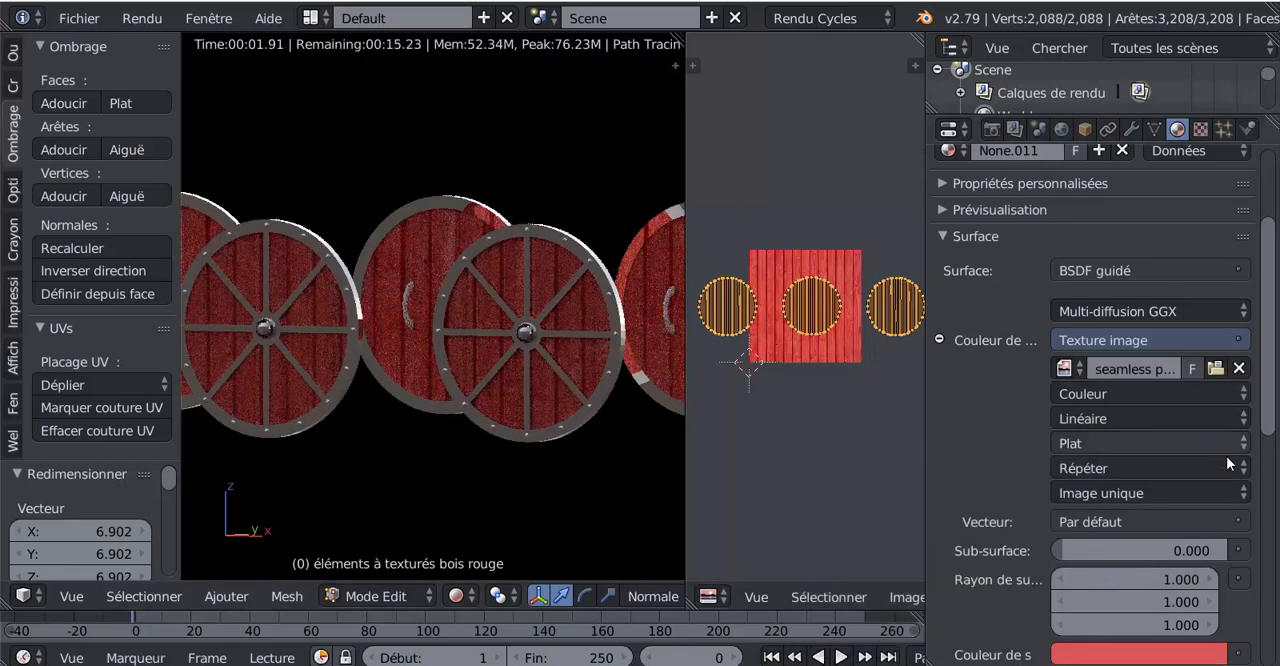
- Set the red wood material's sheen tint to 0, specular to about 0.8 and metallic to about 0.85, and check the shine on the shields
scroll(1273, 488, down, 4)
scroll(1273, 488, down, 5)
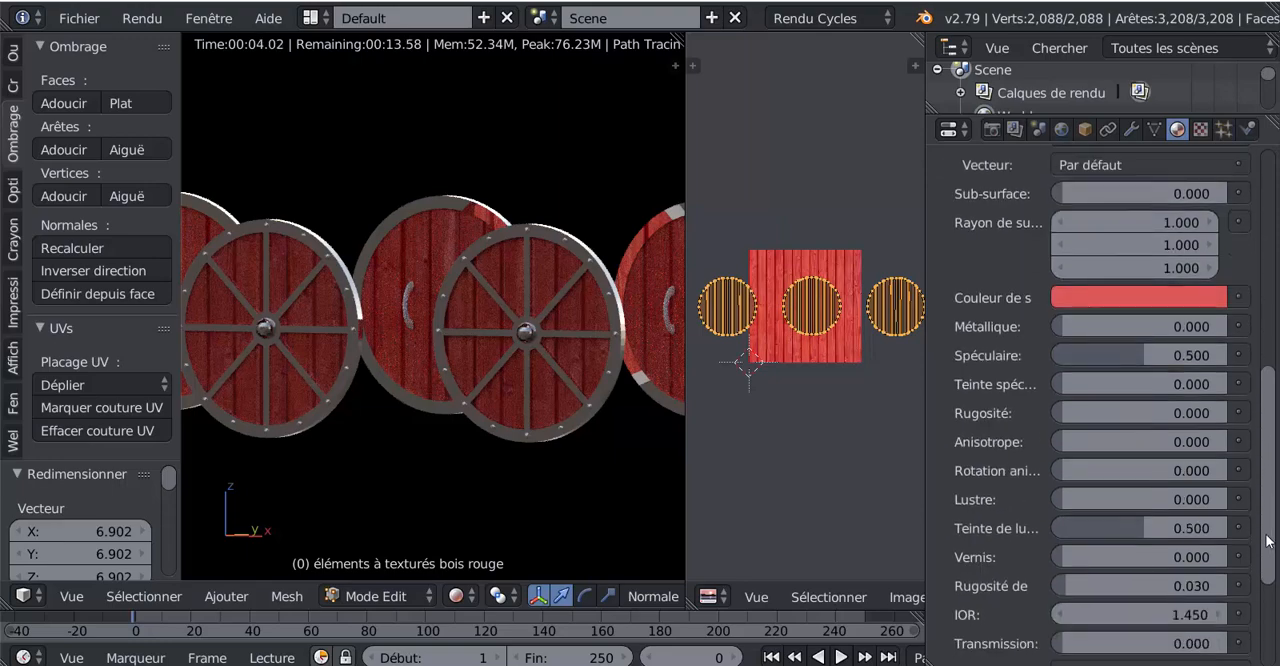
drag(1132, 487, 1046, 487)
drag(1137, 319, 1189, 319)
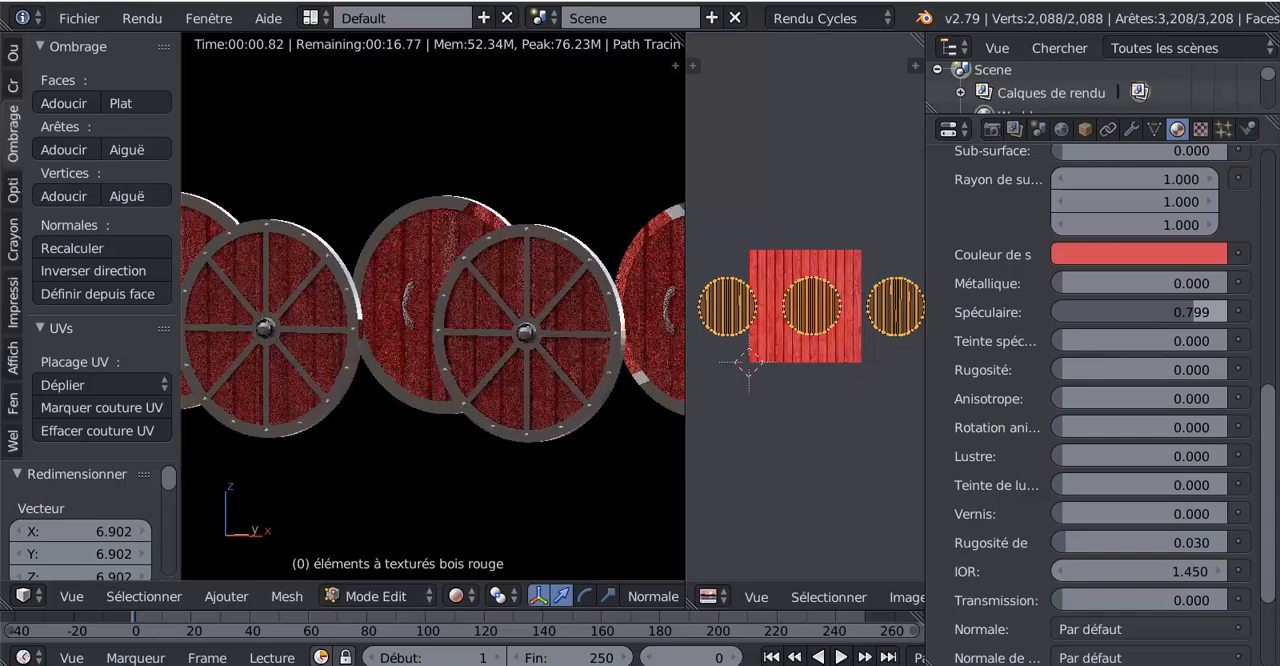
drag(1057, 283, 1201, 283)
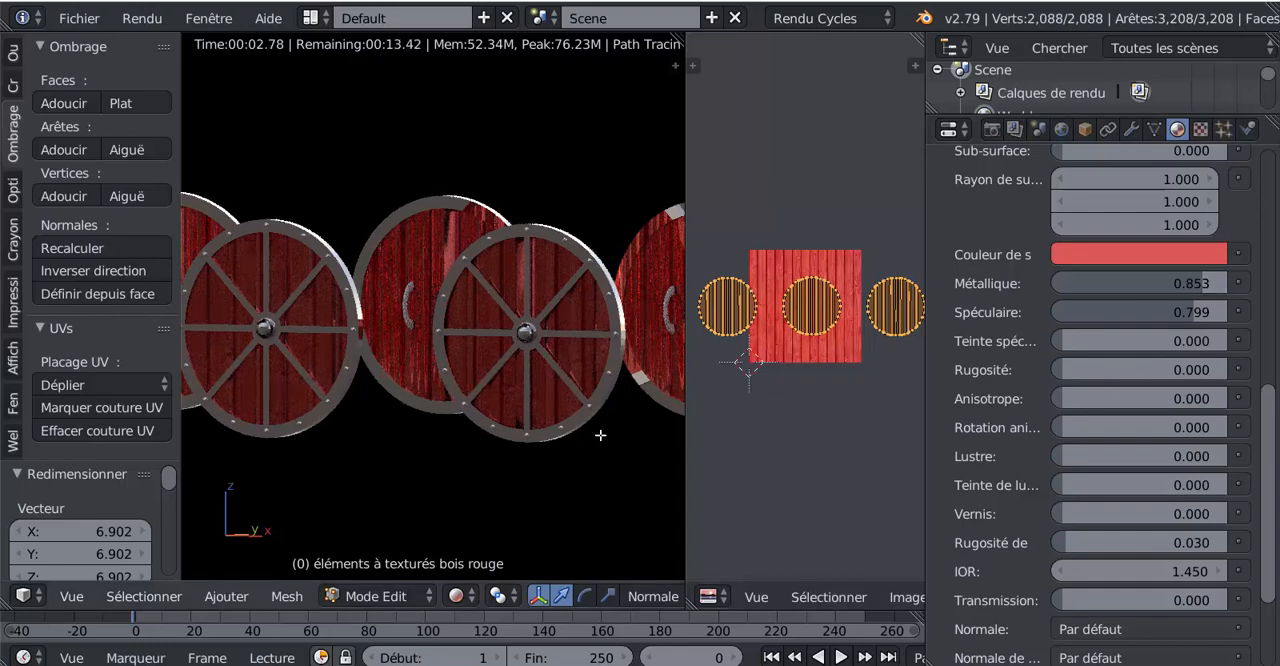
middle_drag(600, 434, 549, 292)
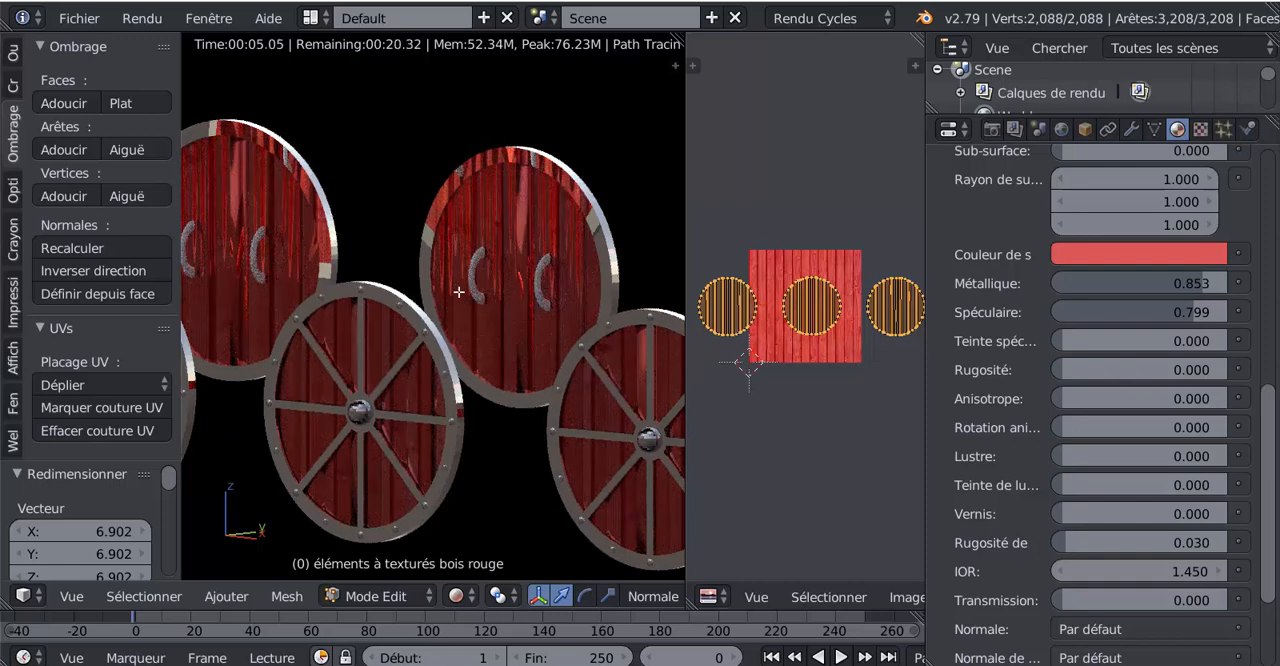
- Set the red wood material's metallic and specular values to 0
drag(1201, 284, 1052, 284)
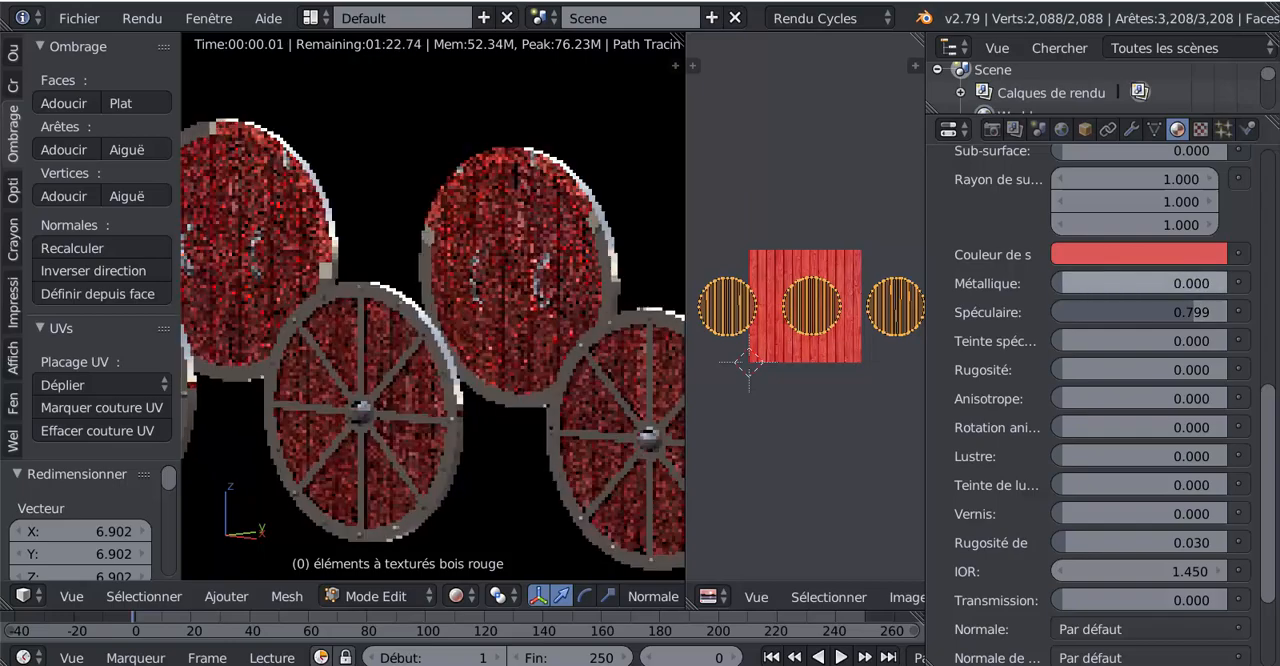
drag(1183, 309, 1052, 312)
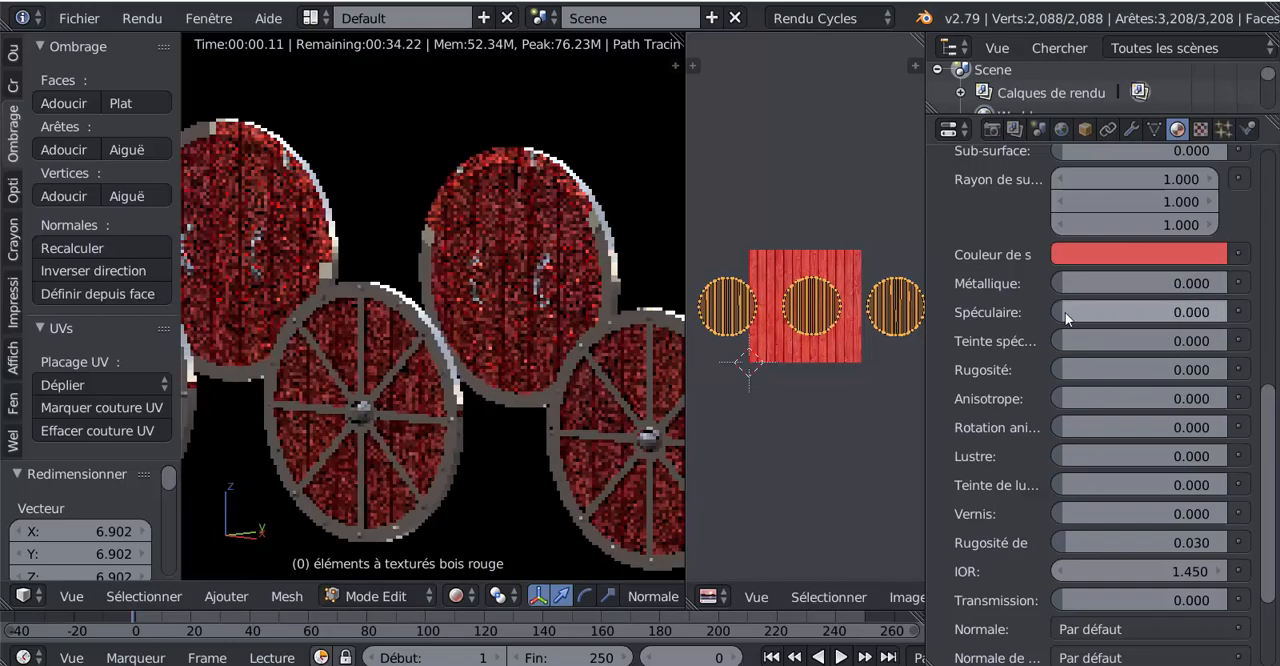
scroll(1160, 462, down, 3)
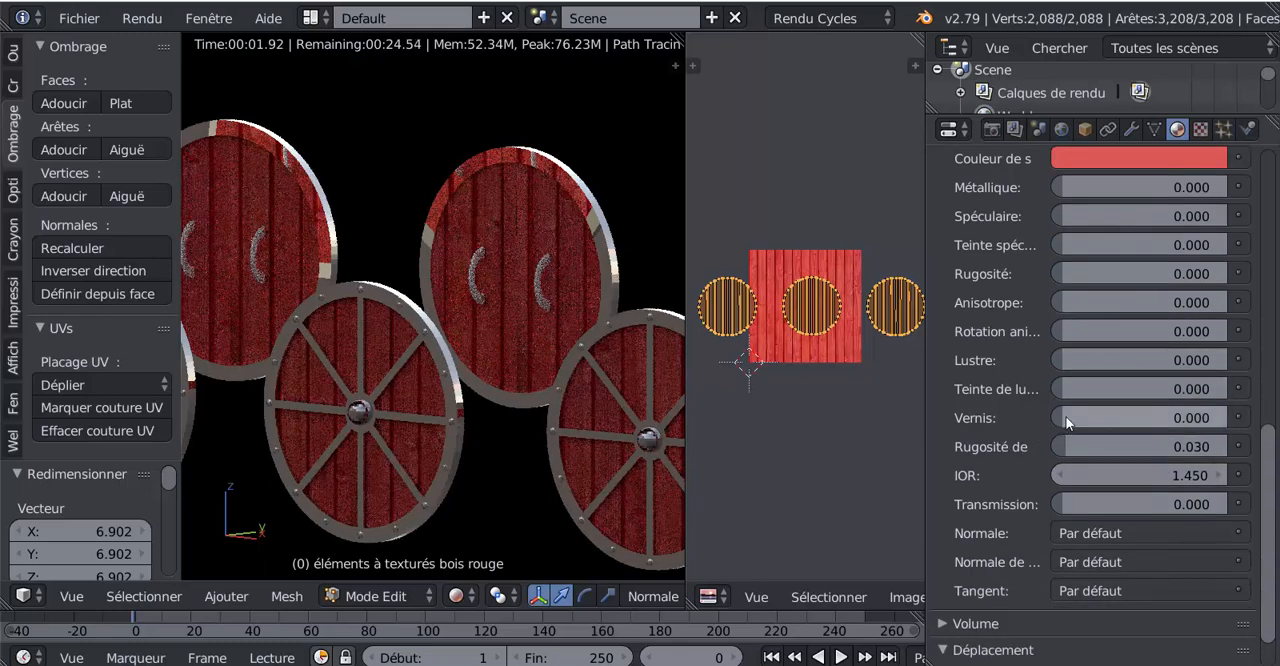
- Raise the material's clearcoat (Vernis) to about 0.37 and up to 1.0, checking the shine on the shields from several angles
drag(1063, 417, 1127, 417)
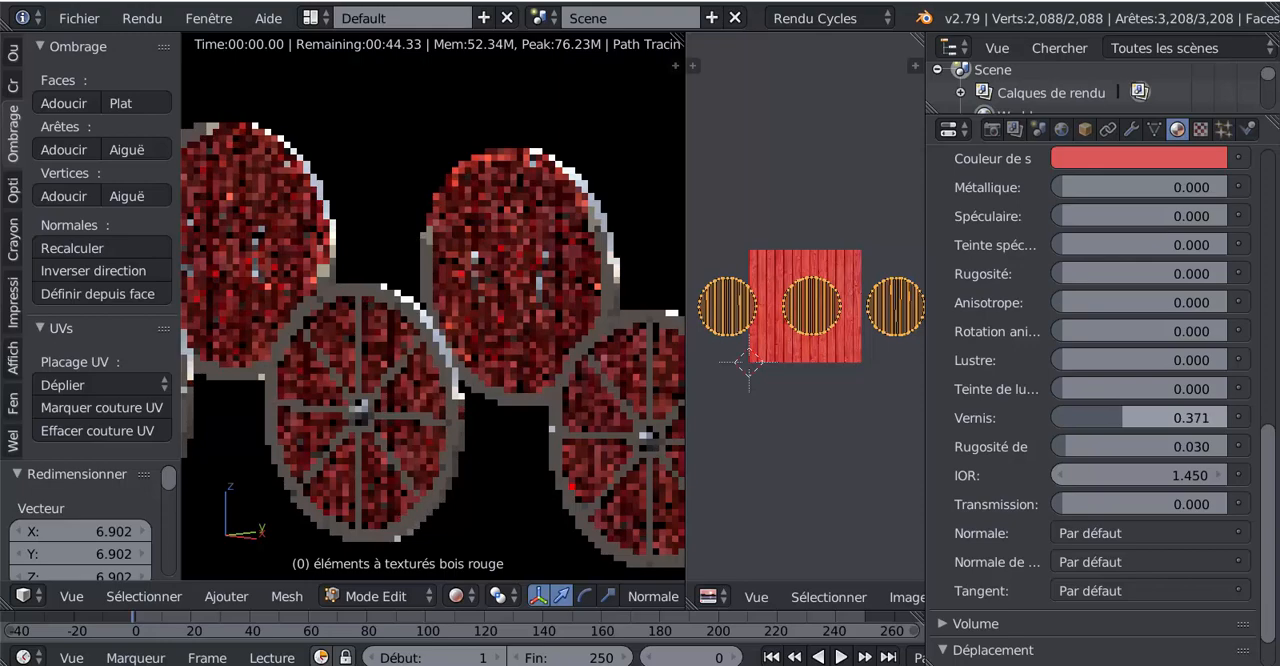
middle_drag(583, 323, 604, 393)
scroll(604, 393, up, 2)
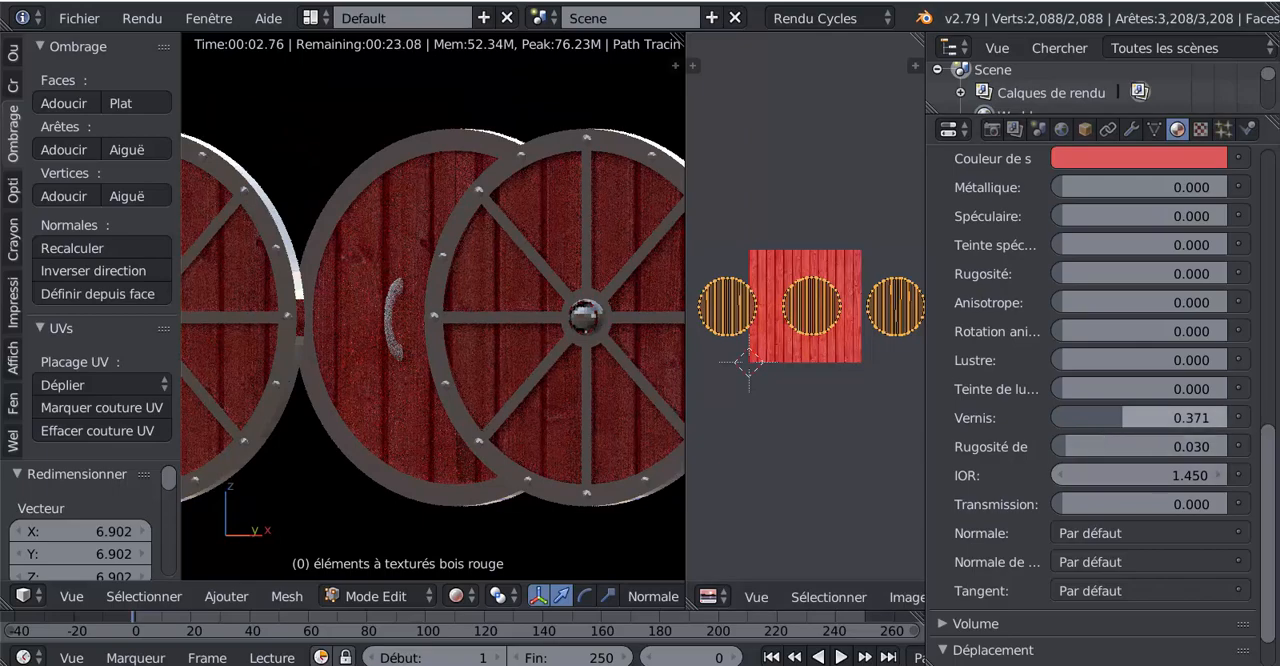
drag(1125, 418, 1230, 418)
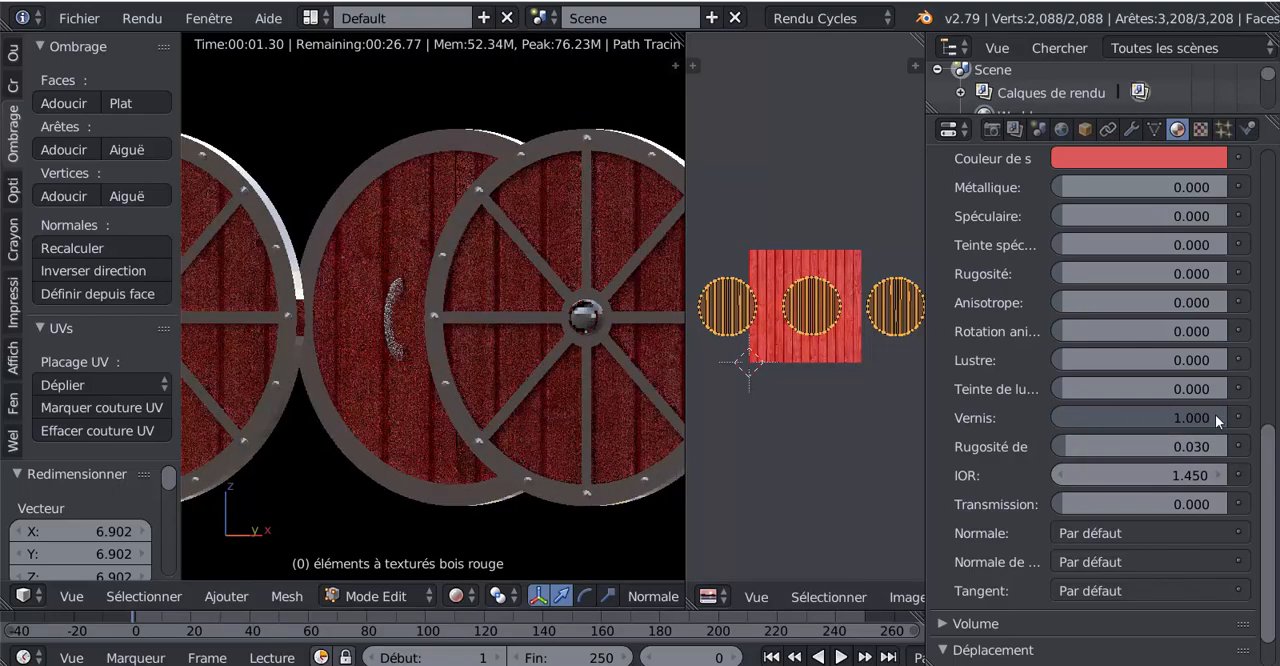
middle_drag(560, 399, 471, 401)
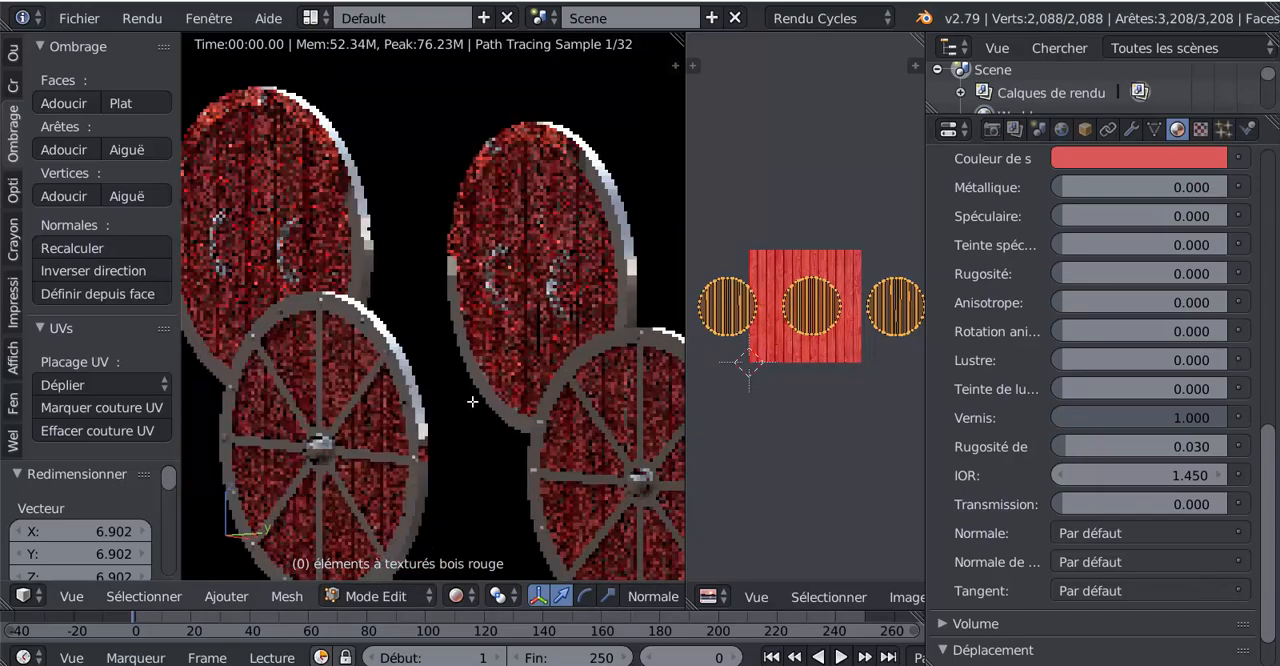
scroll(472, 401, up, 2)
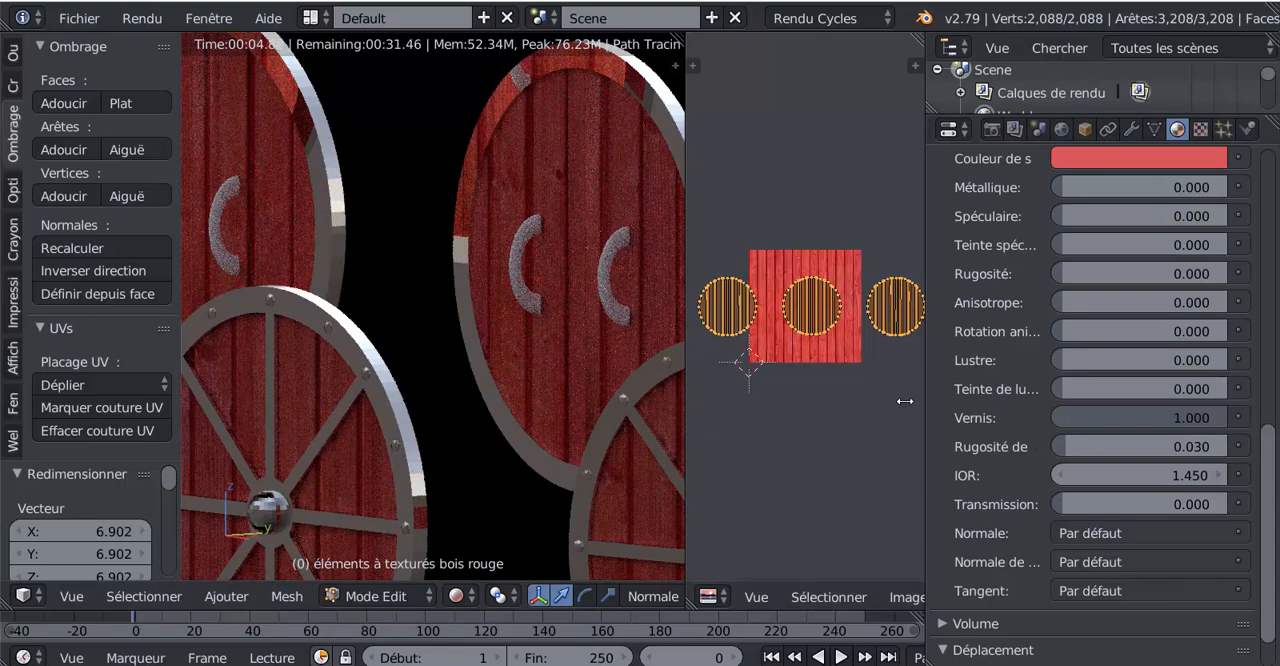
- Widen the Properties editor, set the material's sheen (Lustre) to about 0.91 and check the planks on a shield up close
drag(905, 401, 787, 401)
drag(984, 360, 1205, 360)
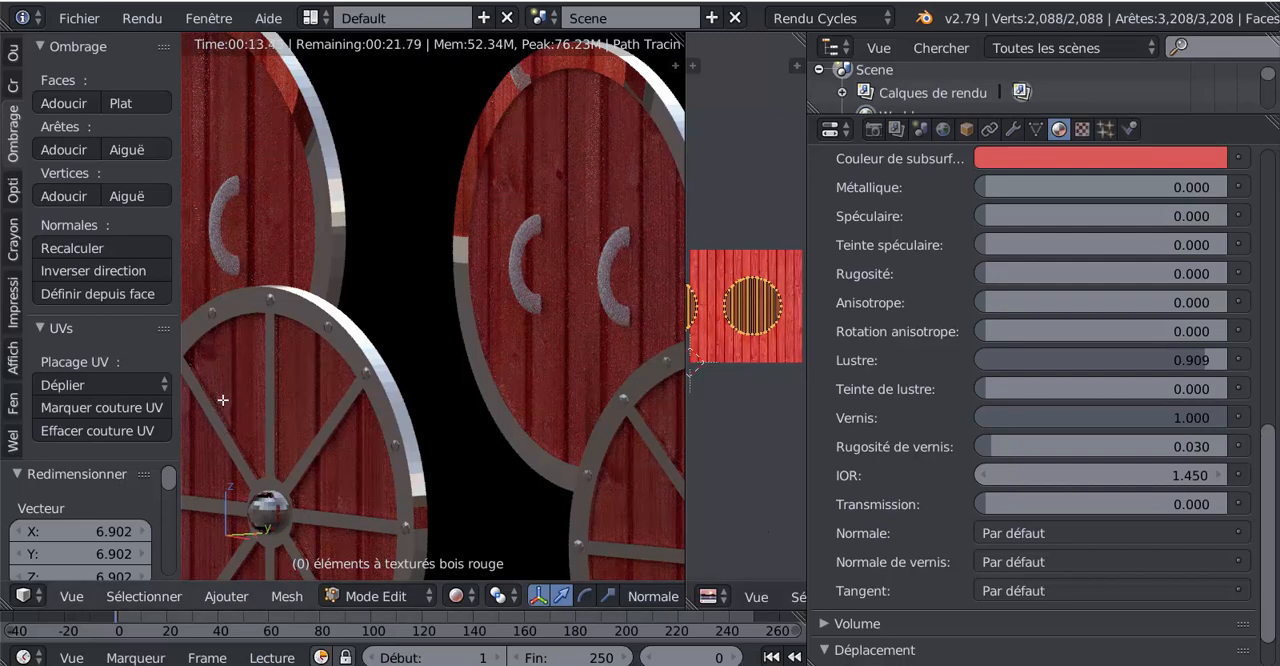
scroll(501, 398, down, 5)
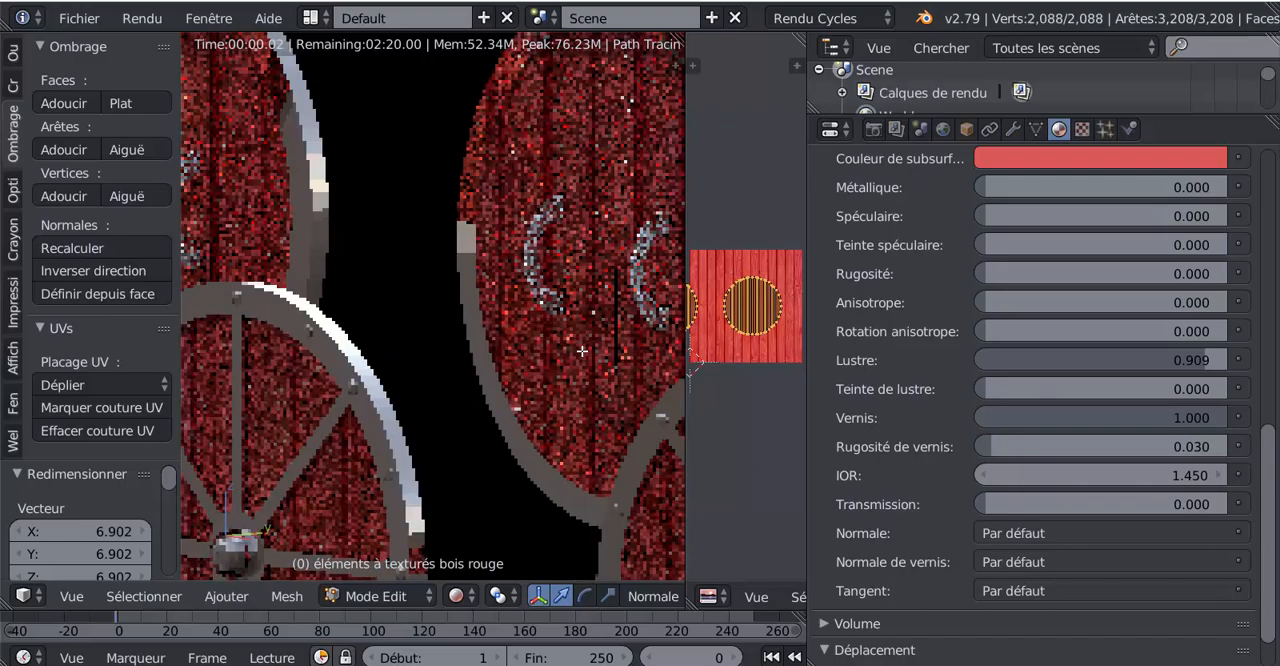
middle_drag(501, 398, 520, 415)
scroll(494, 349, up, 3)
scroll(520, 415, up, 3)
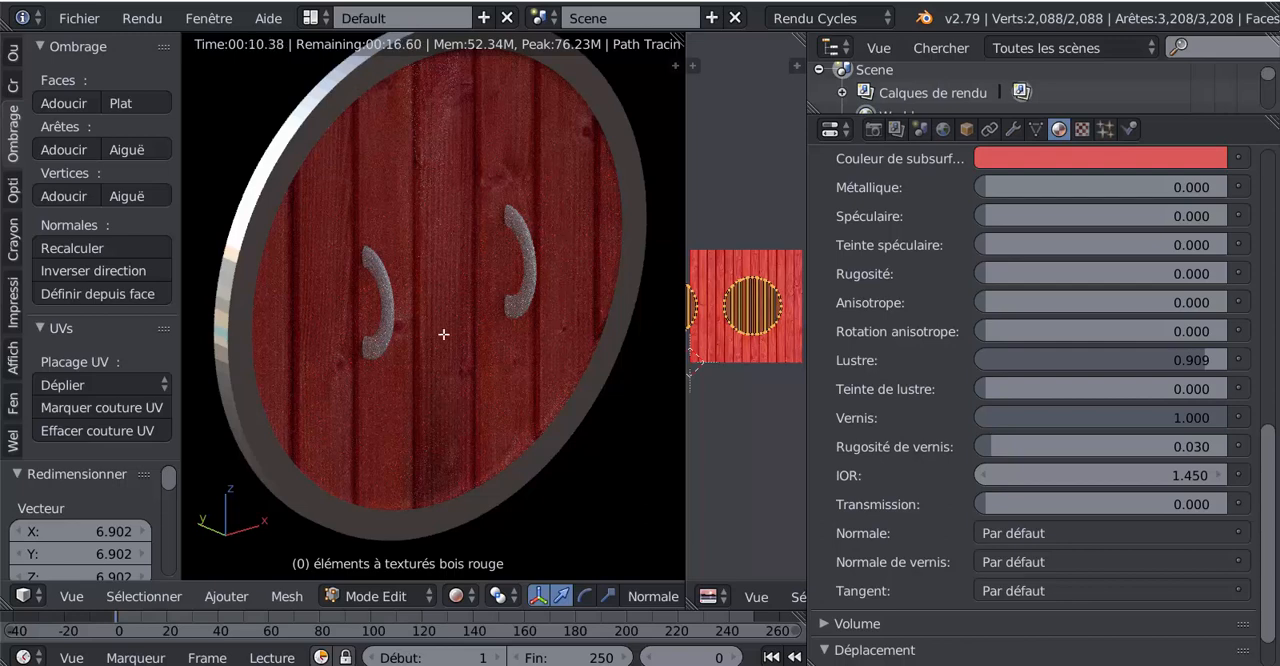
- Set the material's clearcoat, clearcoat roughness and sheen to 0
drag(1206, 424, 983, 446)
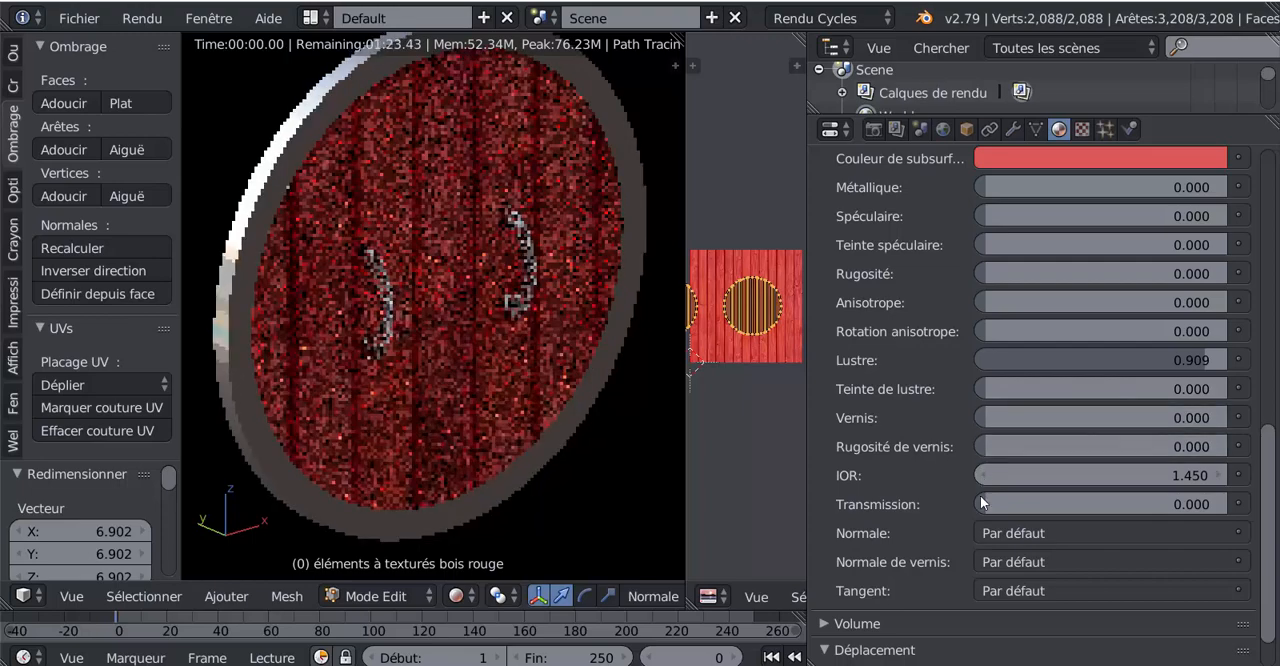
click(984, 503)
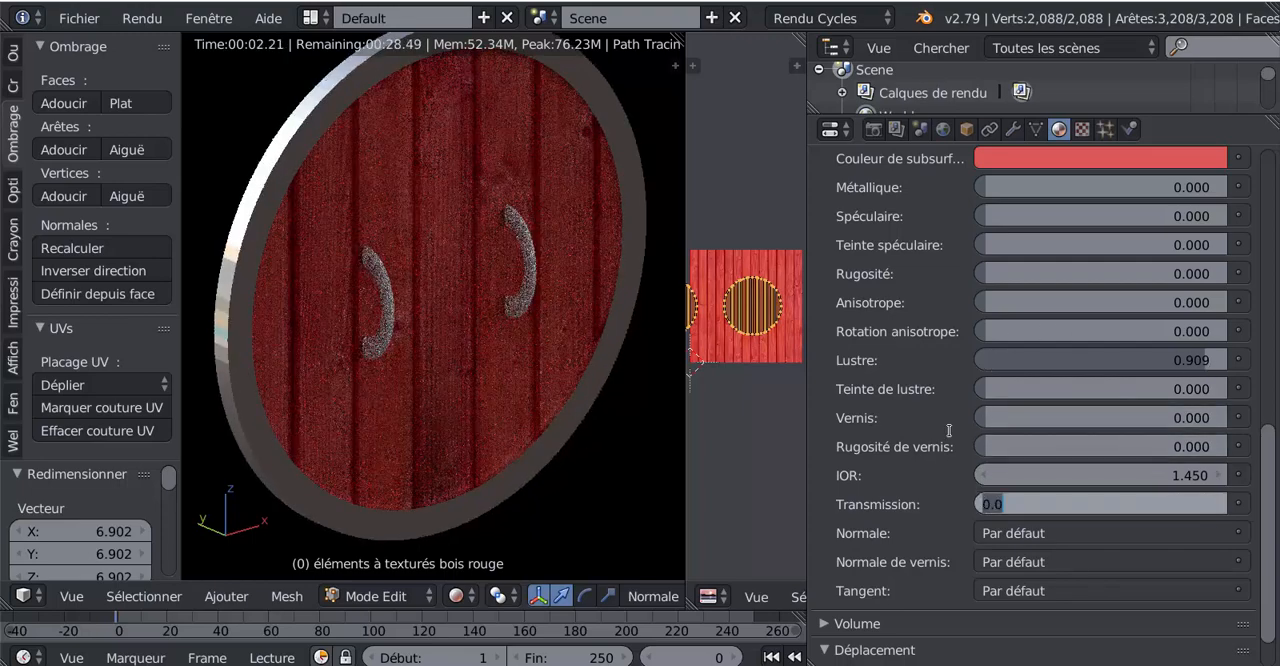
click(950, 429)
drag(1201, 361, 985, 361)
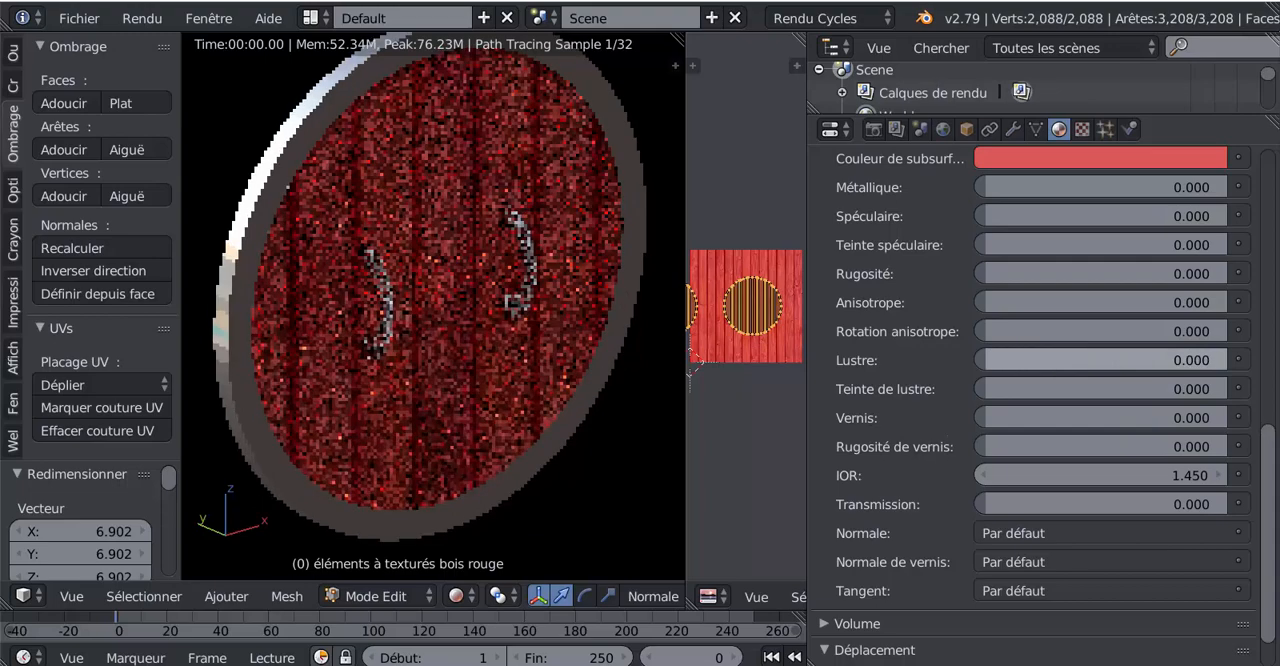
- Examine the scene's render settings, including the Performance options
scroll(1268, 480, up, 12)
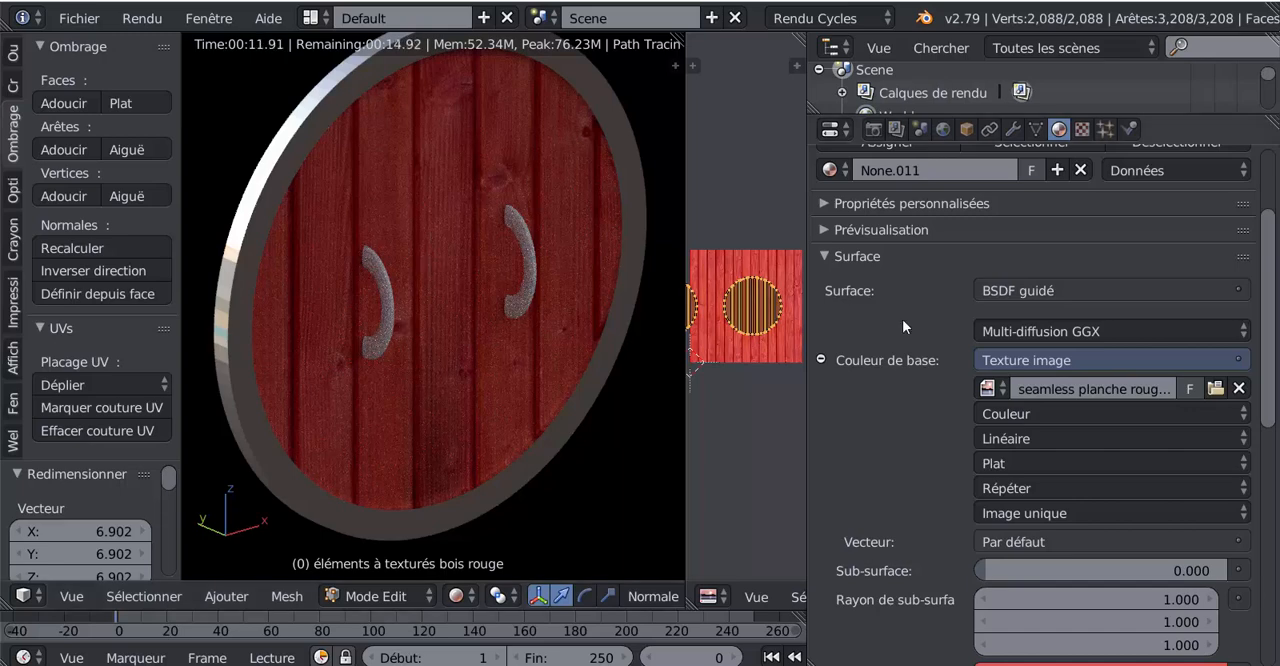
click(830, 170)
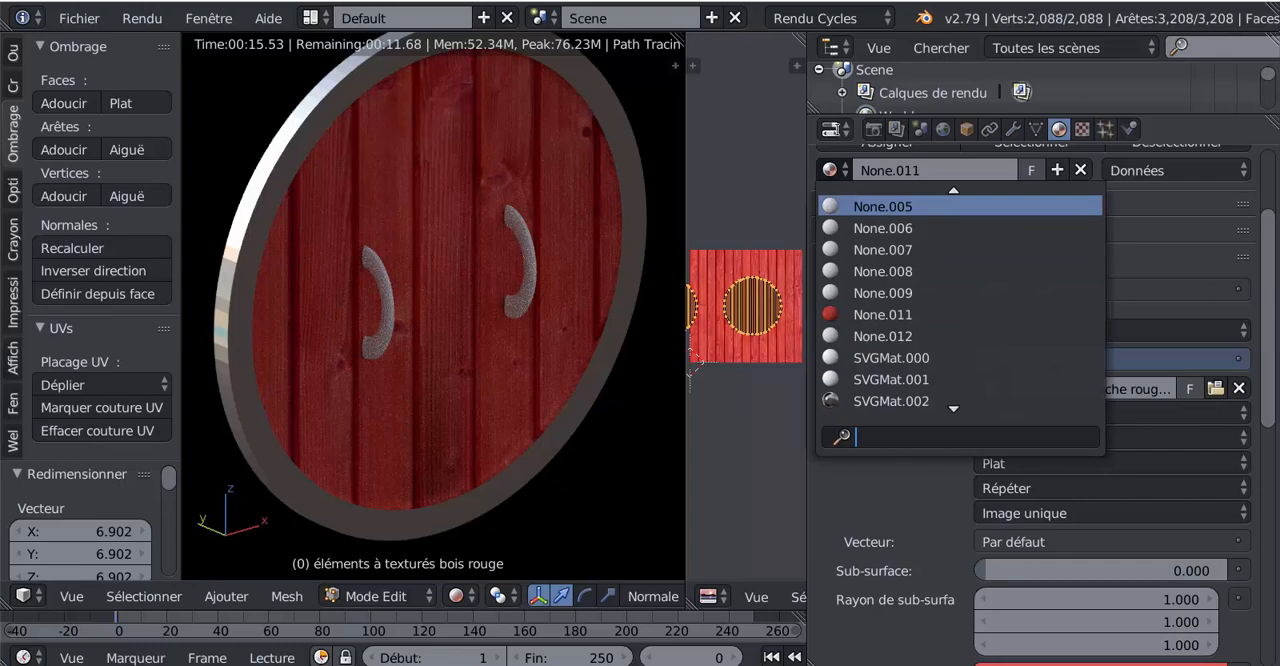
click(873, 131)
click(875, 133)
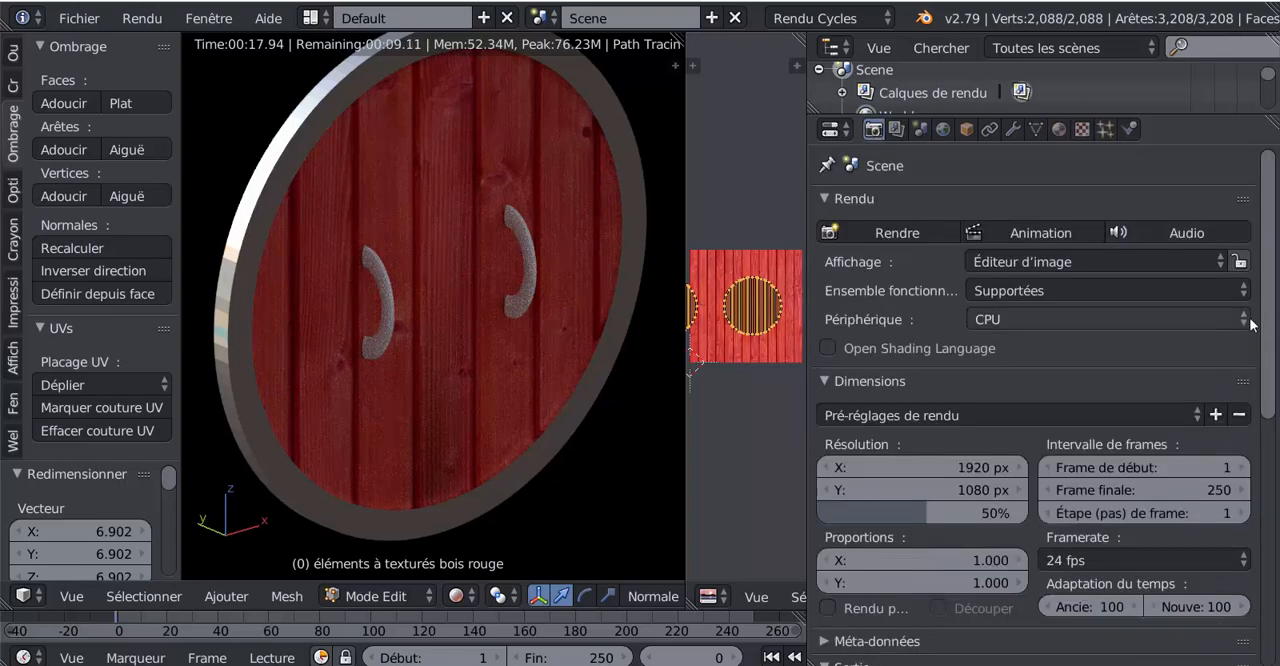
drag(1268, 289, 1271, 600)
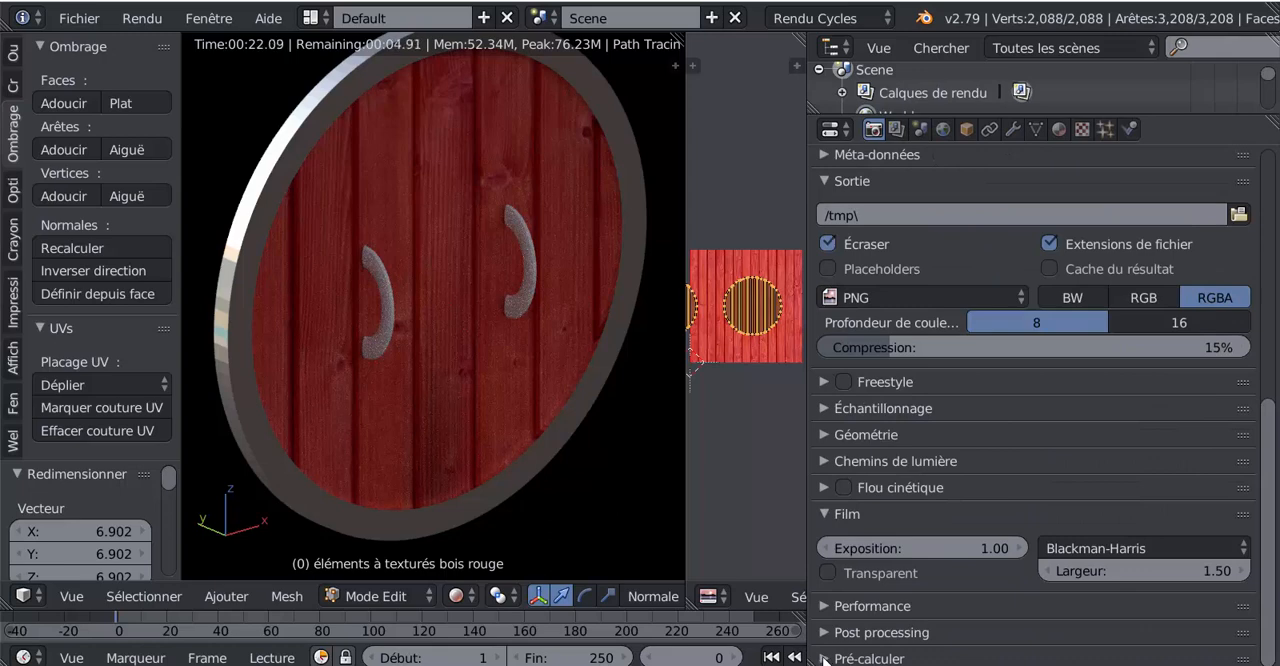
click(823, 604)
scroll(909, 596, down, 6)
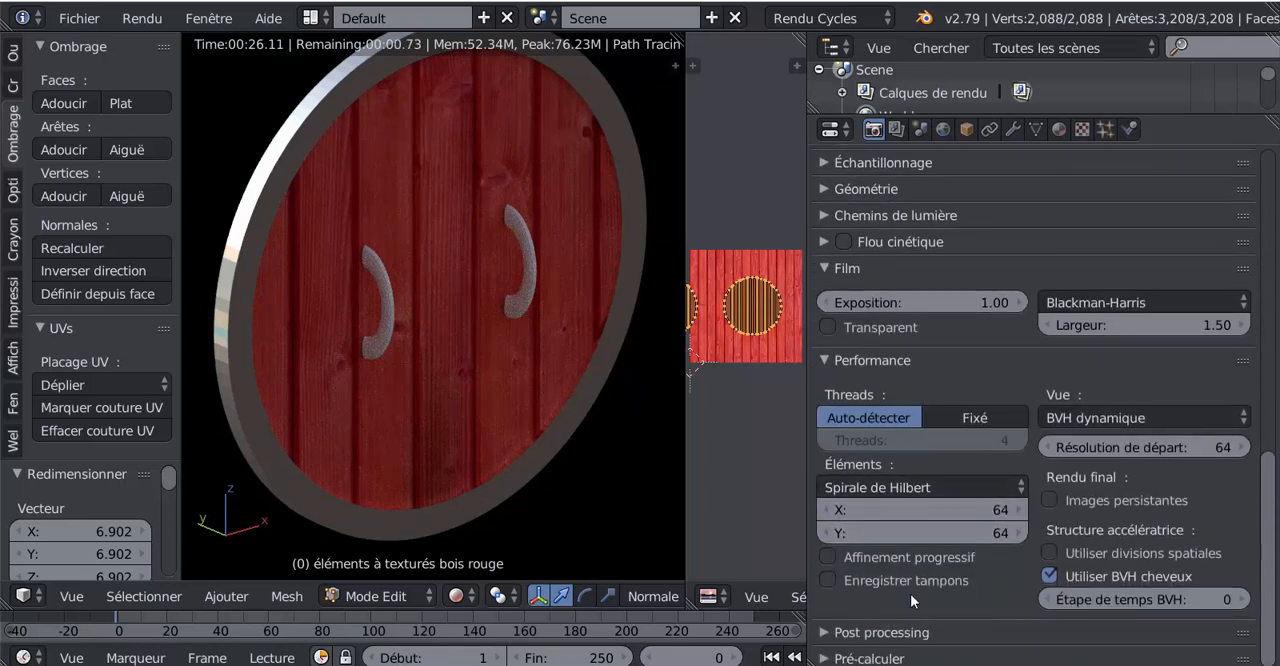
scroll(971, 282, up, 3)
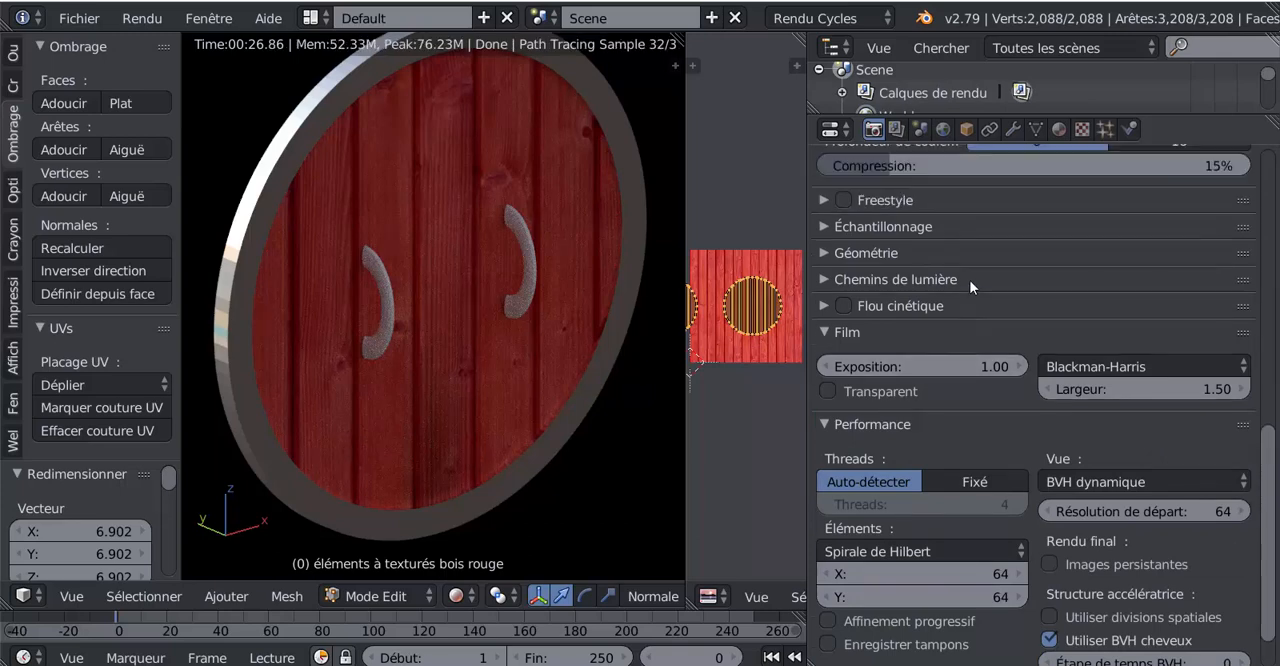
- Look through the scene settings, from audio and custom properties to the rigid body world and Simplify sections
click(920, 130)
scroll(908, 470, down, 8)
scroll(908, 470, down, 4)
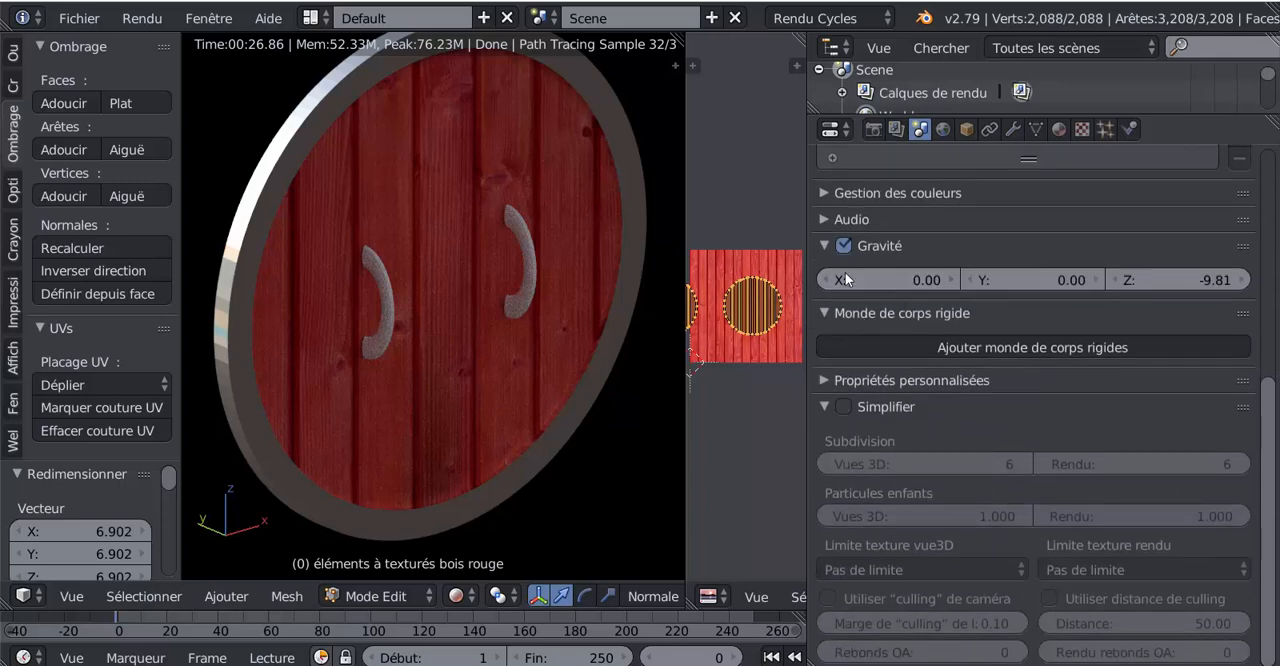
click(823, 219)
click(824, 218)
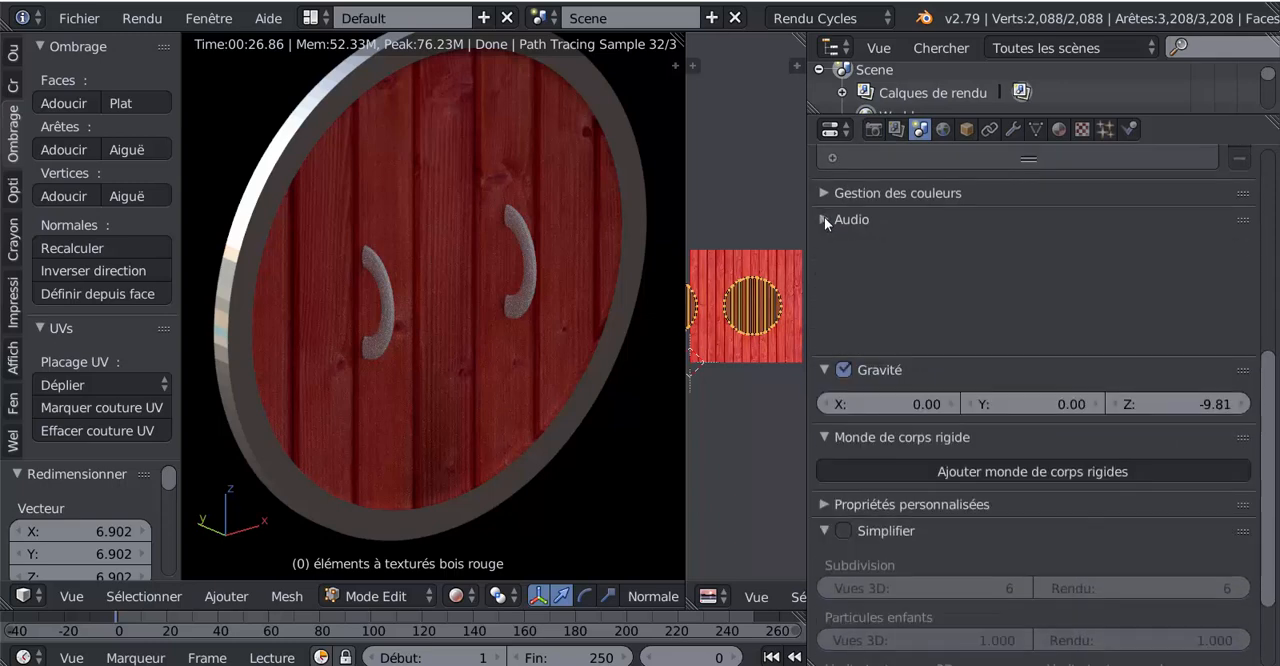
click(823, 380)
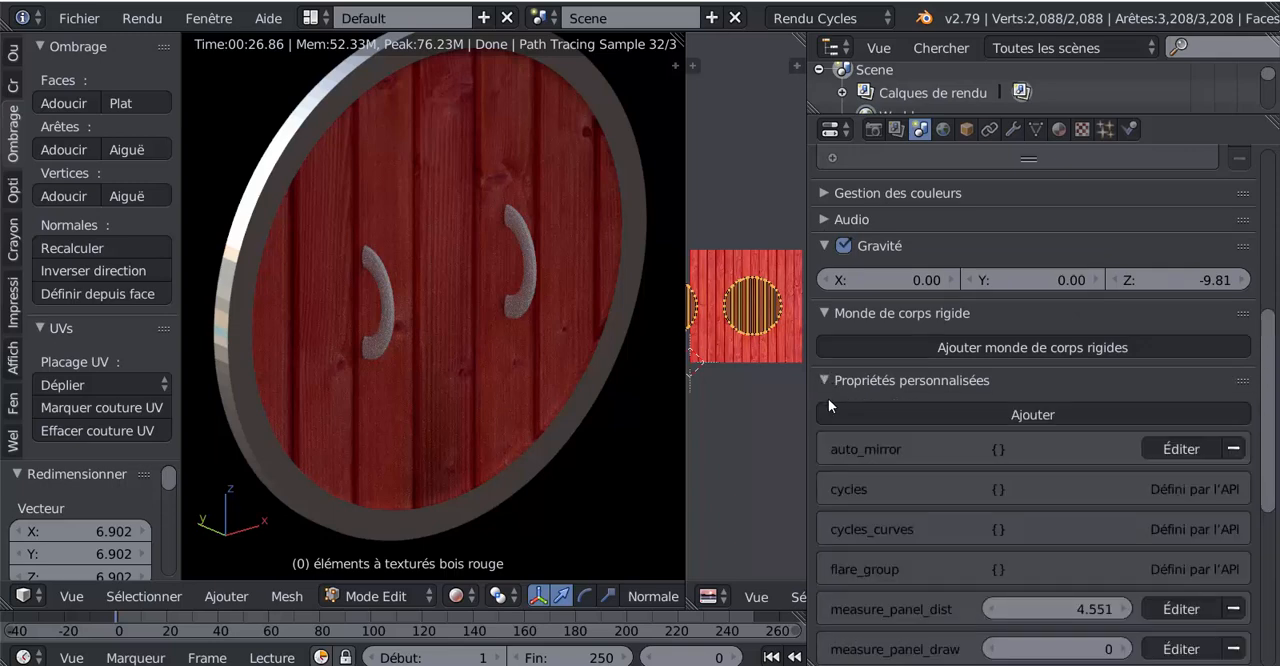
click(826, 380)
click(826, 313)
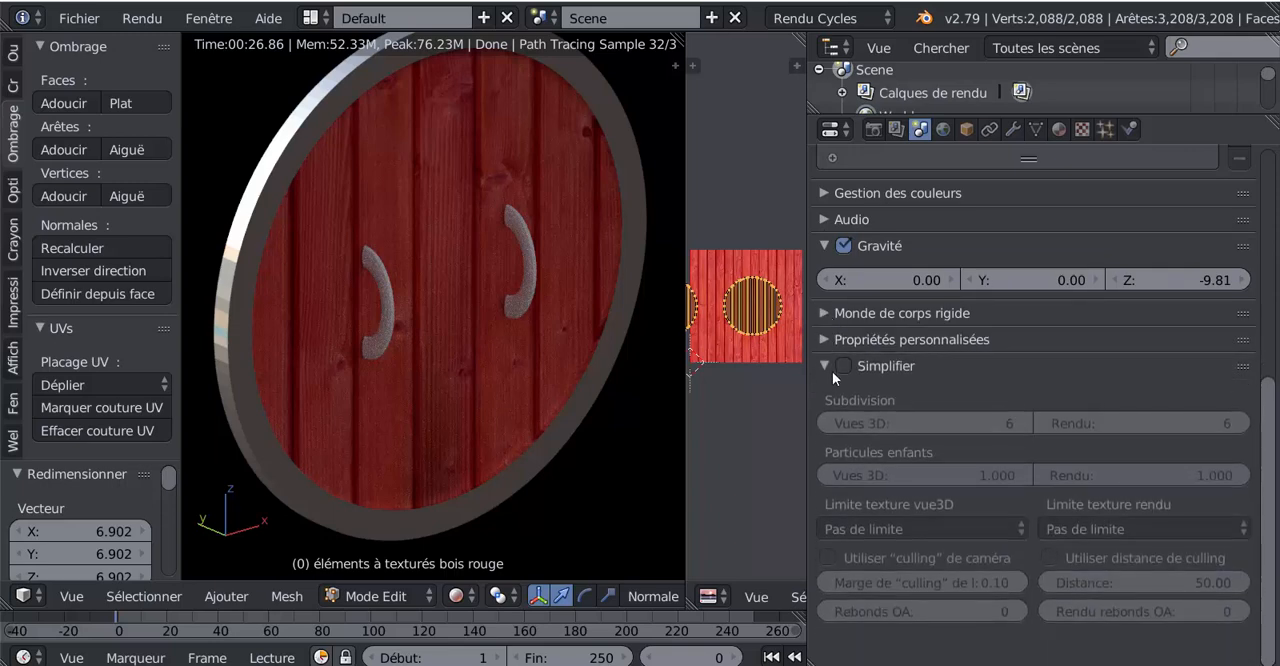
click(825, 366)
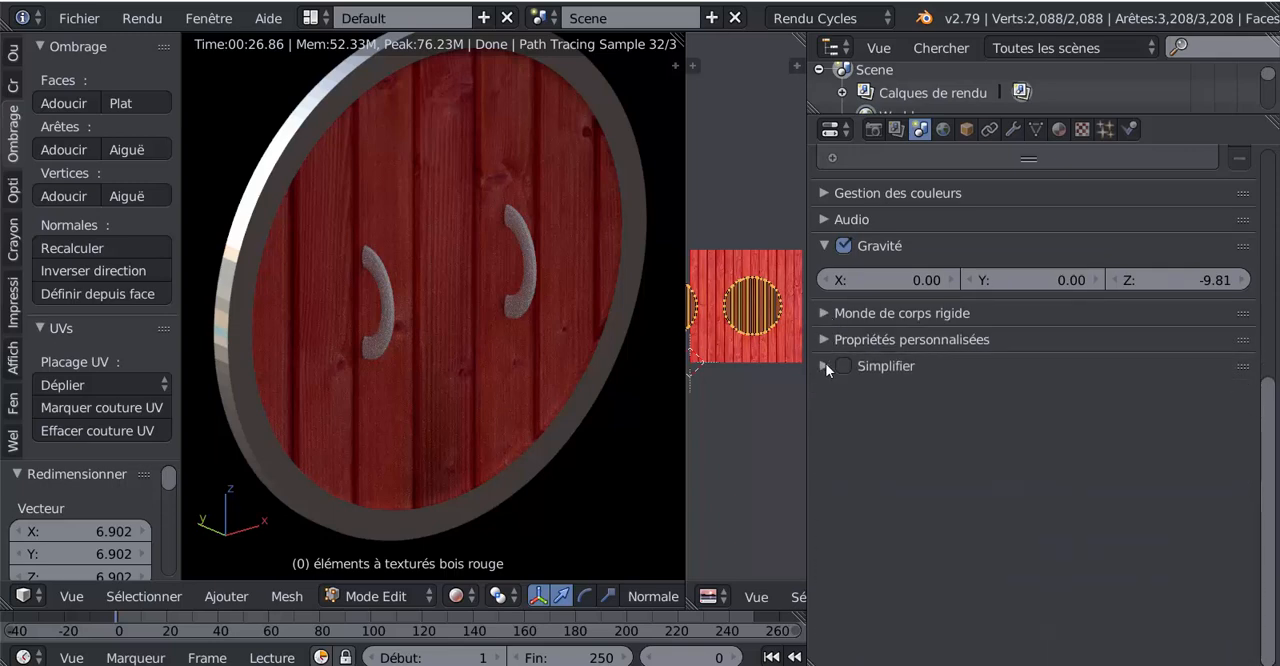
- Enable denoising (Débruitage) on the render layer, examine its options and disable it again
click(896, 129)
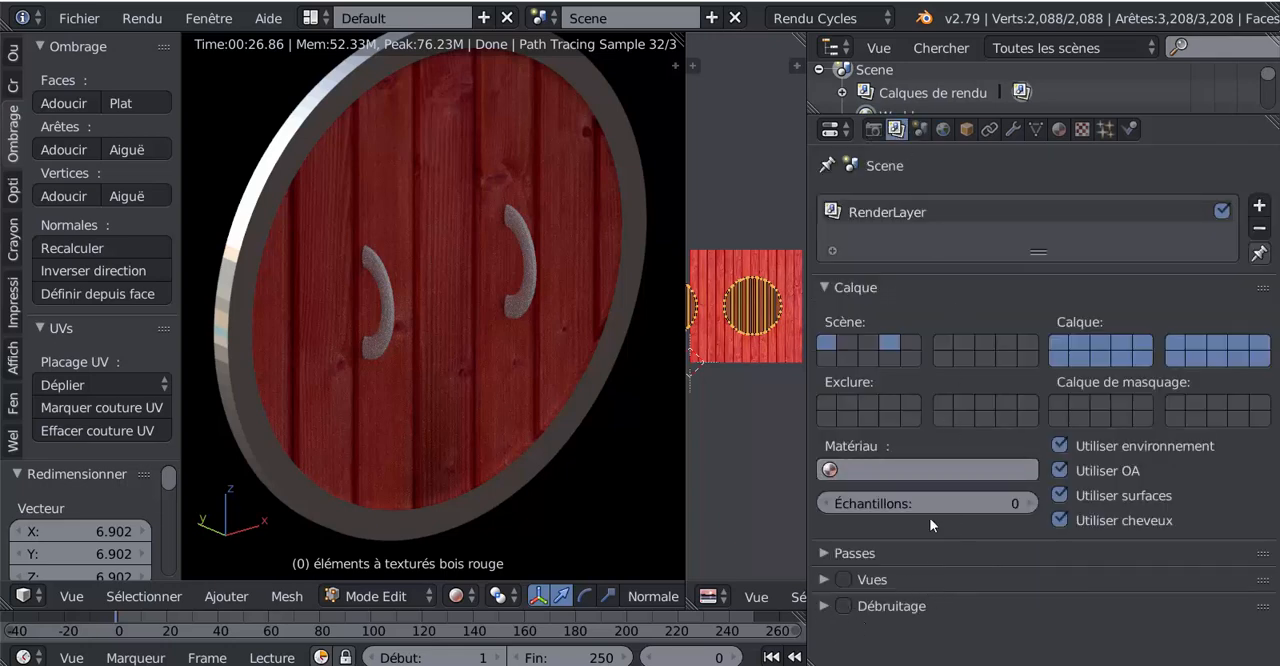
click(844, 606)
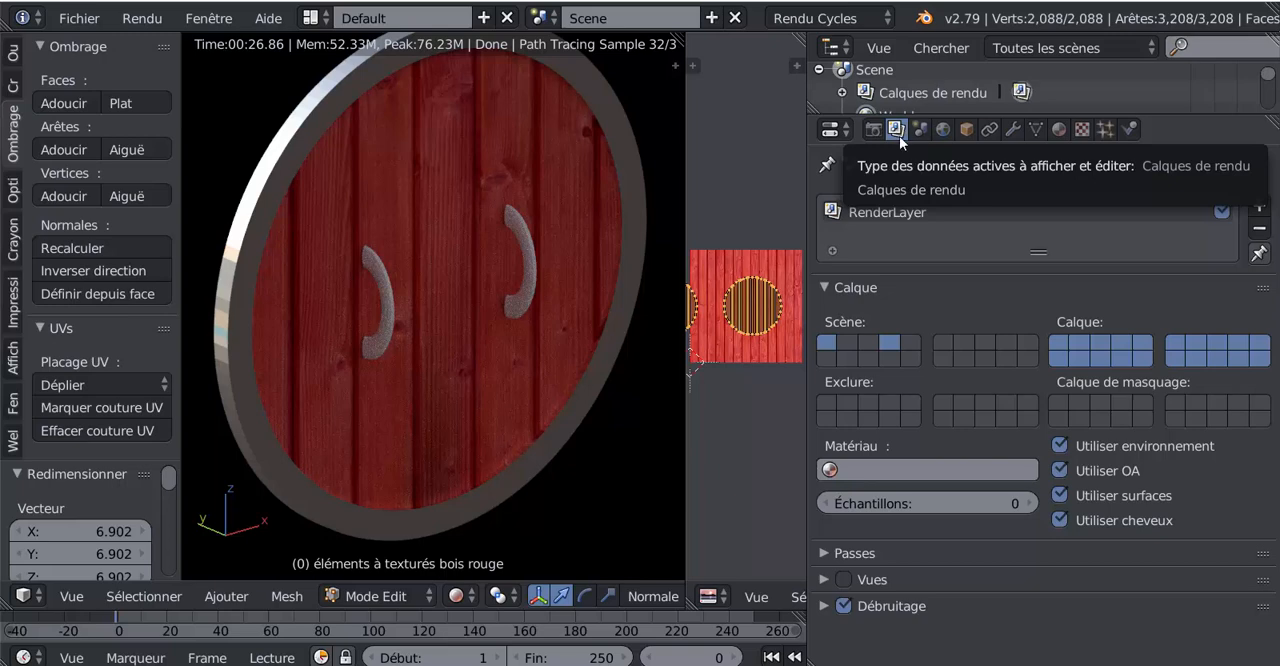
click(825, 606)
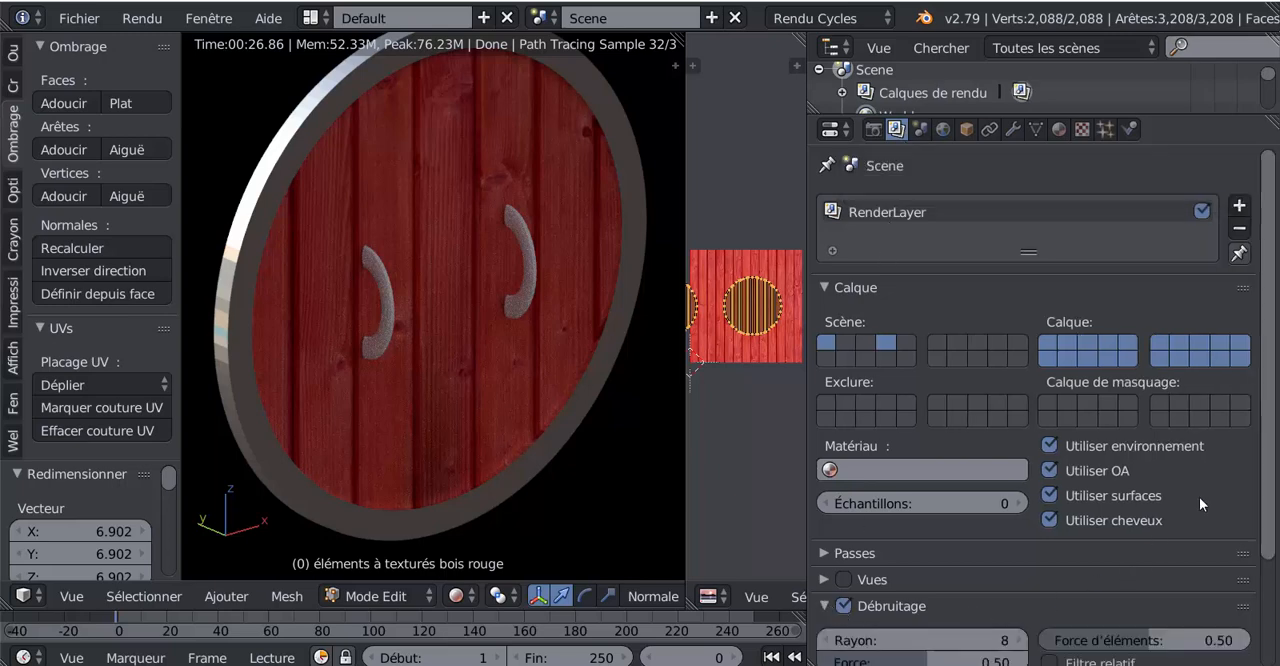
scroll(985, 534, down, 4)
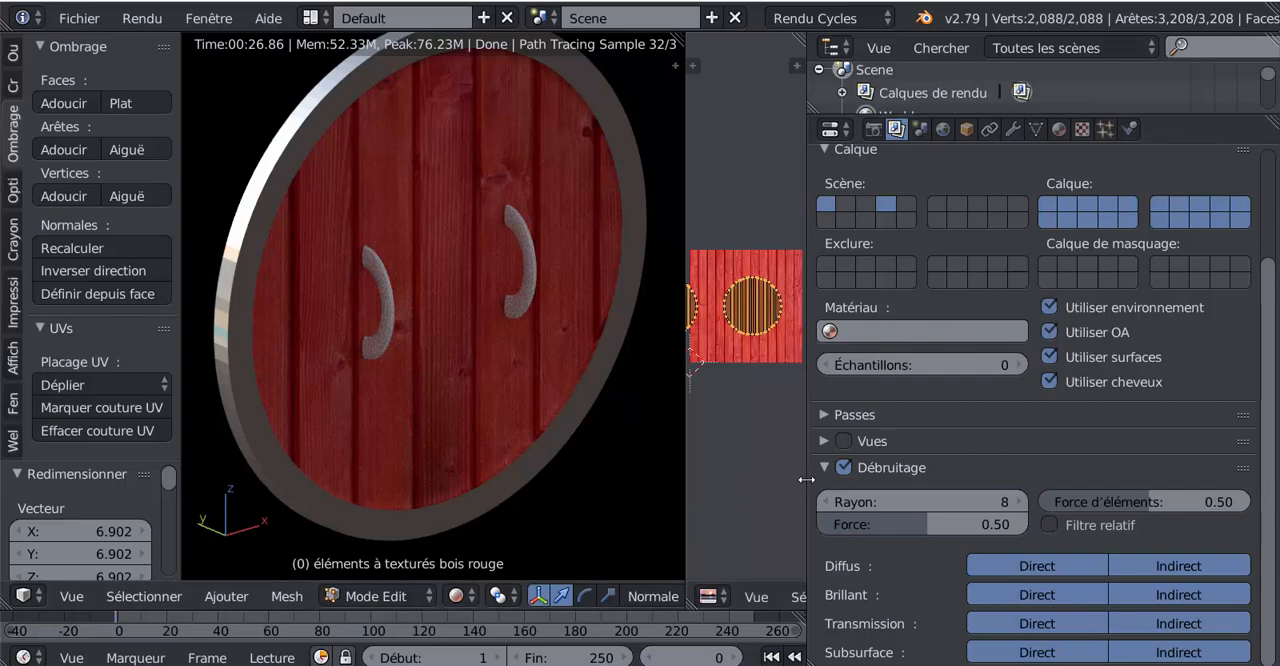
drag(806, 480, 845, 477)
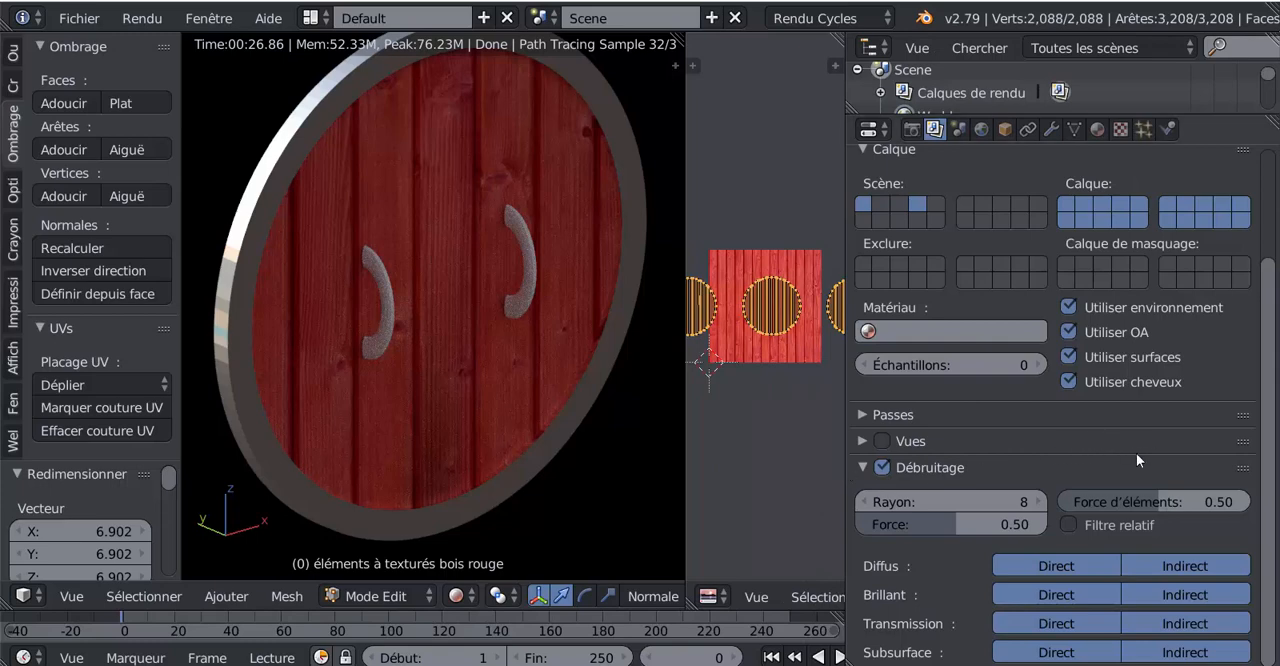
click(884, 466)
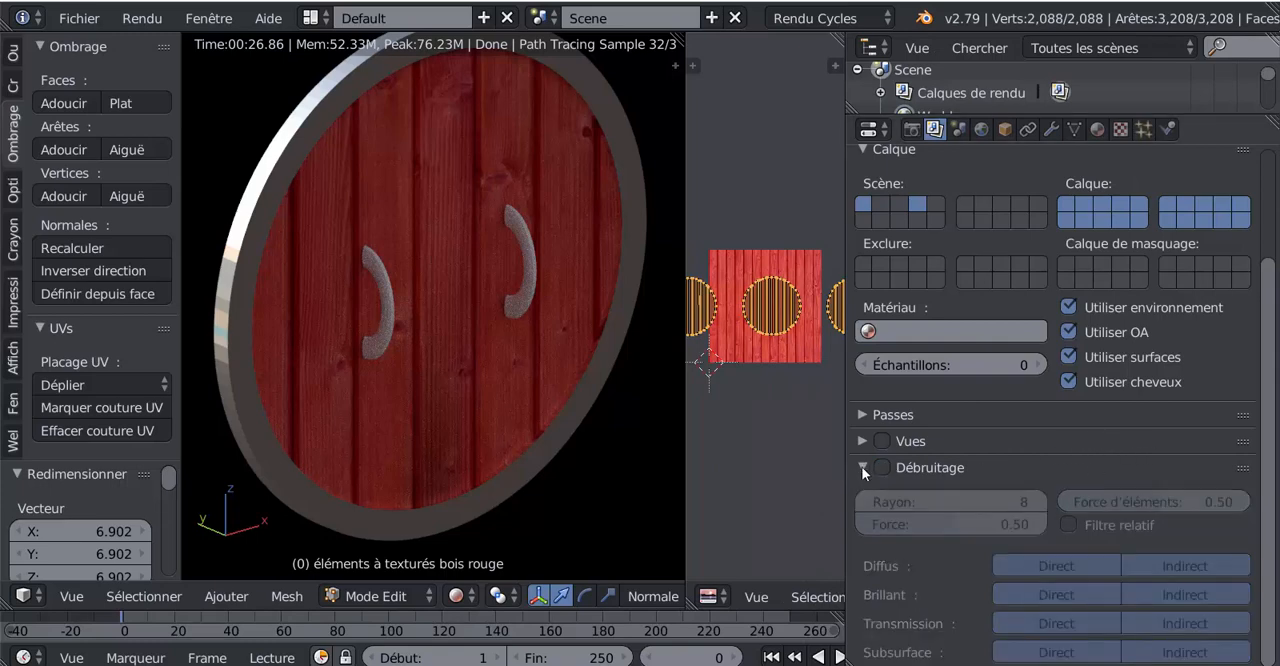
click(862, 466)
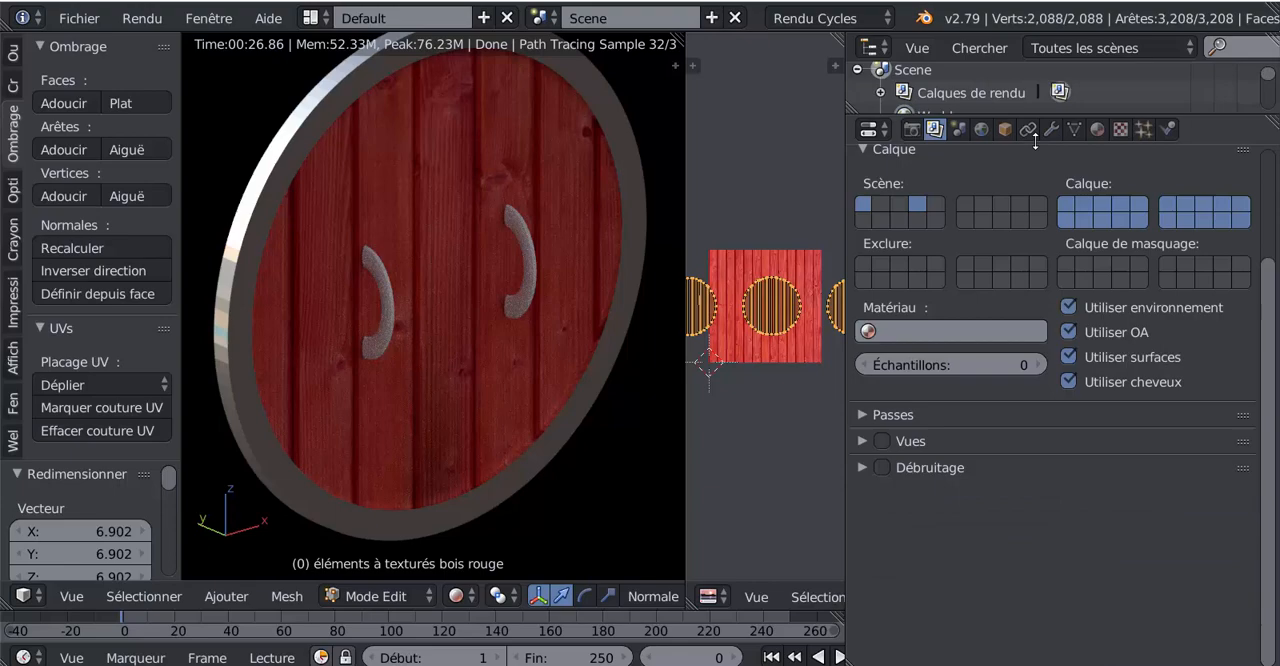
- Return to the red wood material's settings and check the rendered planks across the rows of shields from another angle
click(1097, 129)
scroll(540, 495, down, 4)
scroll(539, 496, down, 4)
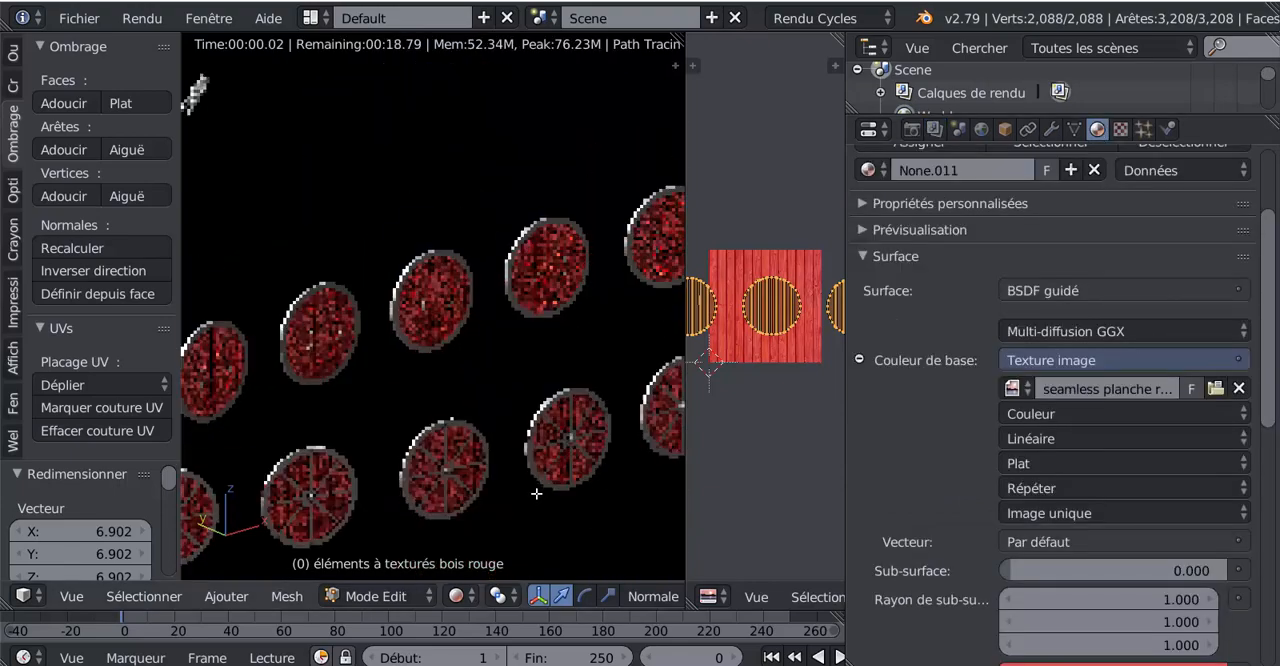
middle_drag(535, 494, 338, 475)
scroll(374, 475, up, 2)
scroll(338, 475, up, 3)
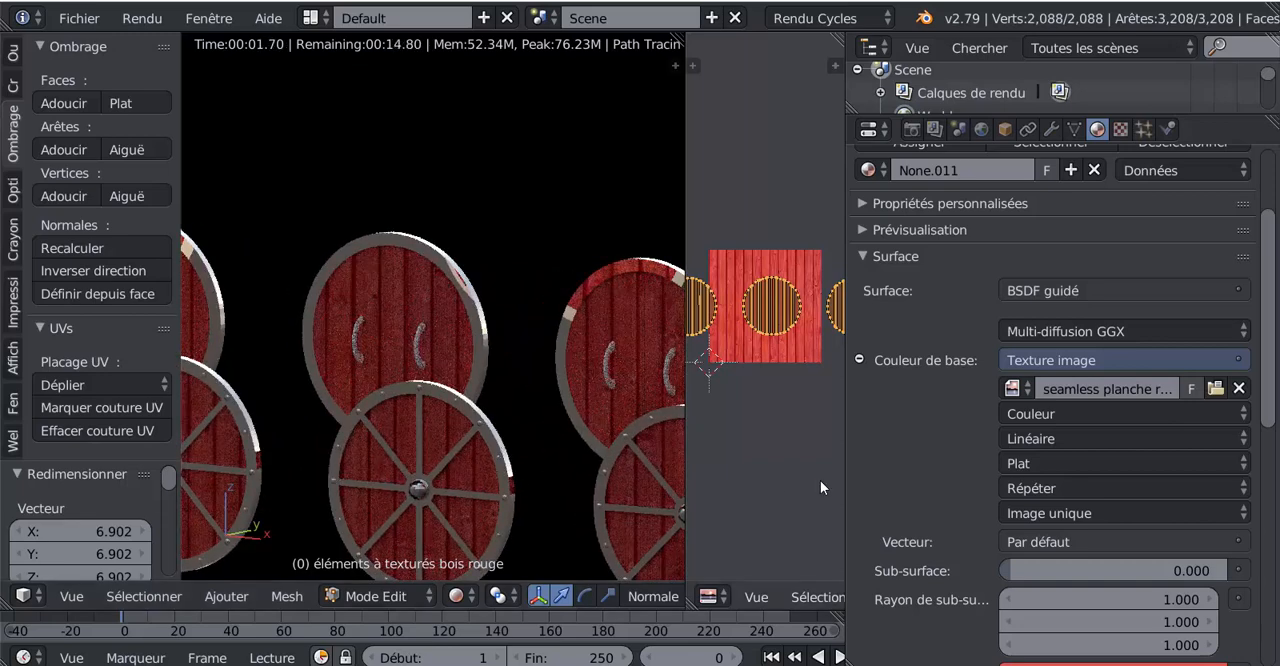
drag(844, 456, 832, 455)
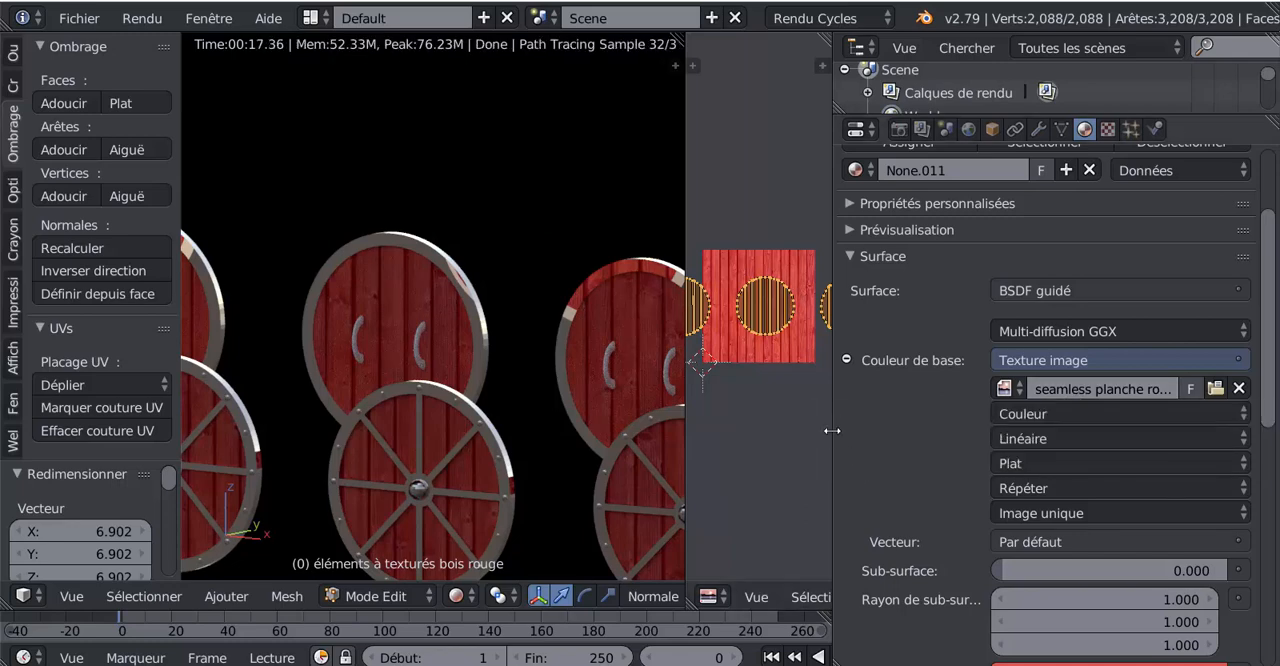
- Enlarge the UV editor and examine how the shields' UV islands are laid out over the red plank texture
drag(833, 426, 1175, 426)
scroll(951, 327, up, 4)
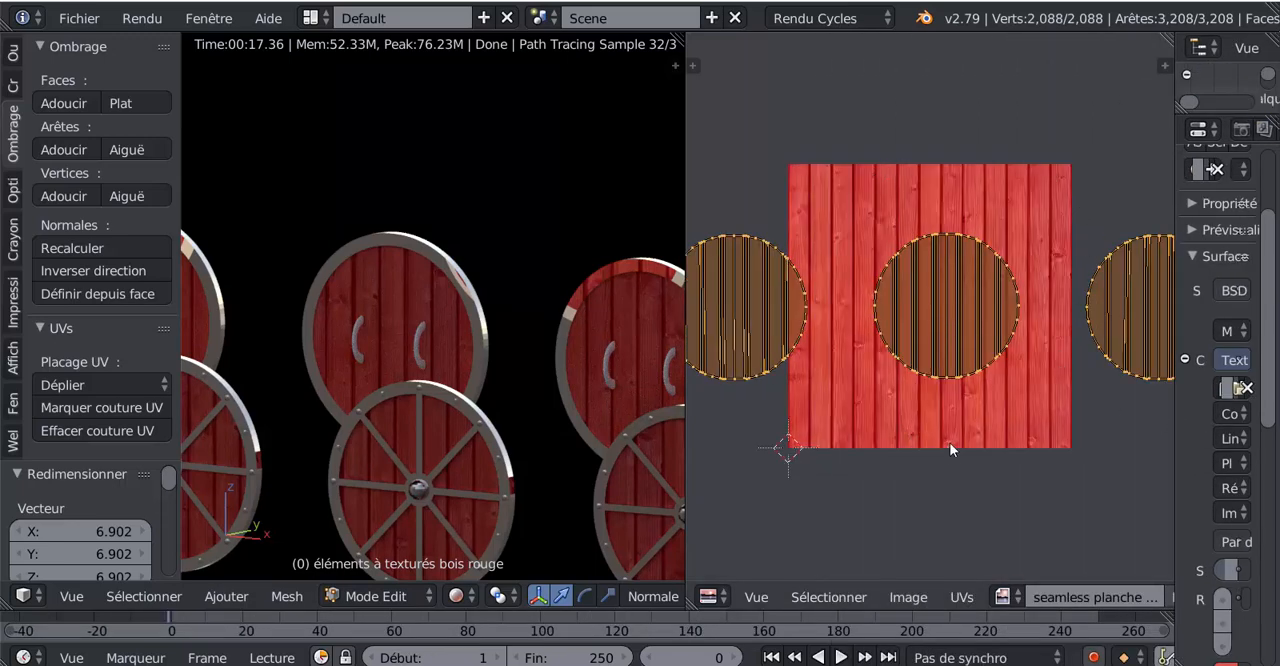
scroll(928, 434, down, 3)
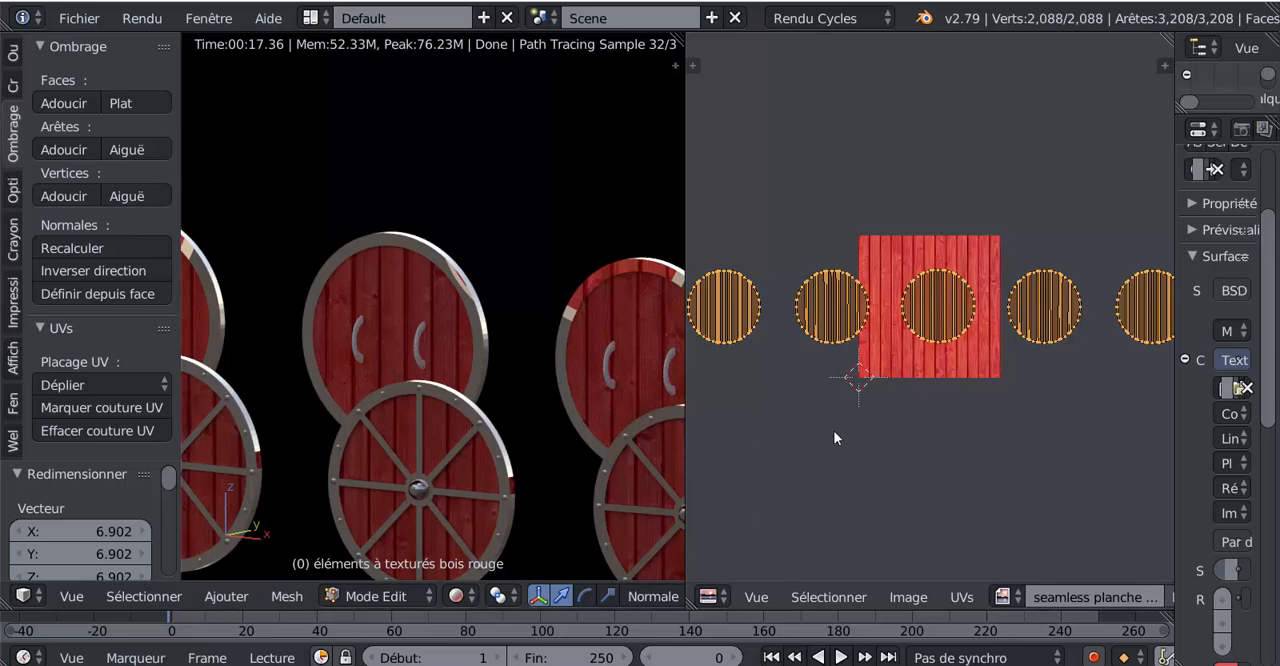
scroll(873, 440, up, 2)
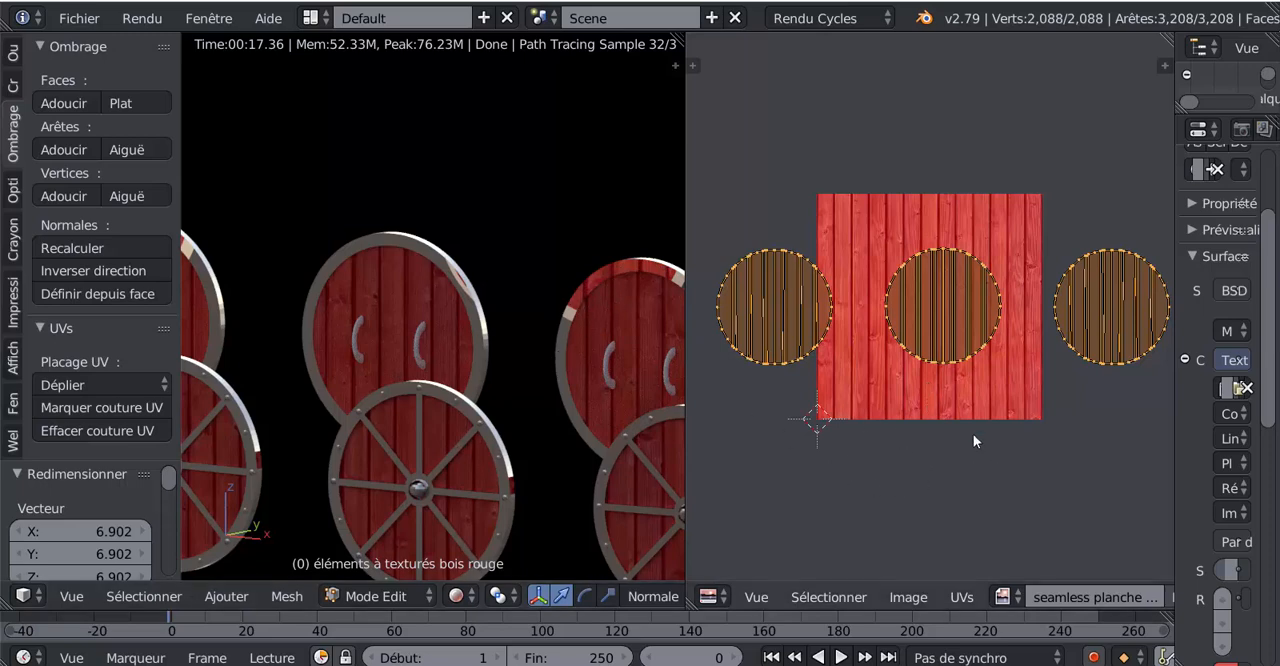
scroll(963, 352, down, 8)
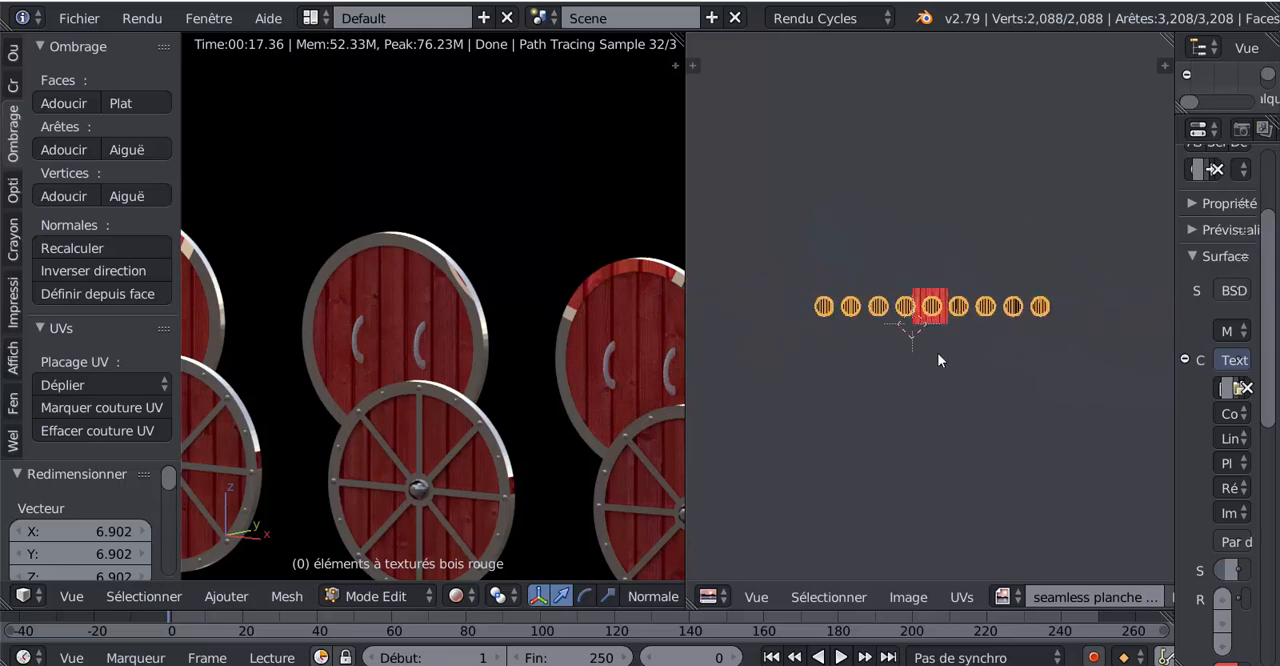
scroll(934, 379, up, 2)
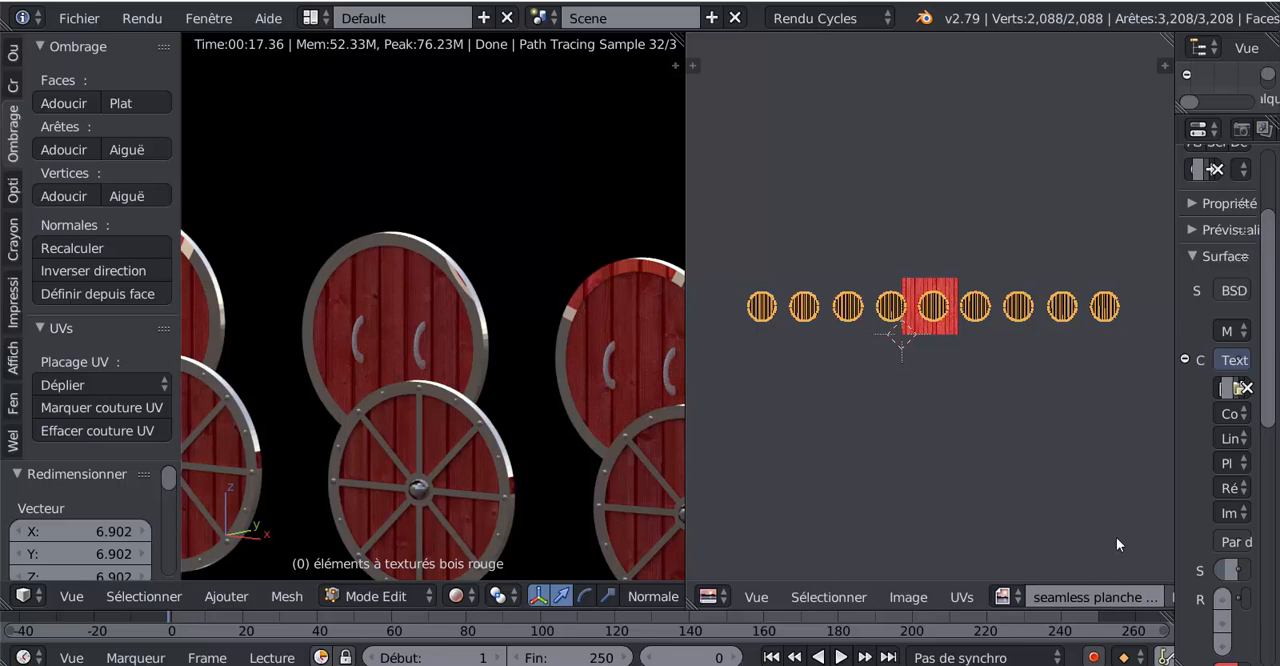
- Try scaling all the shields' UV islands down by a factor of 0.108 and inspect the planks on one rendered shield
key(s)
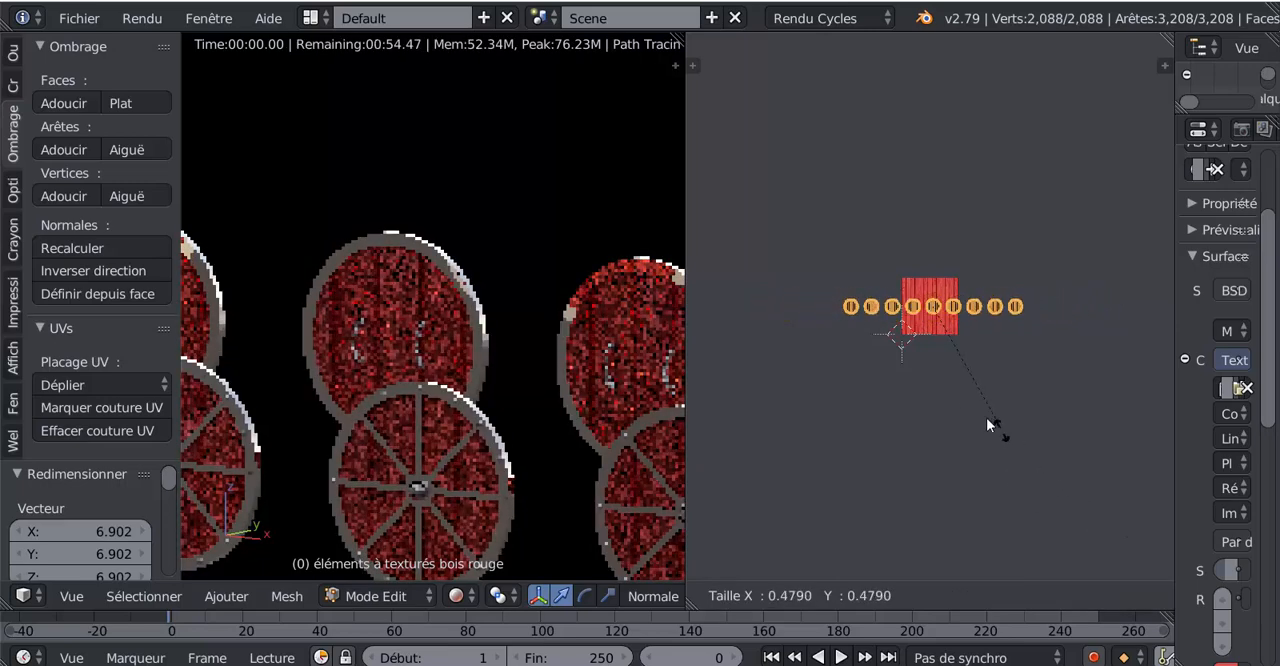
click(918, 340)
scroll(845, 515, up, 3)
scroll(512, 478, up, 2)
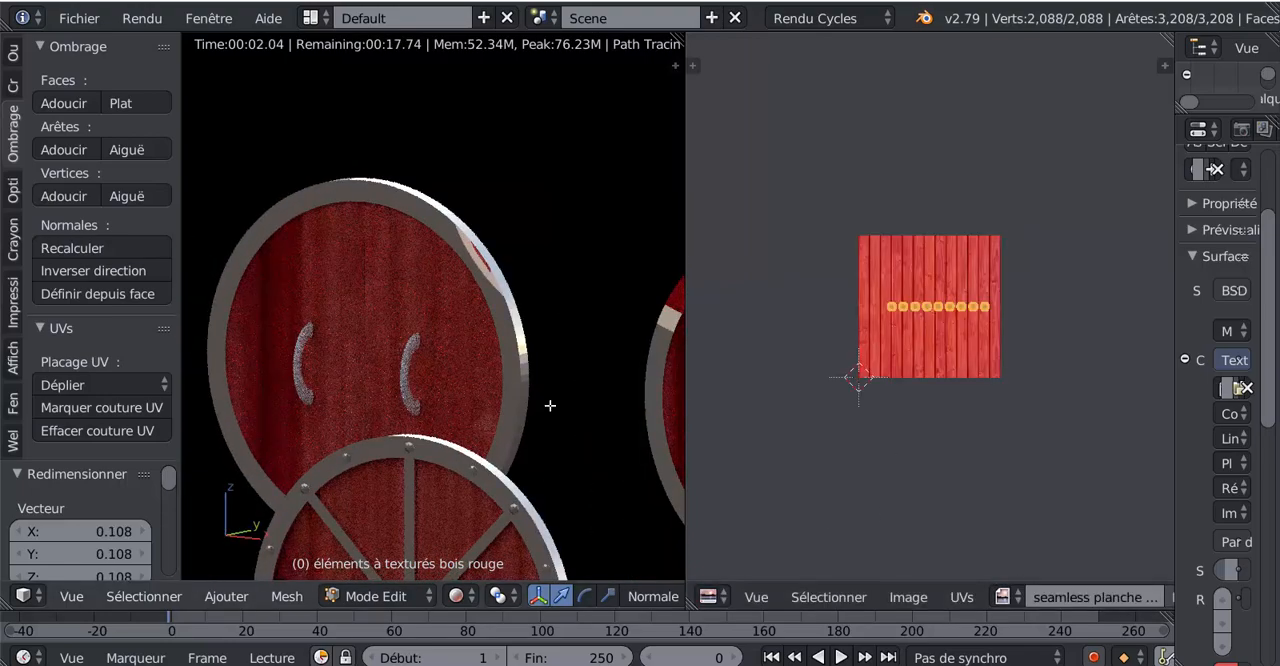
scroll(710, 370, up, 3)
scroll(508, 380, up, 2)
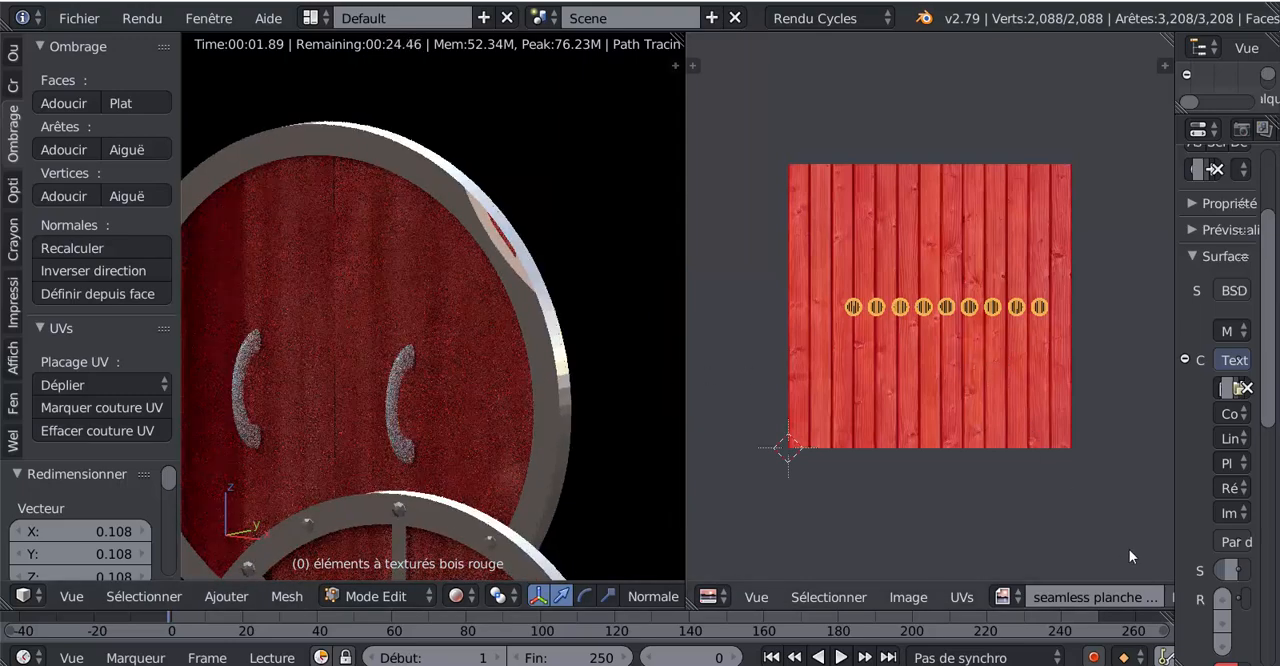
- Try shrinking the UV islands further by a factor of 0.066, within a single plank of the texture
key(s)
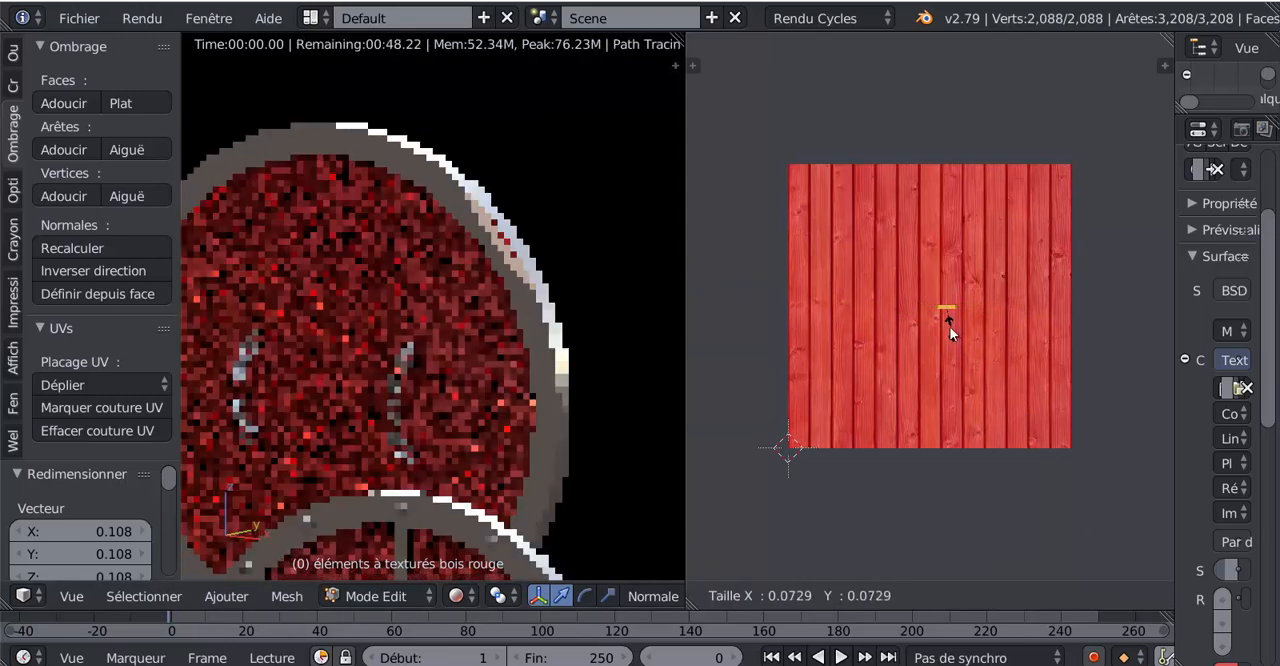
click(949, 327)
scroll(952, 359, up, 4)
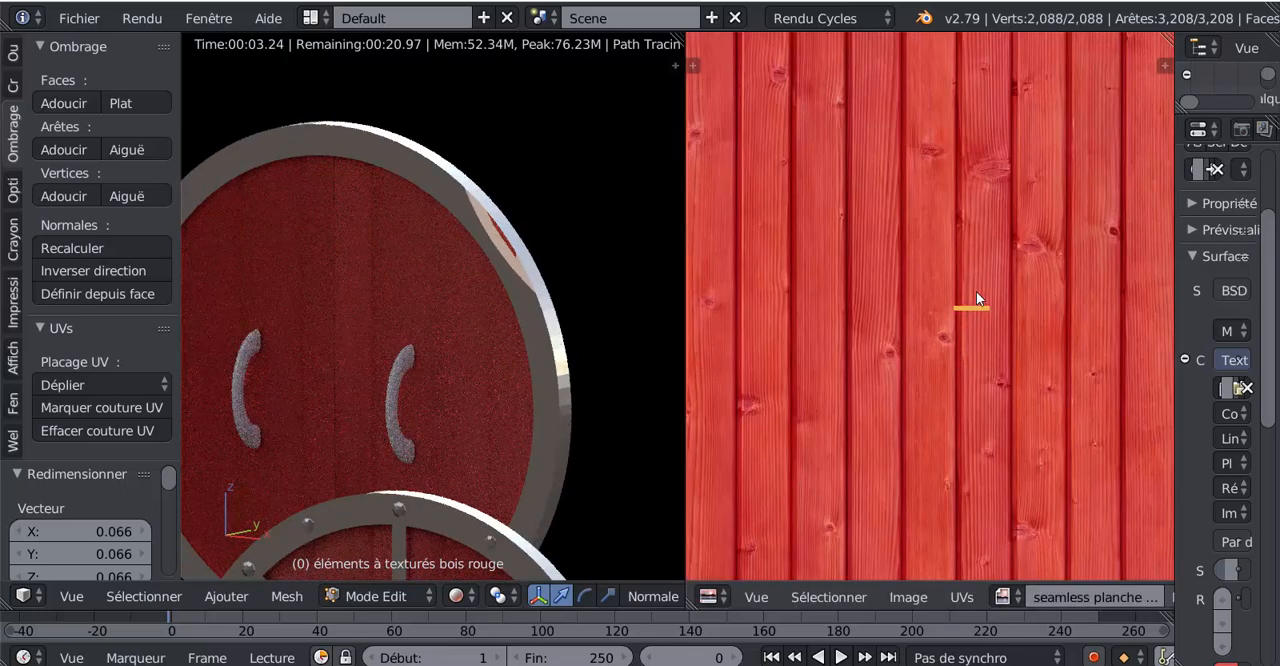
scroll(979, 415, down, 10)
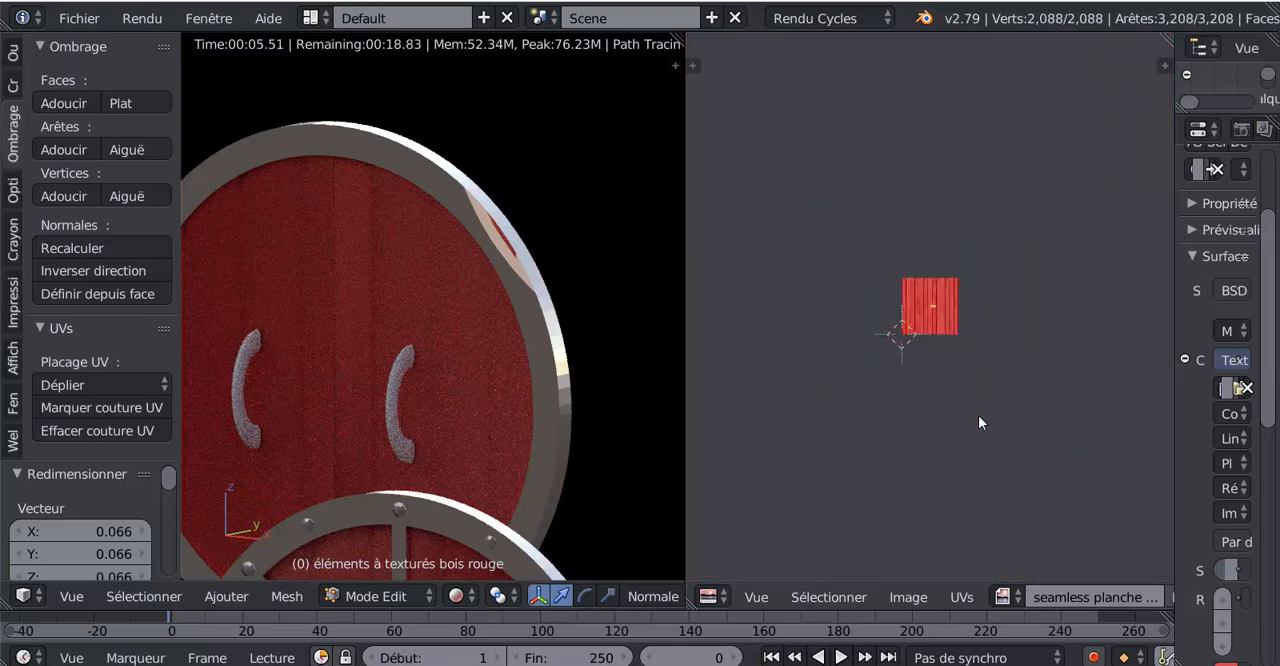
- Try enlarging the tiny UV islands again, cancel it and undo the reductions made to the shields' UVs
key(s)
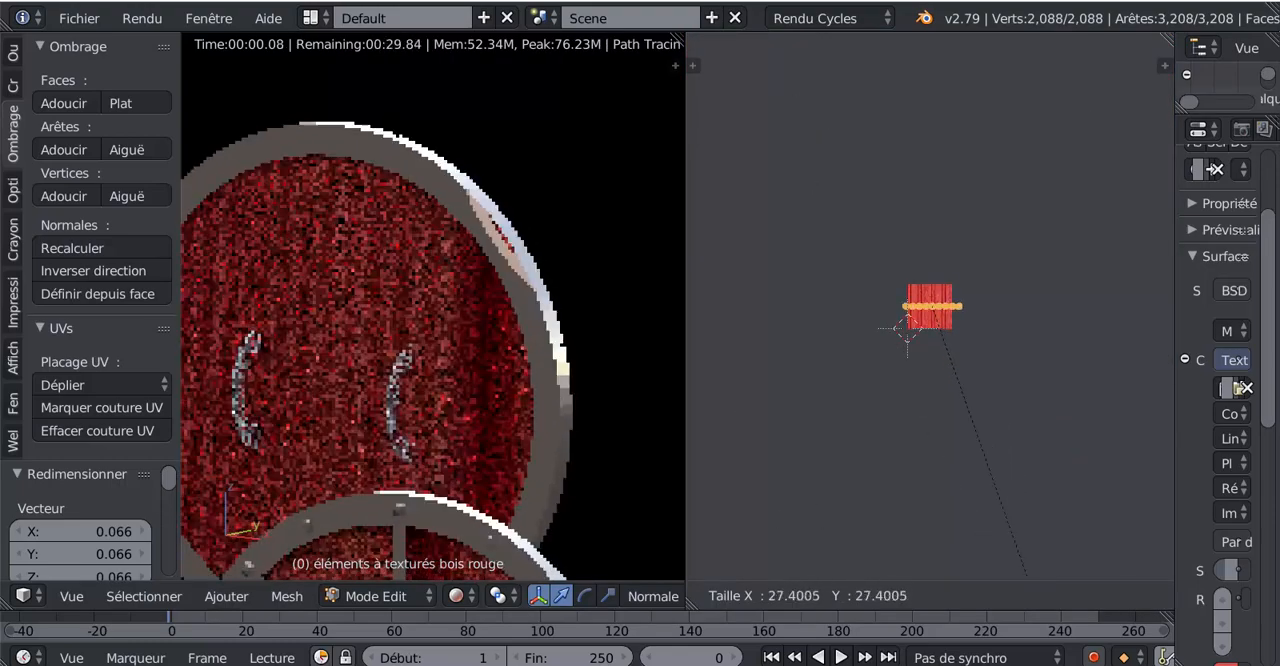
click(1026, 394)
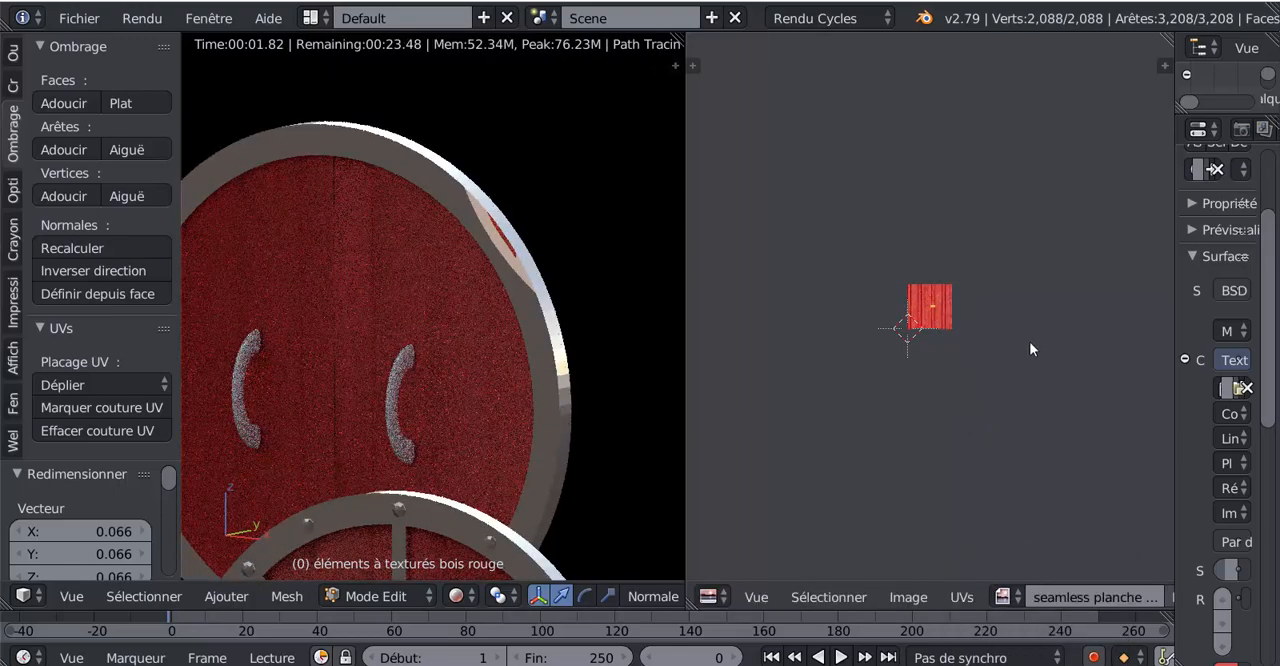
key(ctrl+z)
key(ctrl+z)
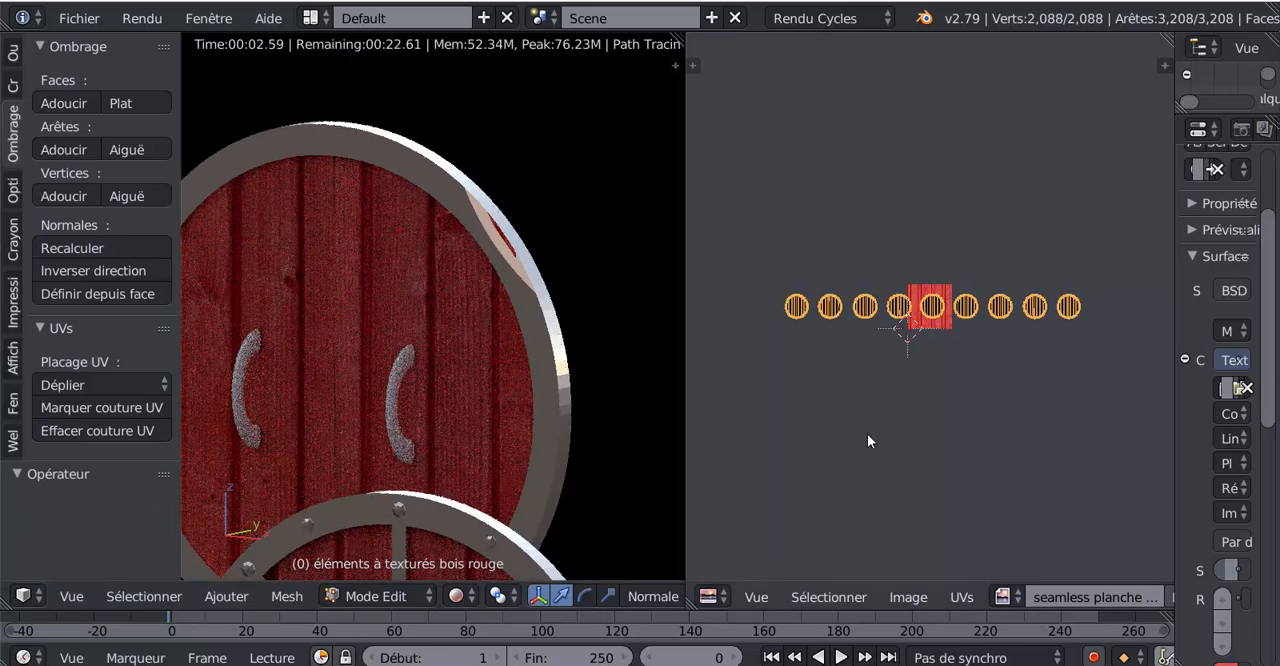
scroll(878, 422, down, 2)
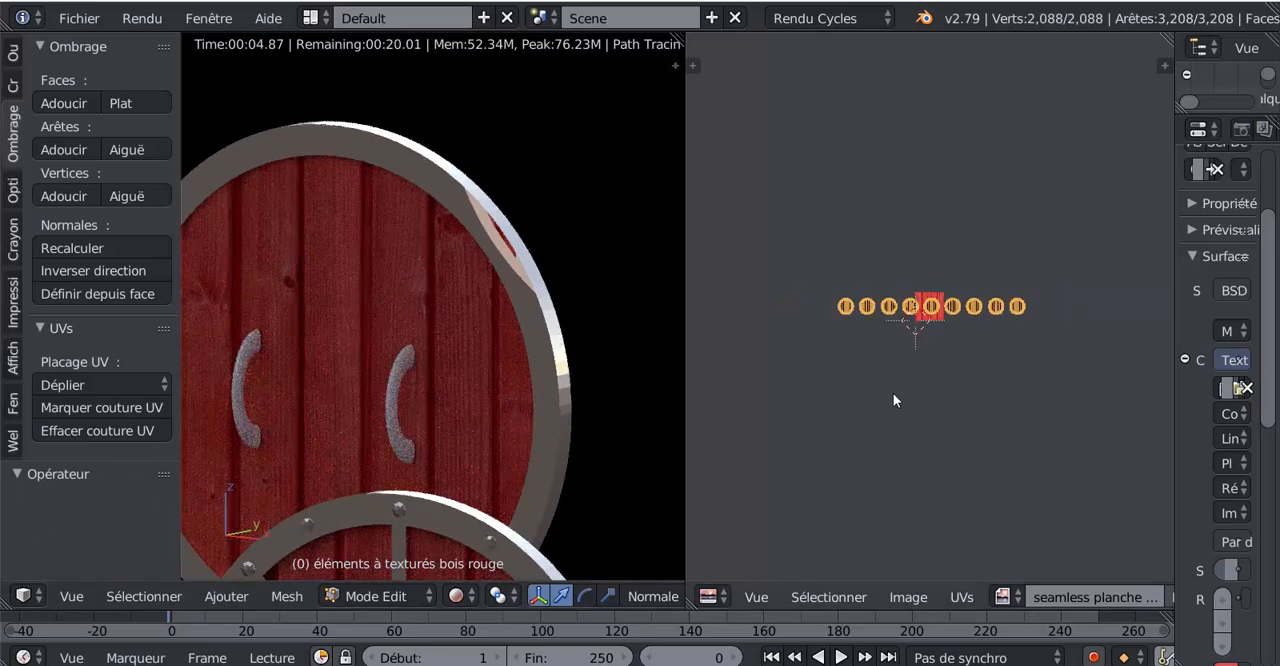
- Try enlarging the shields' UV islands by a factor of 17.22, check the planks from an angle and undo the scaling
key(s)
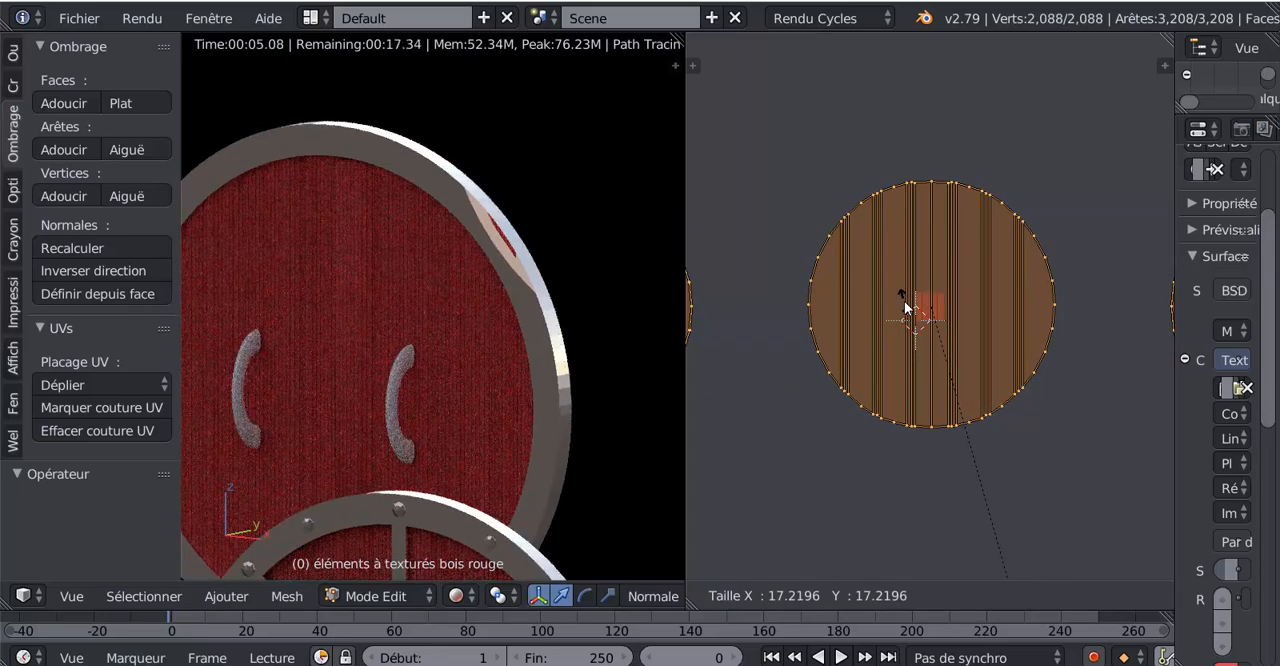
click(904, 303)
middle_drag(575, 395, 420, 369)
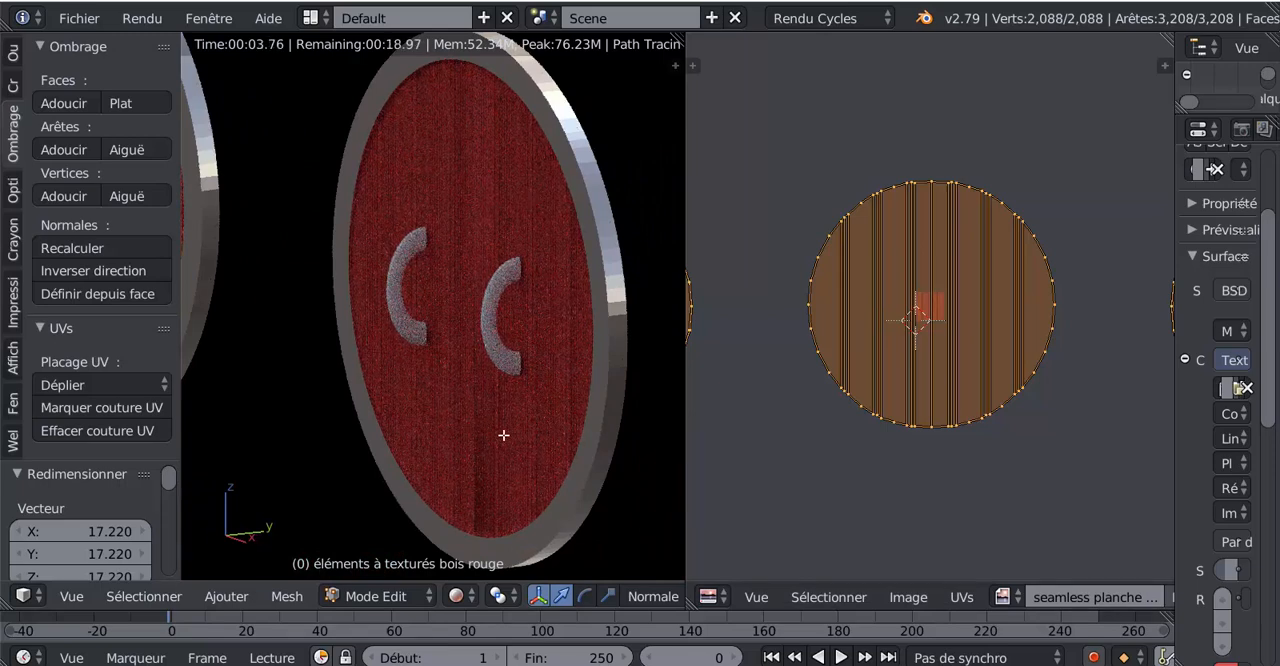
scroll(818, 419, down, 2)
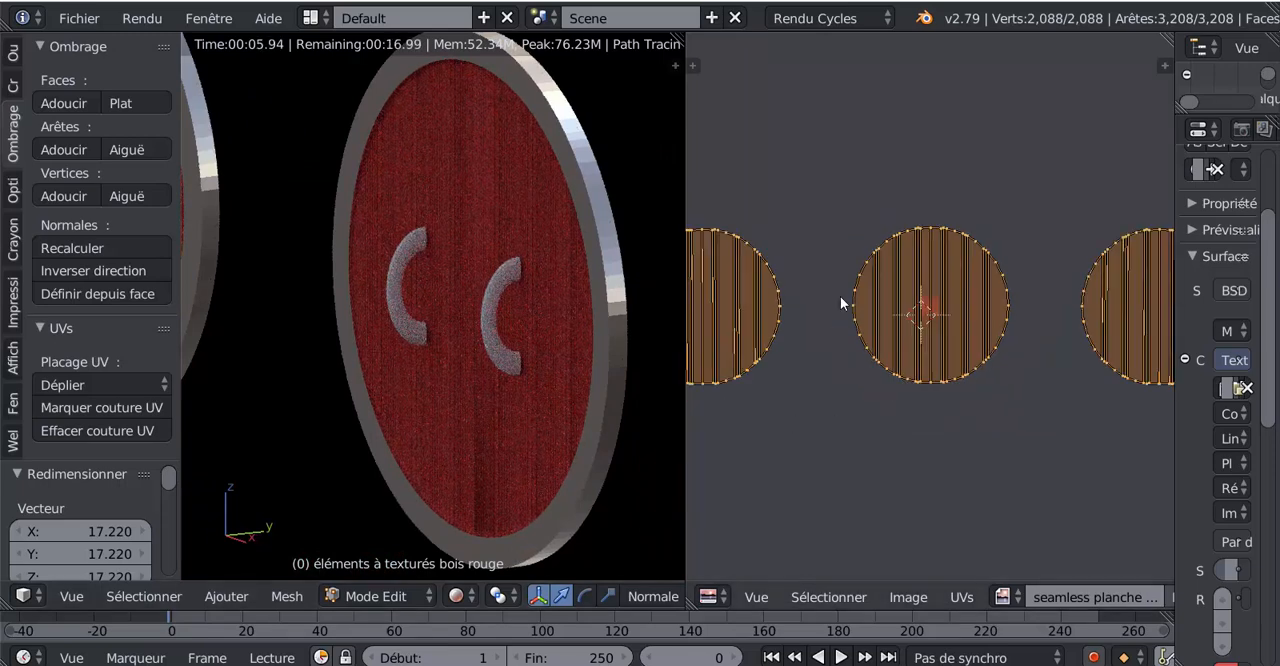
key(ctrl+z)
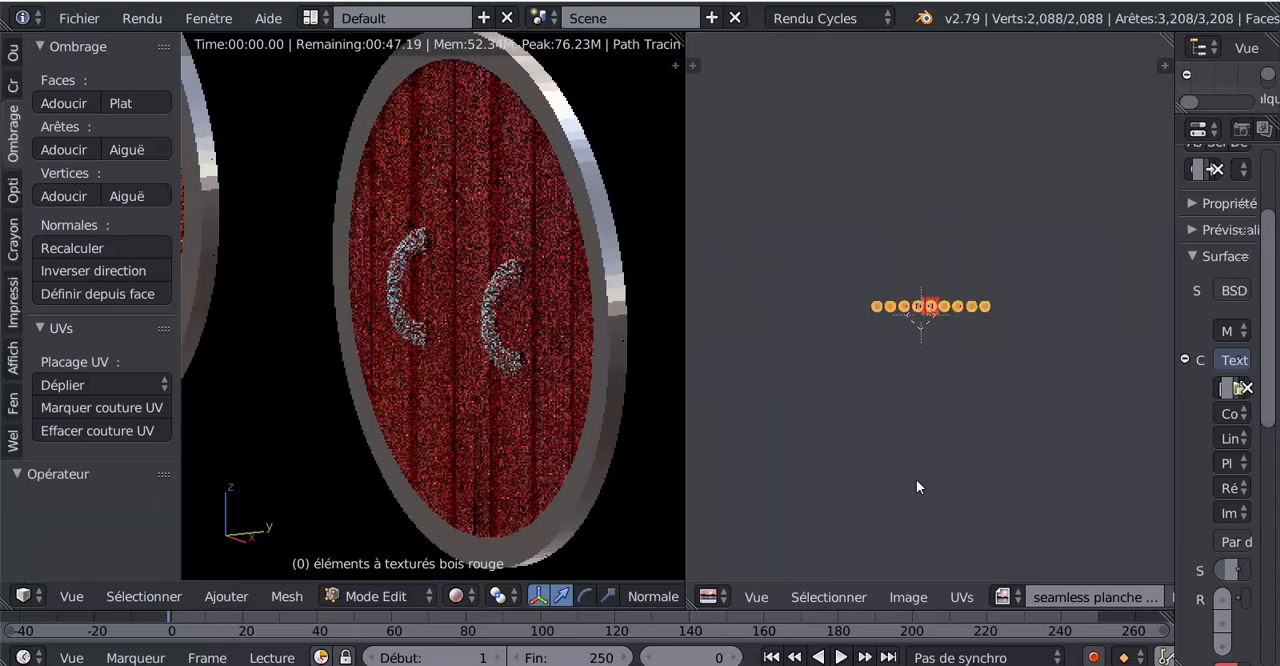
- Check the planks across both rows of shields and bring the red wood material's settings back into full view
scroll(914, 475, up, 3)
scroll(402, 443, down, 7)
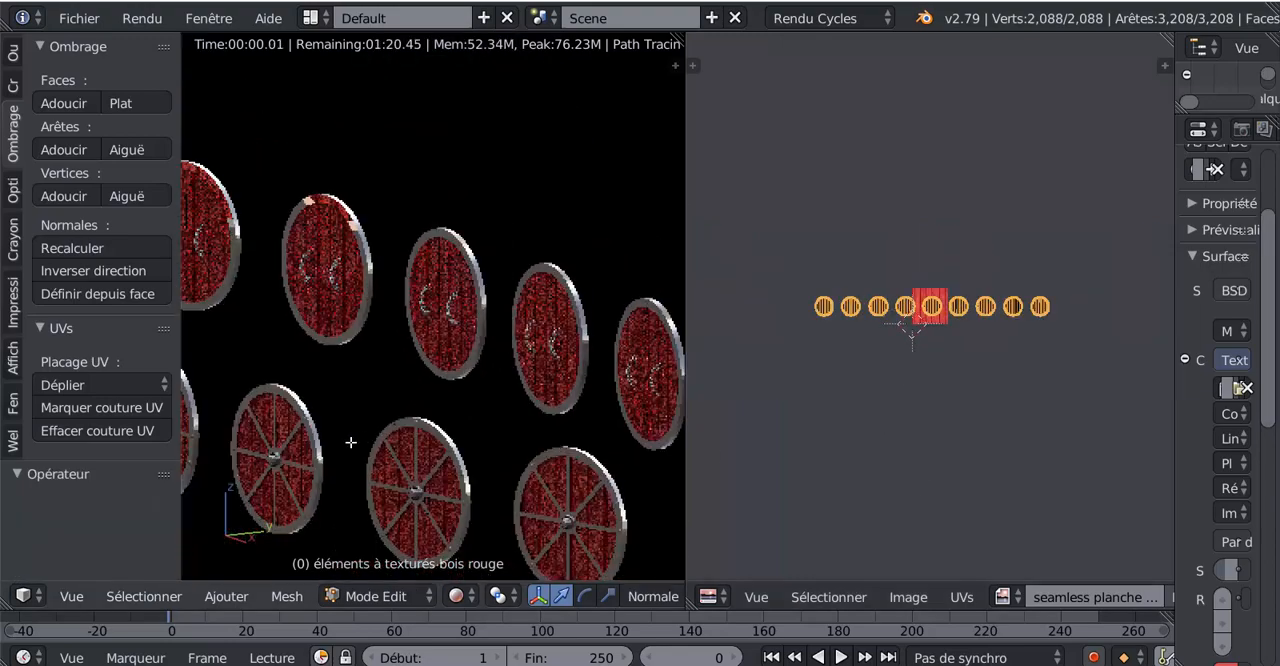
middle_drag(351, 443, 592, 450)
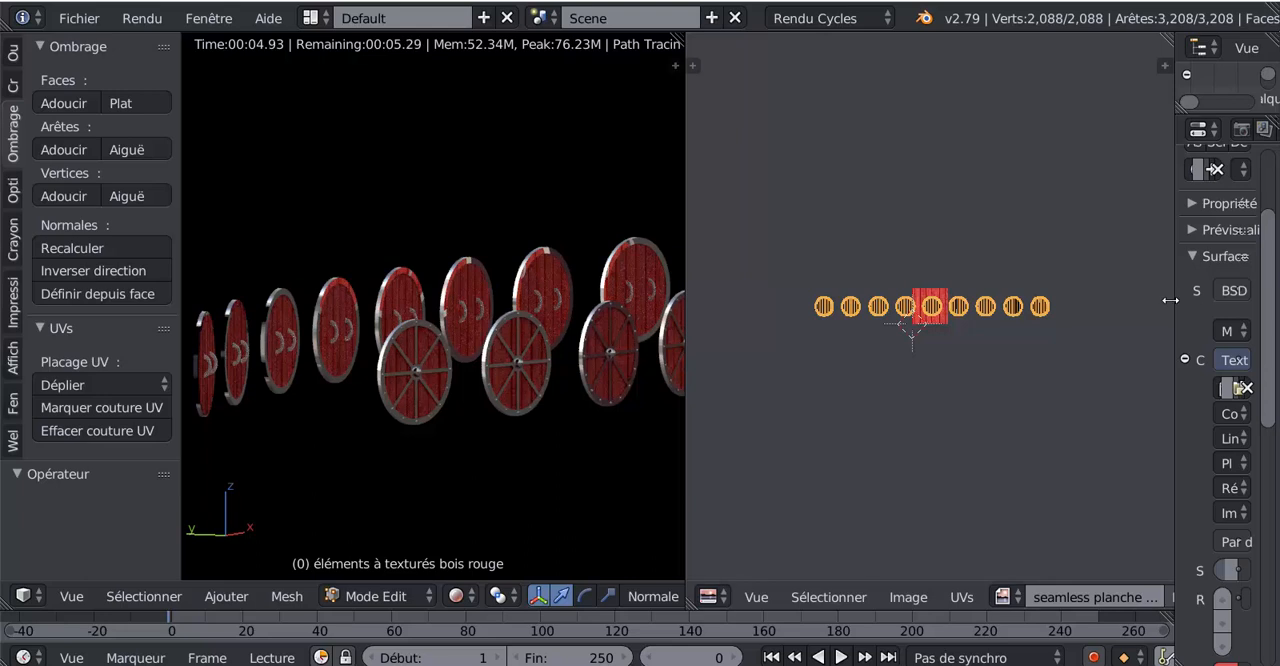
drag(1175, 307, 917, 323)
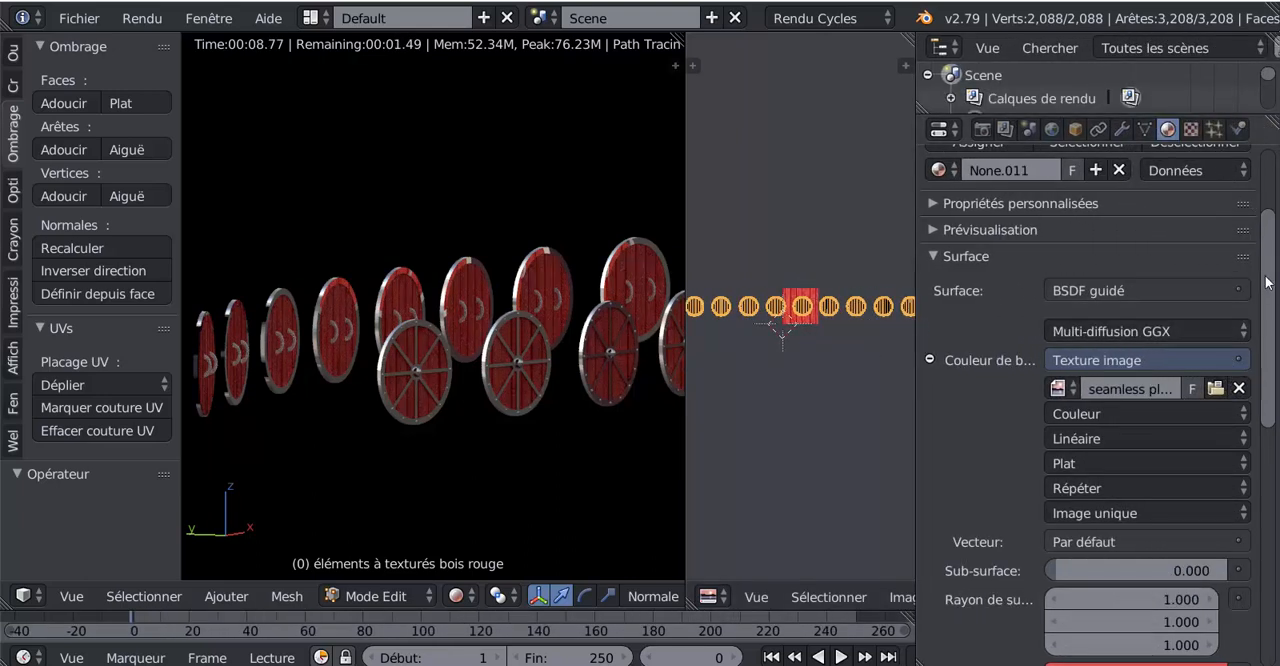
scroll(1200, 345, down, 3)
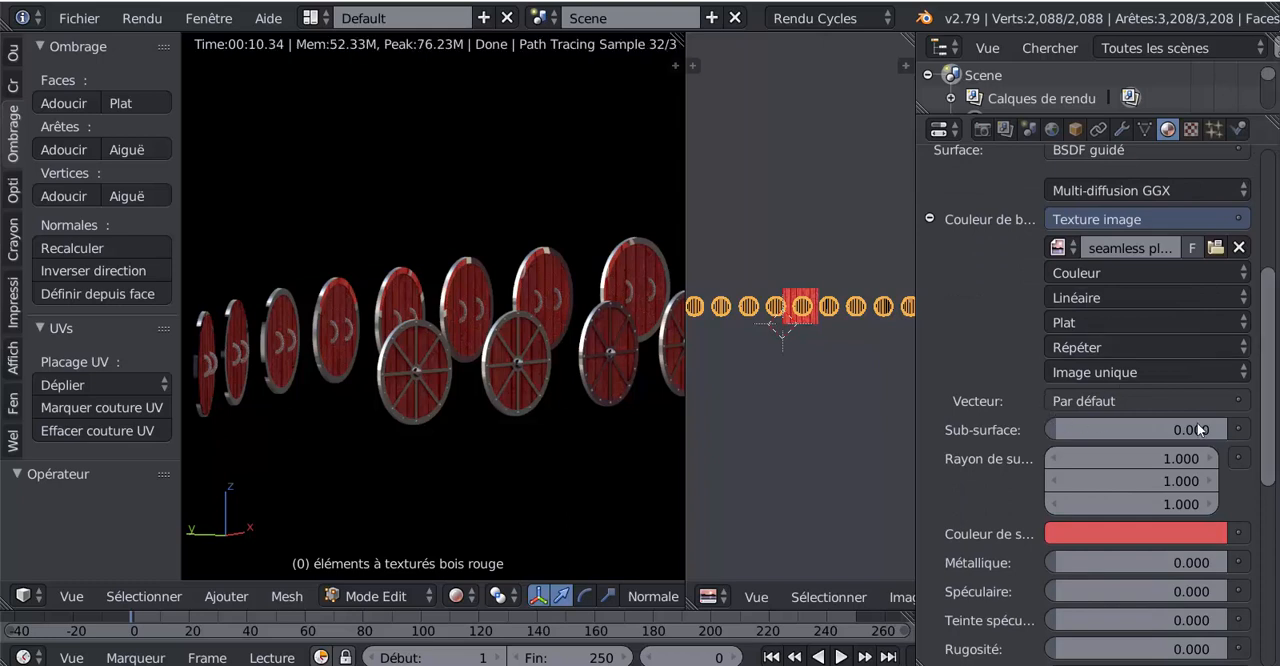
drag(1270, 375, 1276, 220)
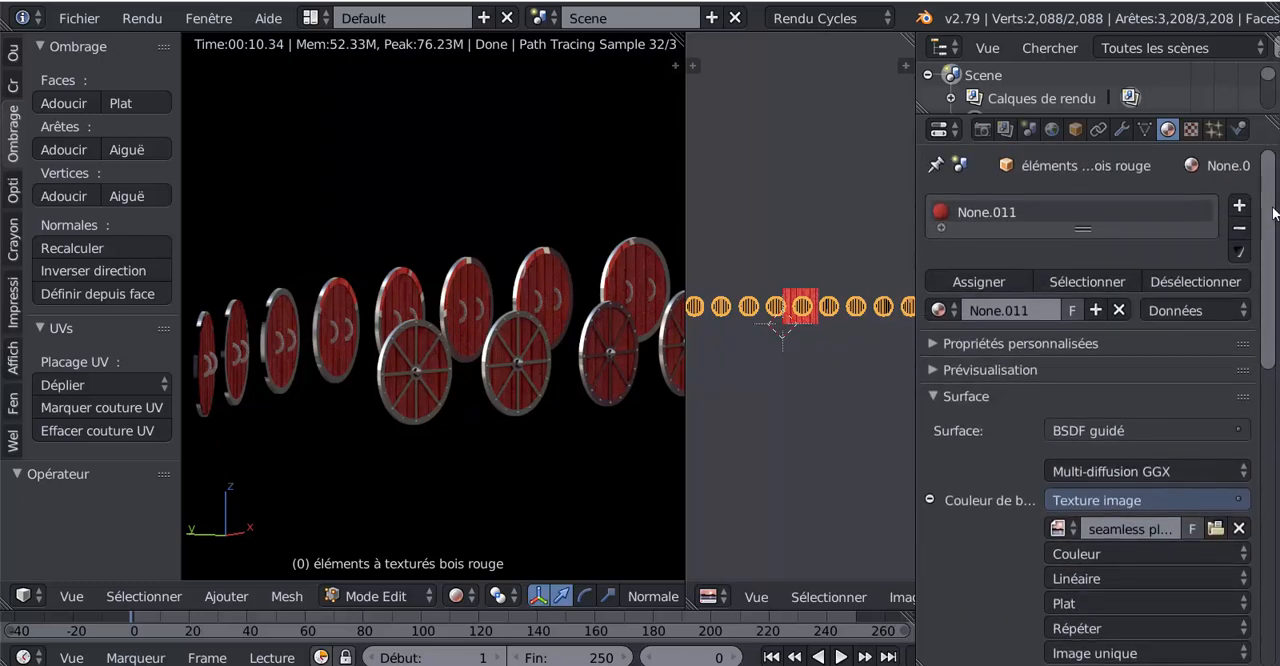
middle_drag(563, 467, 661, 500)
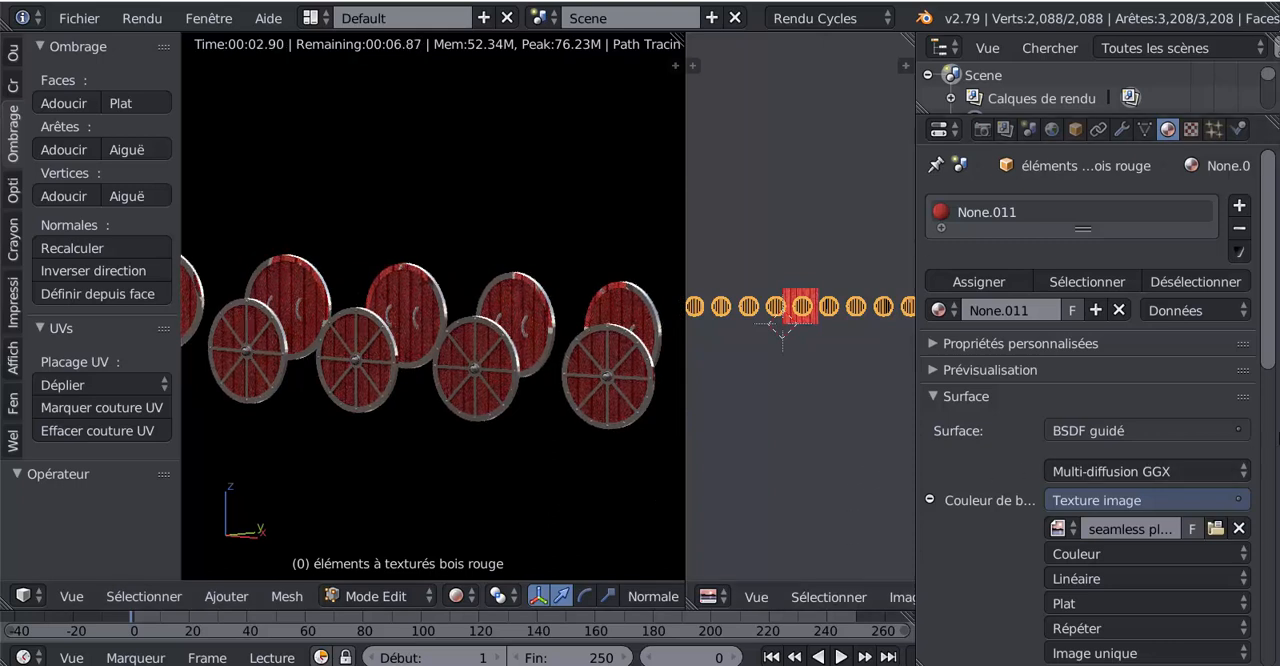
- Examine the red wood material's Principled shader values, from subsurface down to the normal and tangent inputs
scroll(1270, 327, down, 1)
drag(1270, 327, 1270, 520)
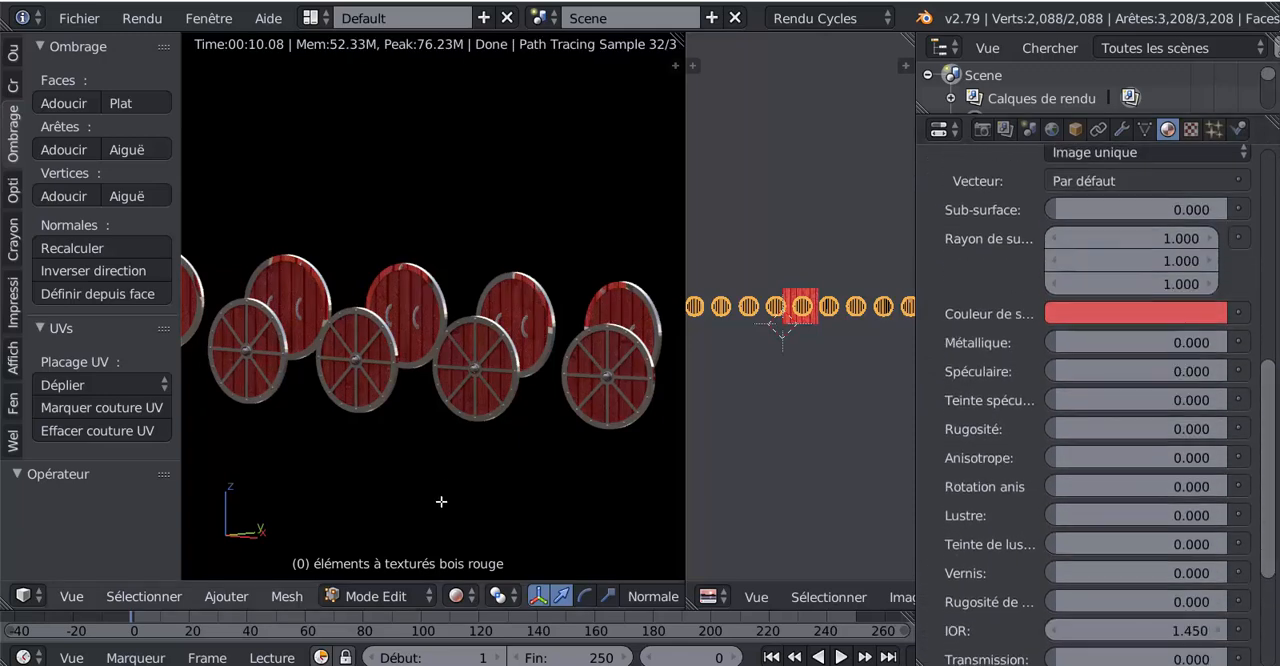
scroll(450, 486, up, 3)
scroll(460, 482, up, 1)
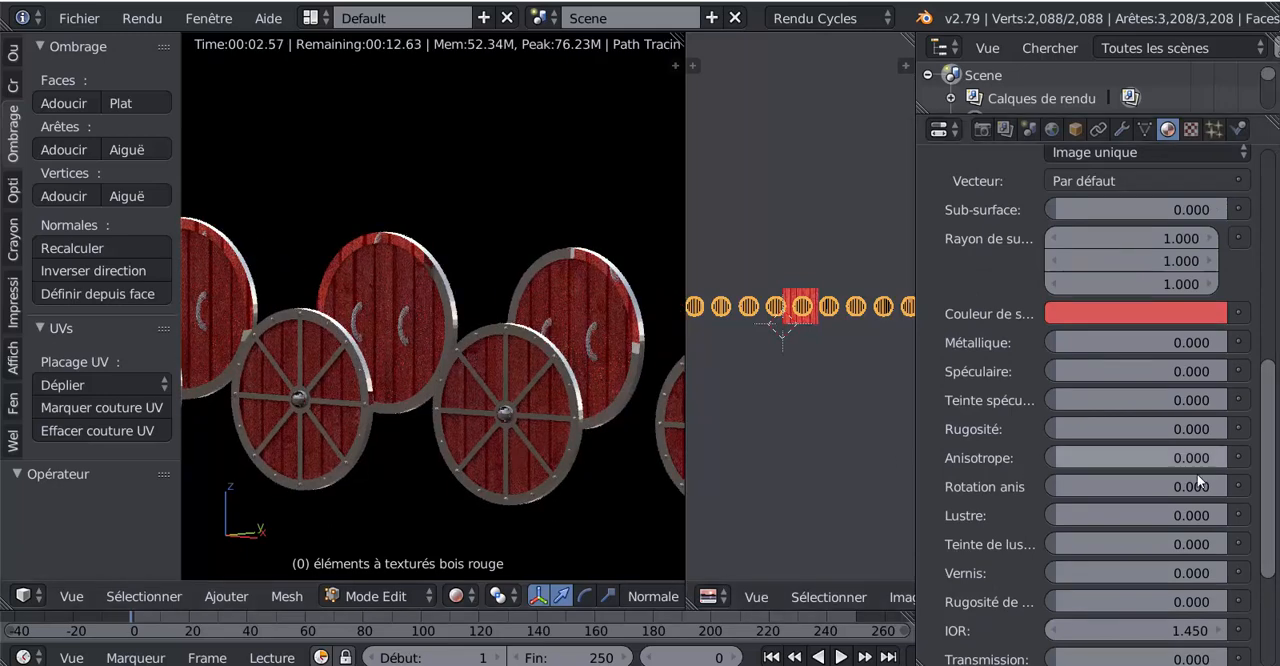
drag(1272, 491, 1272, 488)
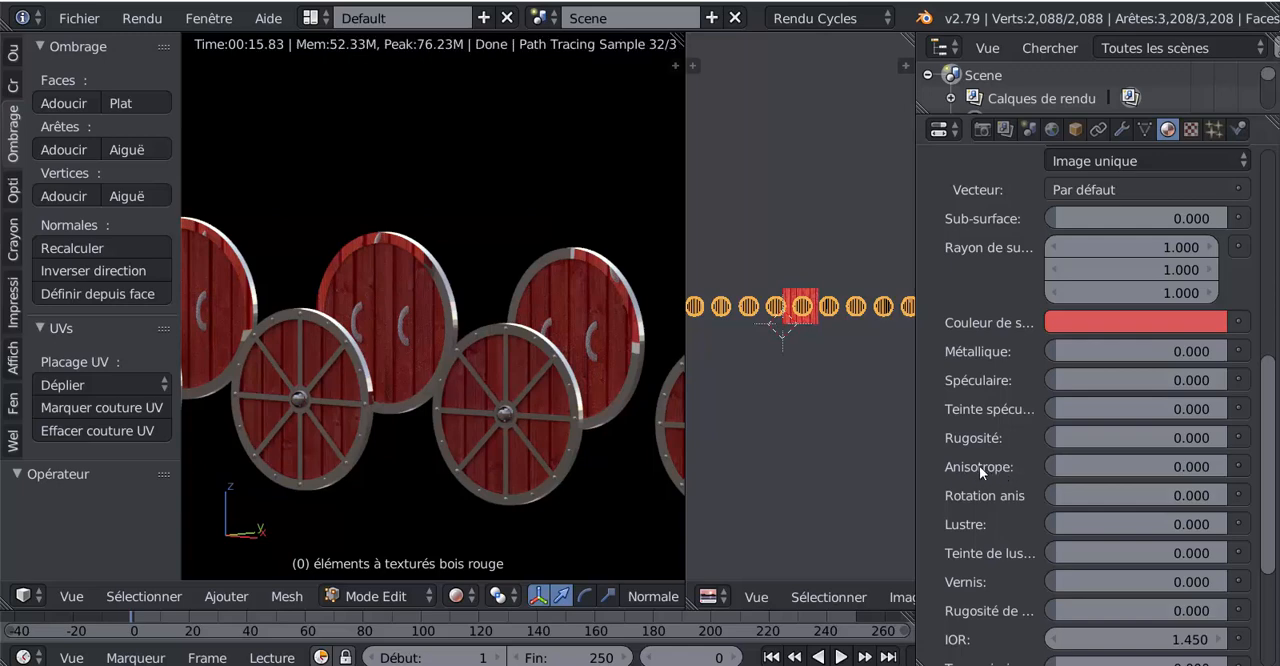
scroll(1272, 474, down, 5)
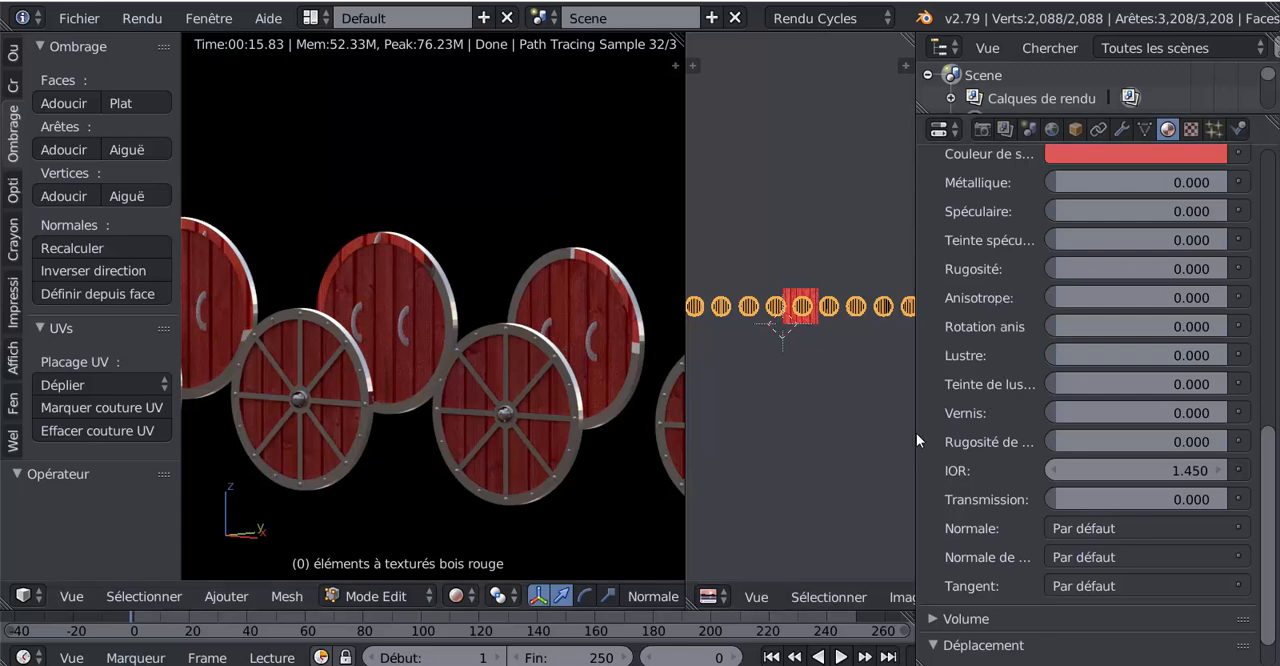
- Compare the UV layout with the shader's specular and roughness settings and inspect the rendered planks on the shields up close
drag(916, 433, 1072, 430)
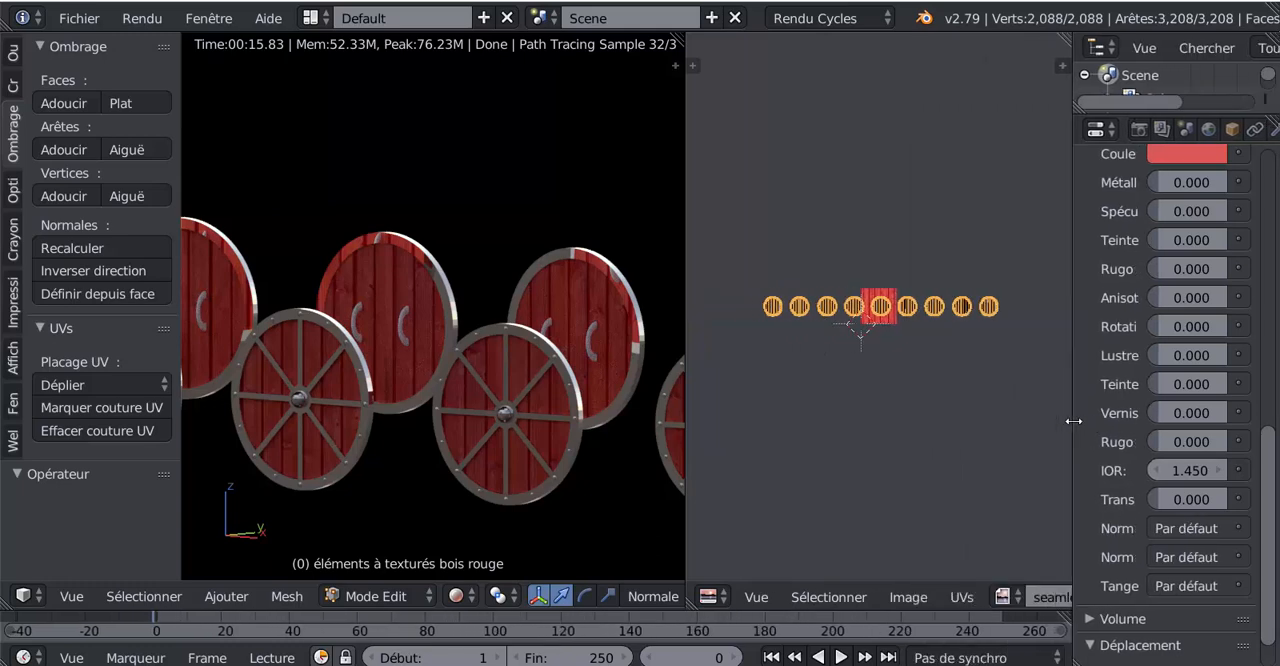
scroll(938, 357, up, 1)
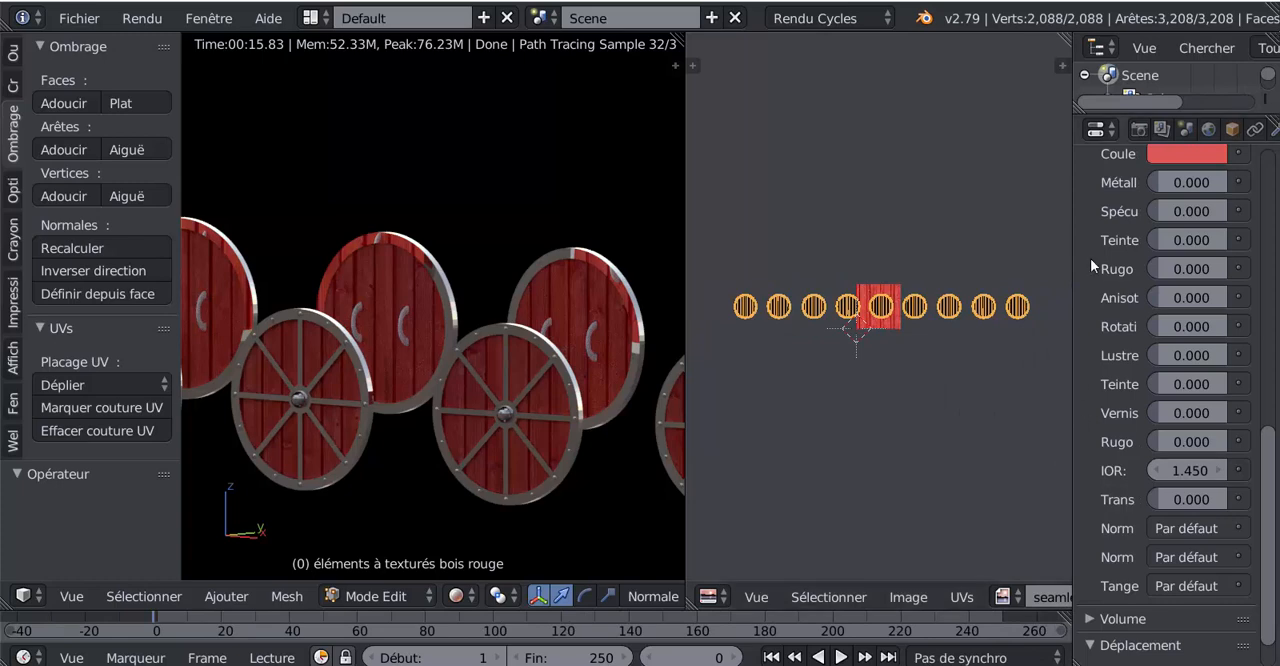
drag(1071, 258, 902, 277)
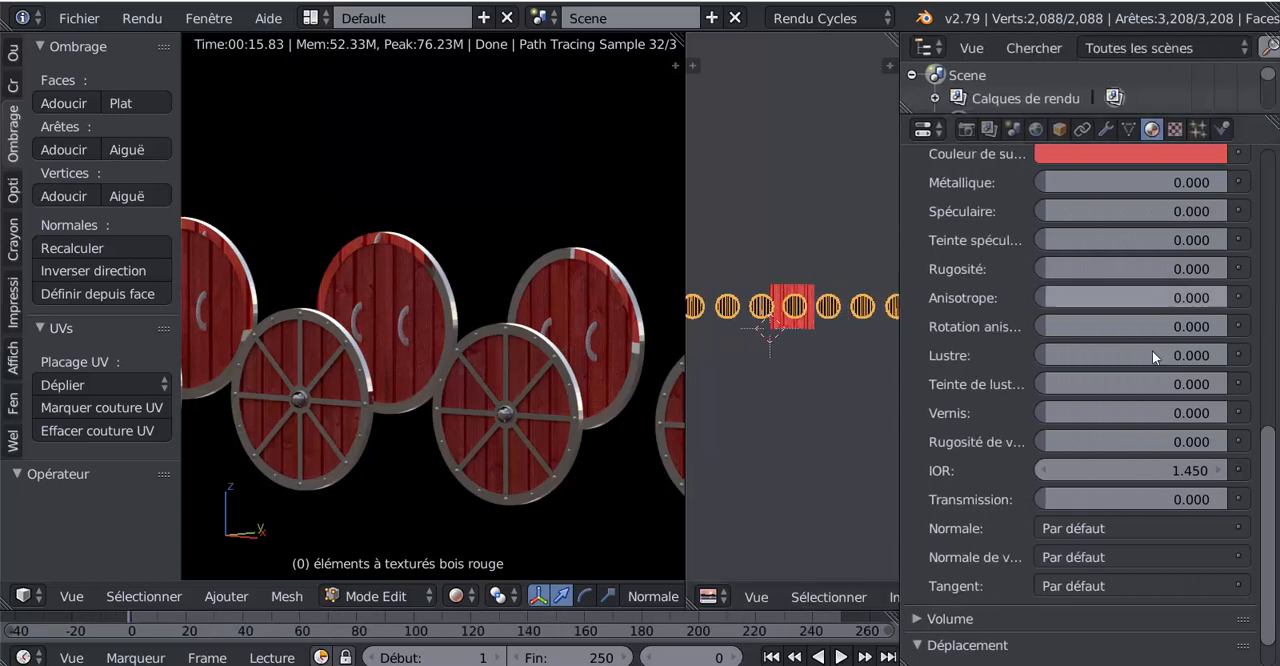
scroll(1266, 480, up, 3)
scroll(1112, 442, up, 5)
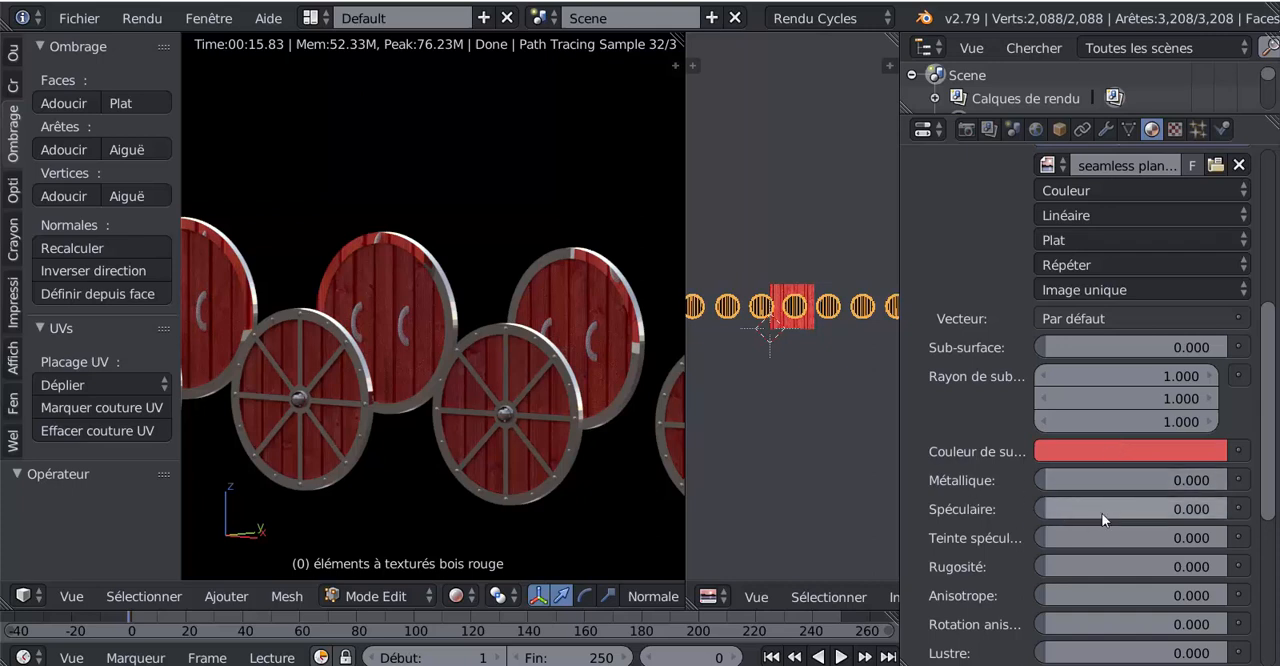
scroll(1100, 476, down, 4)
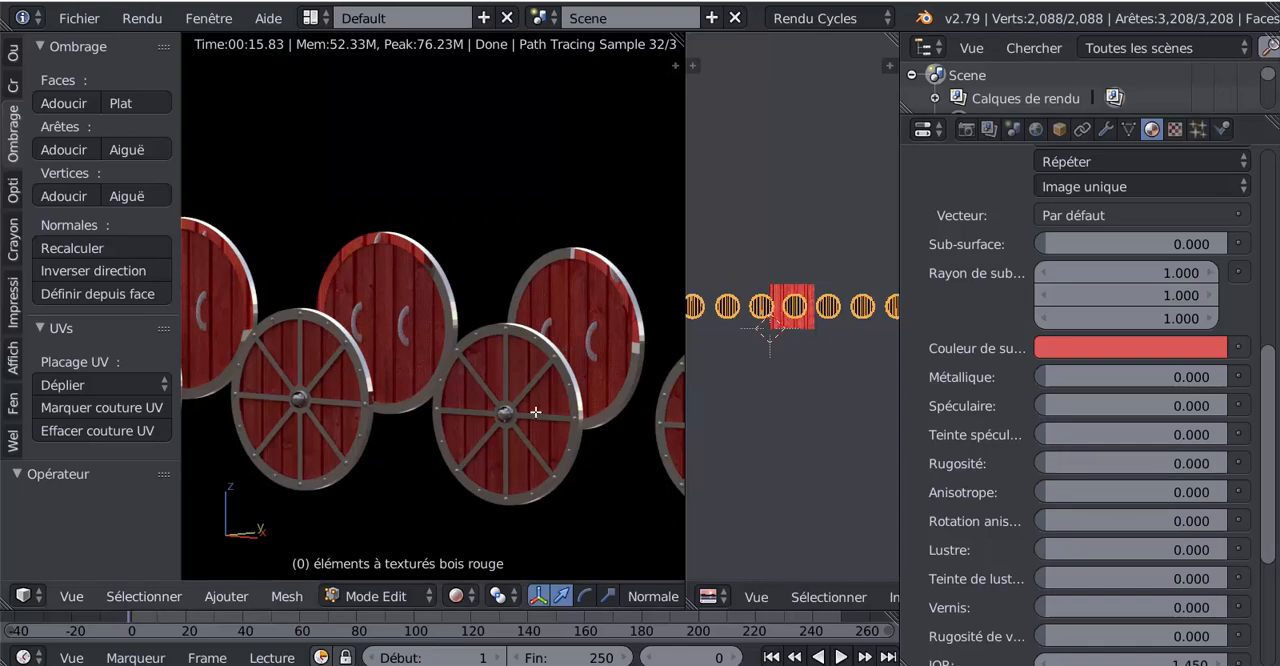
scroll(535, 412, up, 5)
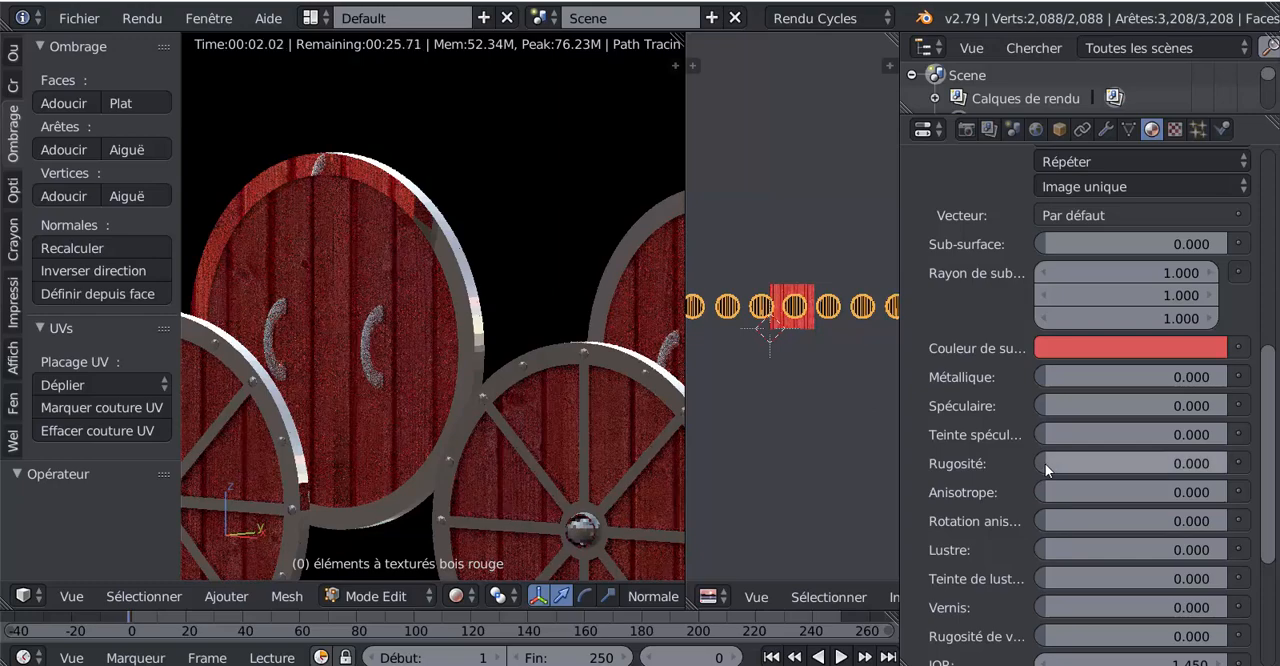
- Try roughness values of 0.858 and 0.849 and a metallic value of 1.000 on the red wood, and reset both to 0
drag(1045, 463, 1200, 463)
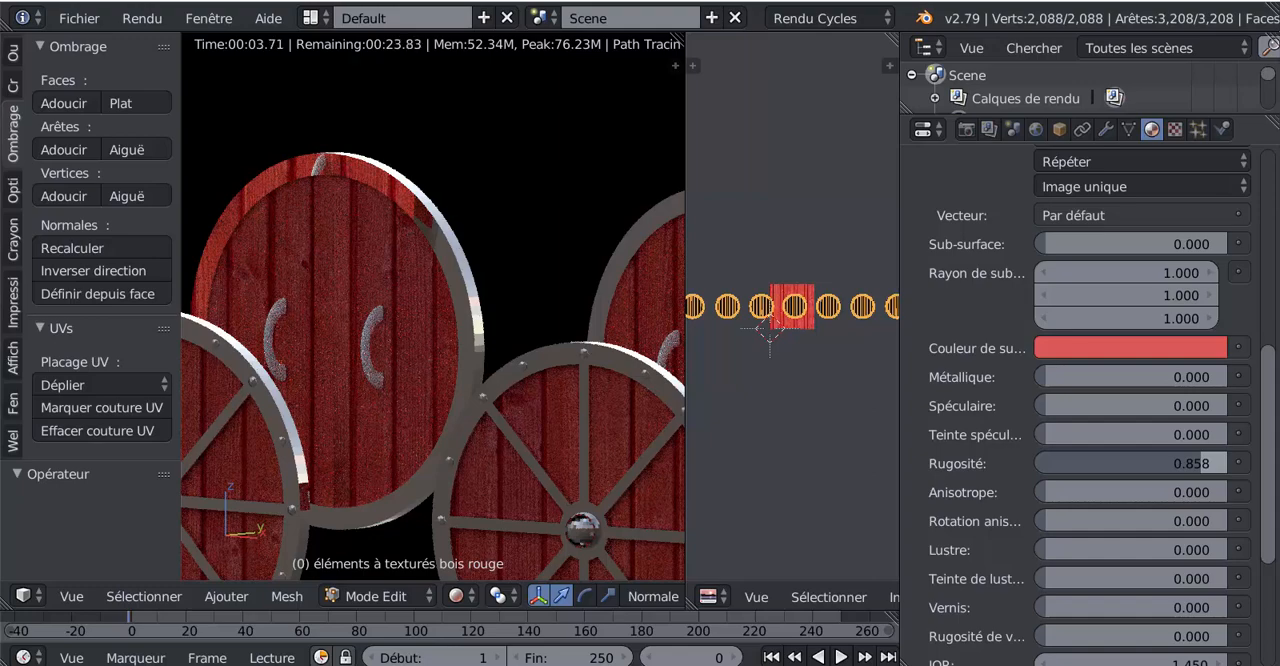
drag(1196, 463, 1046, 463)
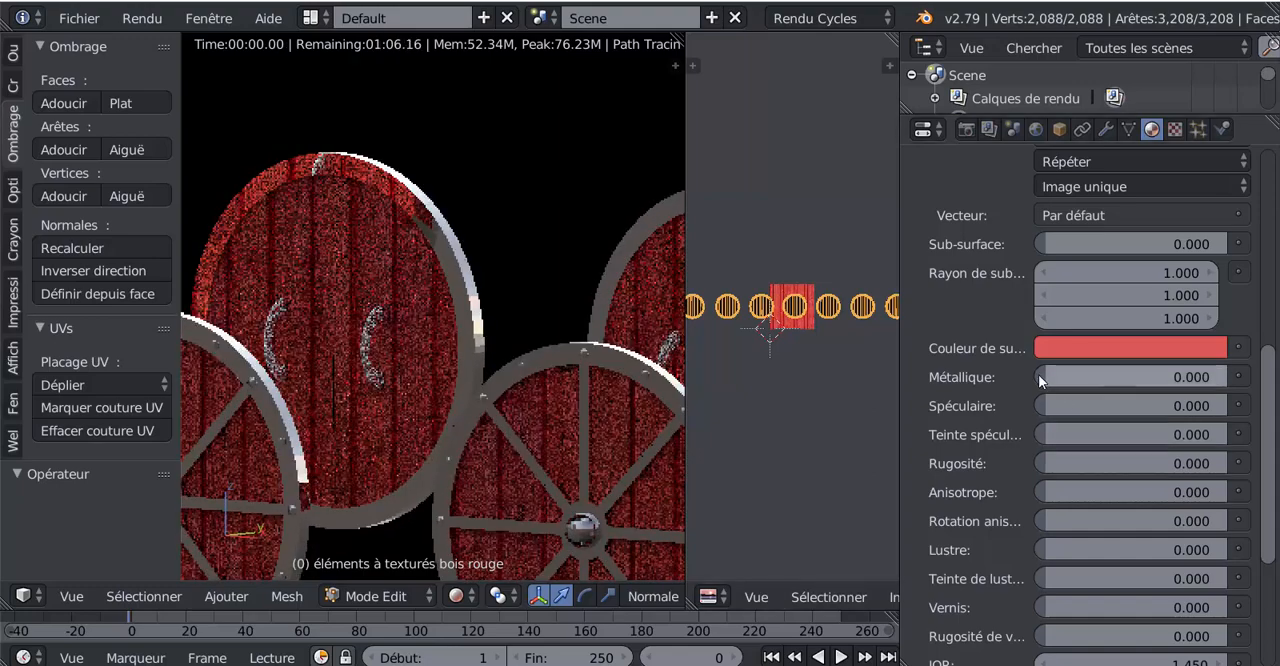
drag(1040, 380, 1230, 378)
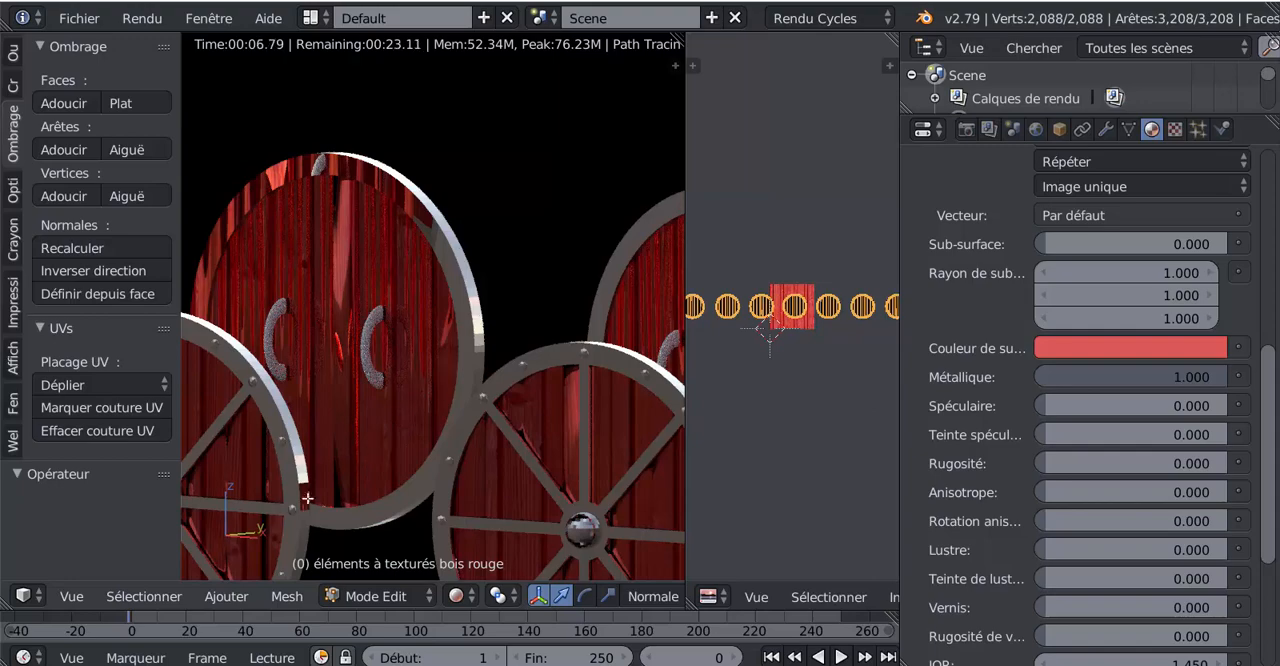
drag(1035, 467, 1199, 467)
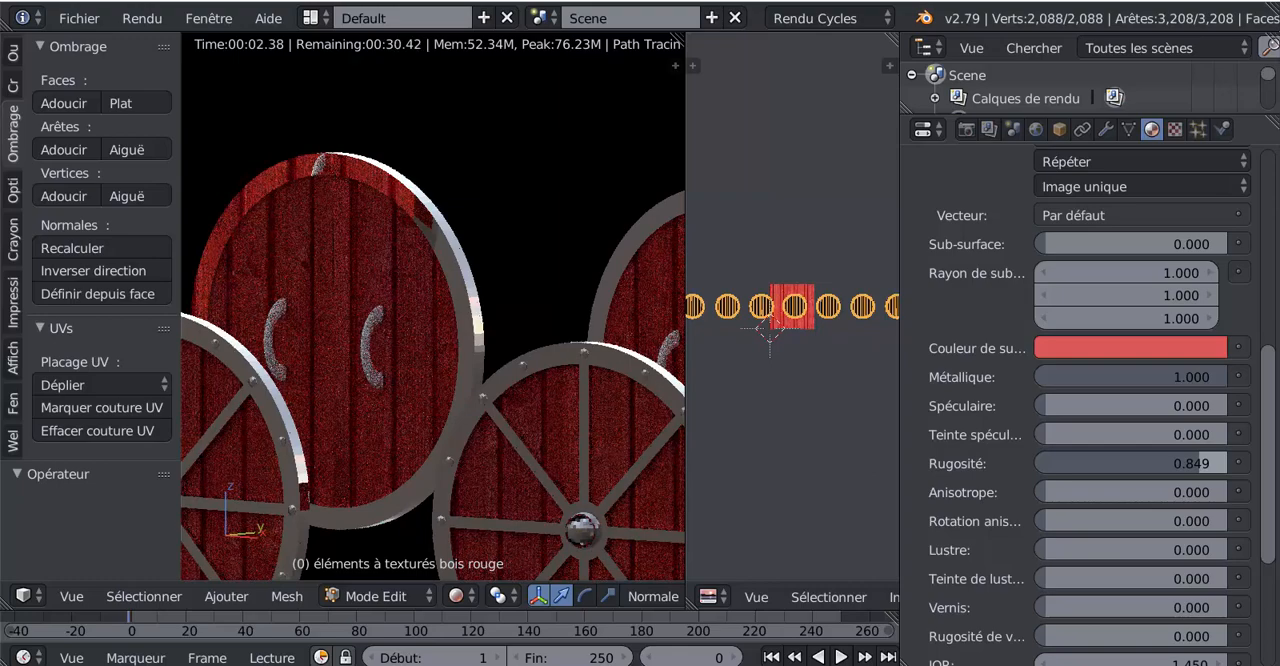
drag(1199, 467, 1080, 462)
drag(1180, 377, 1050, 377)
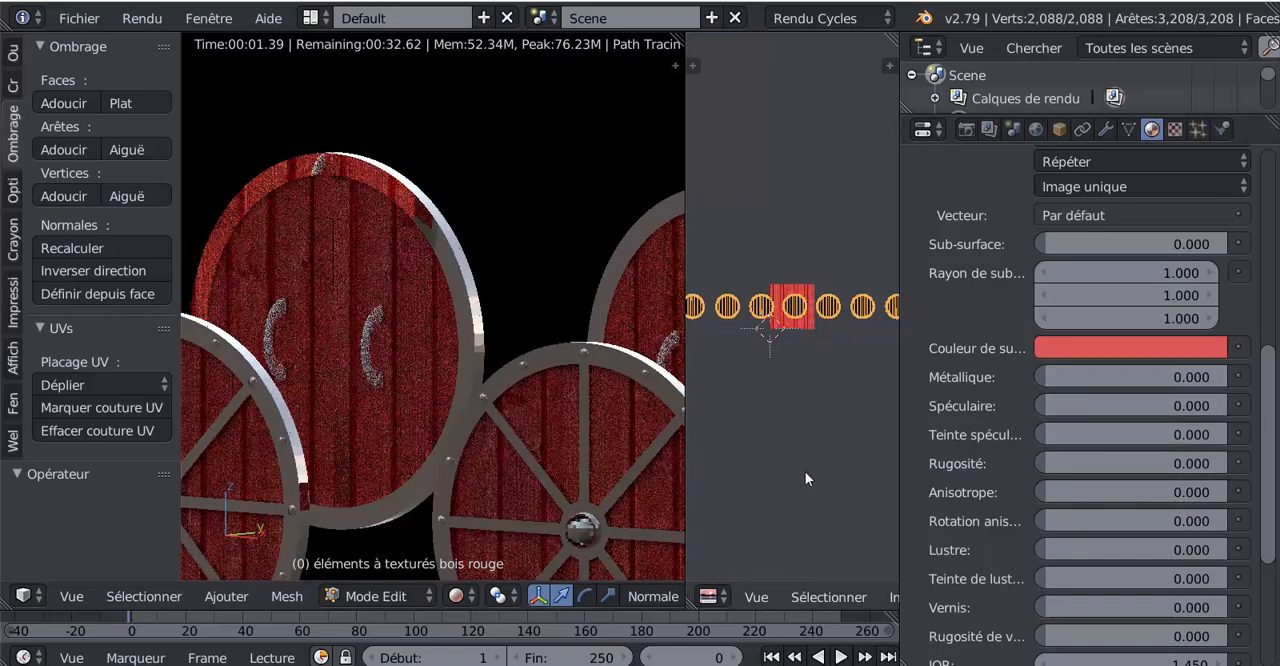
- Inspect the rendered planks on both rows of shields from several angles and compare them with the UV layout in a widened editor
scroll(501, 492, down, 5)
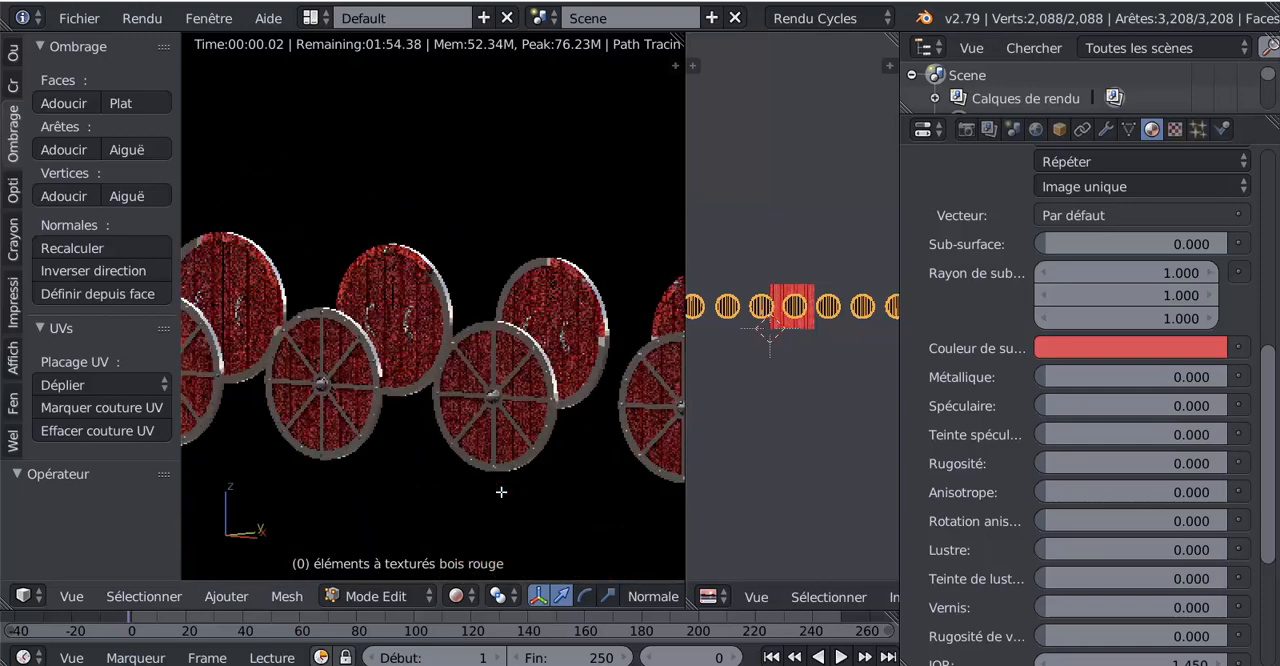
middle_drag(501, 492, 448, 489)
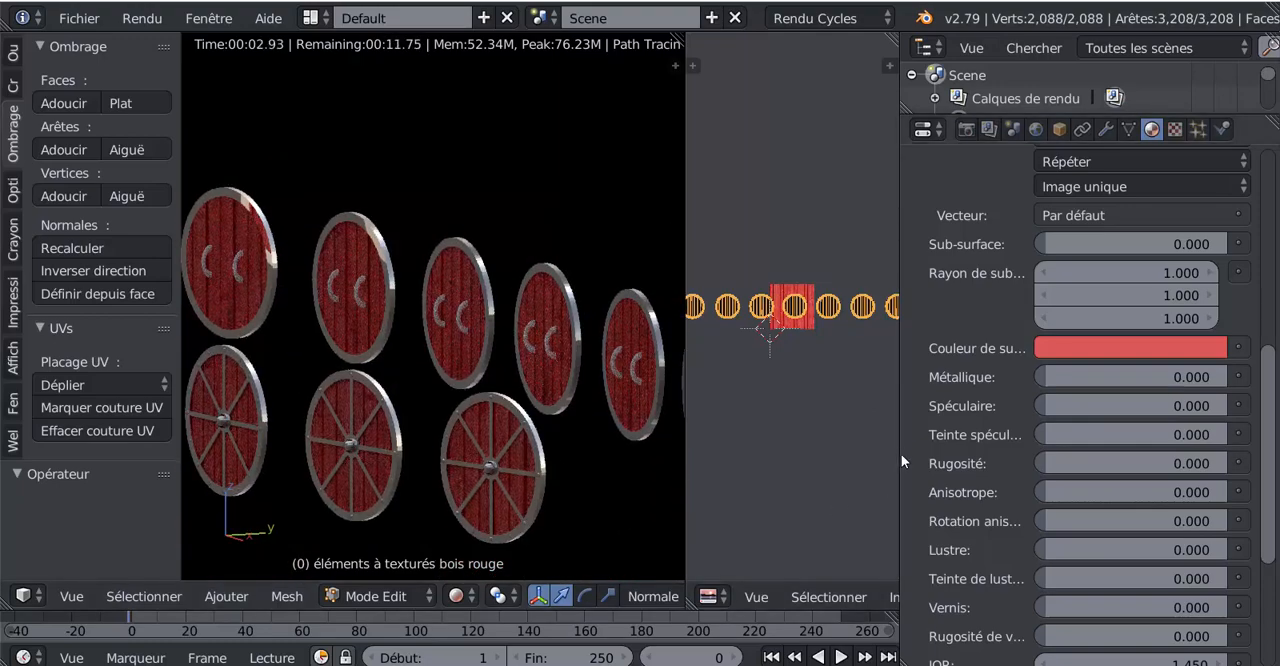
drag(900, 463, 1069, 458)
scroll(922, 437, up, 5)
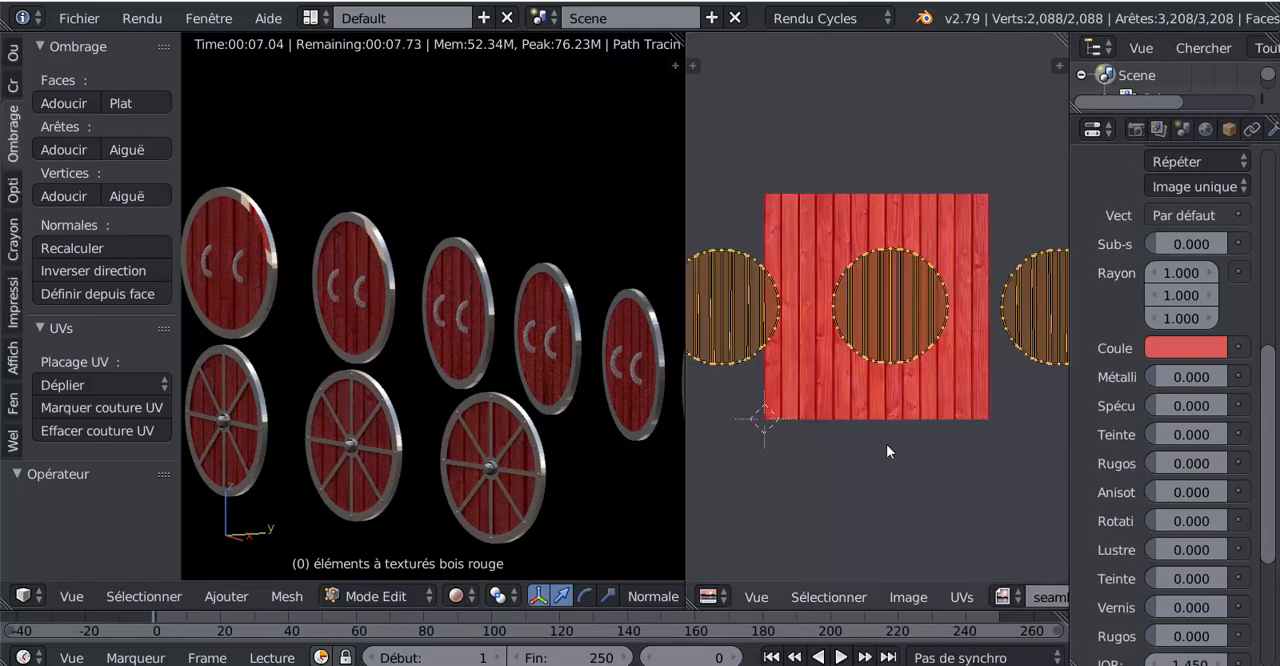
scroll(885, 444, down, 3)
scroll(430, 486, up, 3)
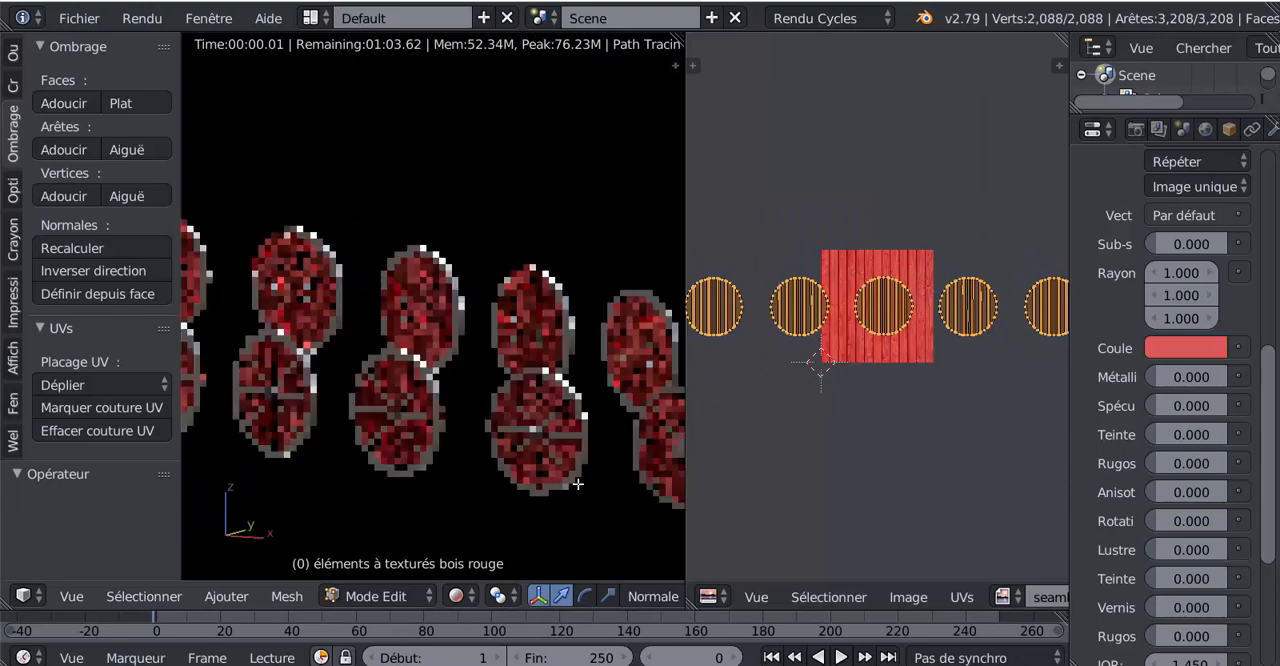
middle_drag(578, 484, 262, 438)
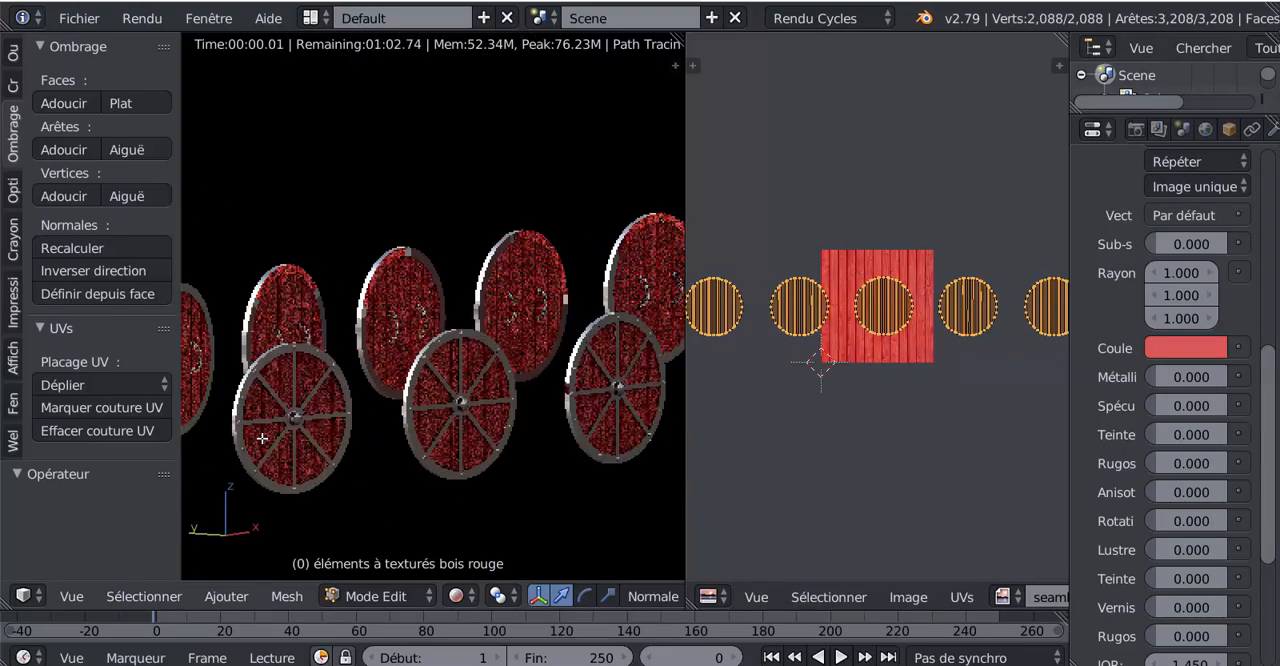
scroll(262, 438, up, 3)
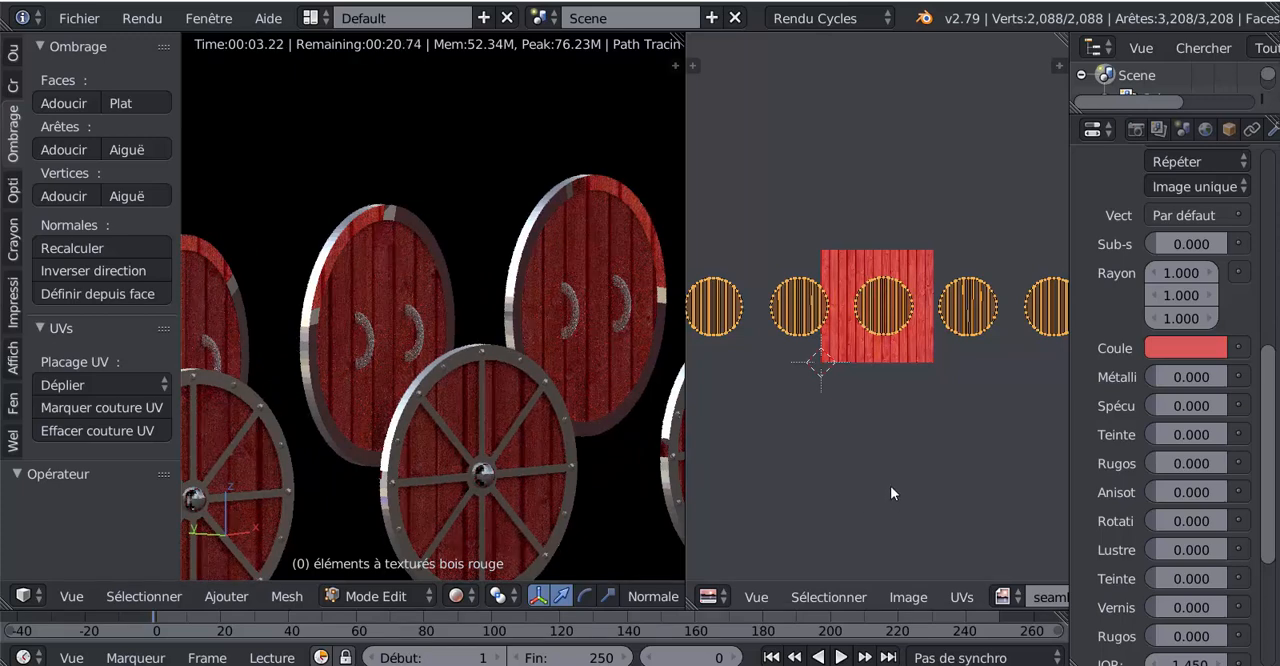
scroll(890, 485, down, 5)
scroll(890, 485, up, 1)
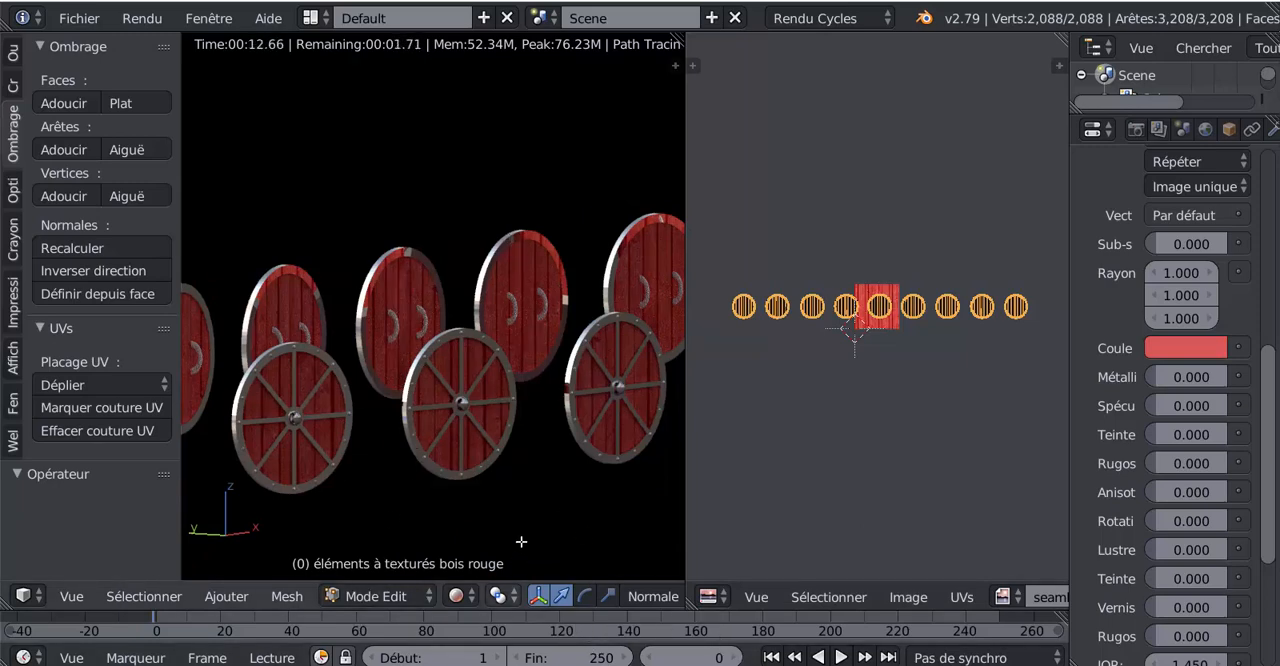
- Leave edit mode, select the shields' silver metal reinforcements and bring their material slots into view
key(Tab)
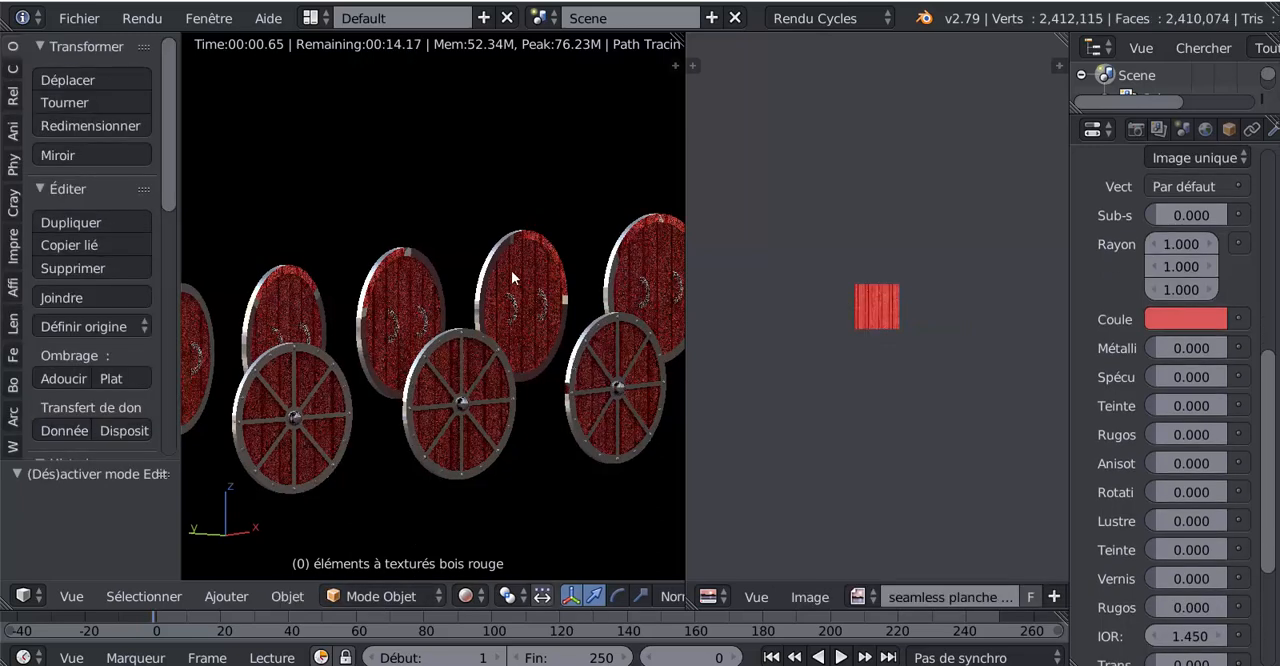
right_click(500, 247)
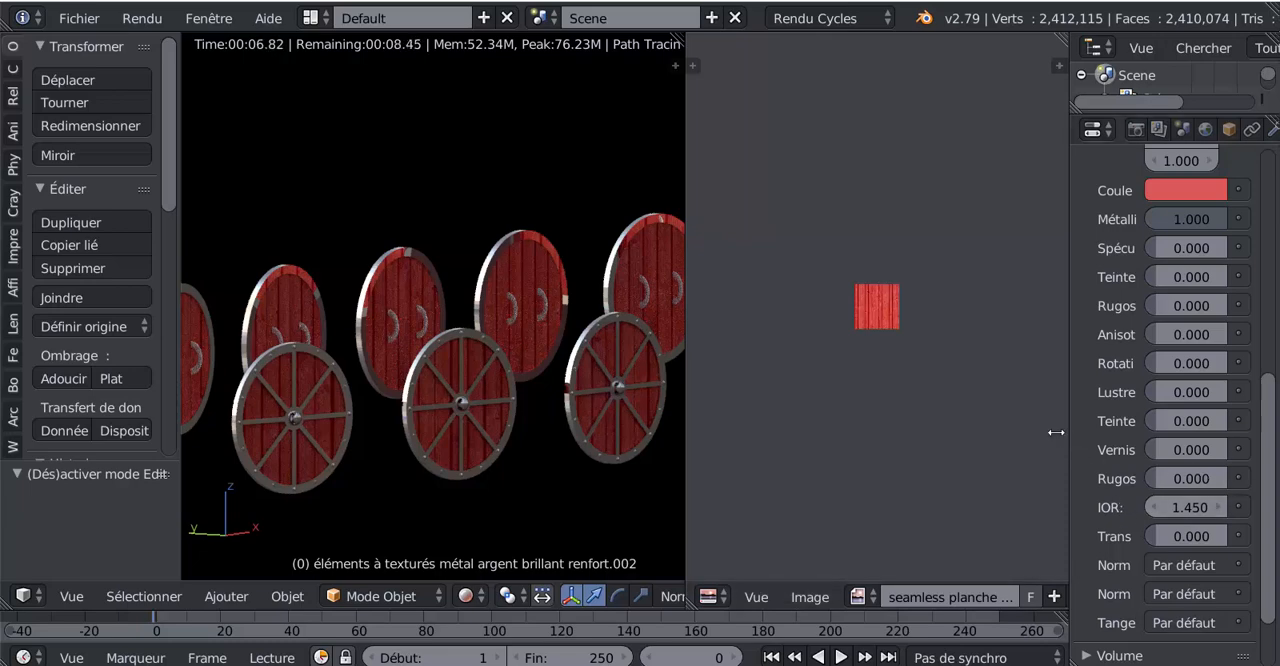
drag(1067, 433, 942, 454)
drag(1272, 483, 1272, 275)
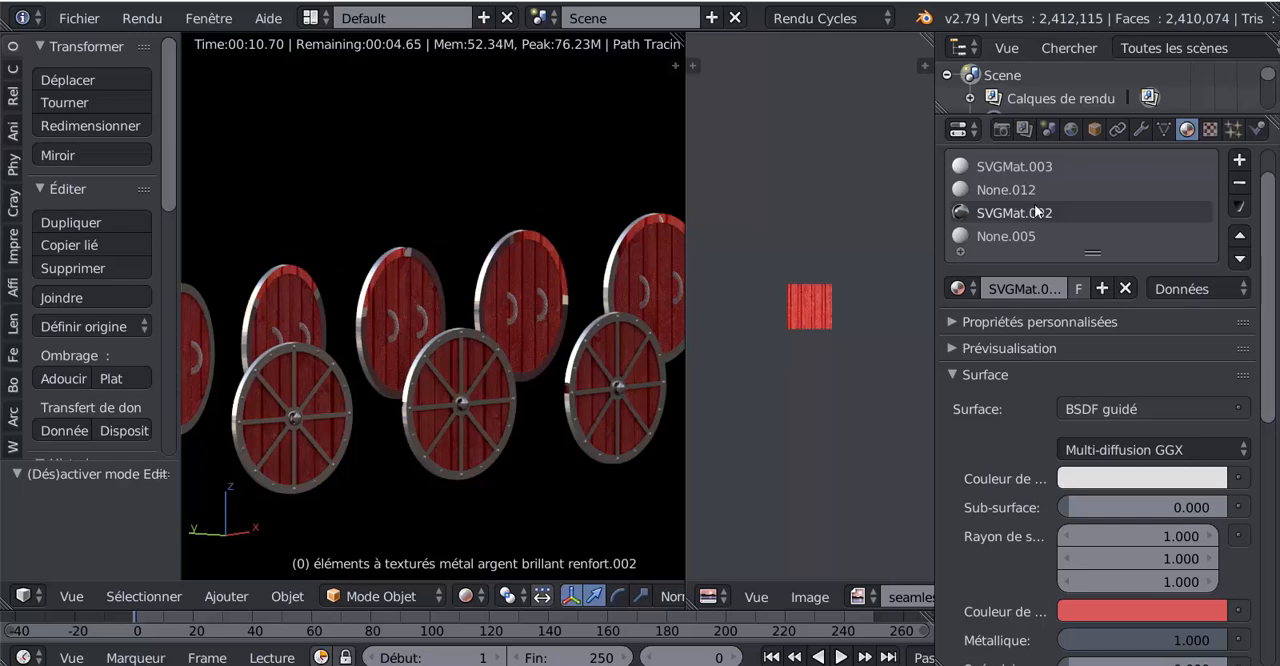
scroll(1020, 200, up, 2)
- Try the red wood material None.011 on the metal reinforcements and restore SVGMat.002 in that slot
click(958, 334)
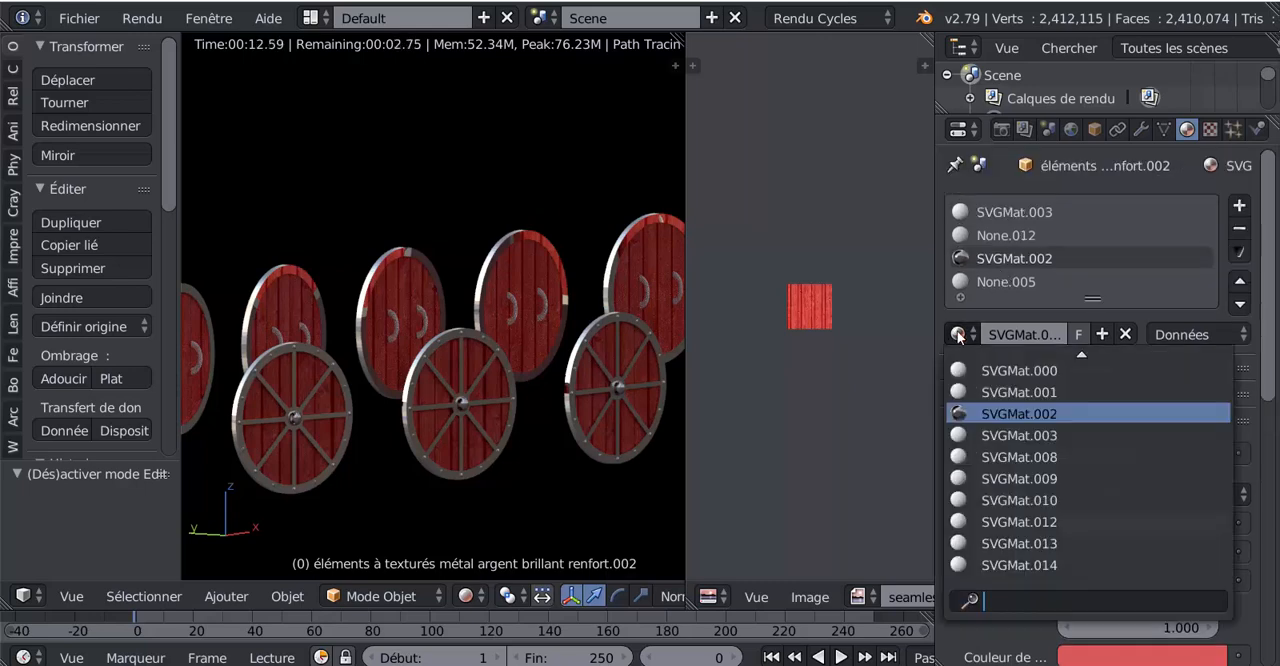
scroll(1057, 420, up, 12)
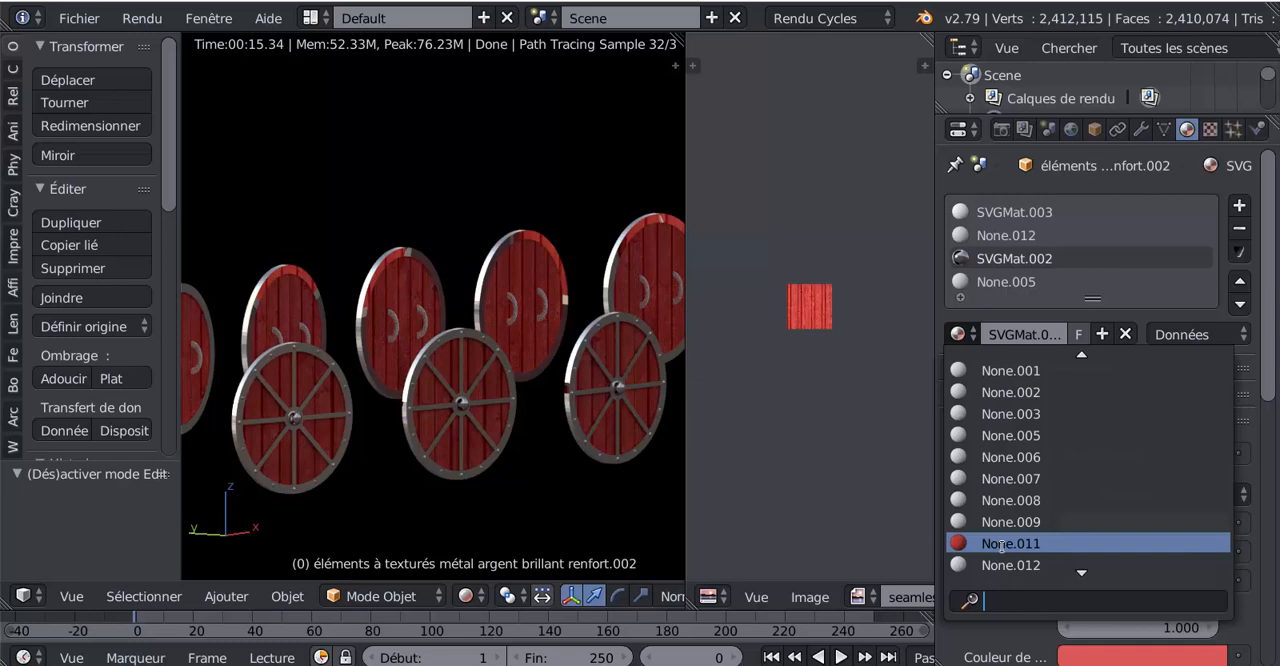
click(1001, 546)
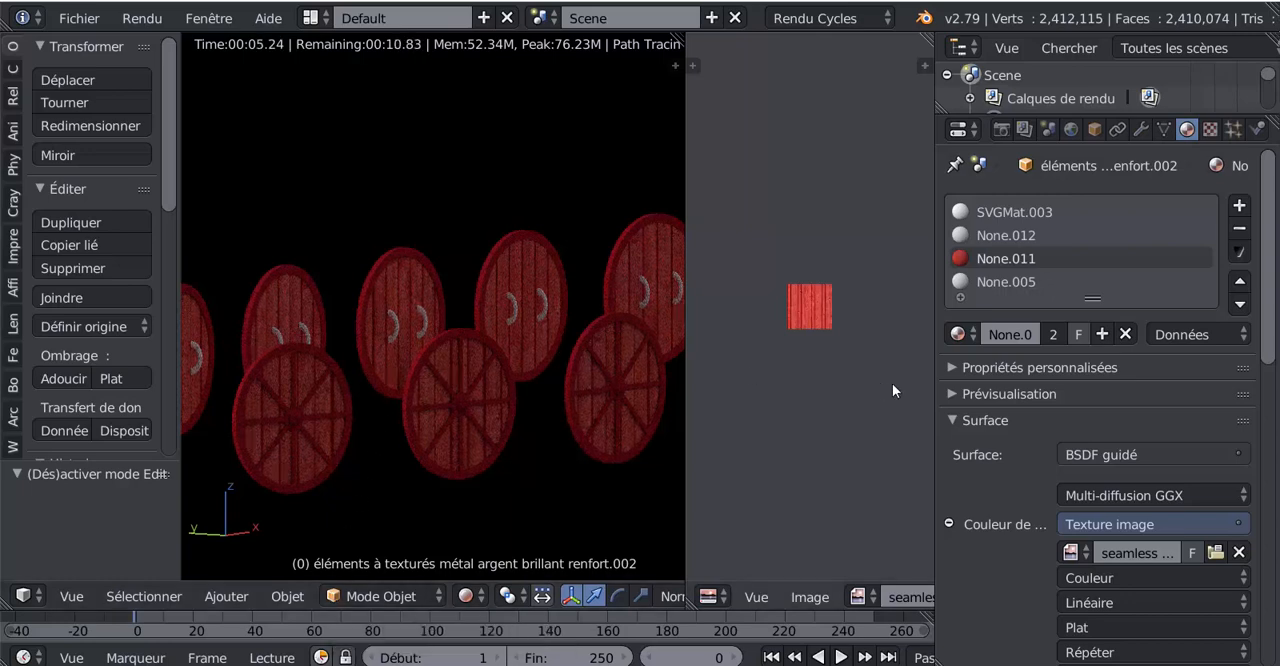
click(960, 336)
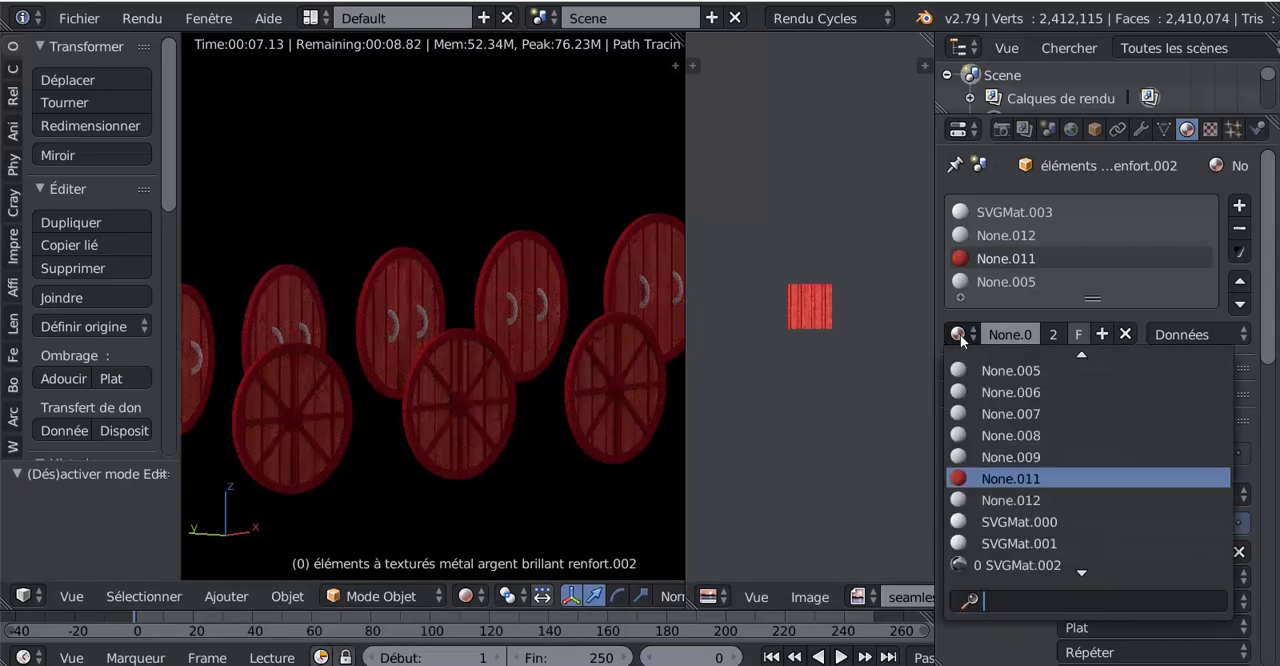
scroll(998, 398, up, 10)
scroll(998, 400, down, 9)
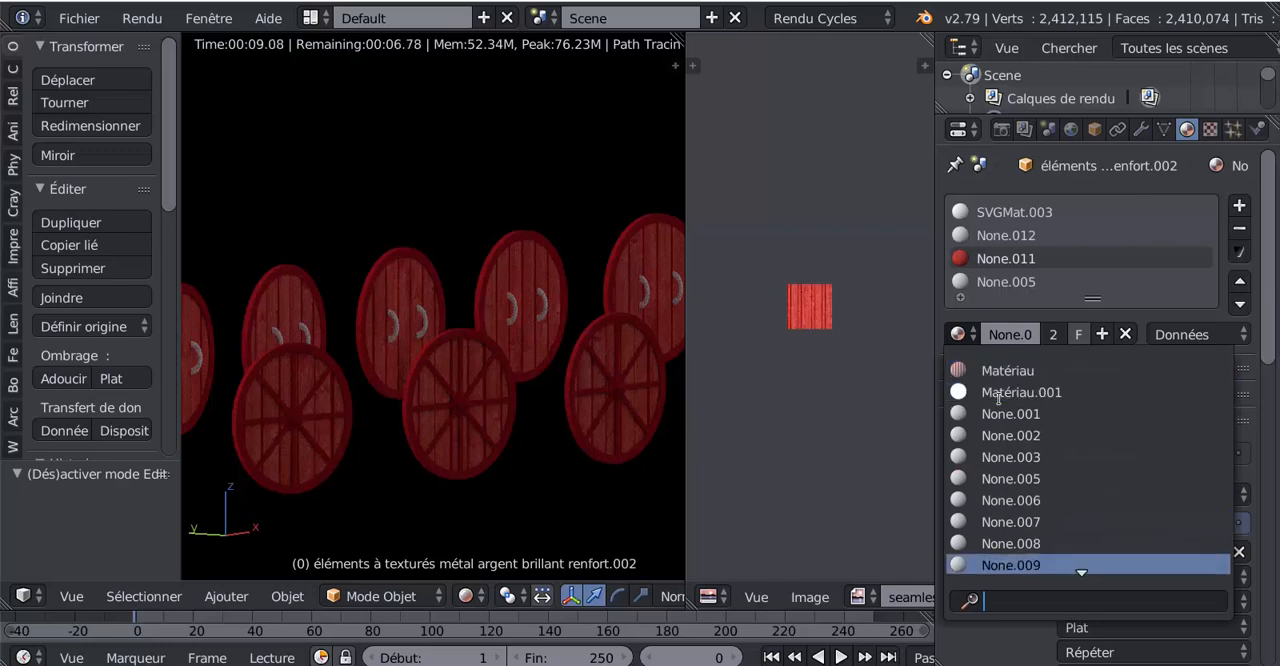
scroll(998, 398, down, 7)
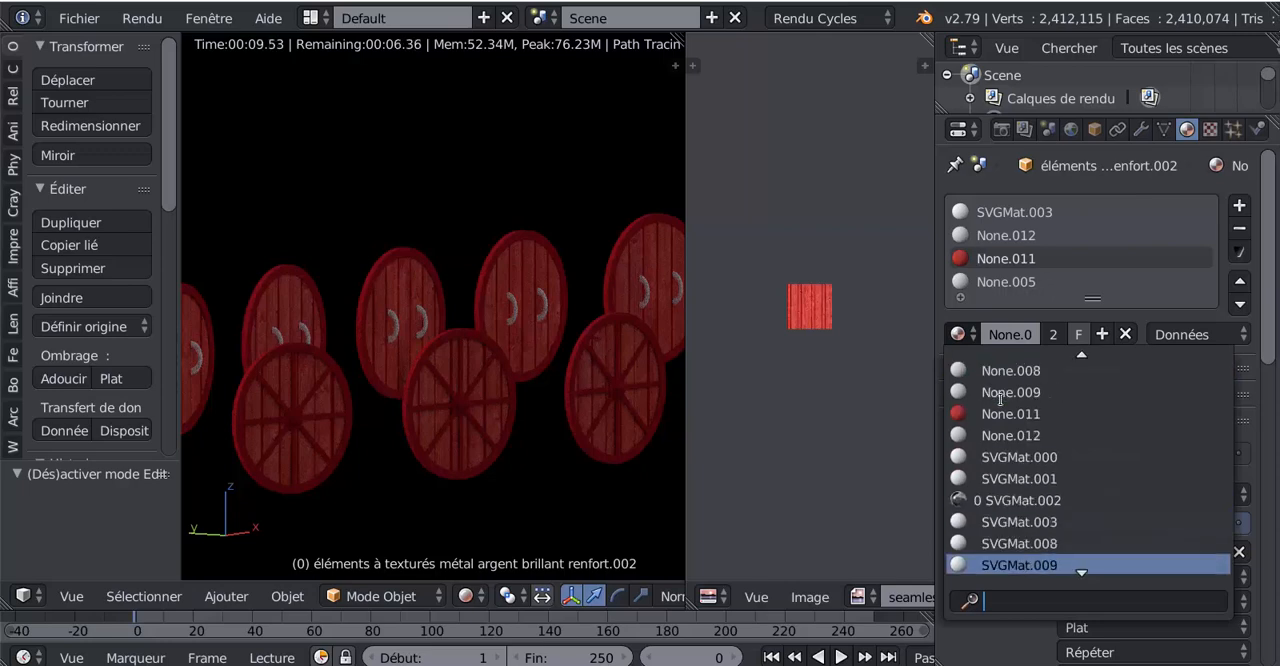
click(1002, 502)
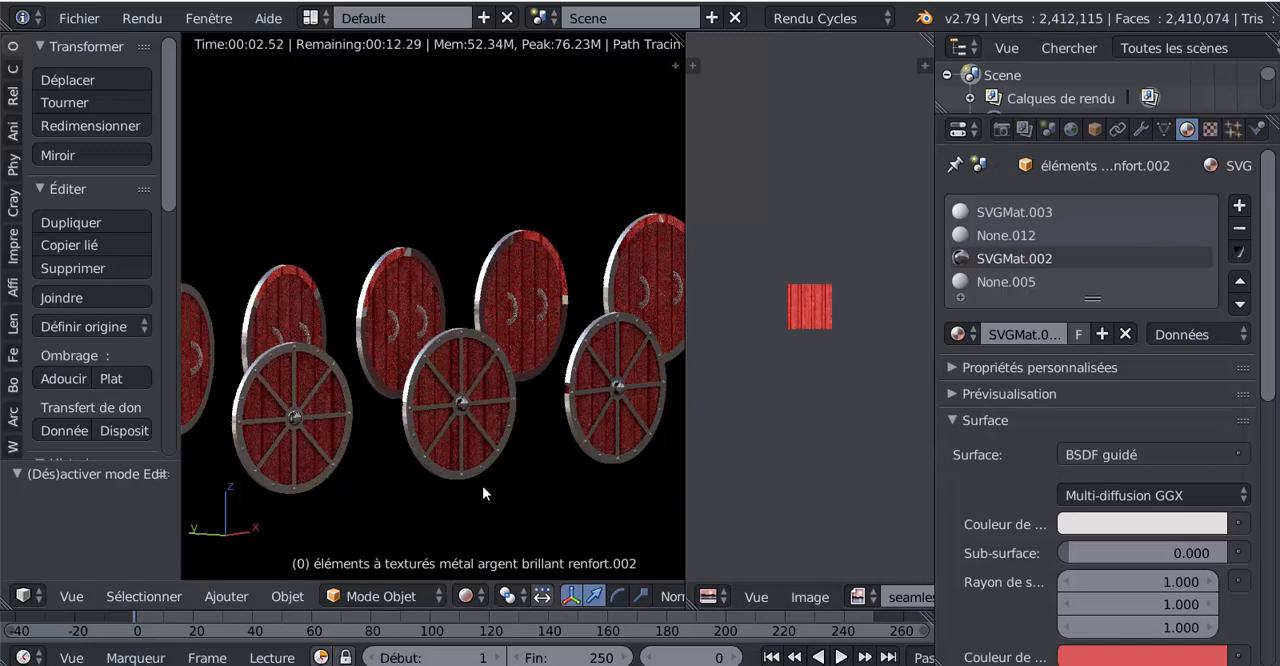
- Replace the UV editor with the node editor, widen it, hide its properties sidebar and frame the SVGMat.002 nodes
click(708, 598)
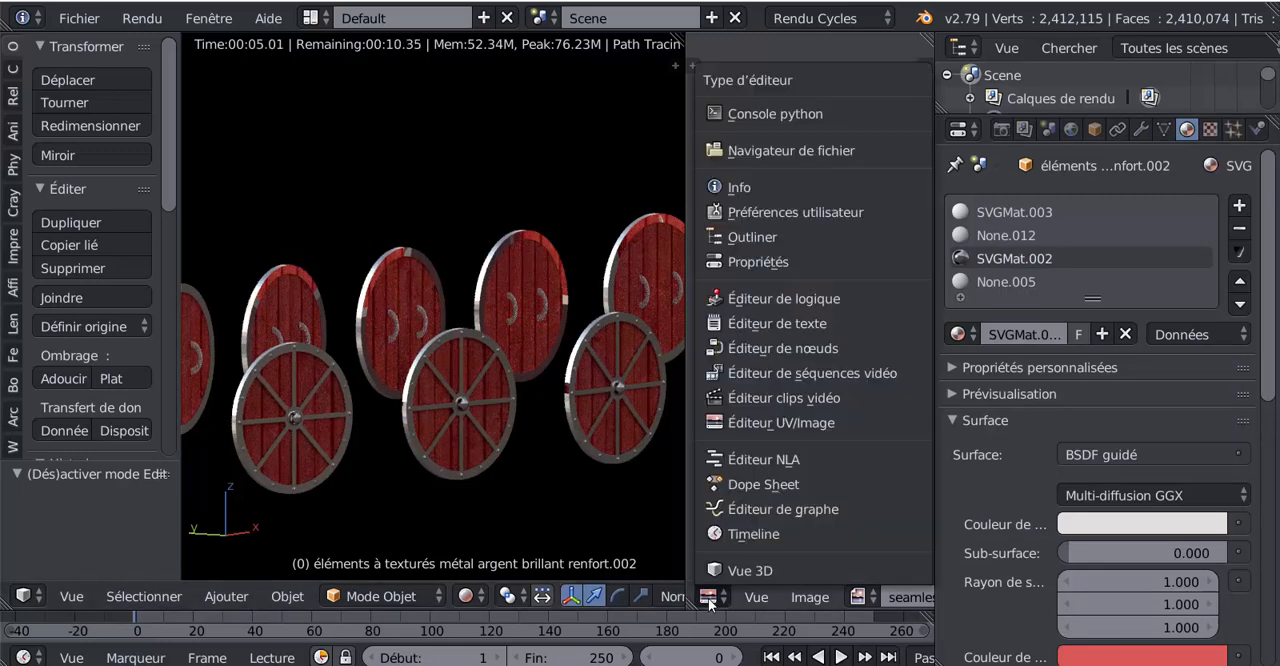
click(738, 351)
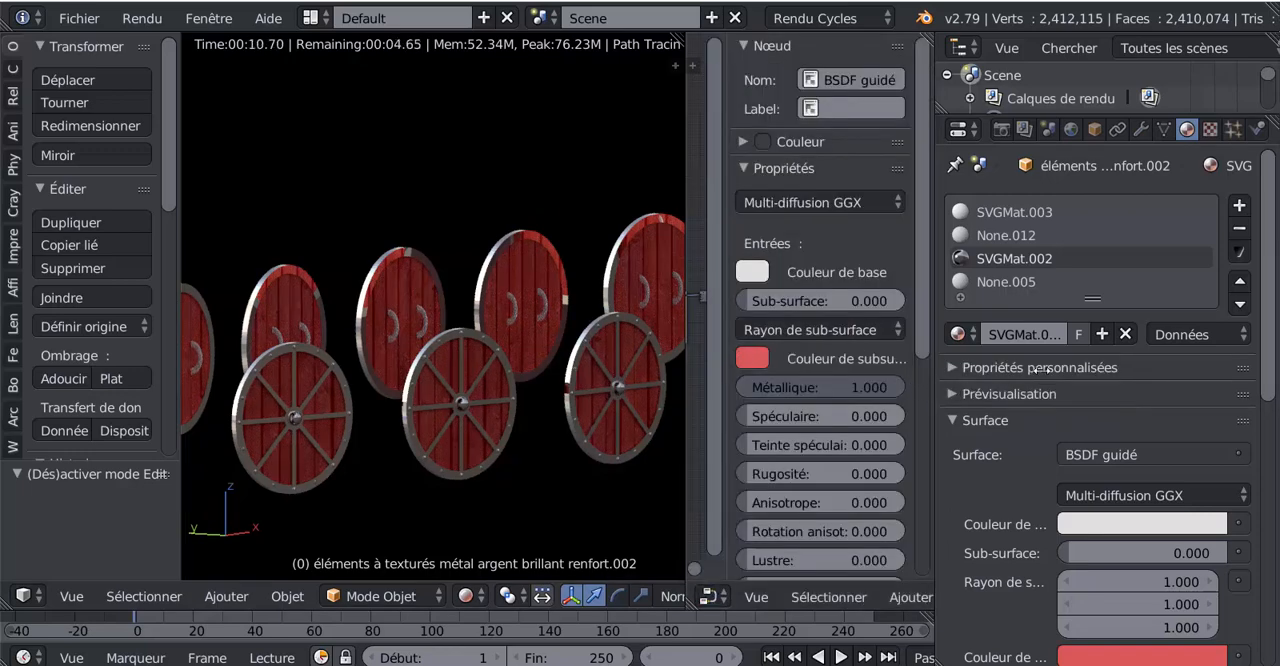
drag(935, 370, 1181, 372)
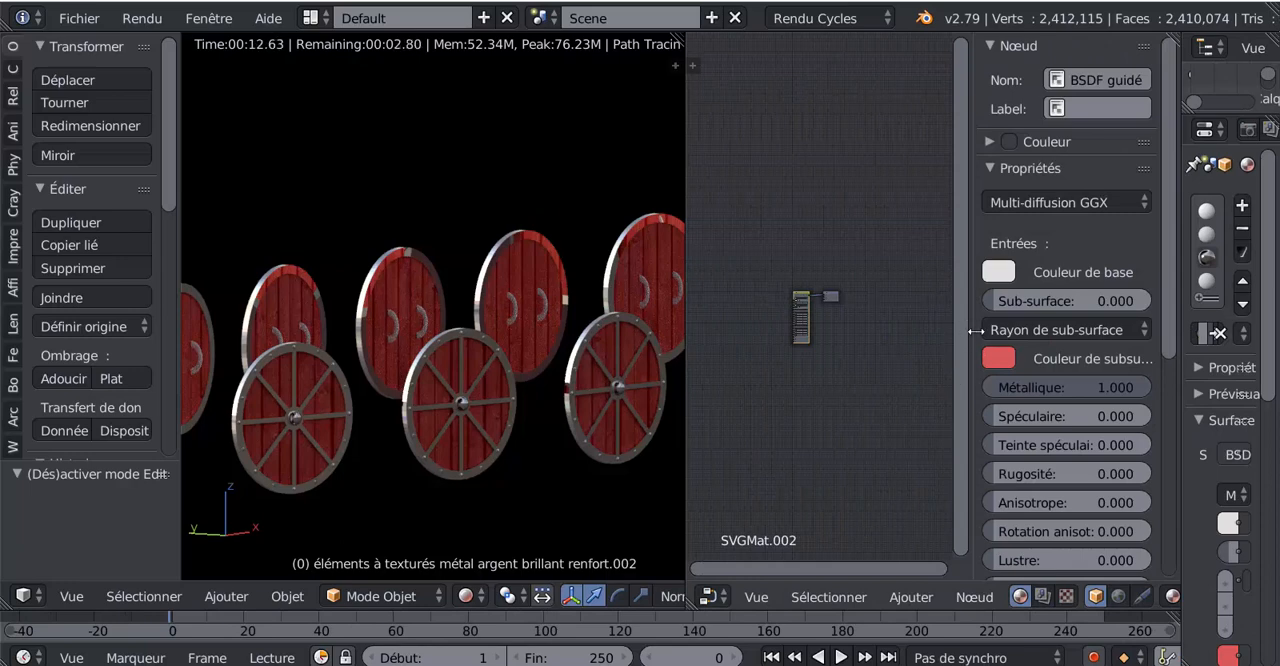
key(n)
key(Home)
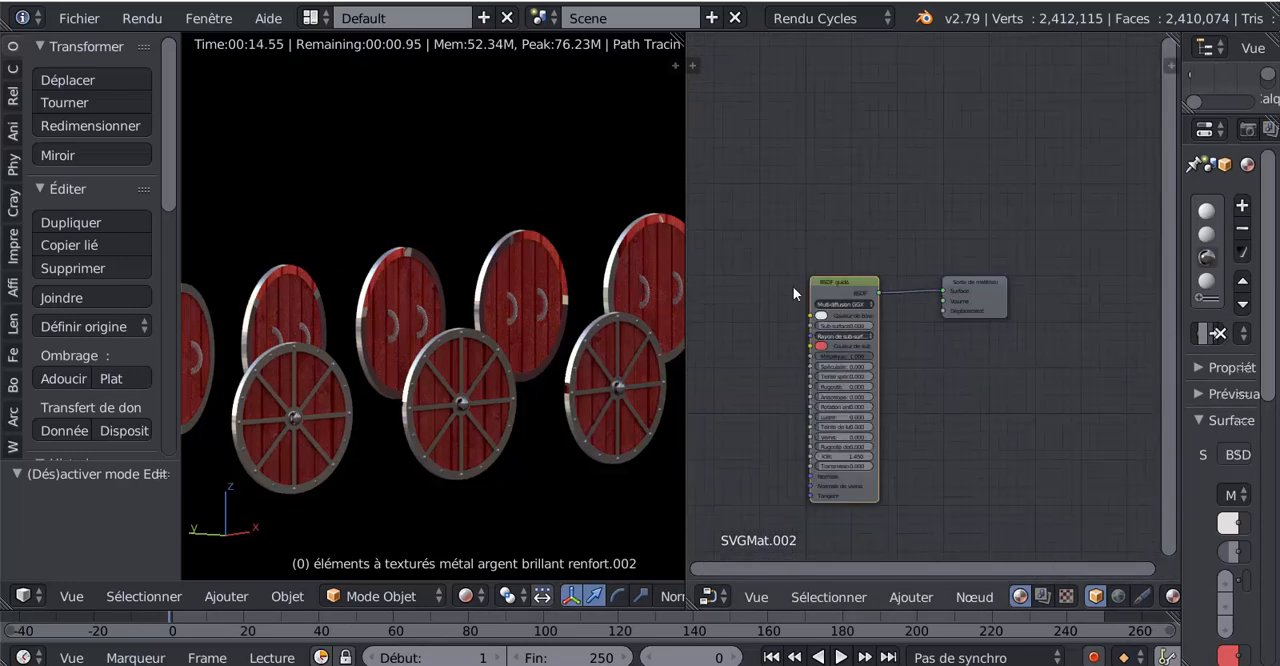
- Move the Principled BSDF node up and away from the material output node
drag(812, 281, 787, 195)
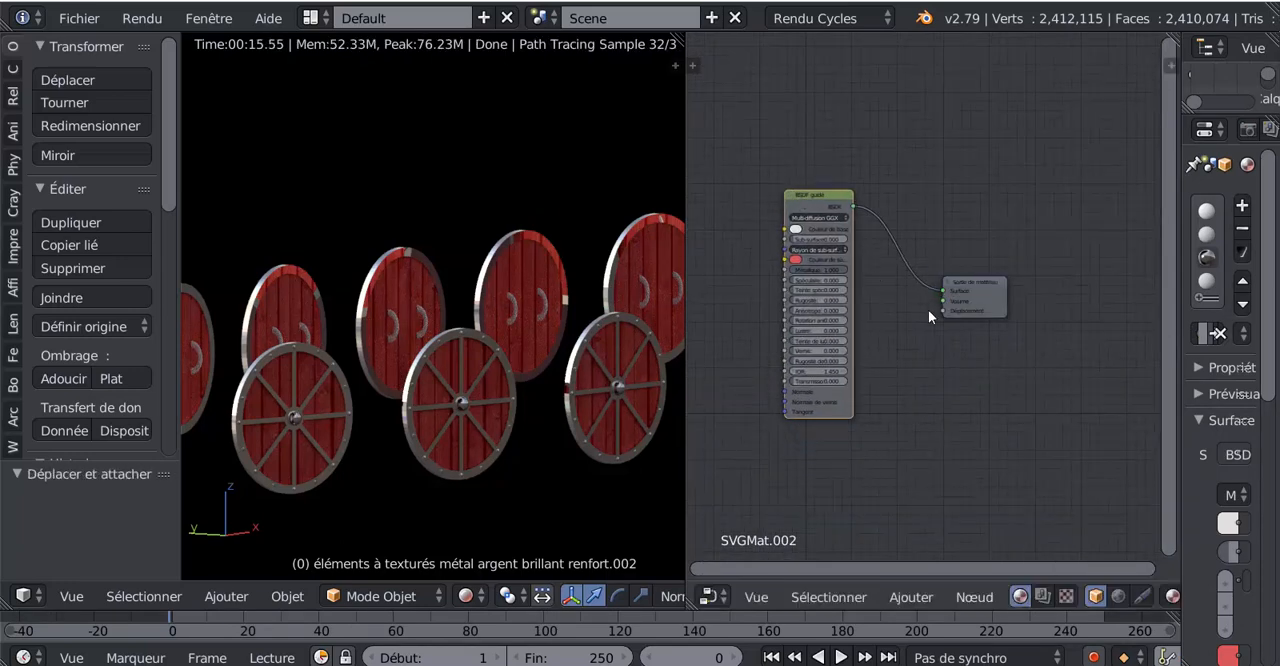
scroll(928, 309, up, 5)
key(Tab)
middle_drag(958, 328, 1017, 333)
scroll(946, 352, up, 3)
scroll(941, 350, down, 2)
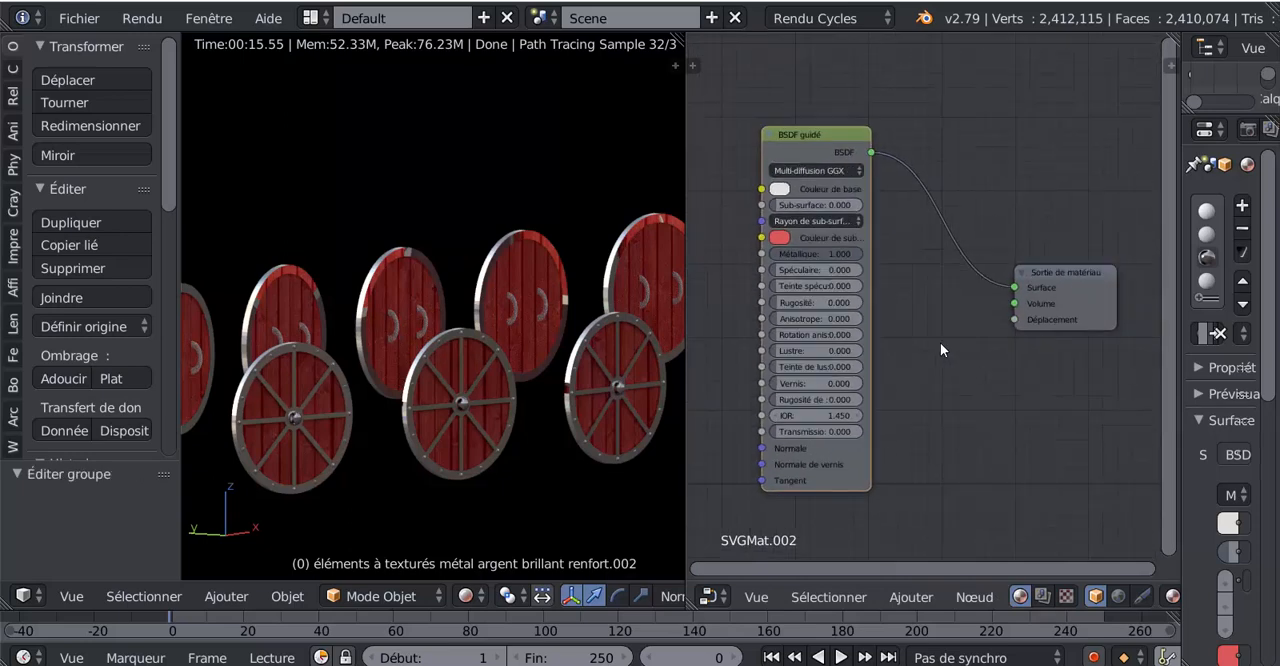
scroll(940, 350, down, 1)
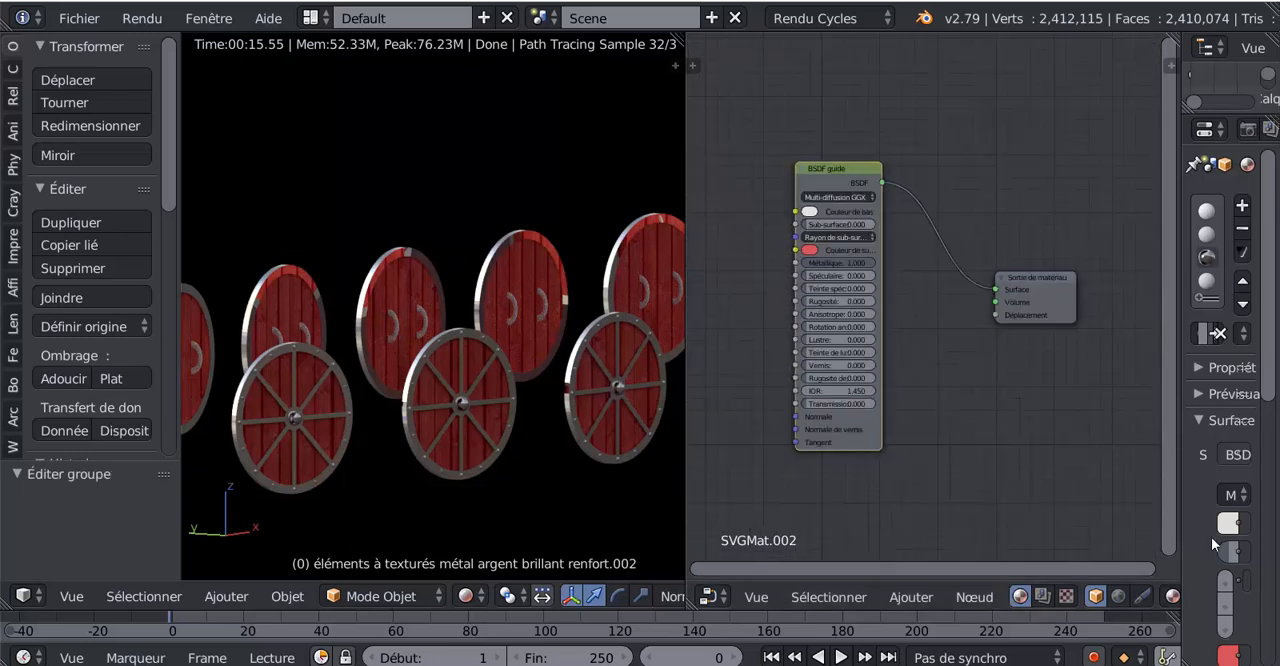
- Open the list of texture nodes available to add to the SVGMat.002 material
click(913, 598)
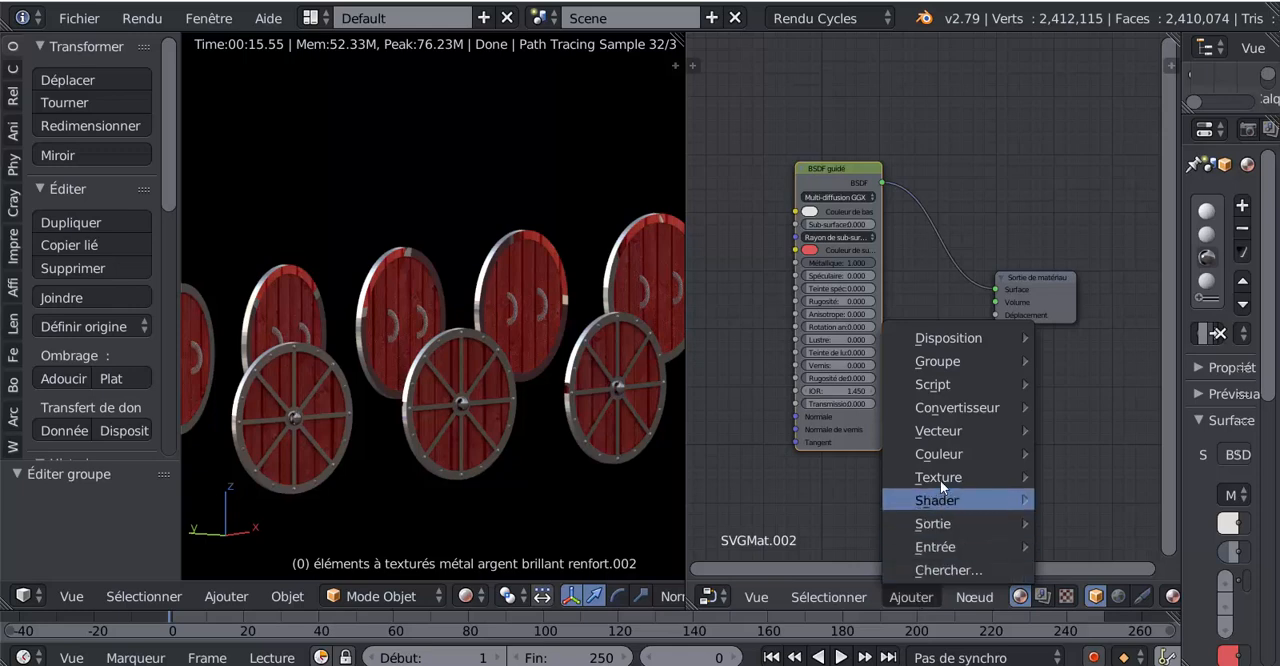
mouse_move(942, 480)
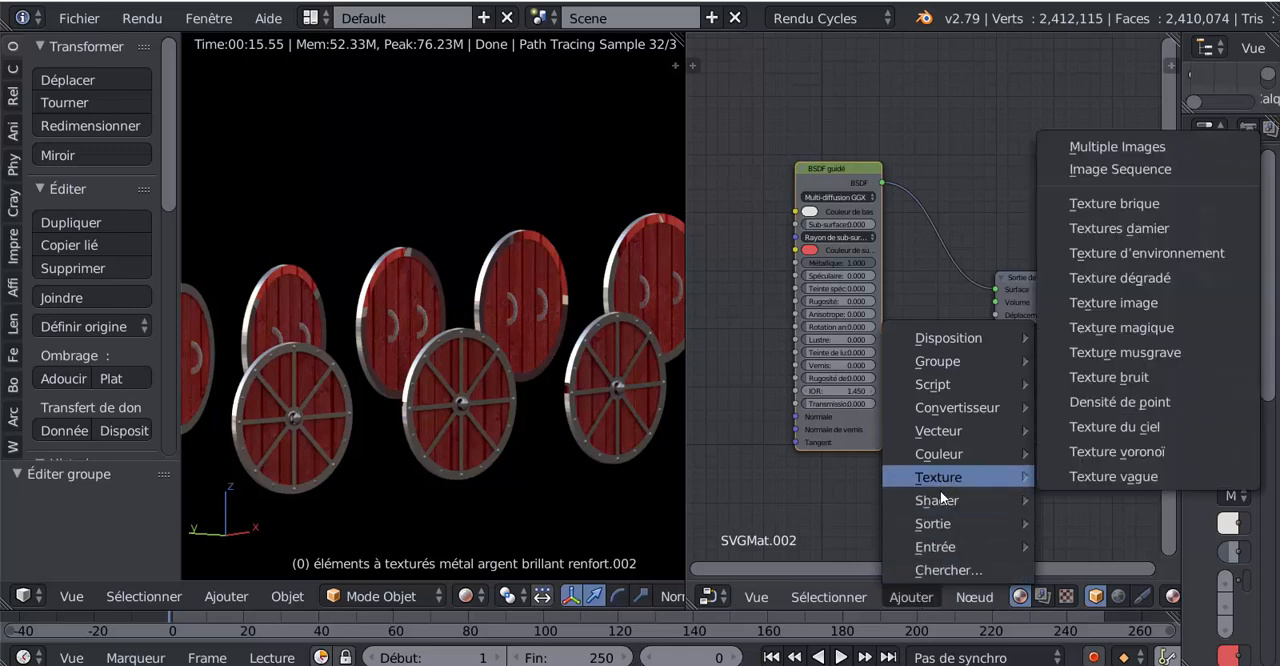
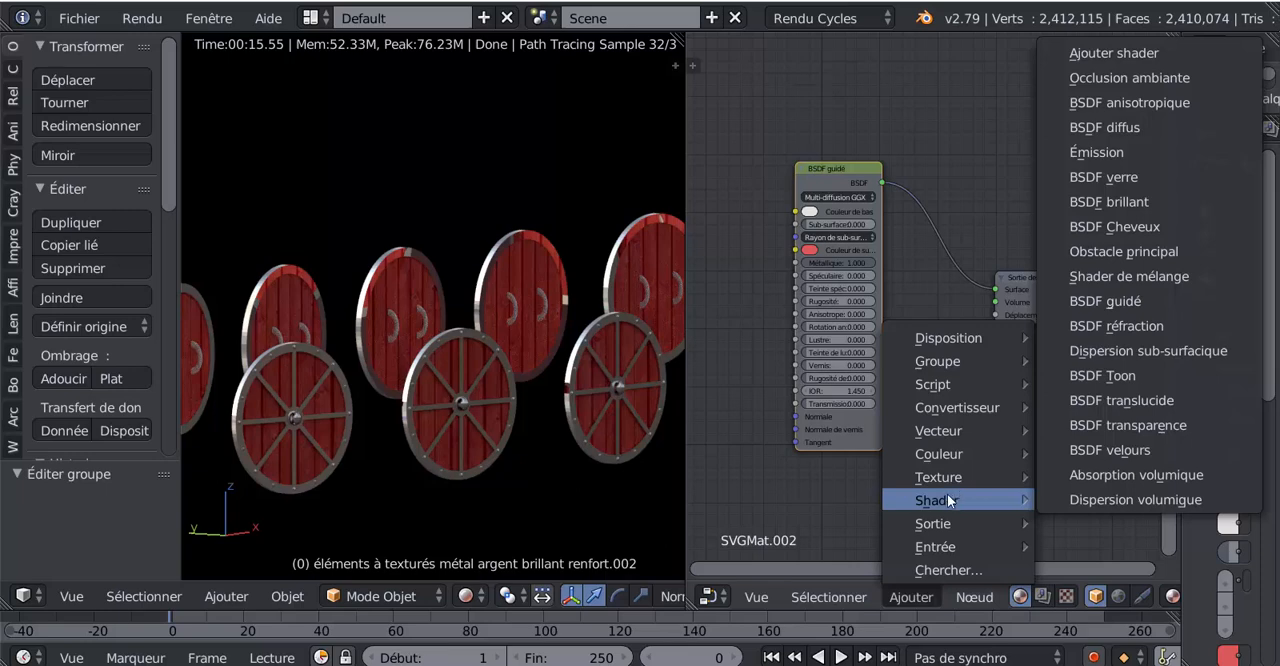
- Insert a Mix Shader node between the Principled BSDF and the material output, and move the Principled BSDF node up and away
click(1127, 276)
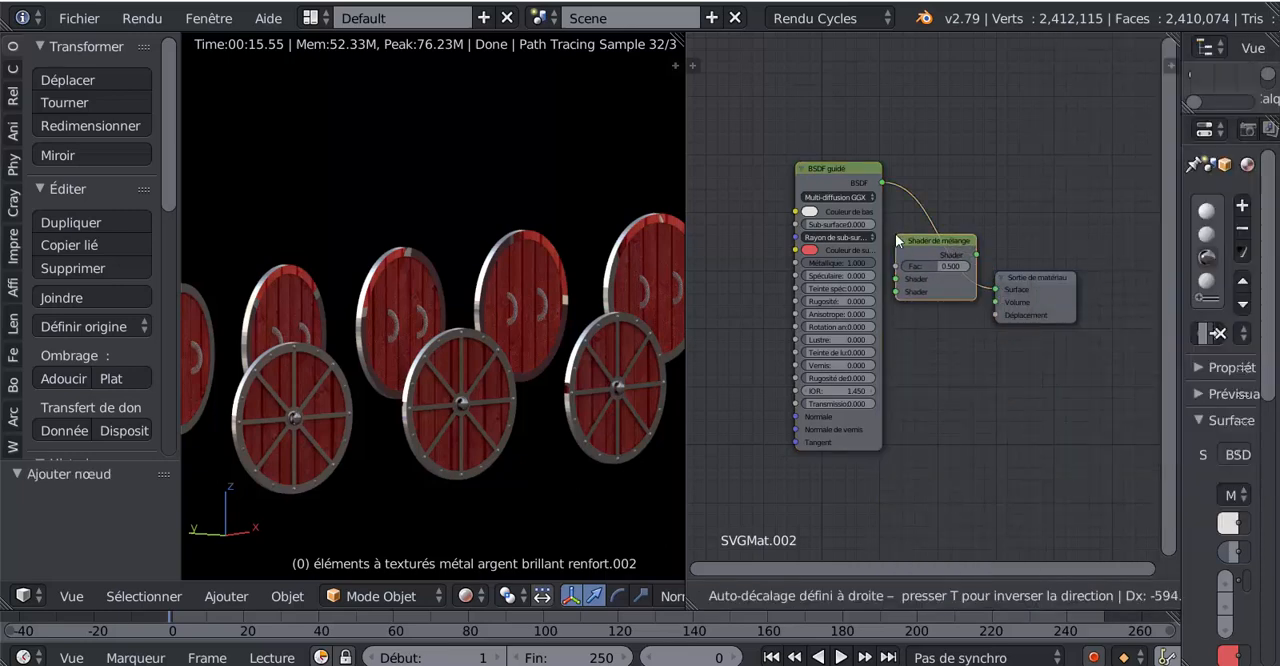
click(895, 234)
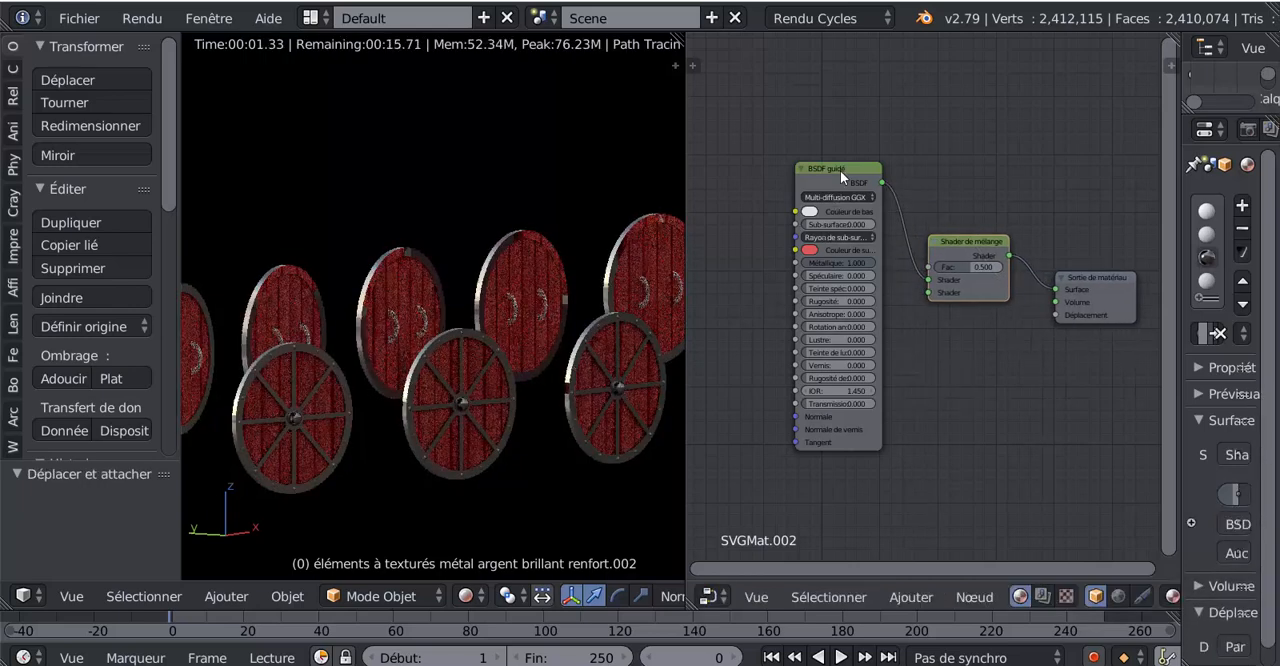
drag(840, 170, 759, 72)
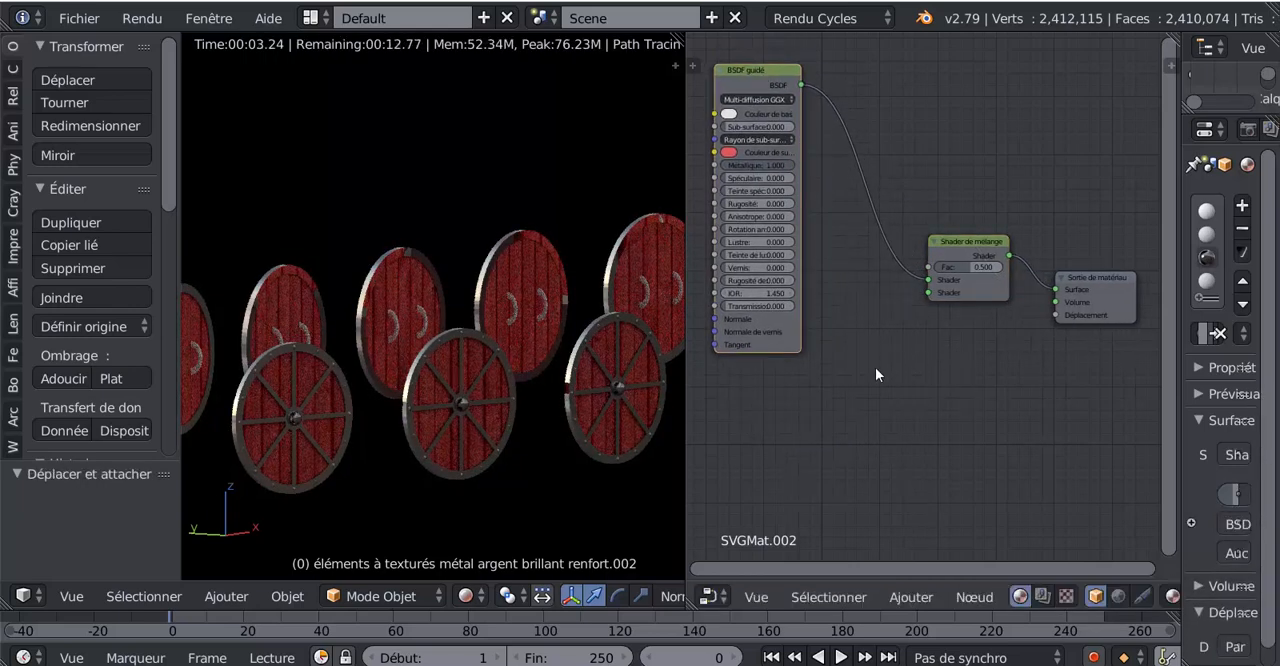
- Add a Glass BSDF (BSDF verre) node below the Mix Shader and connect it to the second Shader input
scroll(876, 374, up, 2)
middle_drag(907, 431, 889, 426)
key(Tab)
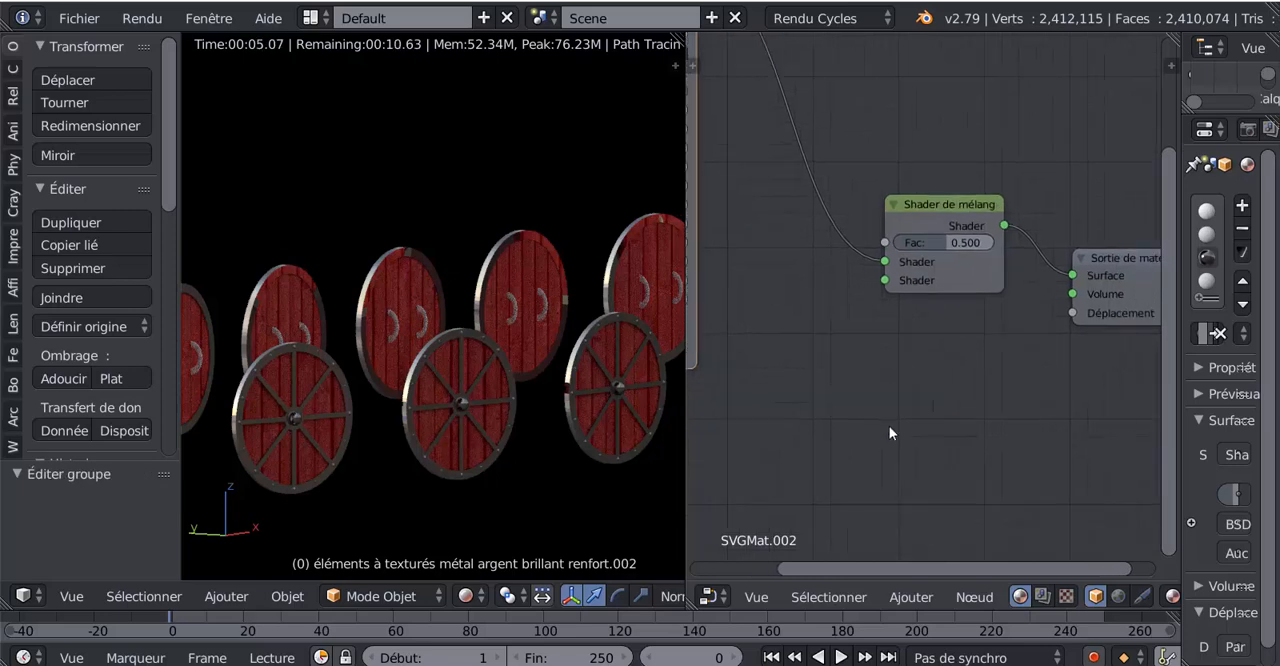
scroll(889, 426, up, 1)
scroll(889, 426, down, 3)
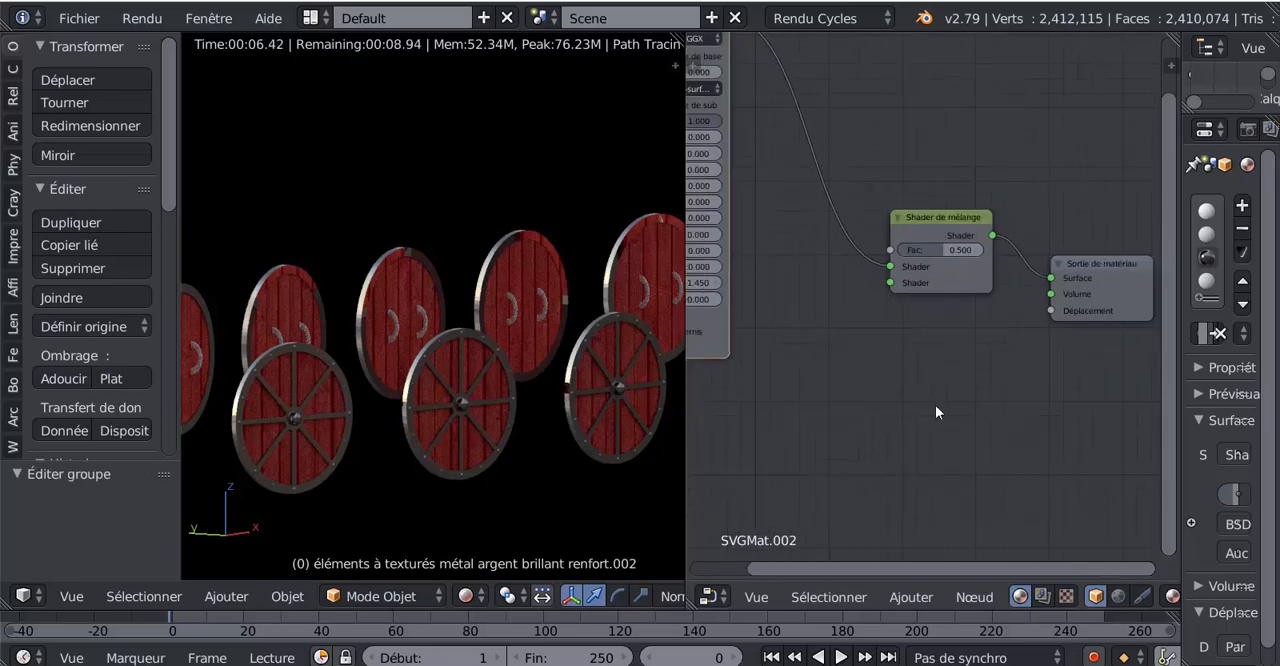
click(912, 586)
mouse_move(927, 498)
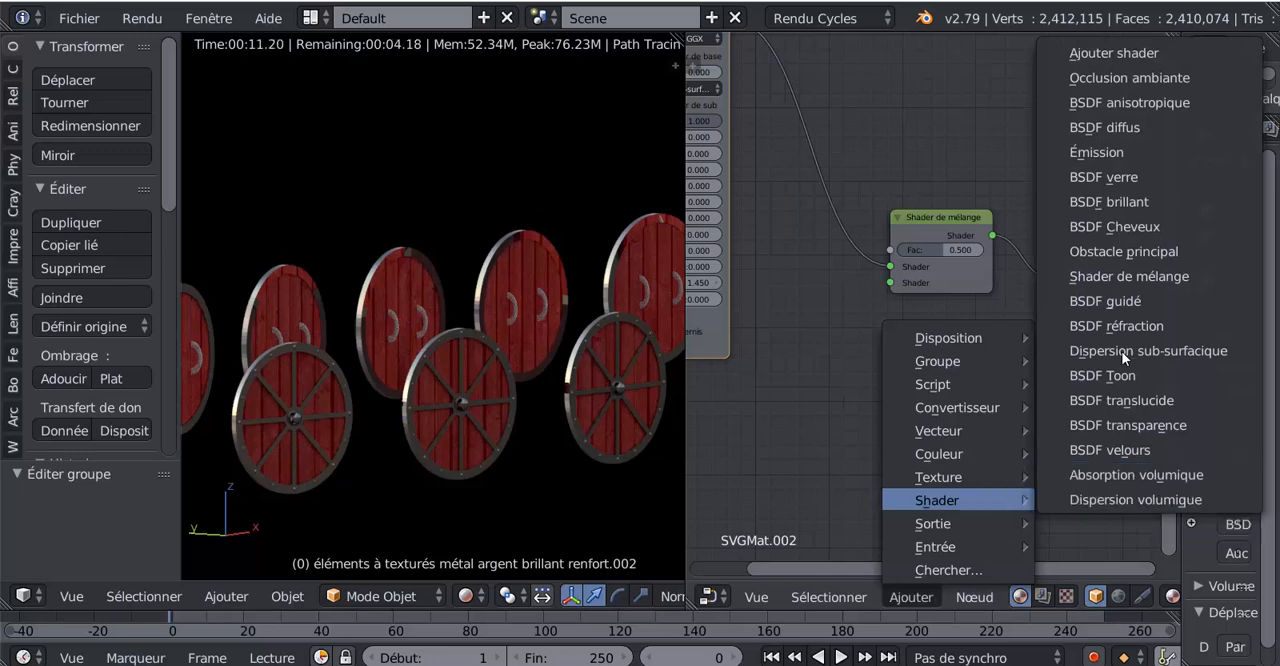
click(1119, 176)
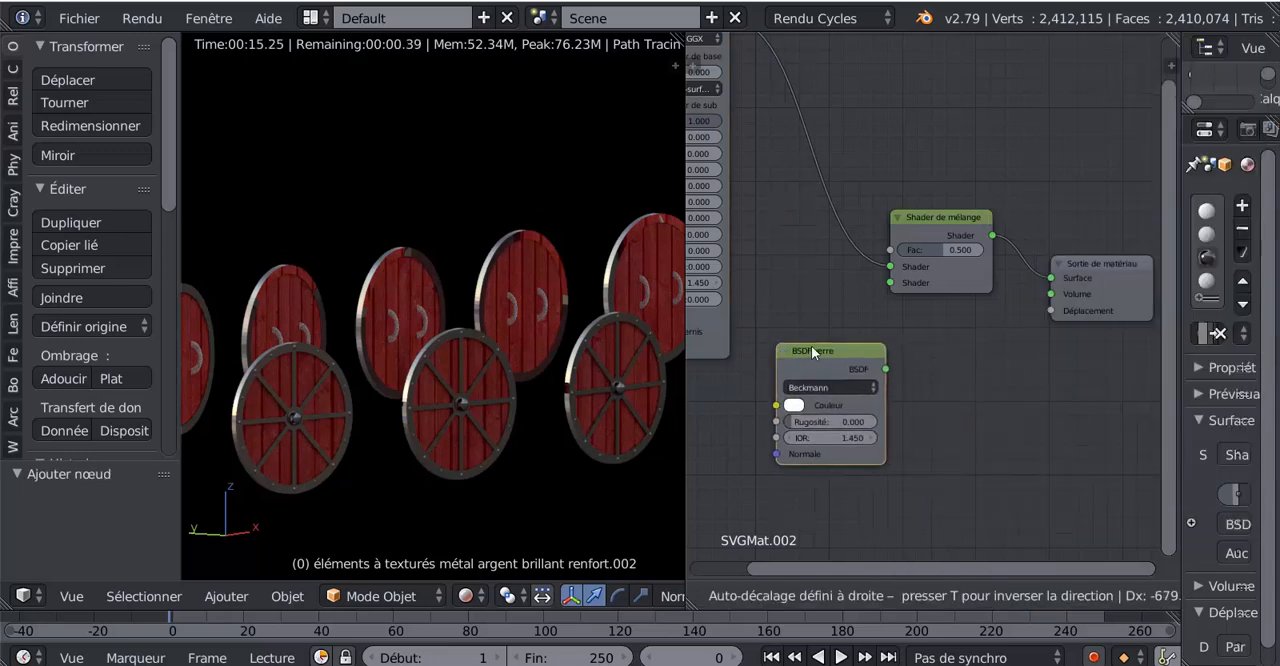
click(811, 345)
drag(886, 369, 896, 338)
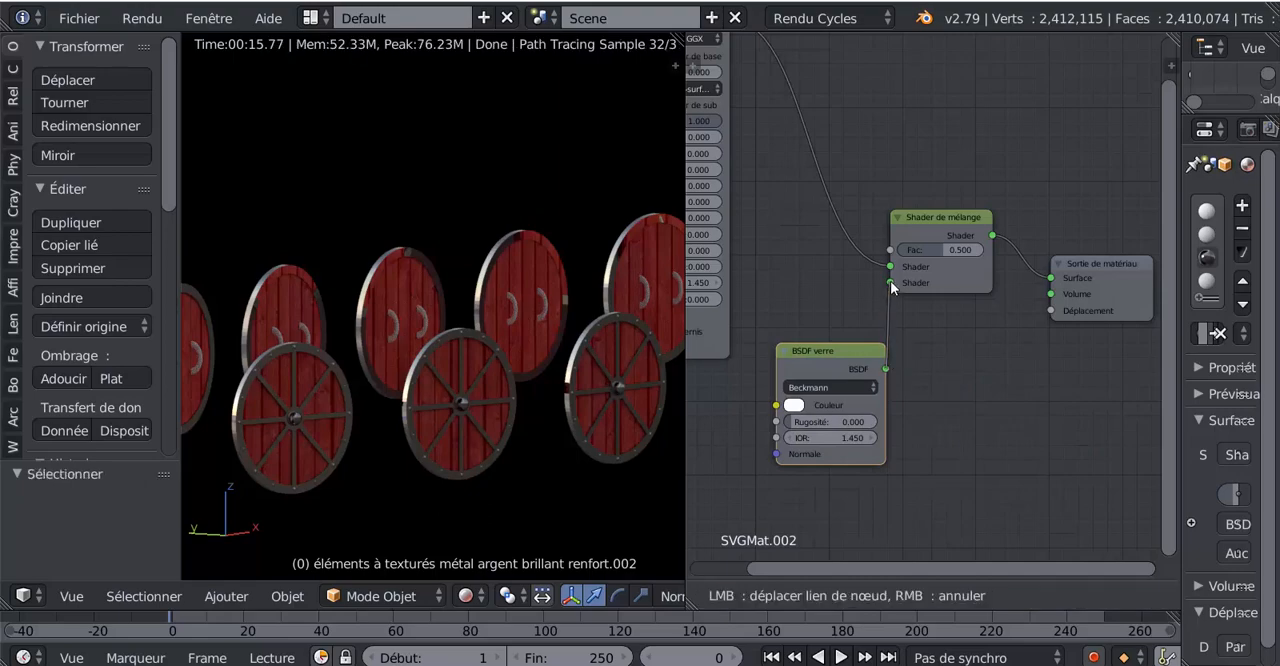
drag(890, 282, 890, 282)
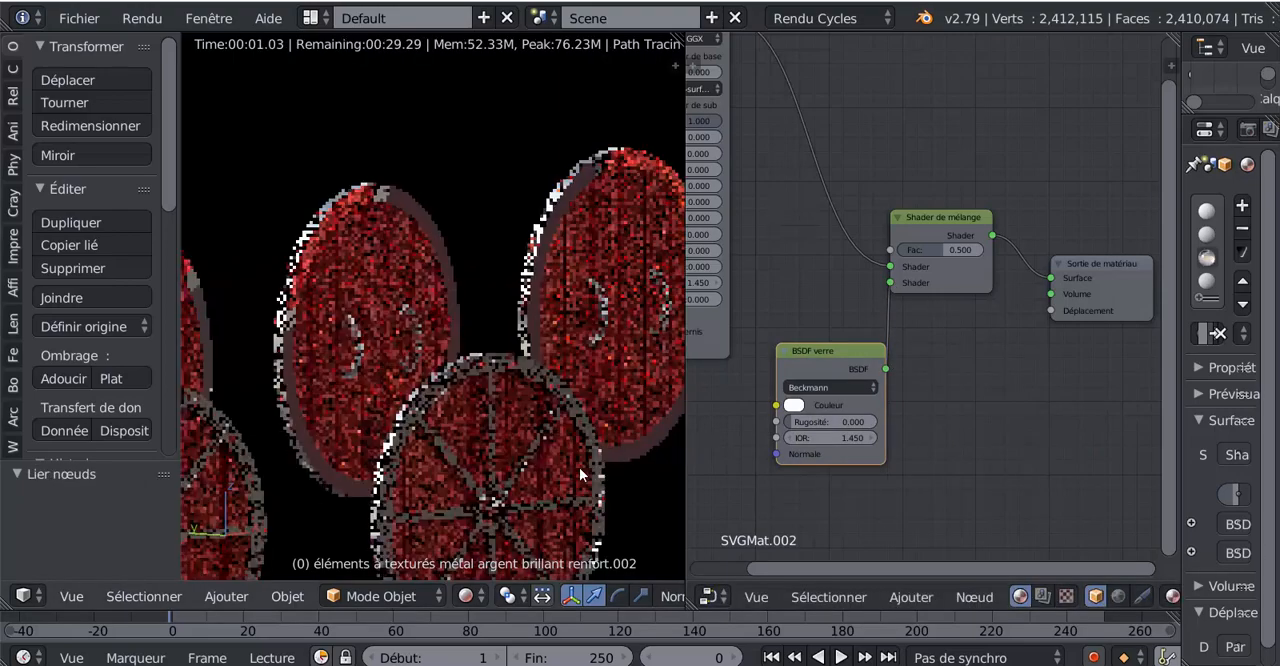
- Set the Mix Shader factor to 1.000 while viewing the shields up close
key(Tab)
middle_drag(1016, 442, 1058, 446)
scroll(489, 474, up, 2)
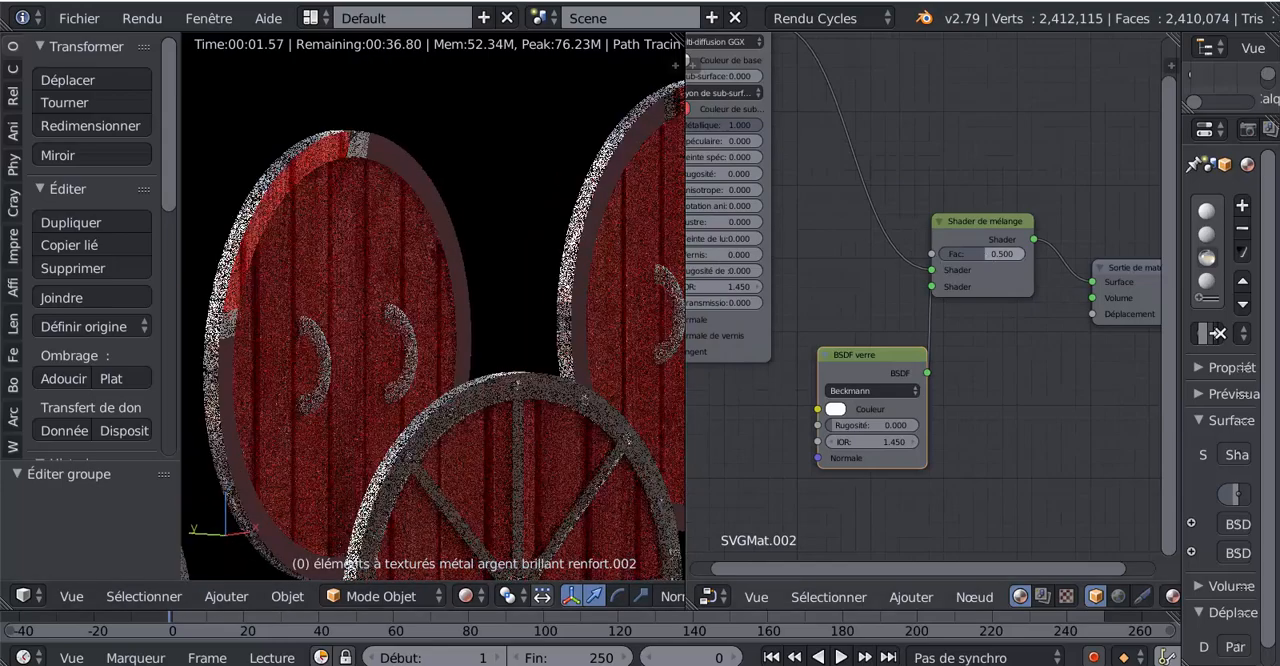
drag(984, 254, 1028, 254)
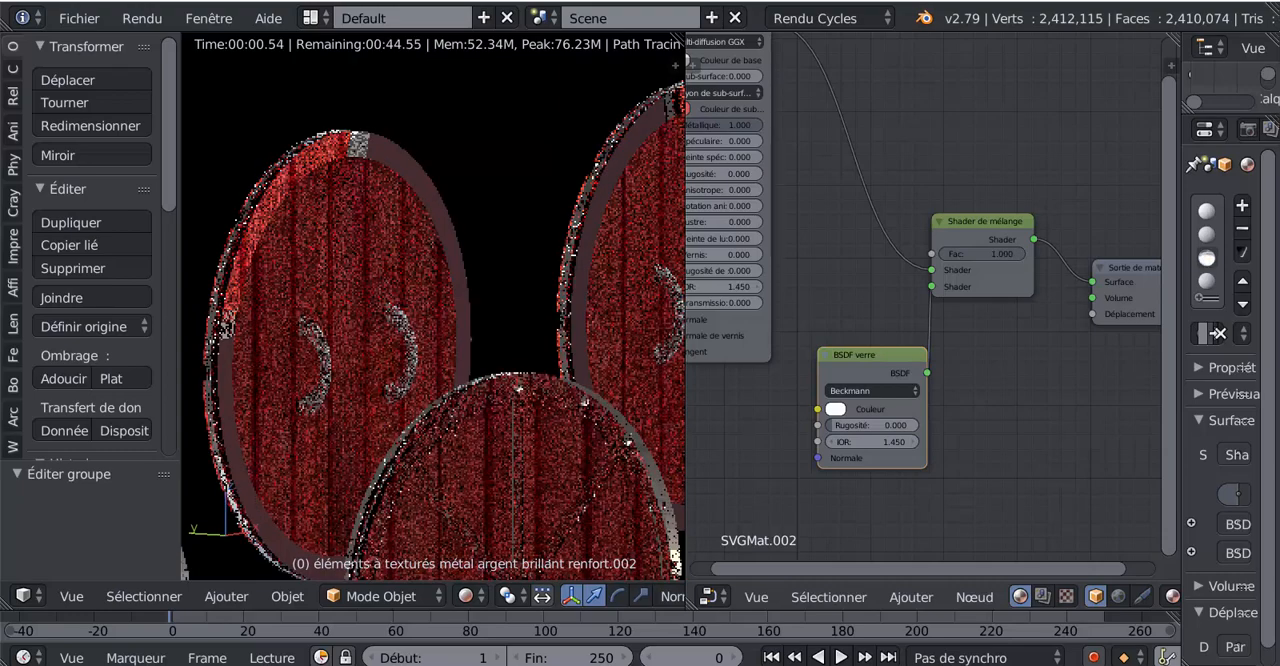
- Change the Glass BSDF distribution to Sharp (Dure) and inspect the rendered shields
click(869, 394)
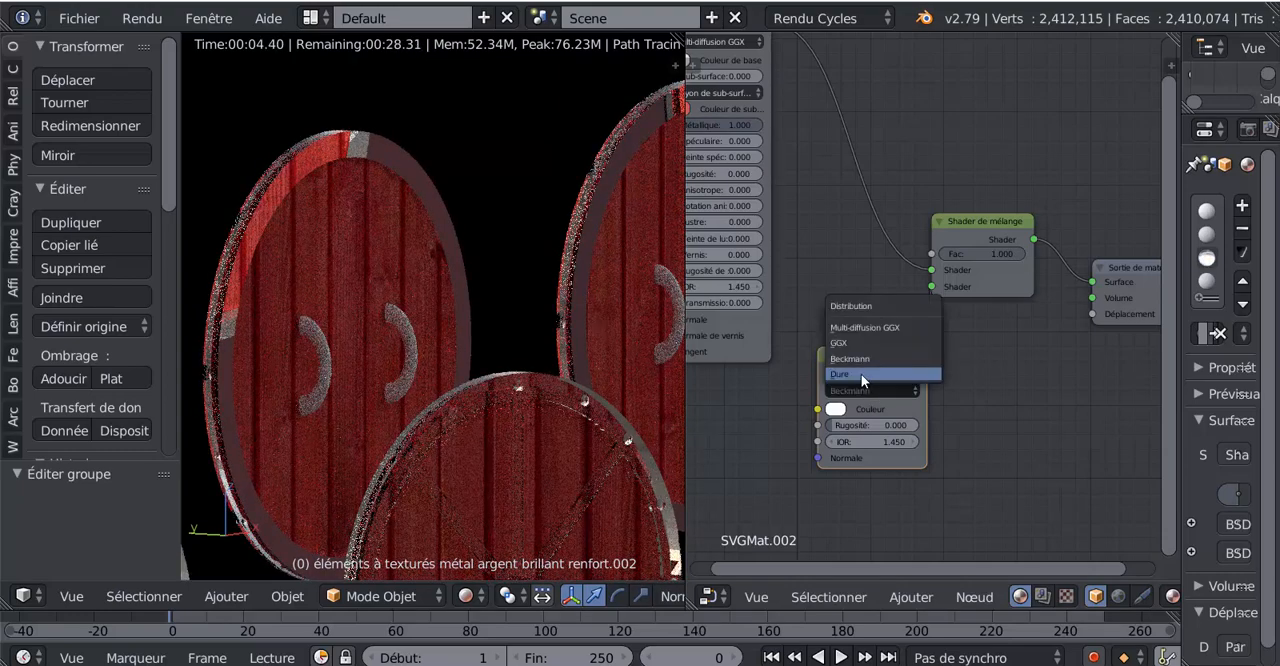
click(861, 374)
middle_drag(557, 457, 491, 455)
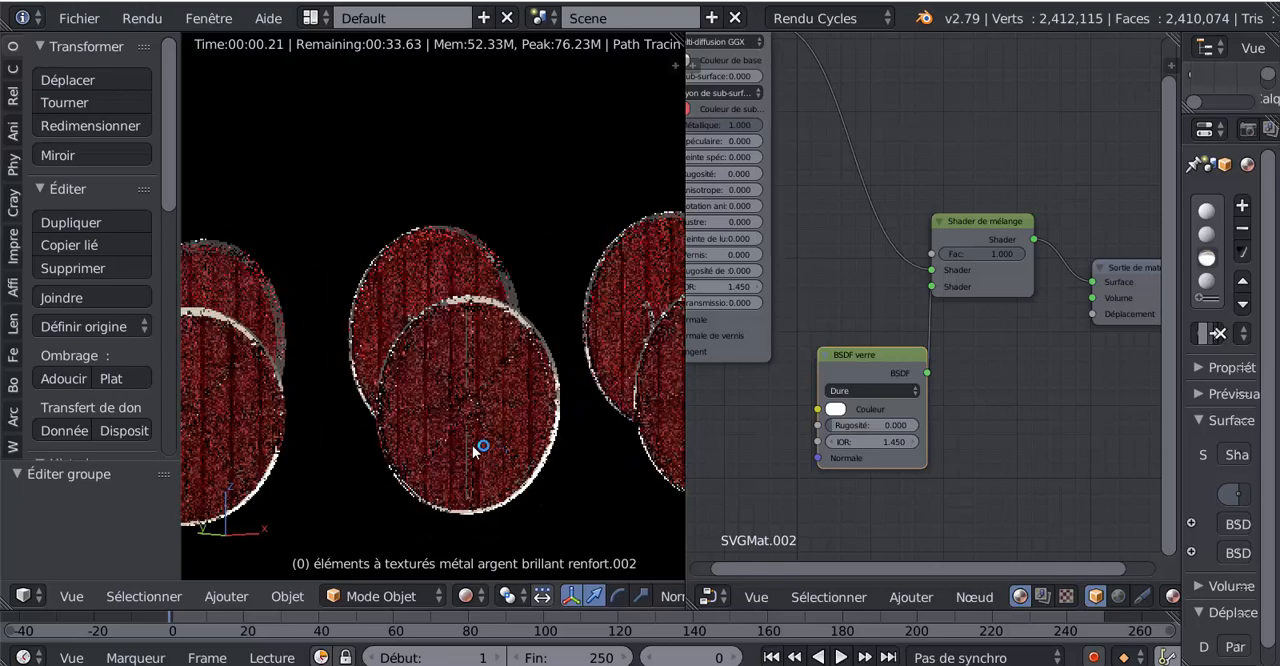
scroll(480, 446, up, 5)
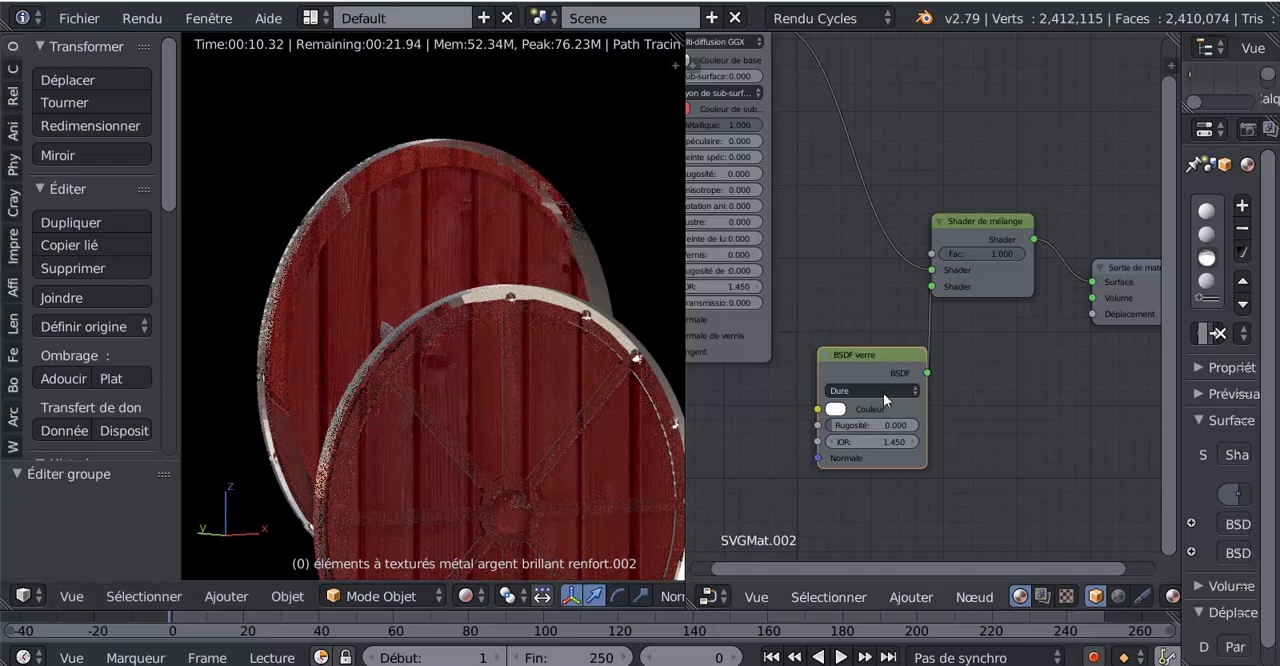
- Lower the Mix Shader factor to 0.142
drag(1004, 254, 935, 254)
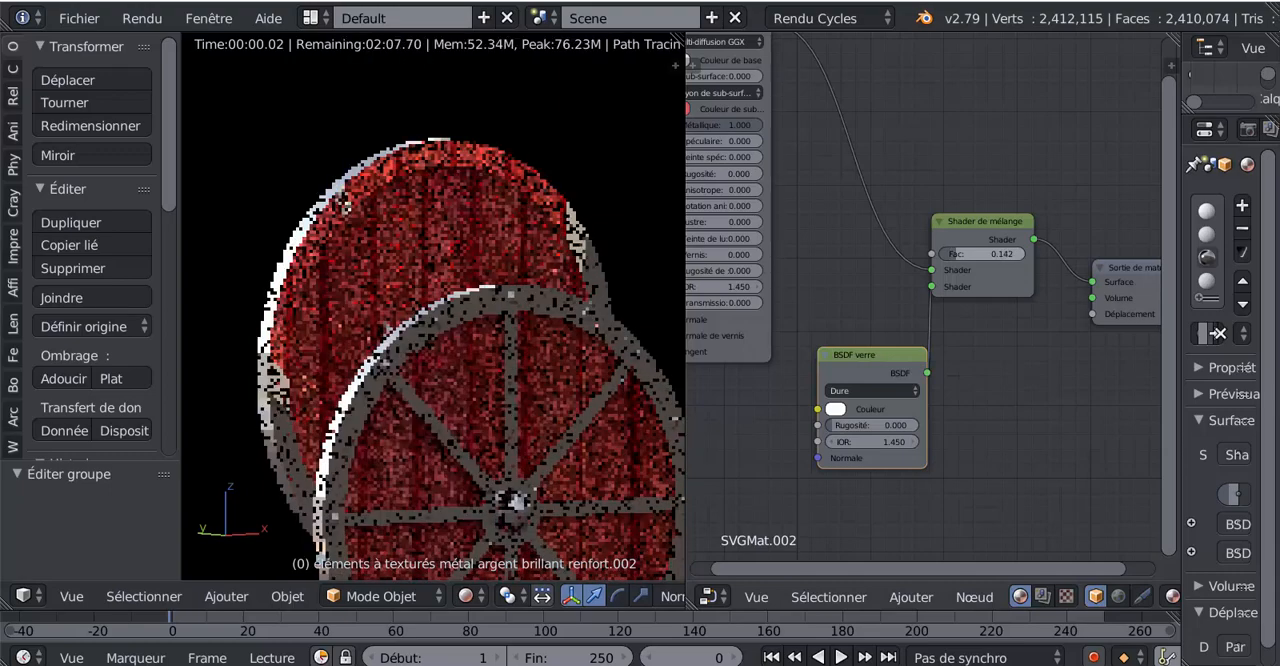
scroll(997, 335, down, 2)
scroll(990, 342, down, 4)
scroll(958, 255, up, 3)
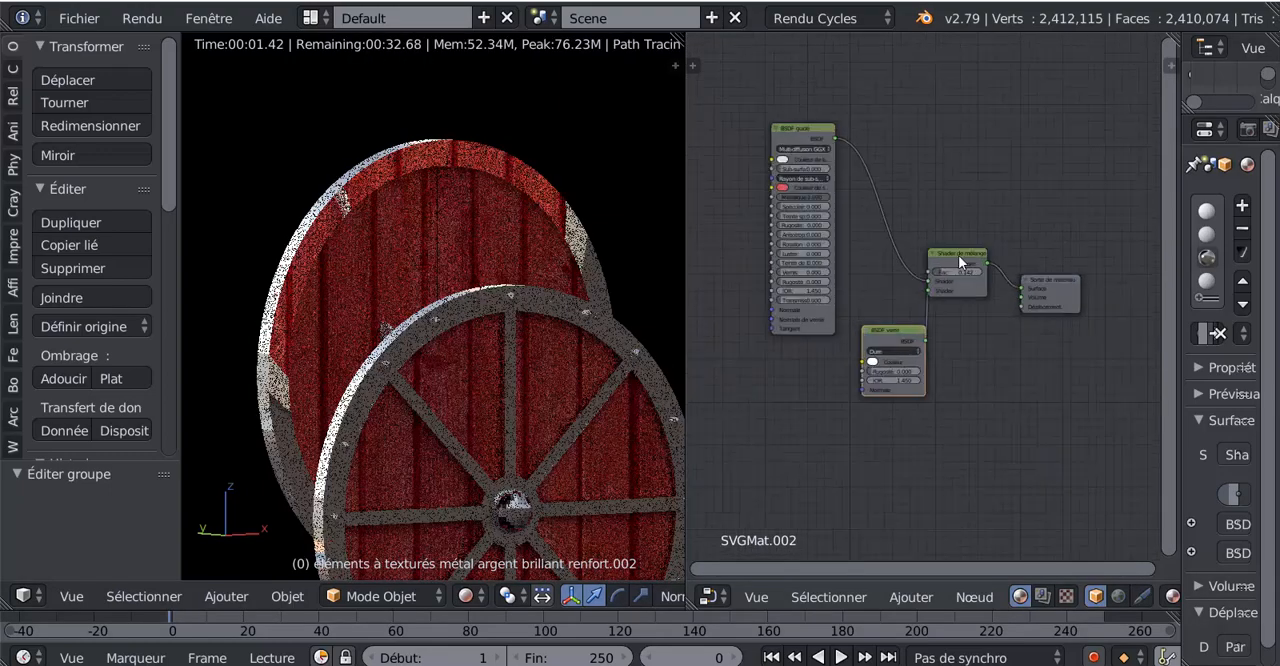
- Detach the Glass BSDF from the Mix Shader and delete it, rearranging the nodes
drag(962, 252, 955, 223)
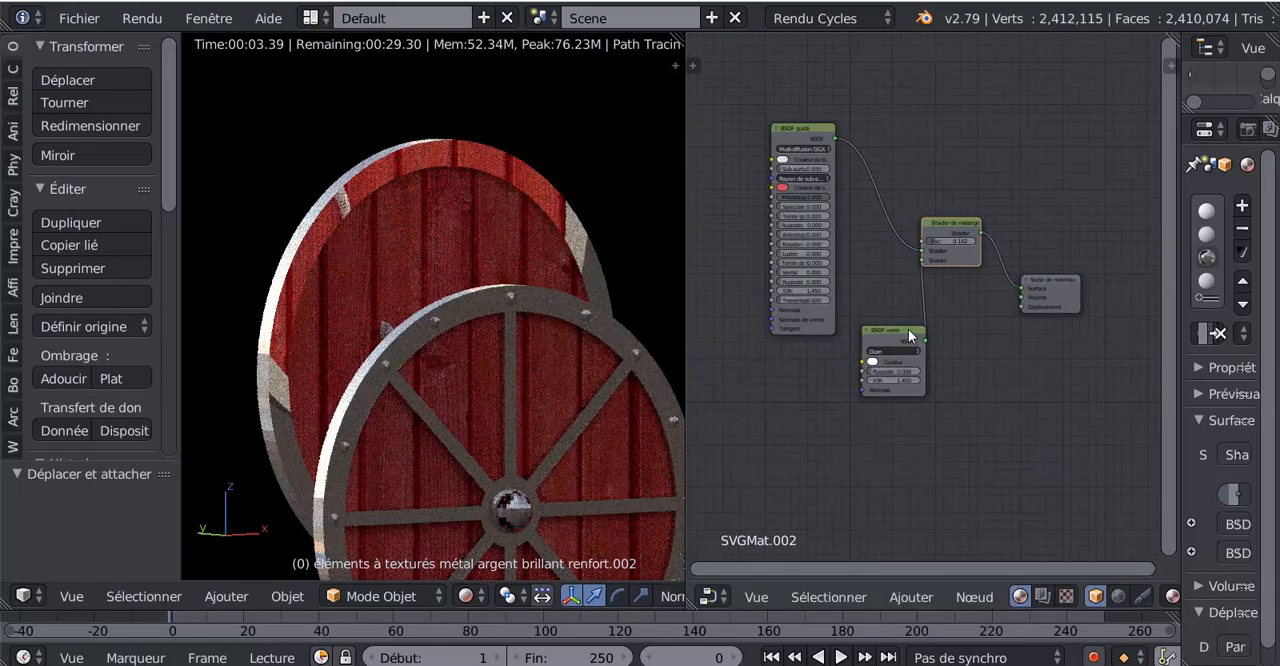
drag(892, 340, 821, 387)
mouse_move(958, 254)
mouse_down()
mouse_move(956, 309)
mouse_move(1000, 303)
mouse_move(930, 303)
mouse_move(959, 303)
mouse_move(897, 388)
mouse_move(820, 400)
mouse_up()
scroll(931, 361, up, 4)
click(780, 404)
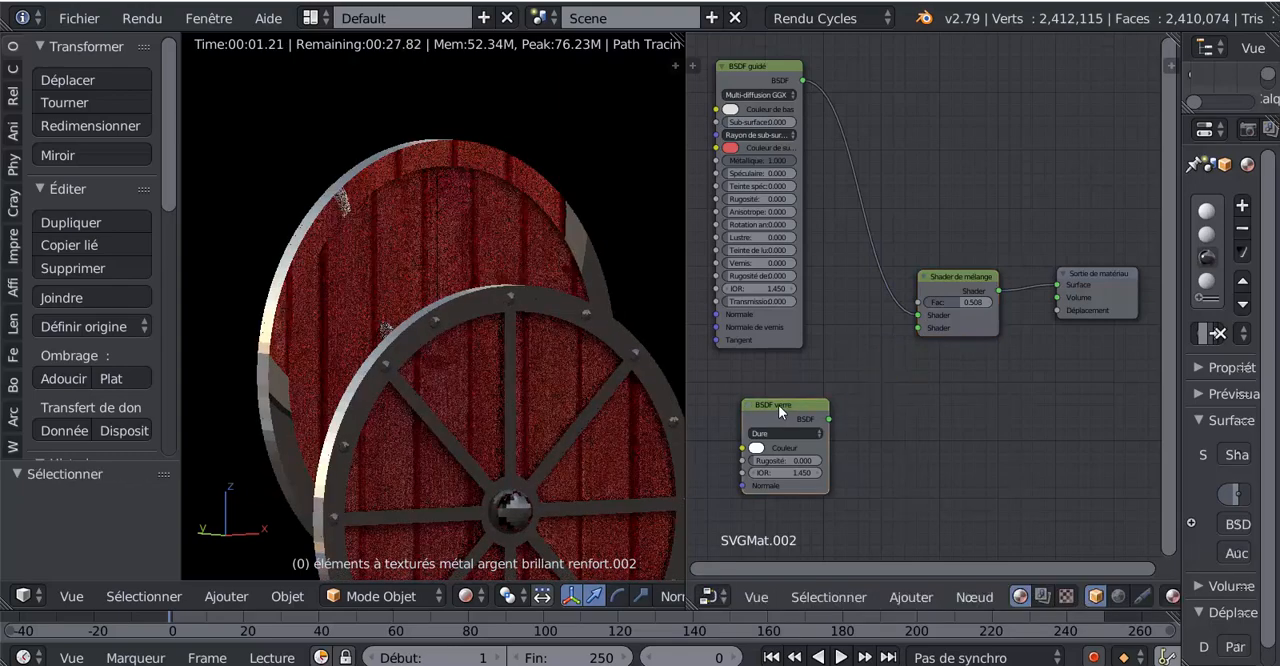
key(x)
- Add a MixRGB (Mélanger RGB) colour node below the Principled BSDF and connect its colour output to the Mix Shader's second input
click(903, 596)
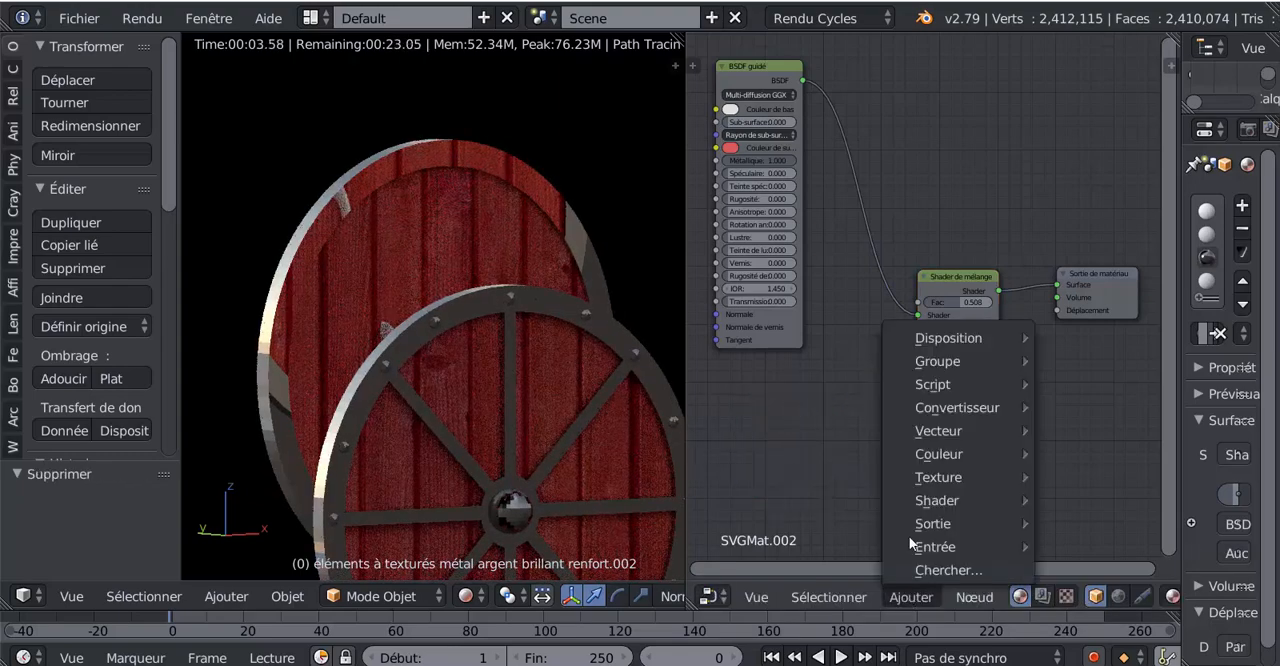
mouse_move(922, 529)
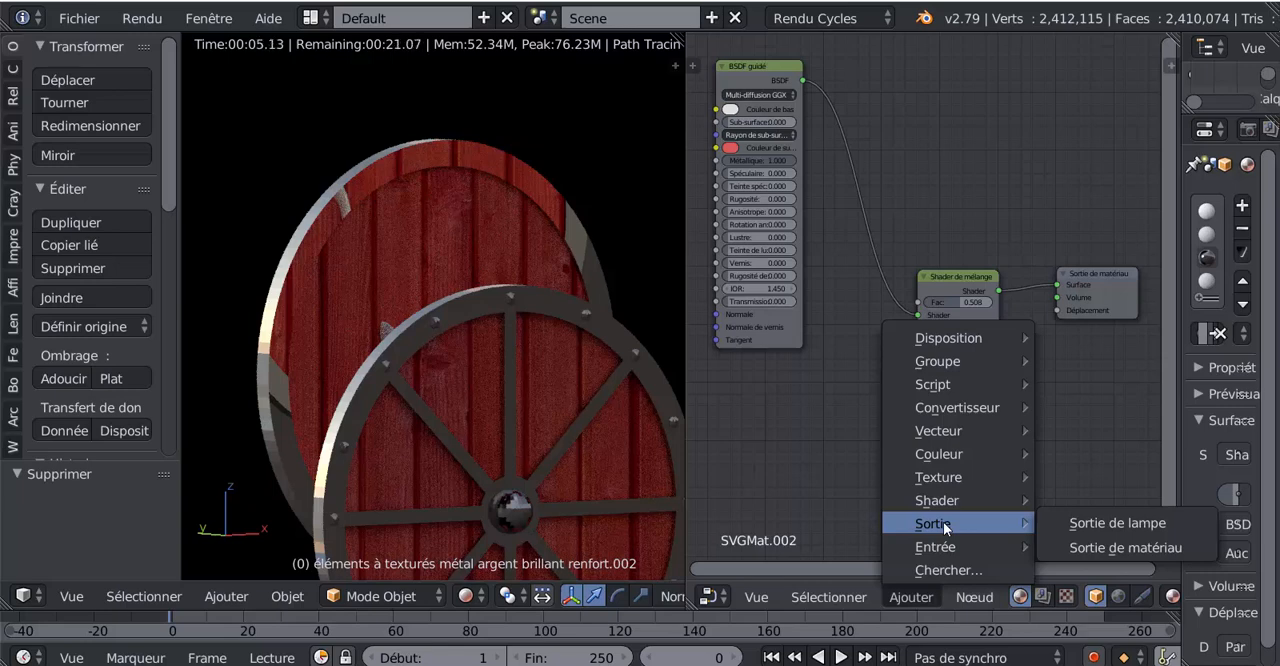
mouse_move(948, 455)
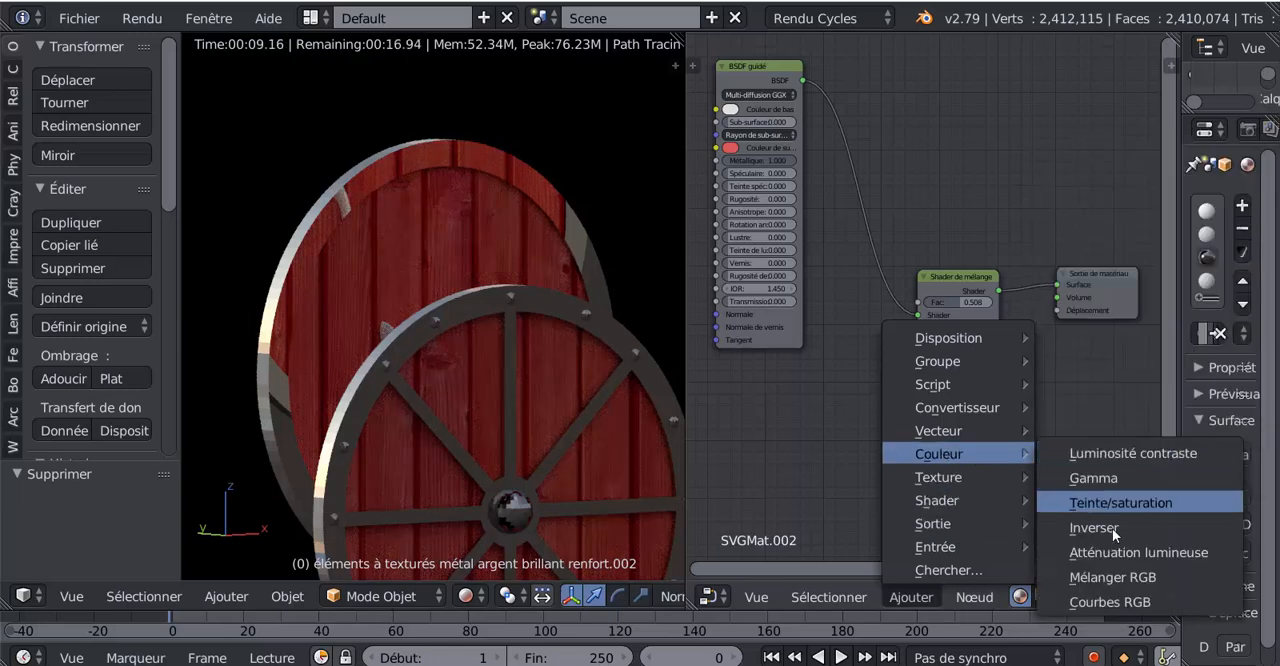
click(1112, 578)
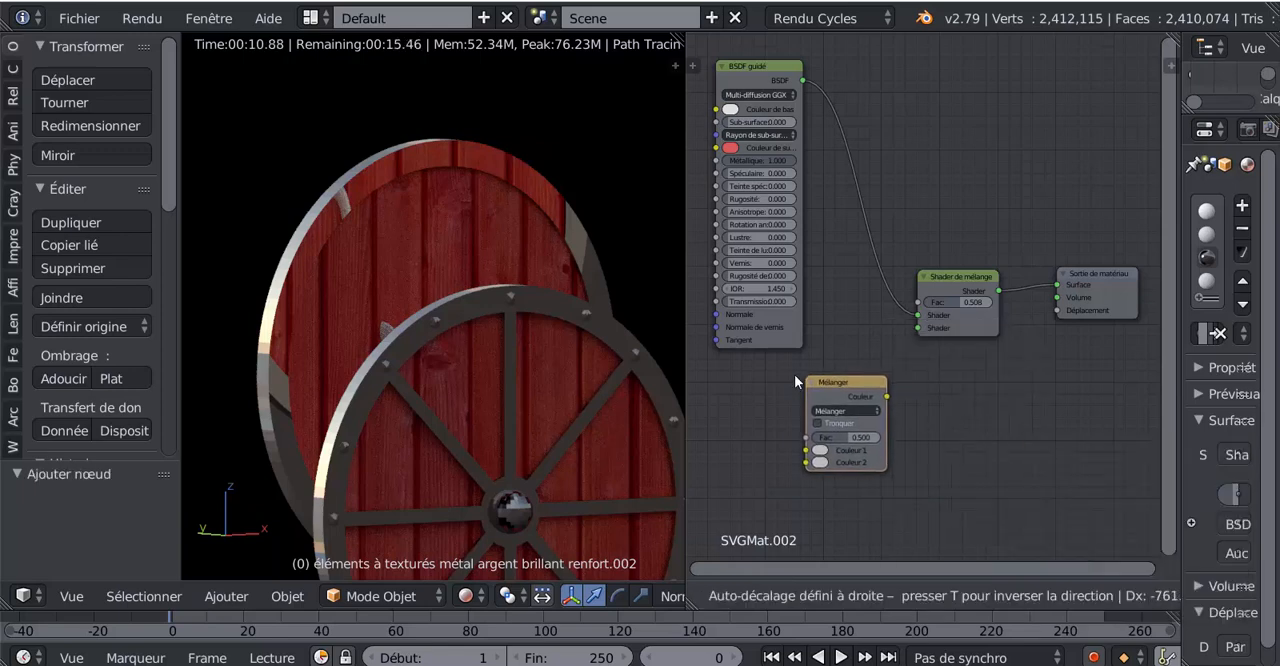
click(794, 376)
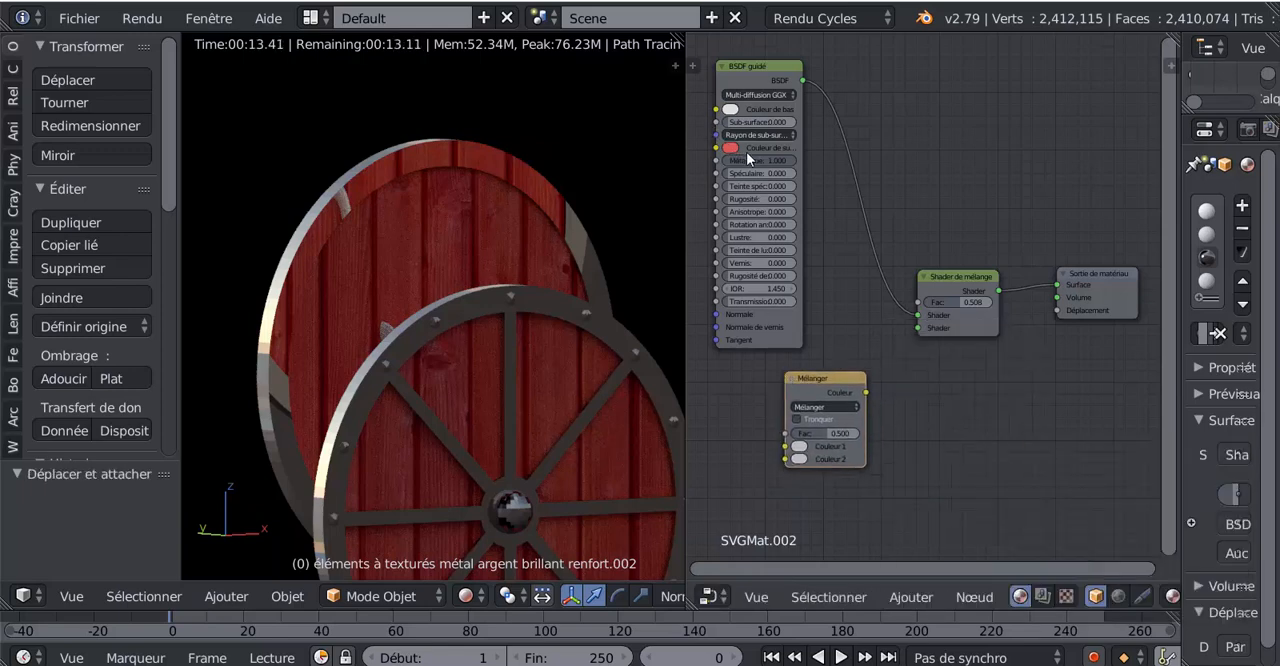
drag(866, 394, 919, 328)
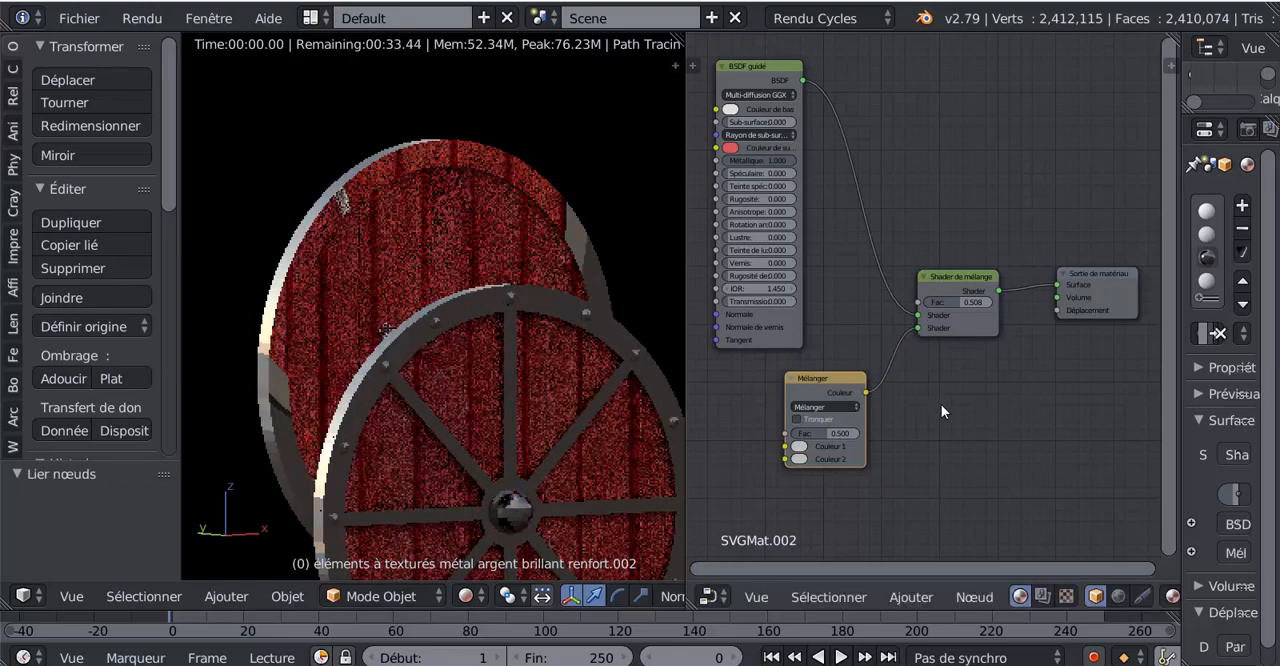
- Set the MixRGB node's Colour 1 to yellow (0.500, 0.418, 0.044) and Colour 2 to pale pink (0.500, 0.313, 0.317)
scroll(509, 457, up, 1)
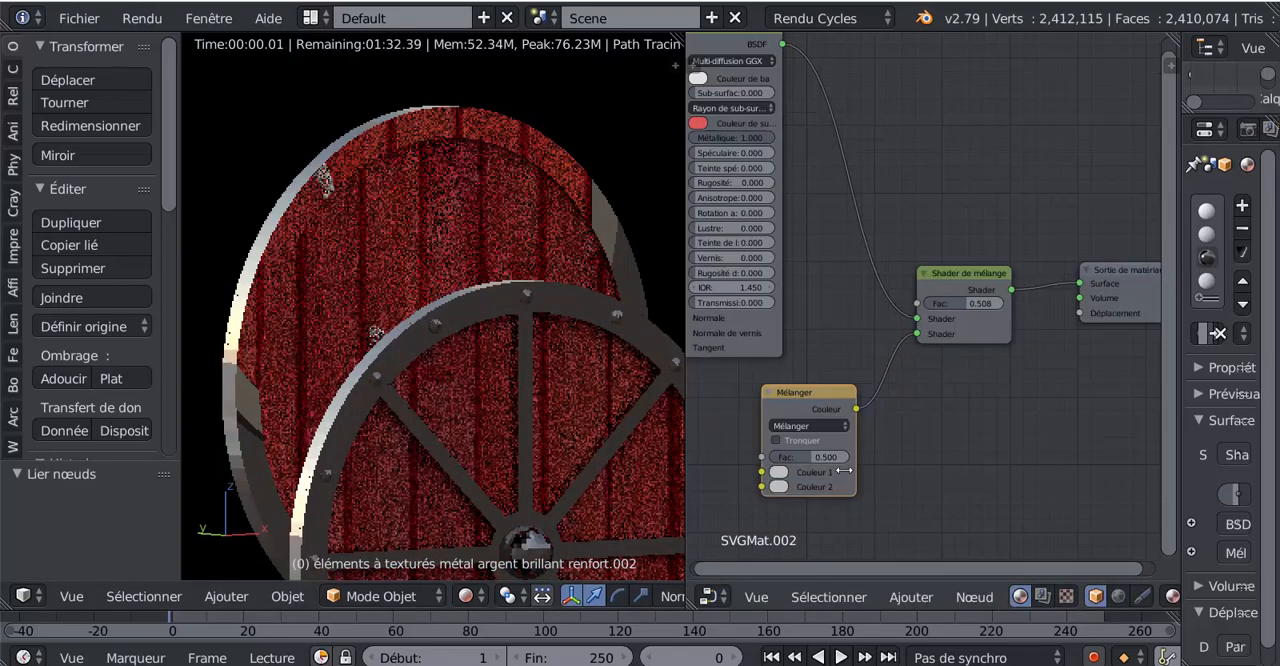
scroll(915, 420, up, 1)
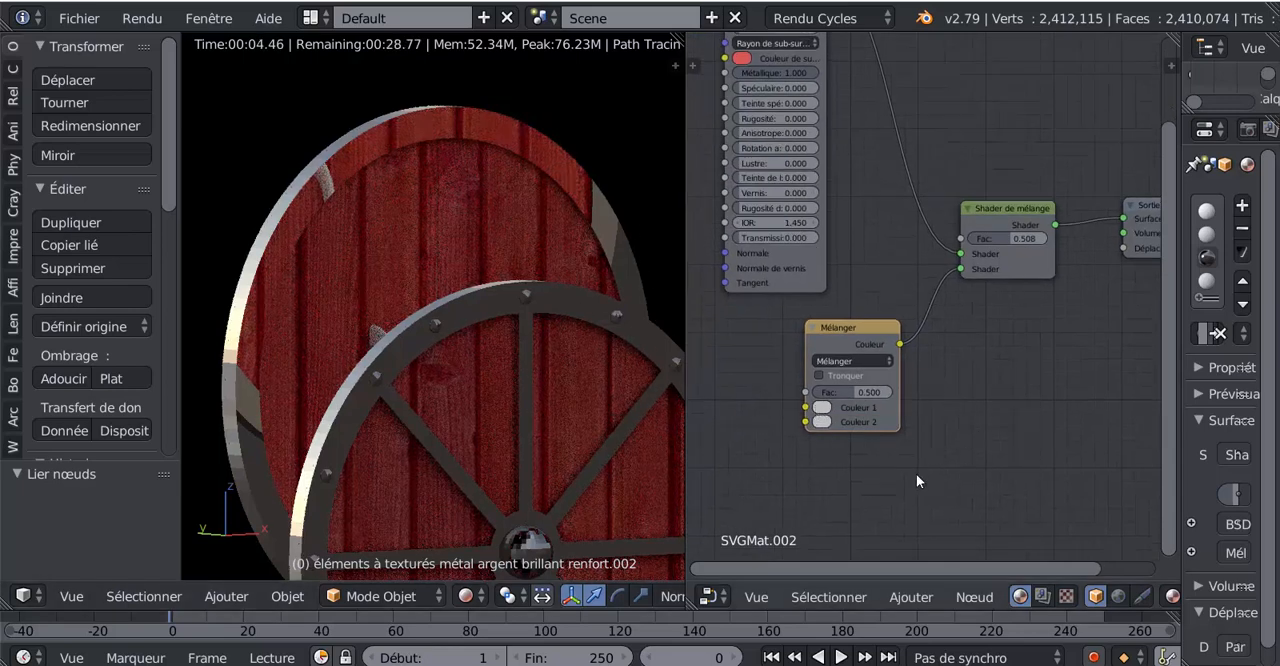
scroll(916, 473, up, 2)
click(786, 448)
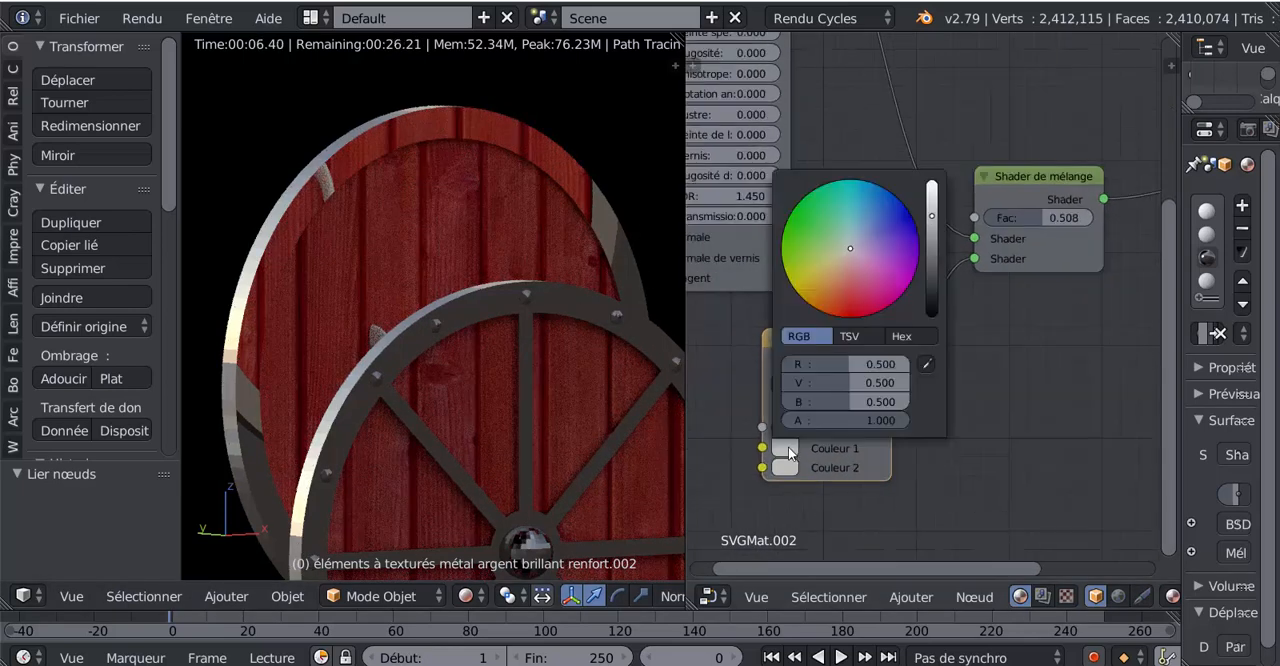
click(817, 281)
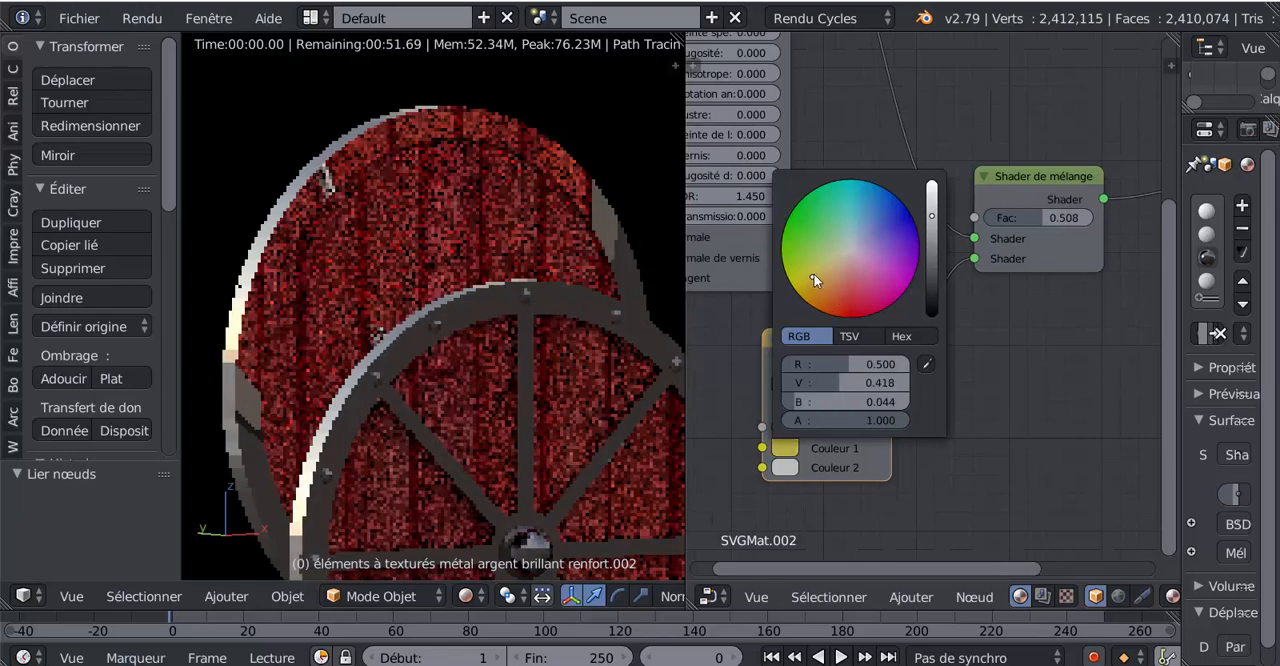
click(786, 467)
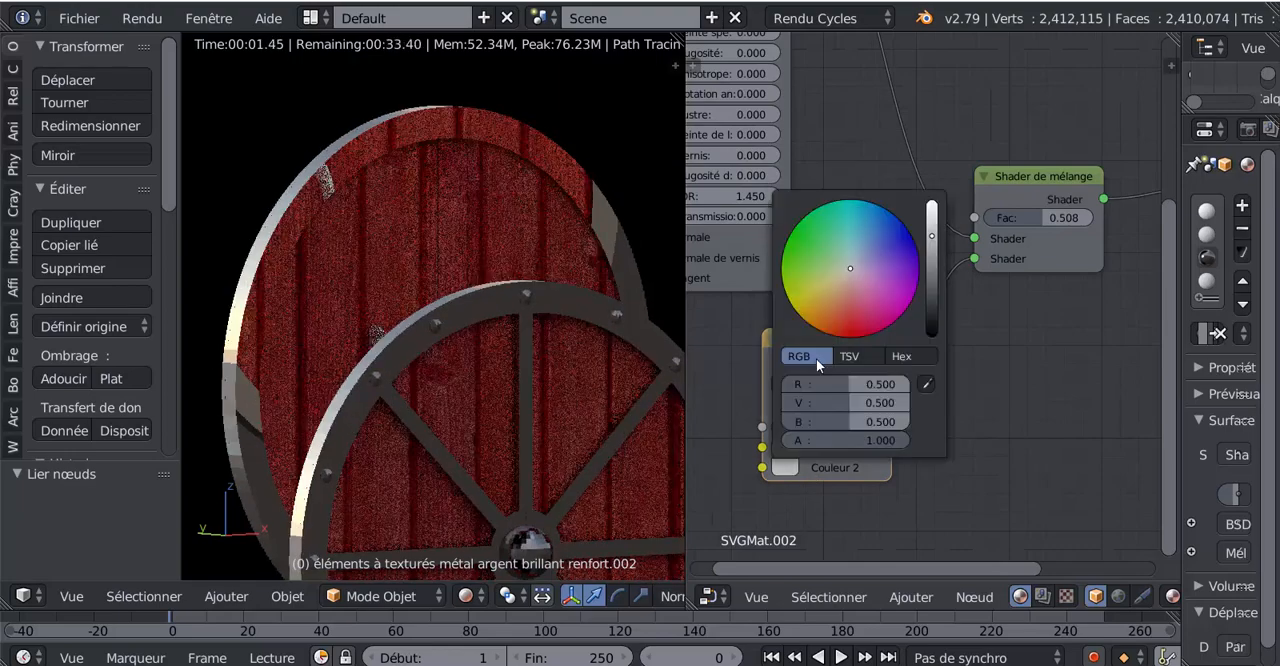
click(815, 299)
- Set the Mix Shader factor to 0.621 and the MixRGB factor to 1.000
mouse_move(1037, 217)
mouse_down()
mouse_move(1076, 217)
mouse_move(985, 217)
mouse_move(1070, 217)
mouse_move(1053, 217)
mouse_up()
scroll(991, 397, down, 2)
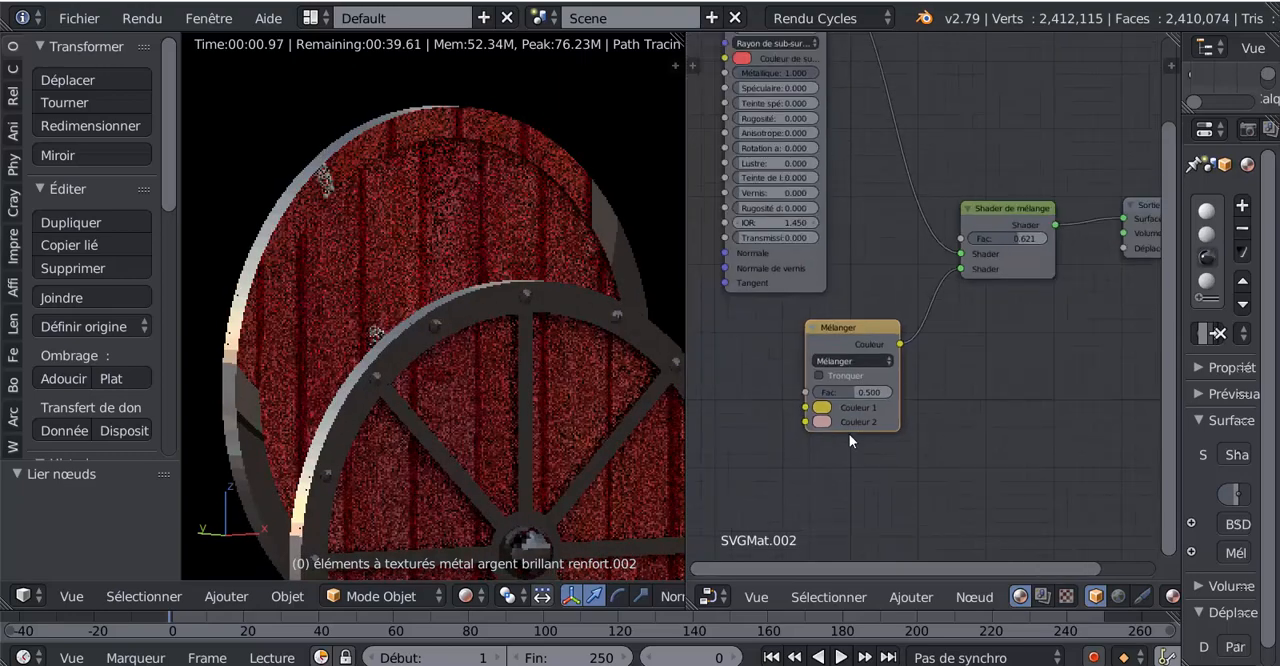
drag(850, 390, 905, 390)
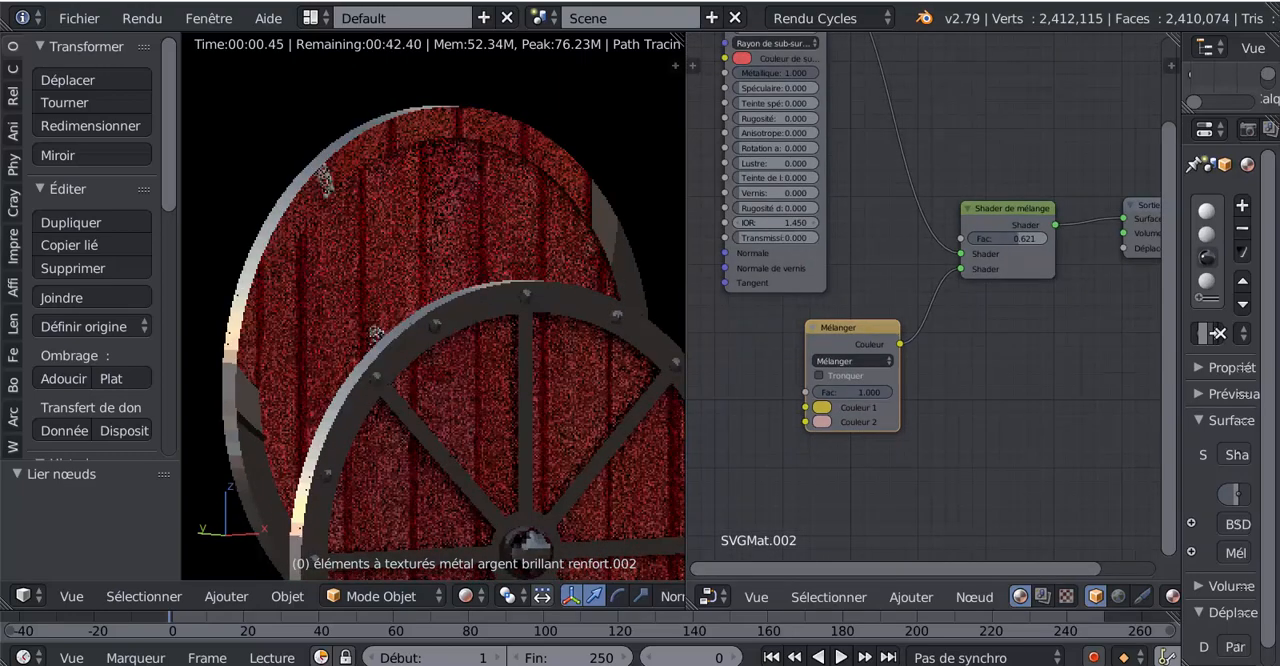
- Change the MixRGB node's Colour 2 to yellow
click(820, 422)
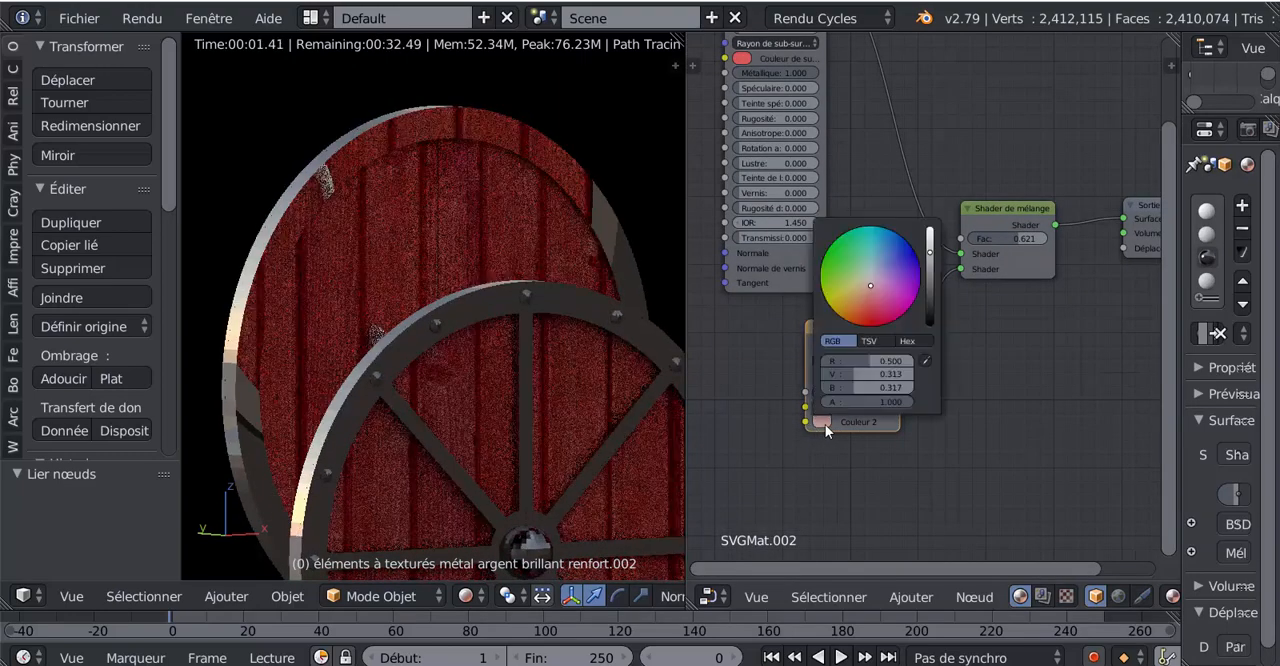
click(843, 310)
scroll(972, 366, down, 2)
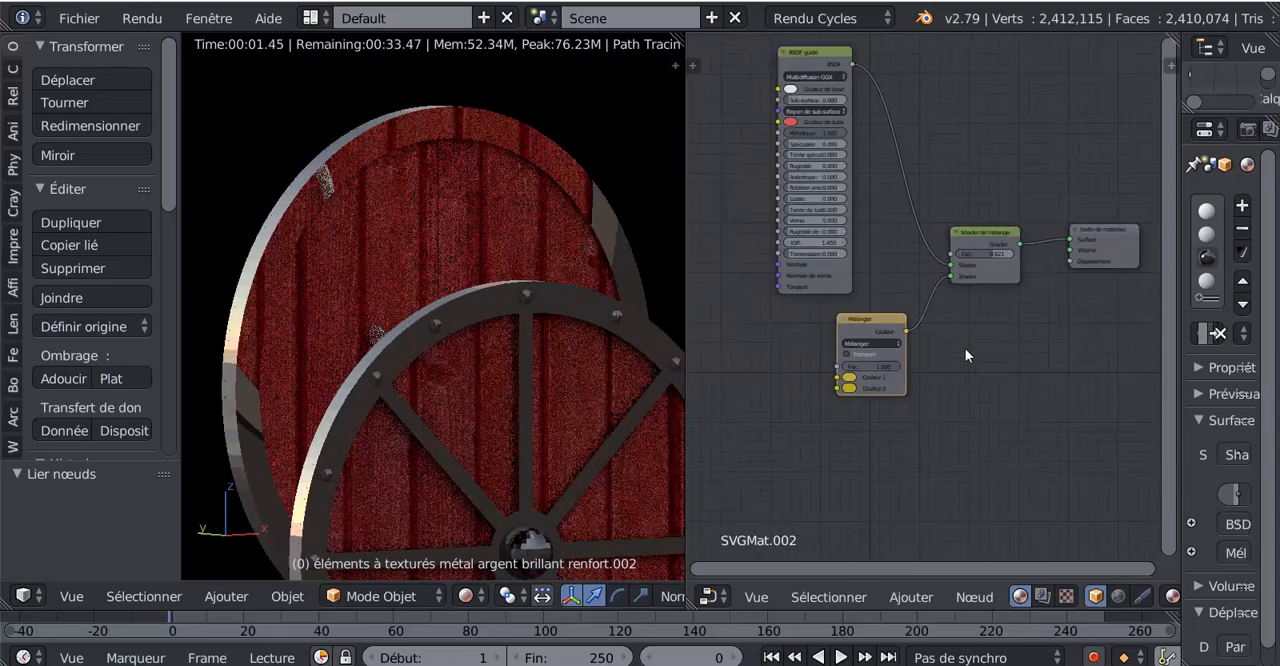
- Disconnect the MixRGB node, add a Diffuse BSDF (BSDF diffus) beside it, and connect its BSDF output to the Mix Shader's second input
drag(948, 276, 822, 343)
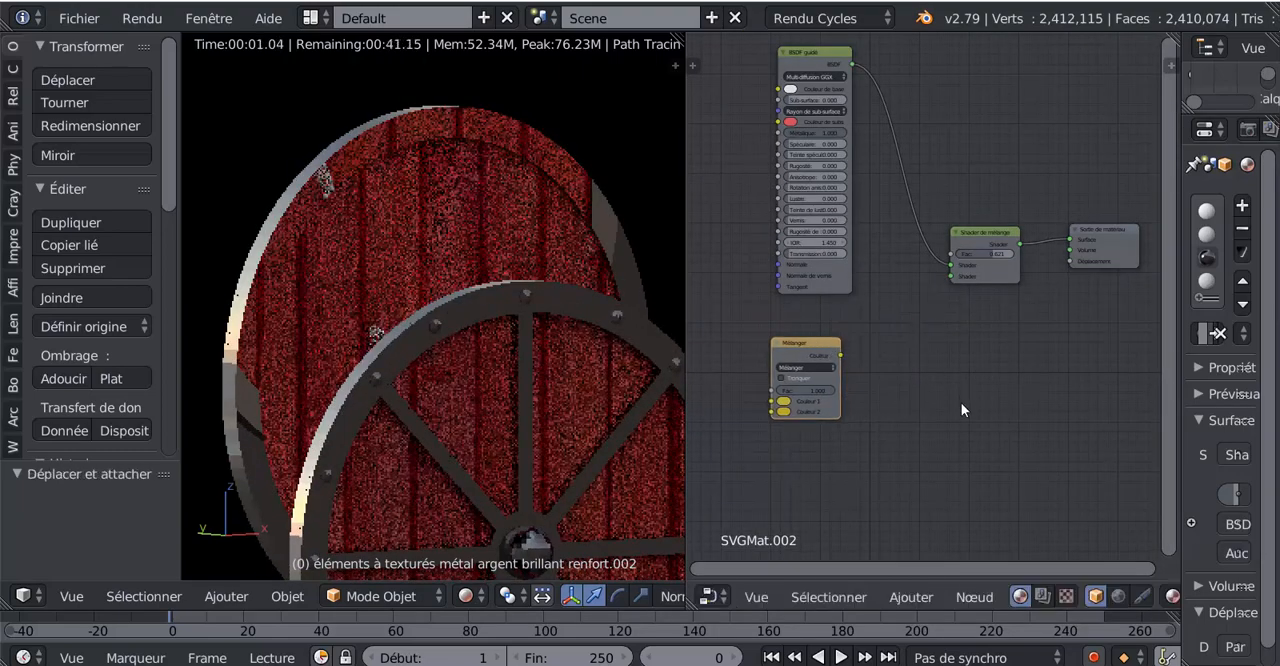
click(906, 596)
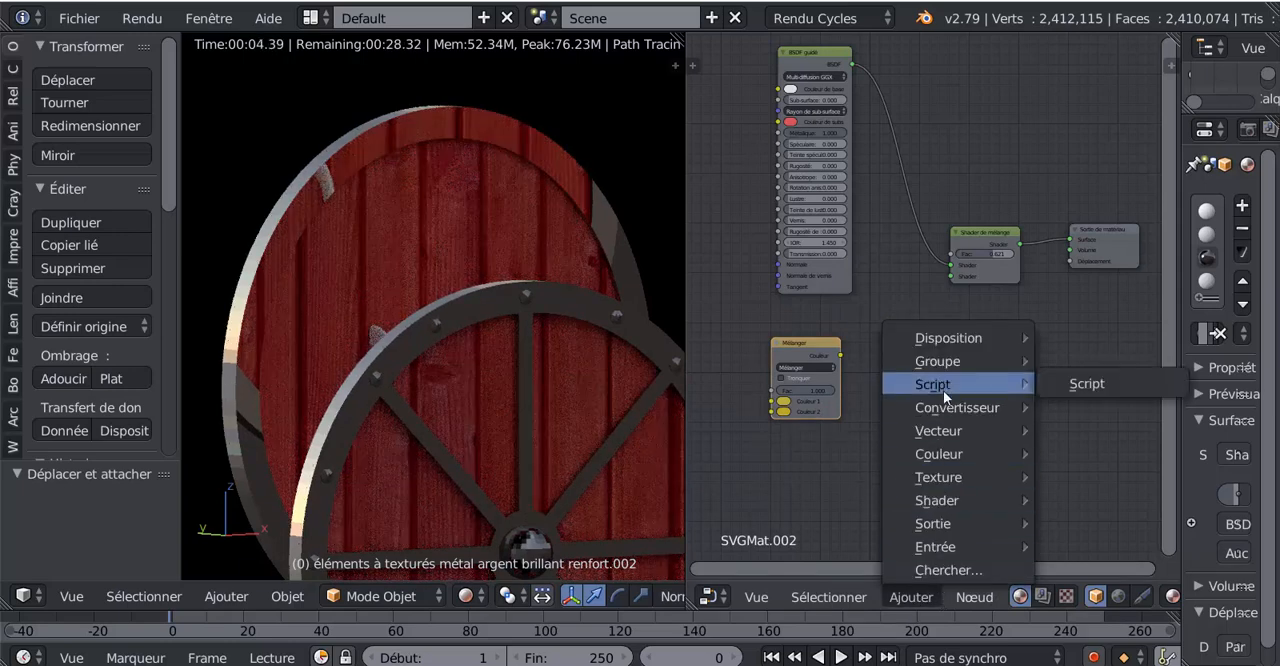
mouse_move(948, 501)
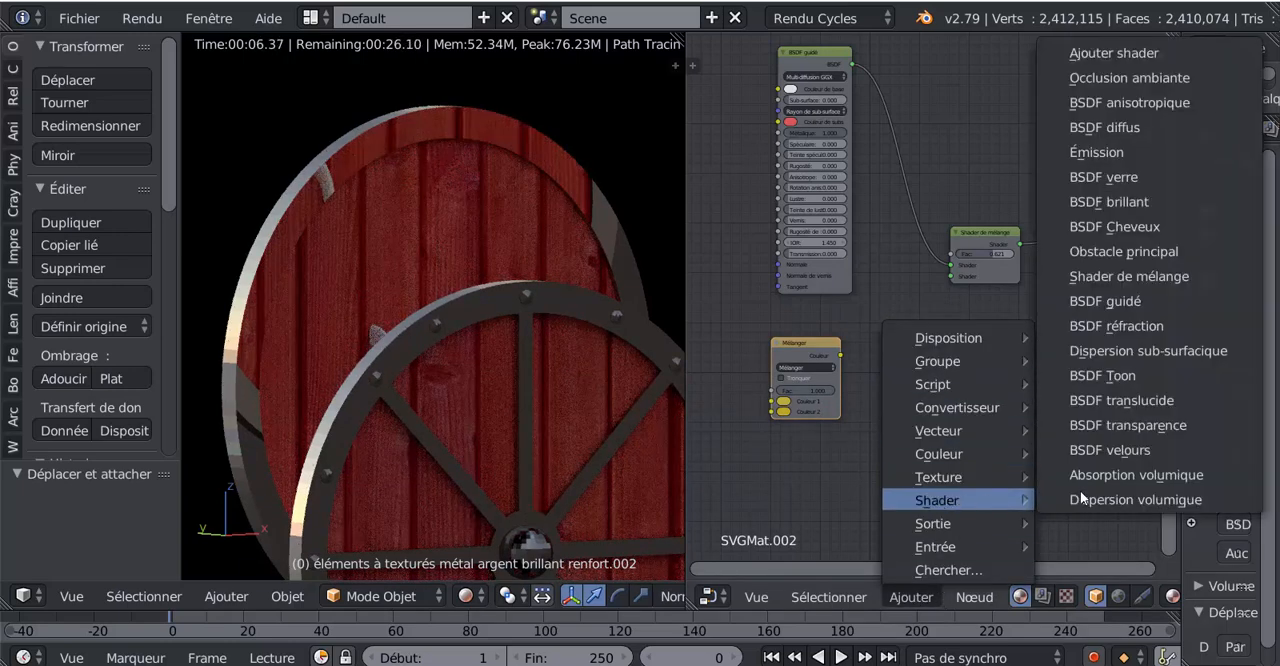
click(1113, 128)
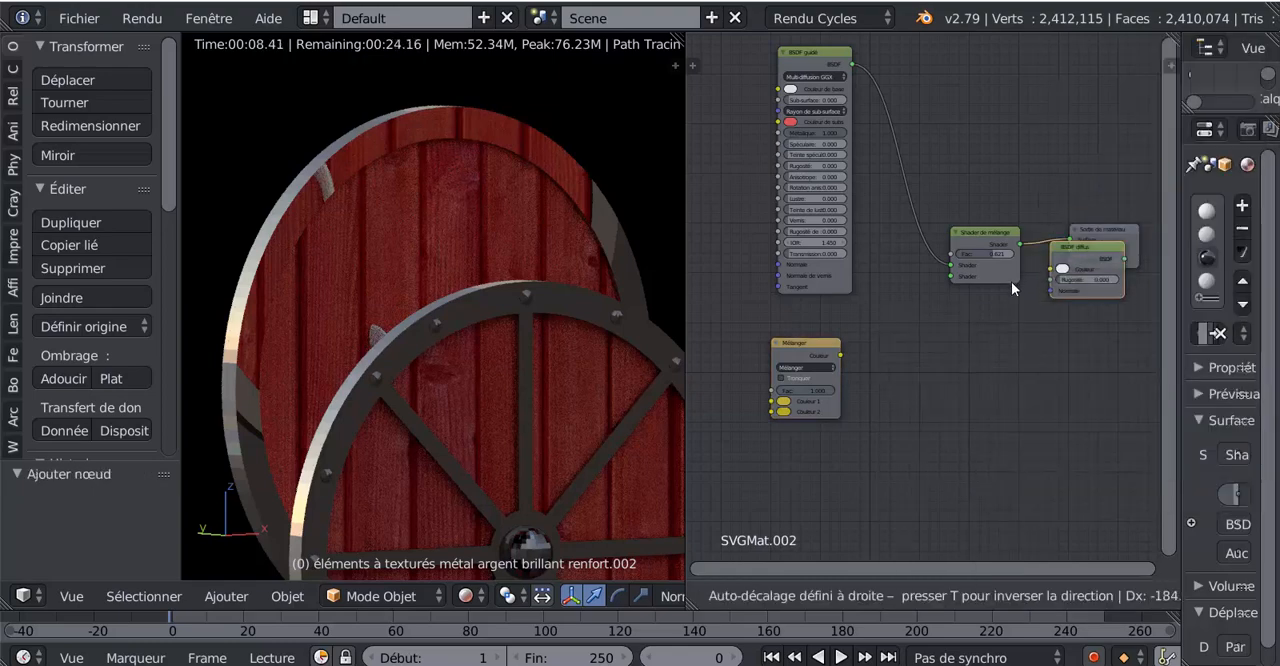
click(826, 369)
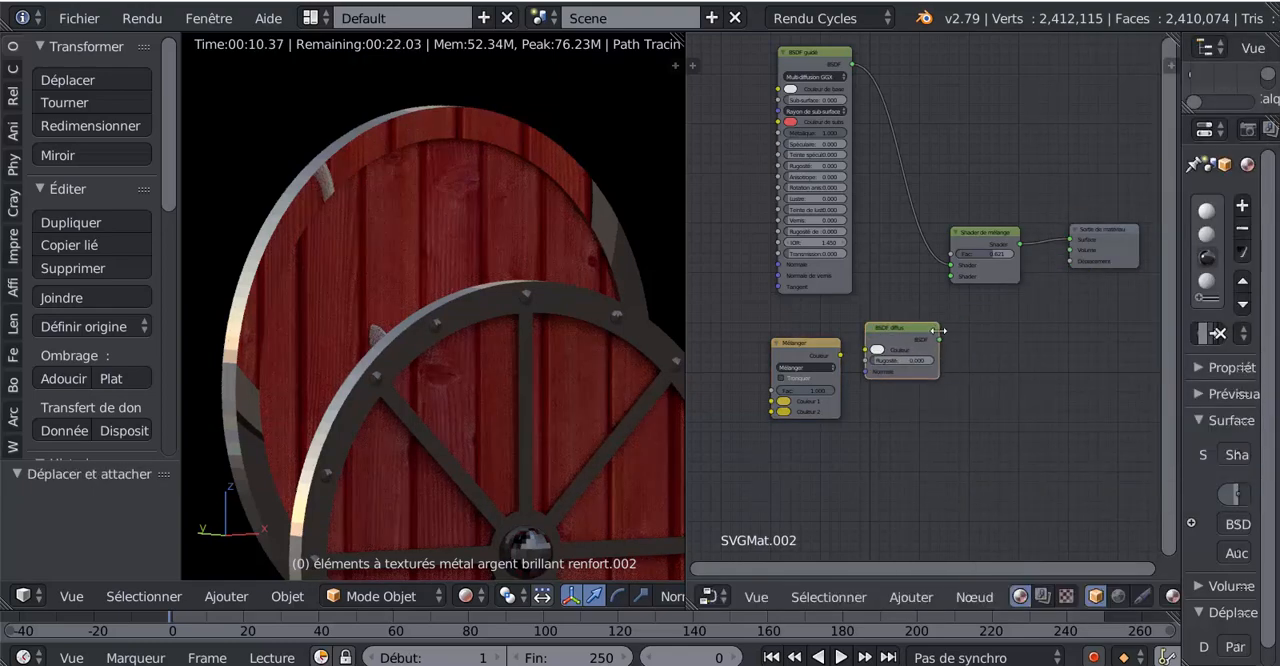
drag(940, 345, 956, 273)
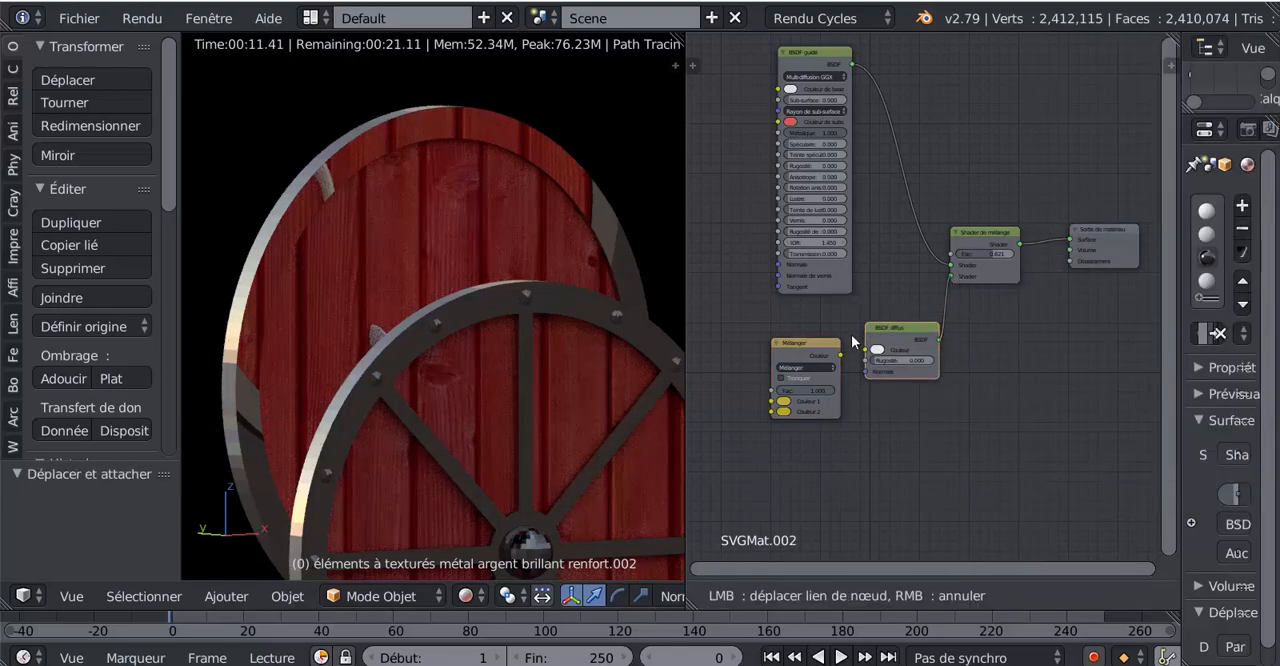
- Delete the unused MixRGB node and move the Diffuse BSDF node into its place below the Principled BSDF
drag(839, 352, 804, 385)
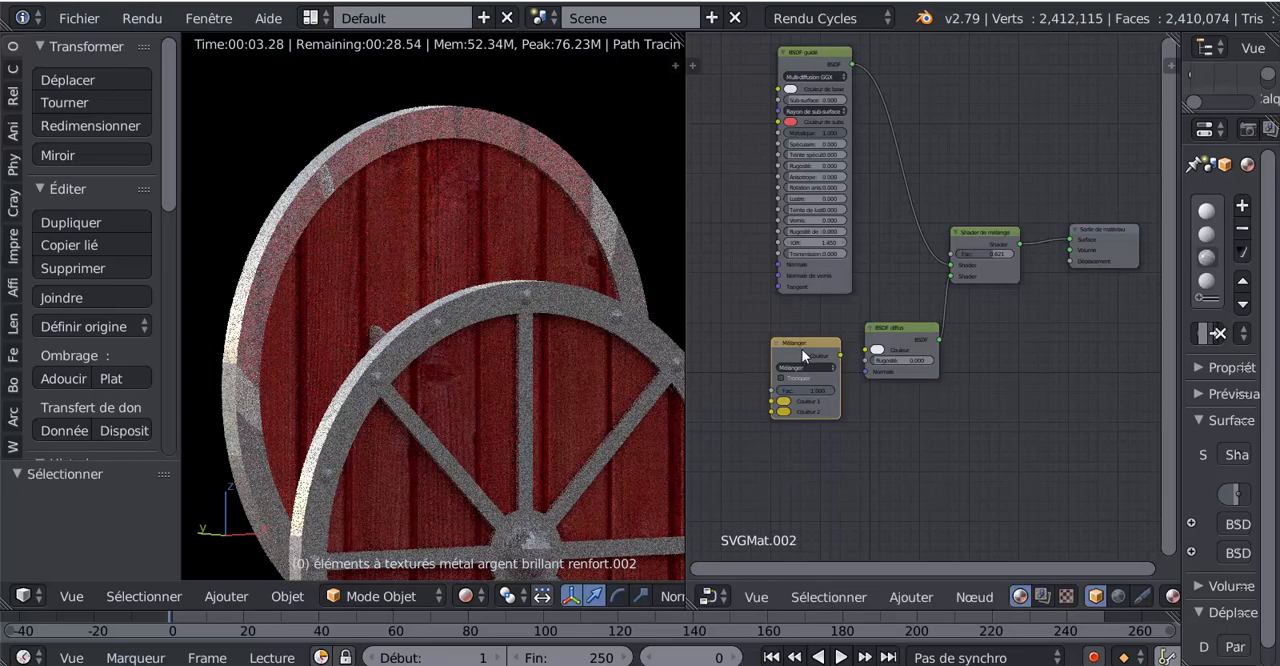
key(x)
drag(897, 328, 860, 337)
- Set the Diffuse BSDF's colour to orange (0.800, 0.352, 0.055) and move the node slightly closer to the Mix Shader
scroll(850, 370, up, 2)
click(808, 380)
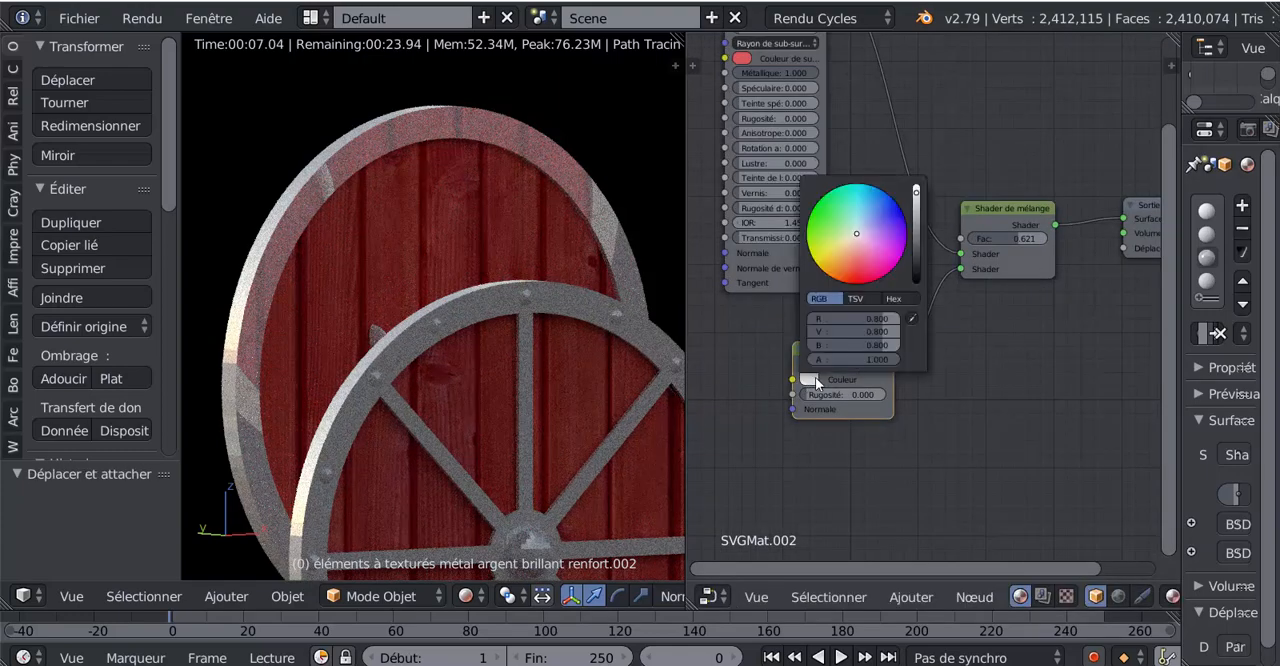
click(849, 269)
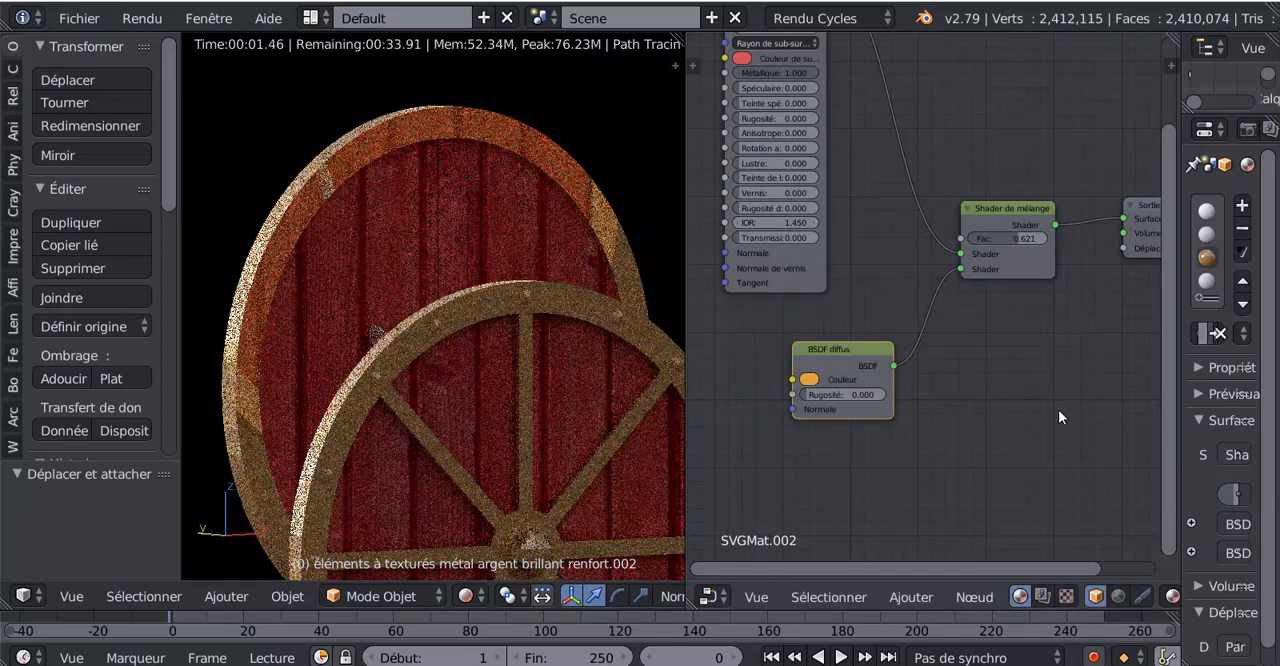
drag(825, 351, 864, 340)
scroll(490, 360, down, 4)
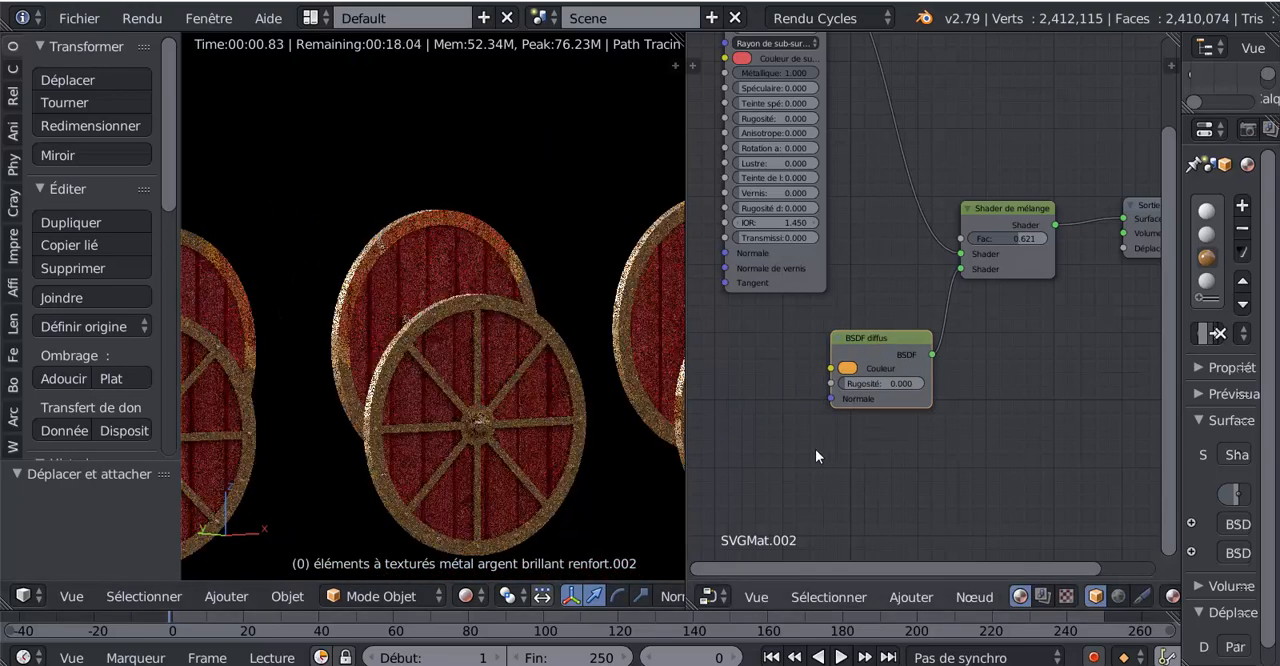
- Try the Mix Shader factor at 1.000 and at 0.489
scroll(834, 427, up, 2)
drag(1042, 222, 1086, 222)
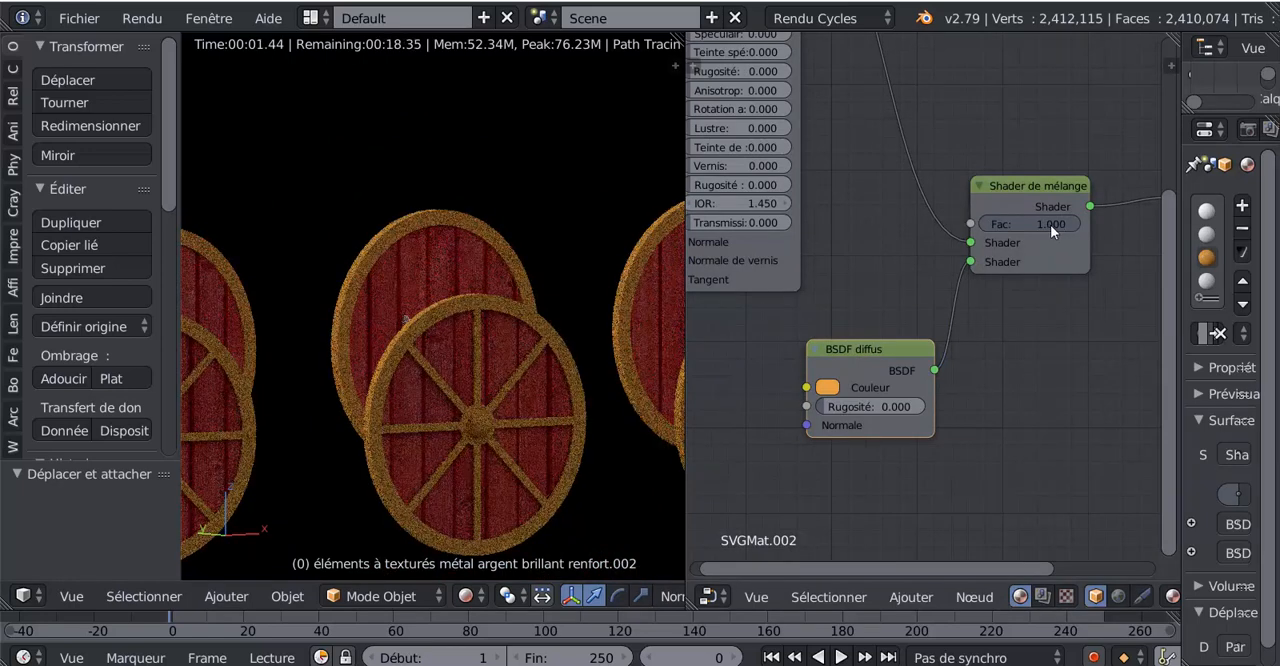
scroll(842, 461, down, 1)
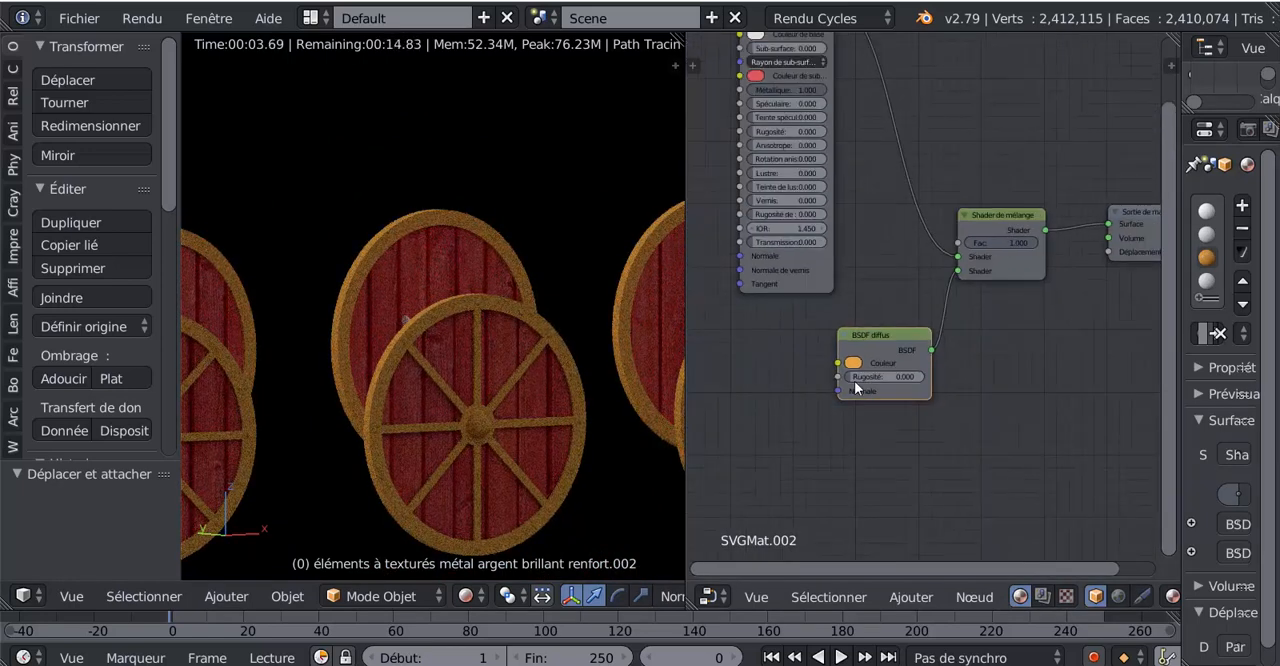
middle_drag(884, 86, 915, 153)
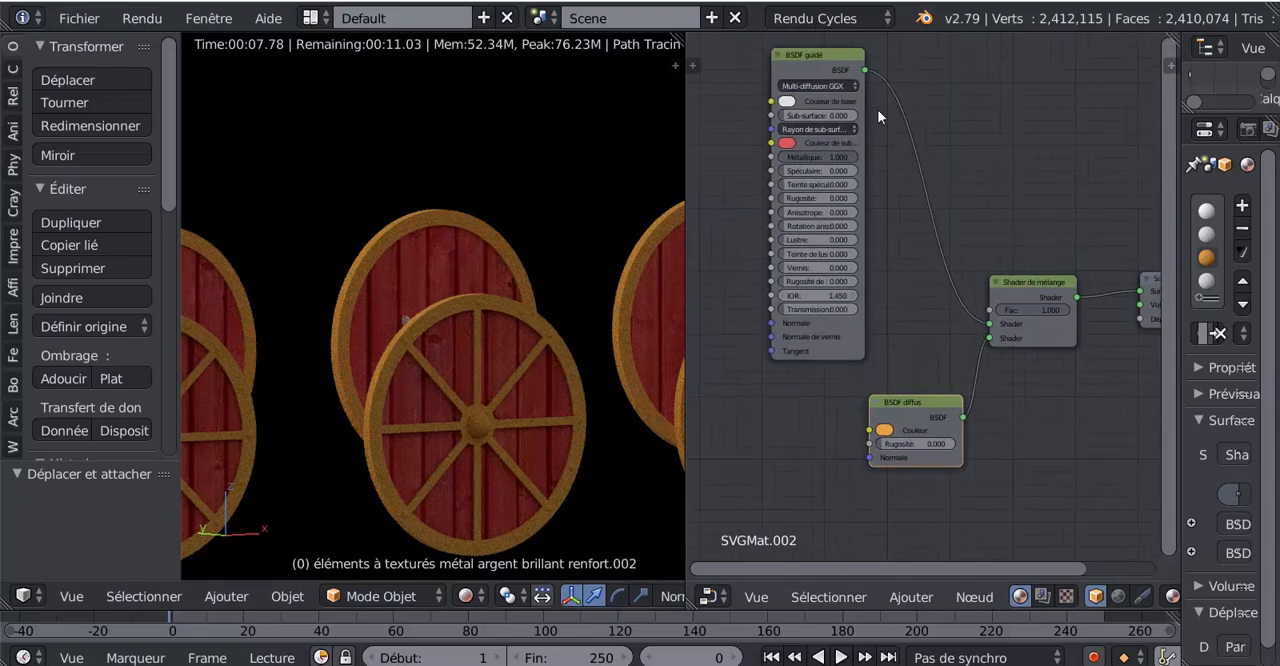
scroll(1062, 308, up, 1)
drag(1092, 312, 1045, 313)
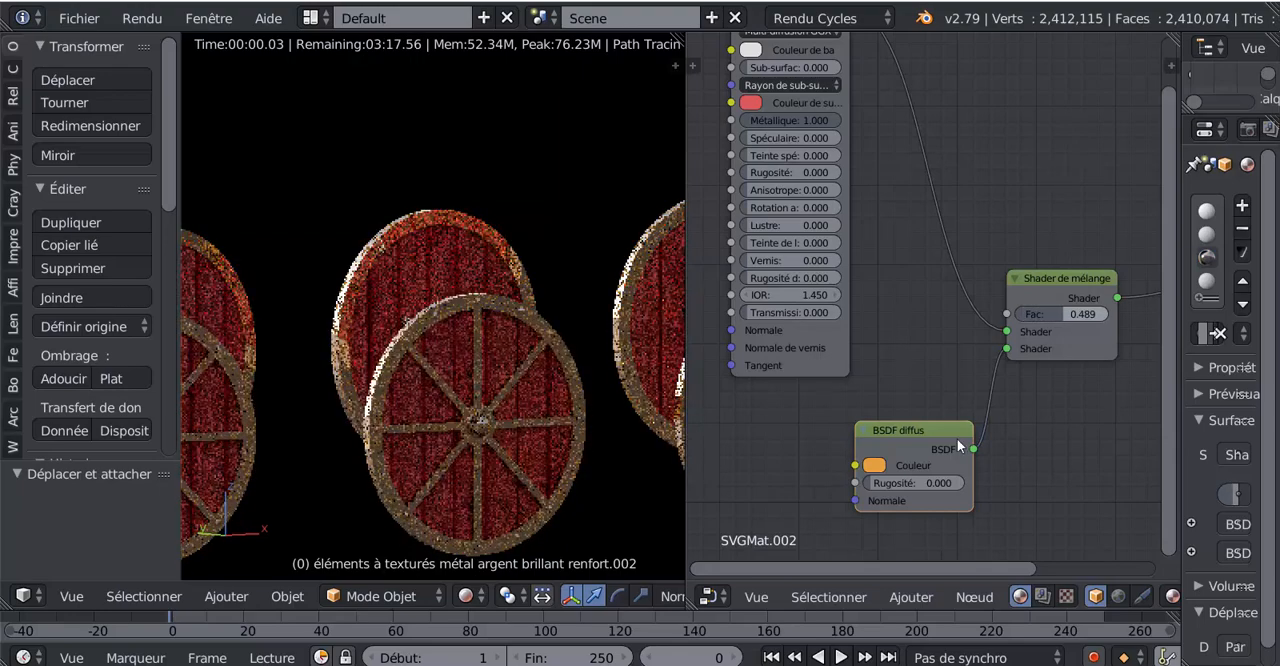
- Try blue and green as the Diffuse BSDF's colour and settle on a golden yellow
click(874, 467)
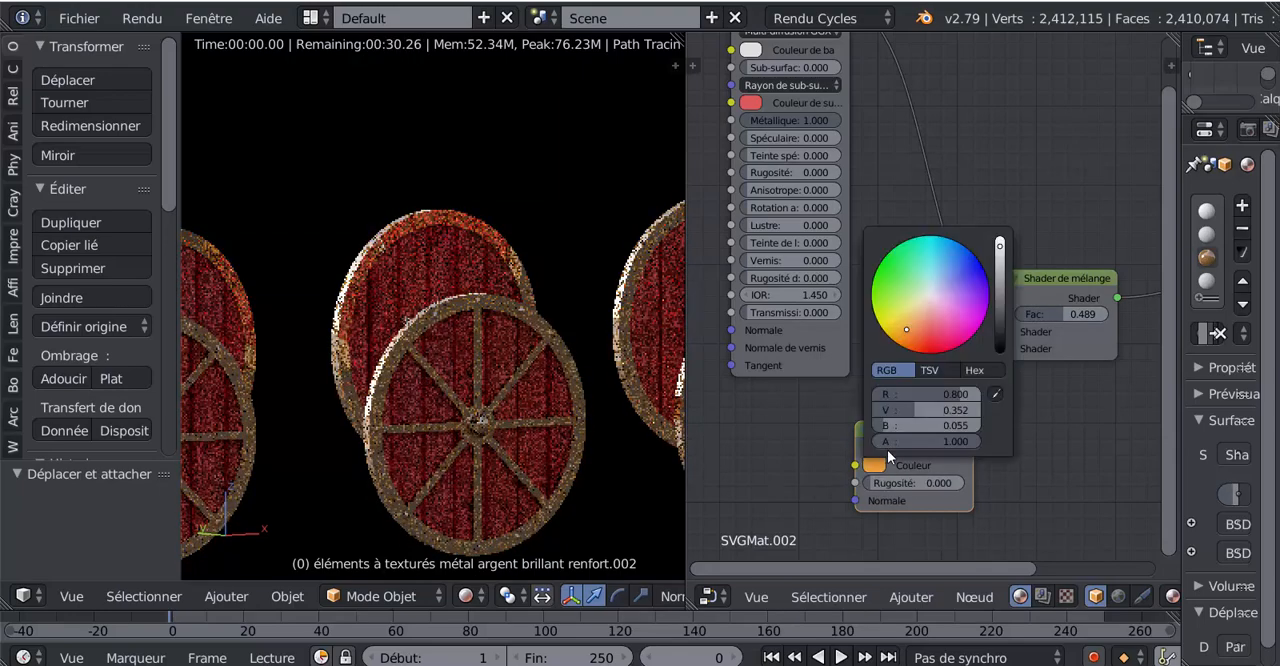
drag(911, 335, 912, 329)
click(961, 274)
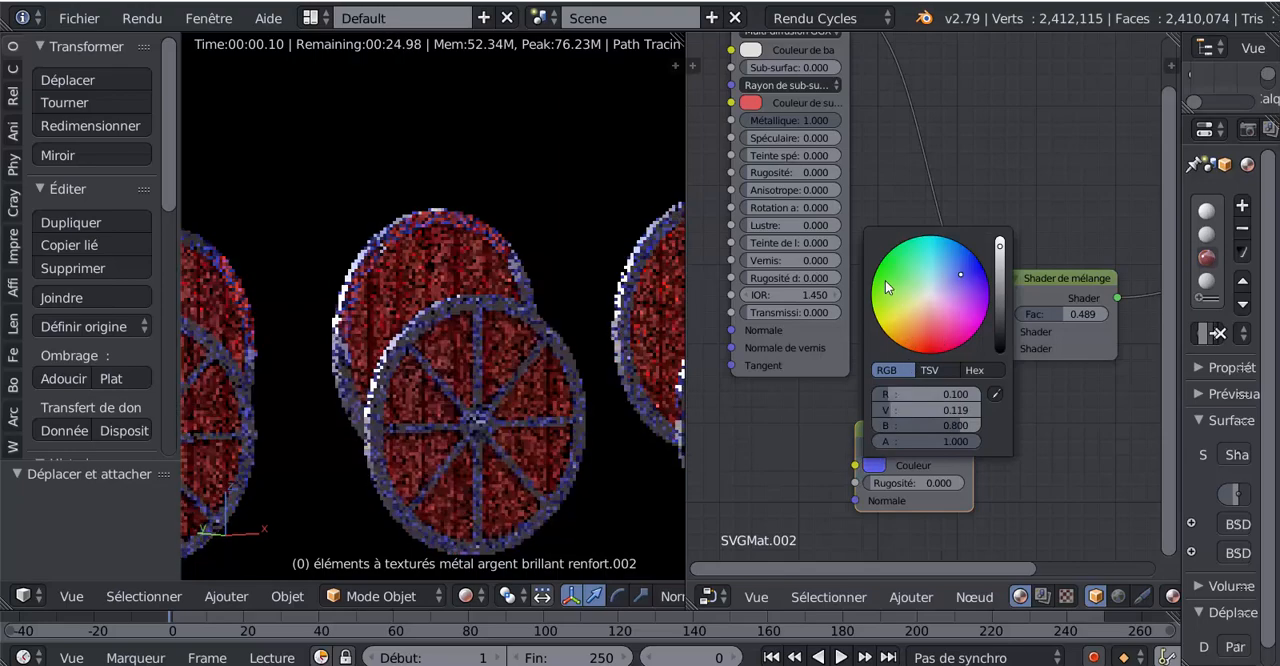
drag(961, 274, 895, 272)
click(901, 327)
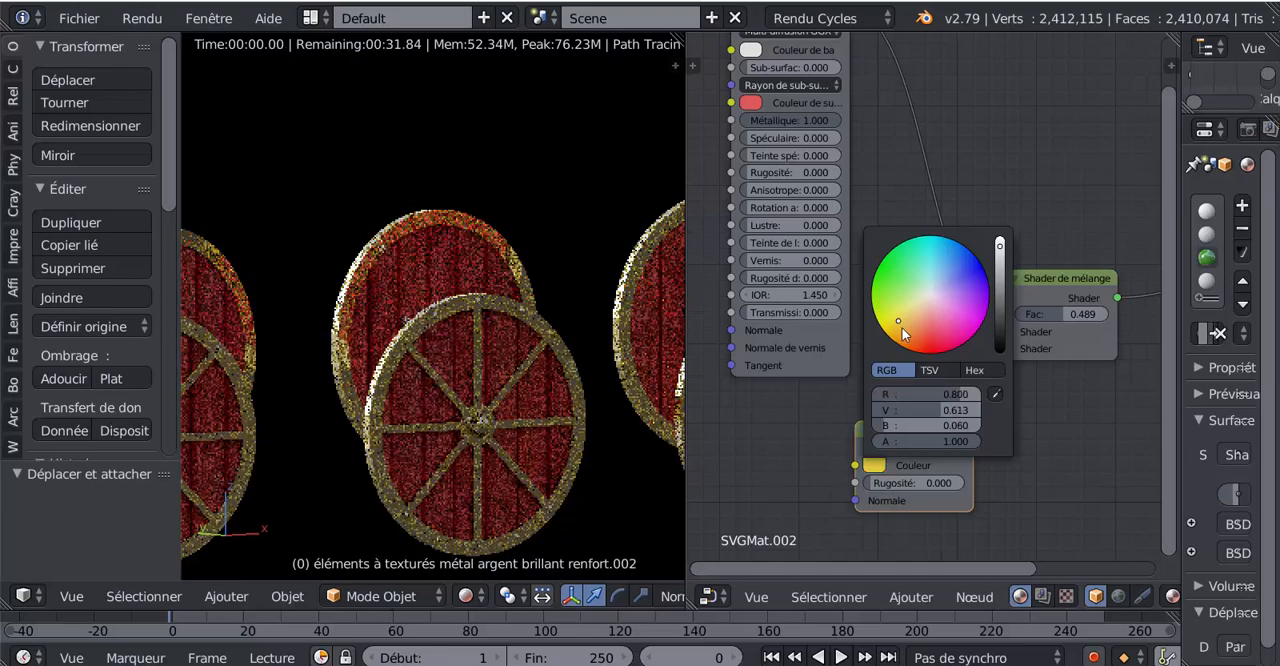
- Set the Diffuse BSDF's roughness (Rugosité) to 1.000
scroll(1040, 420, down, 4)
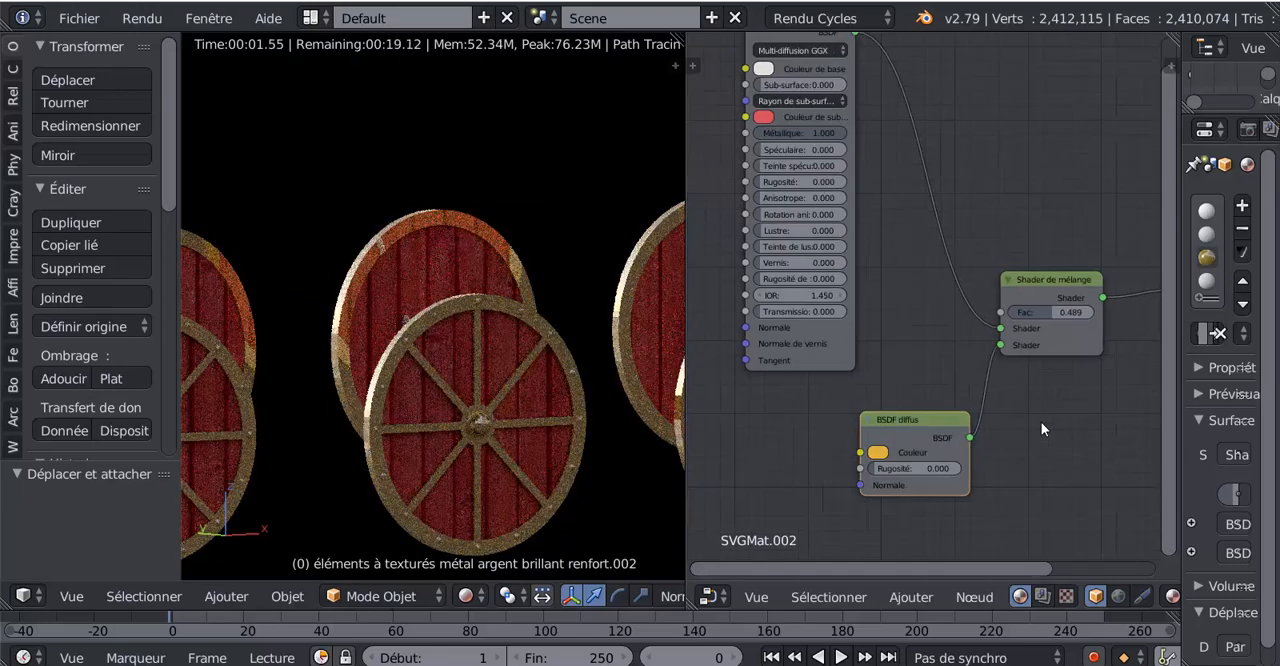
middle_drag(1039, 418, 1020, 415)
scroll(562, 438, down, 4)
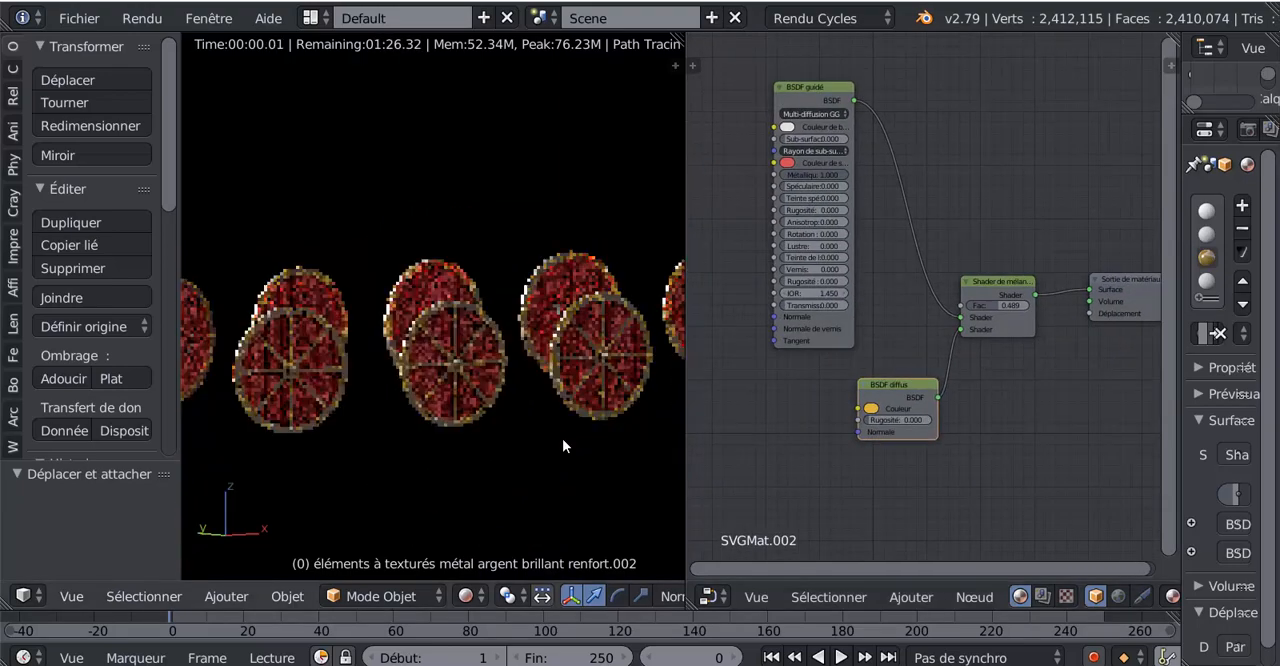
middle_drag(562, 438, 505, 445)
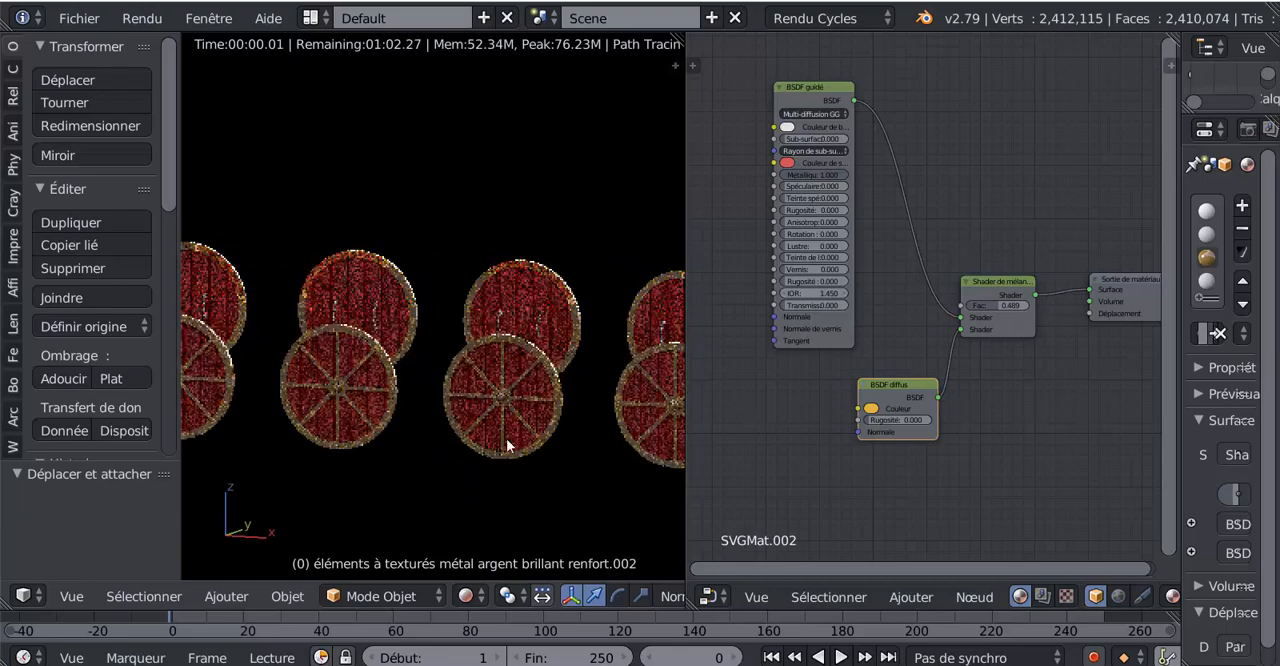
scroll(849, 459, up, 1)
scroll(590, 446, up, 3)
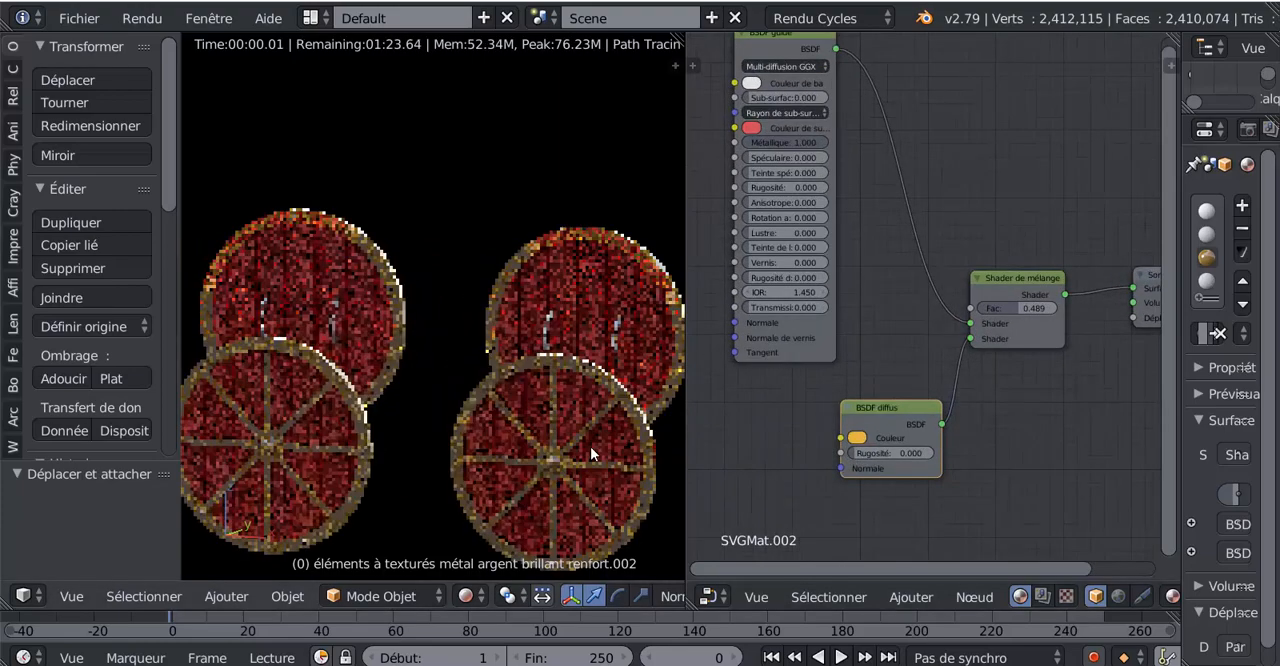
drag(895, 453, 1000, 453)
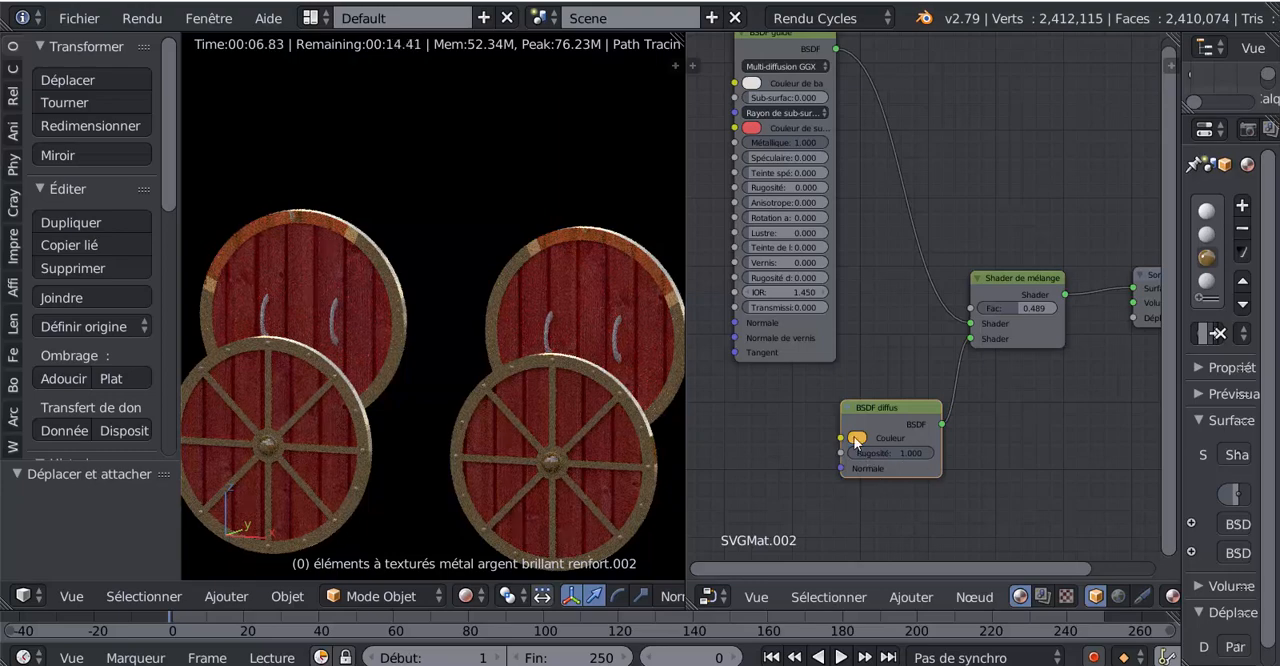
- Desaturate and darken the Diffuse BSDF's colour to a dark warm grey (0.139, 0.128, 0.108)
click(855, 439)
click(901, 297)
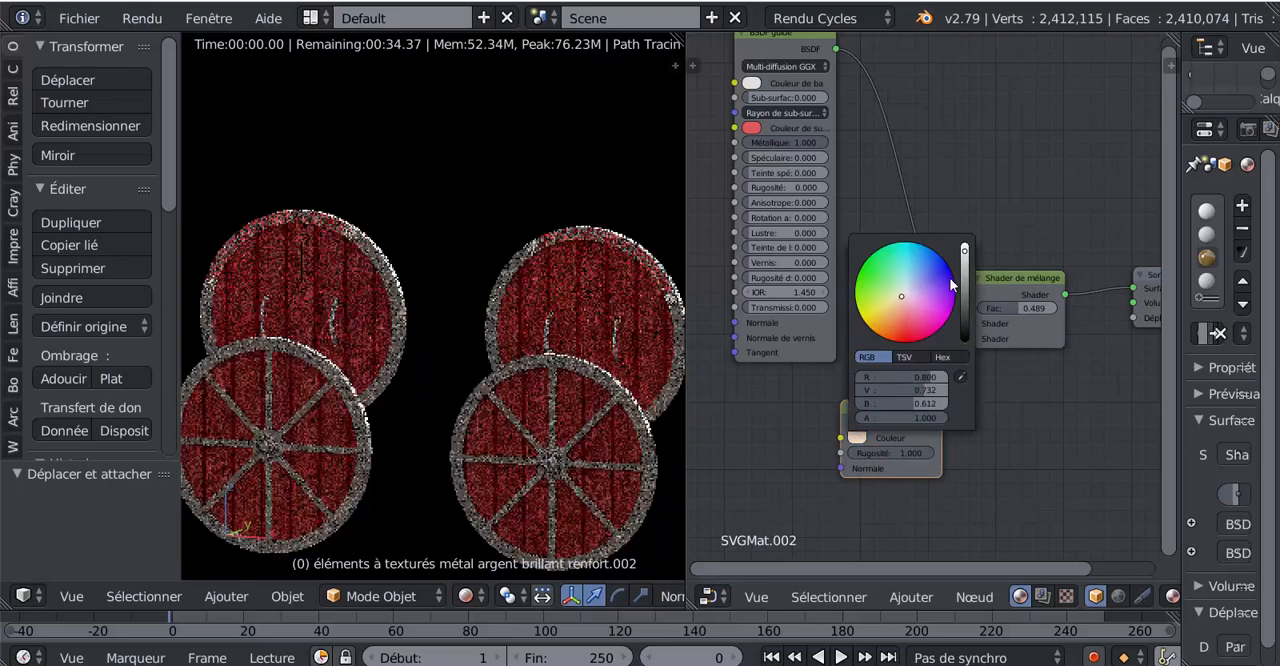
click(965, 296)
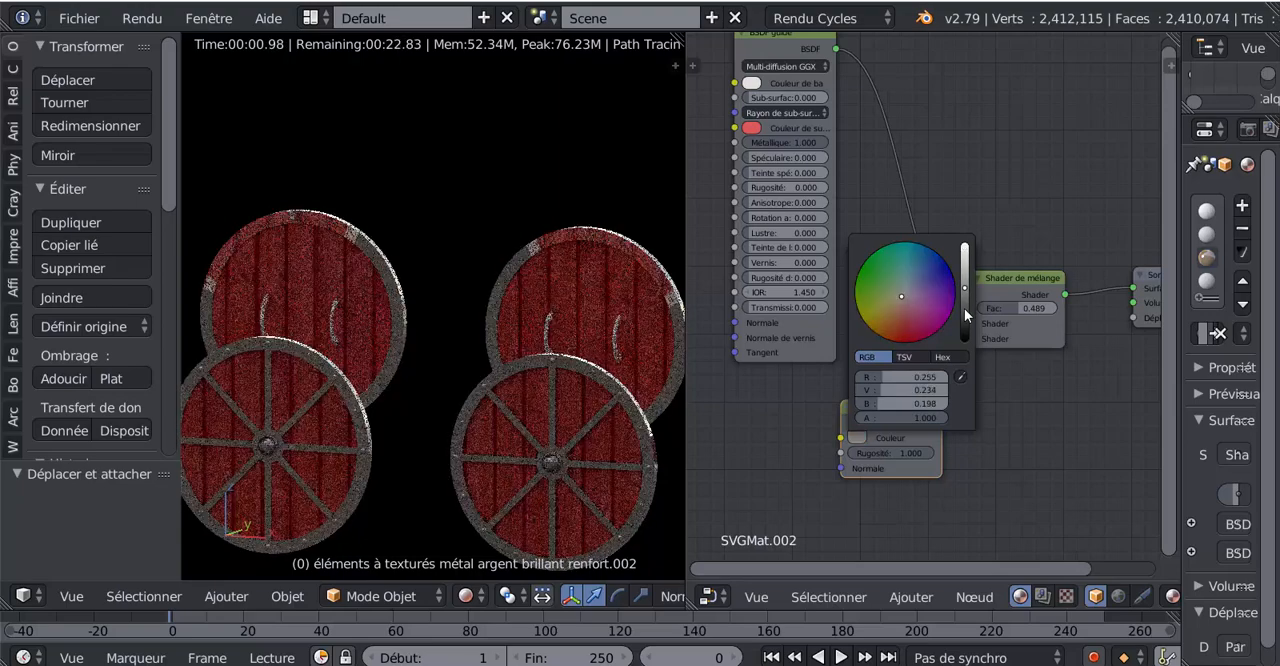
click(965, 305)
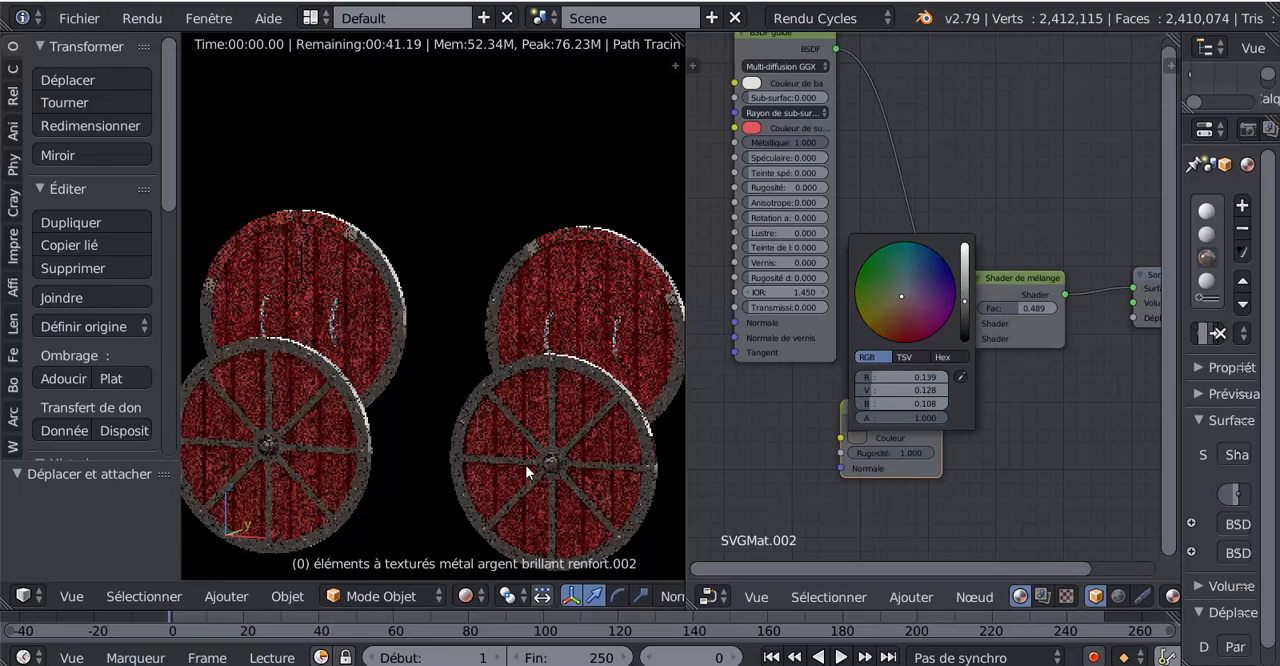
- Set the Mix Shader factor to 0.741 and the Diffuse BSDF's roughness to 0.223
scroll(523, 465, down, 3)
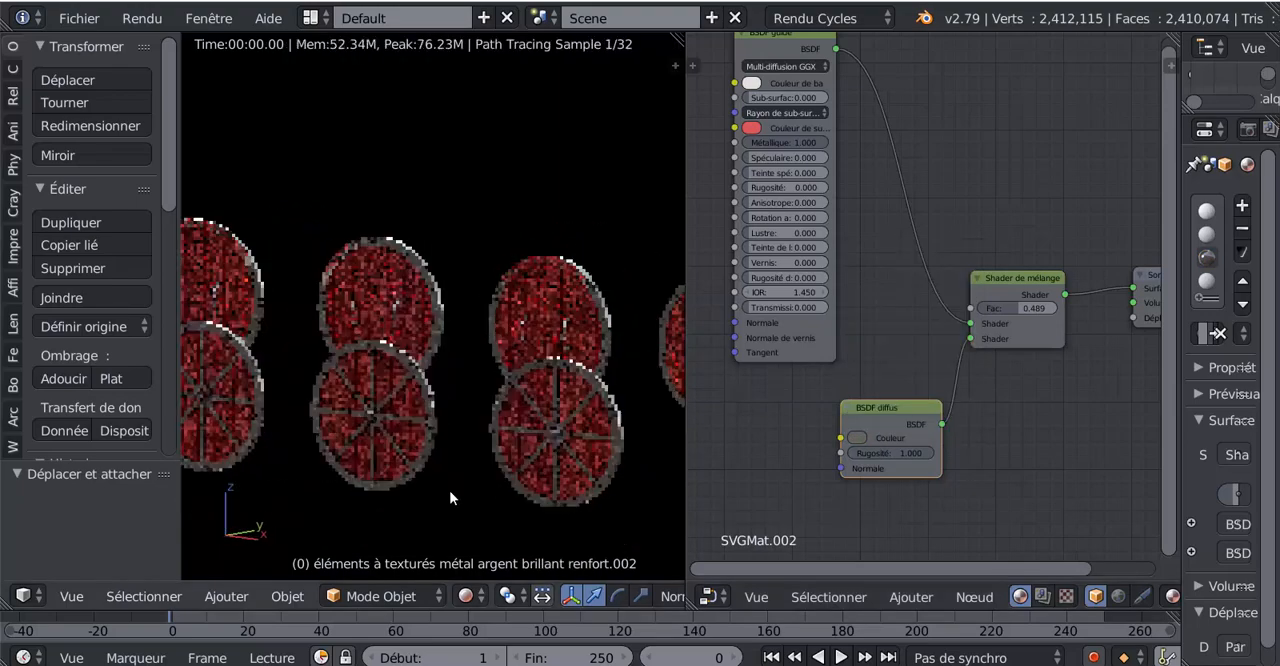
scroll(440, 490, up, 6)
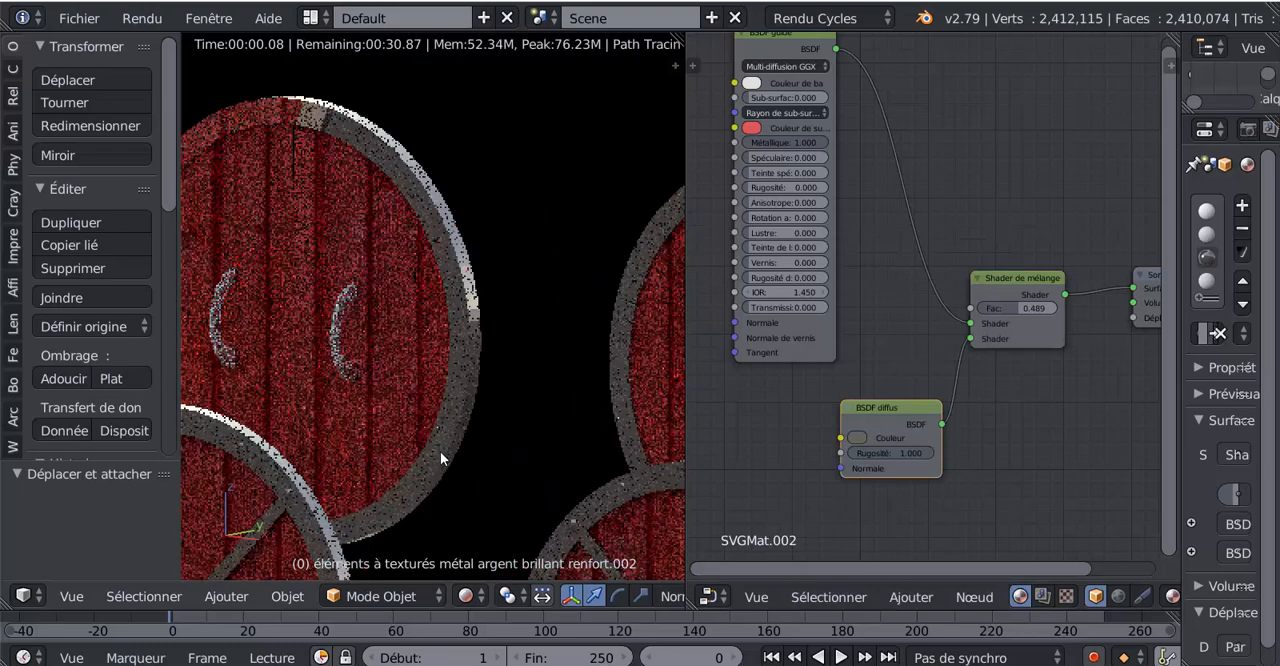
scroll(440, 450, up, 2)
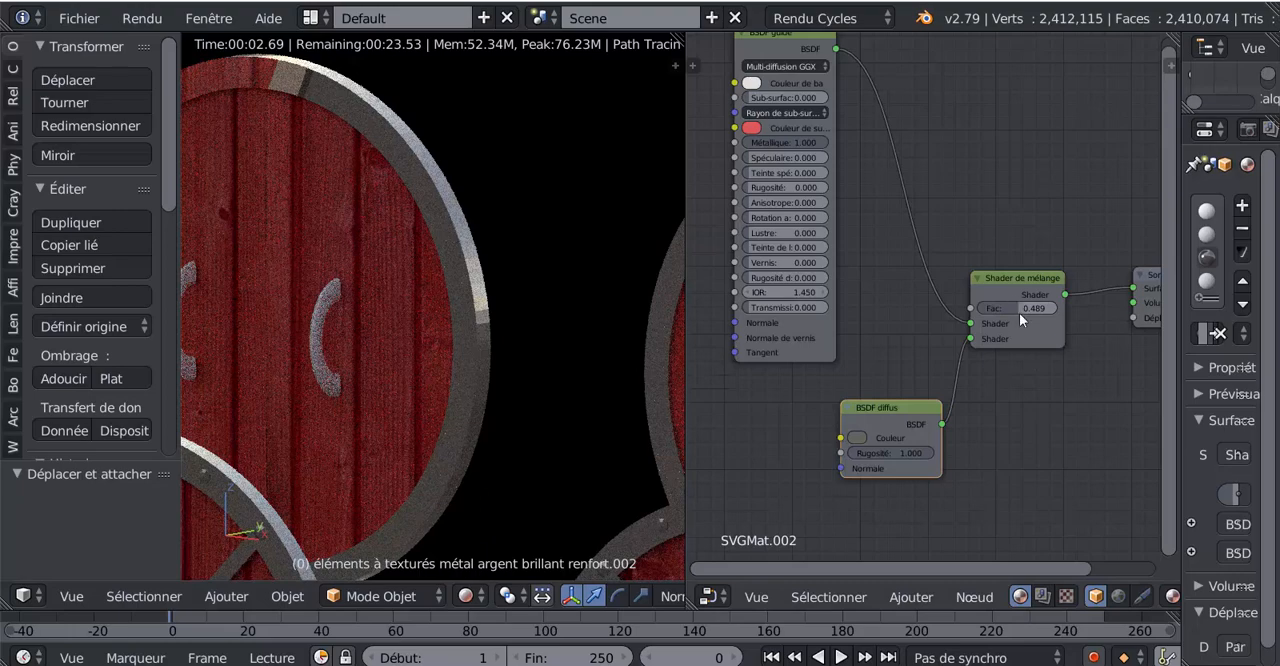
mouse_move(1020, 308)
mouse_down()
mouse_move(996, 308)
mouse_move(1037, 308)
mouse_up()
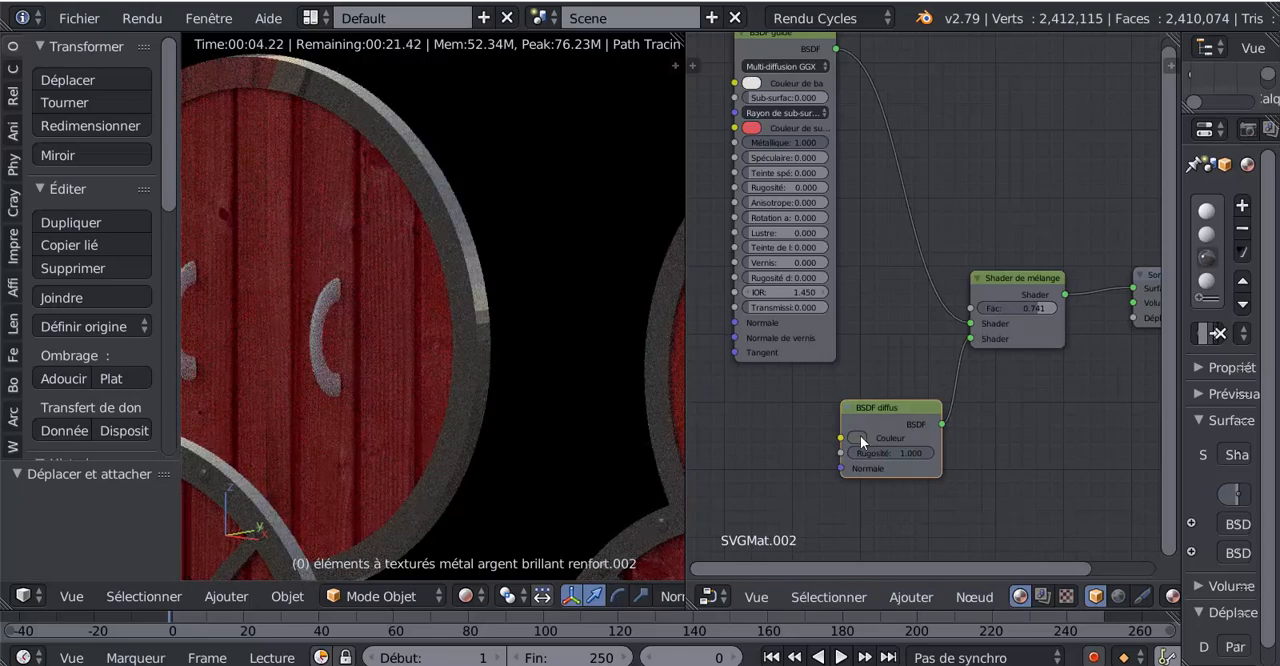
drag(869, 453, 800, 453)
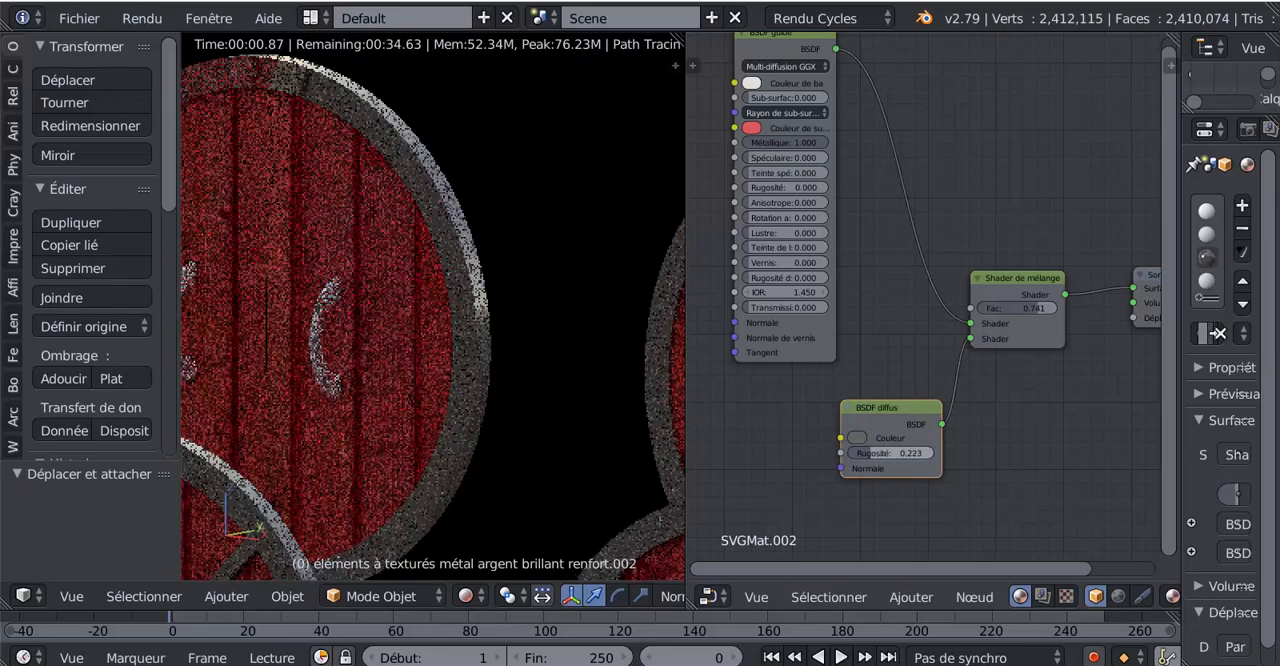
- Raise the brightness of the Diffuse BSDF's colour to a light warm grey
click(858, 441)
drag(965, 285, 965, 280)
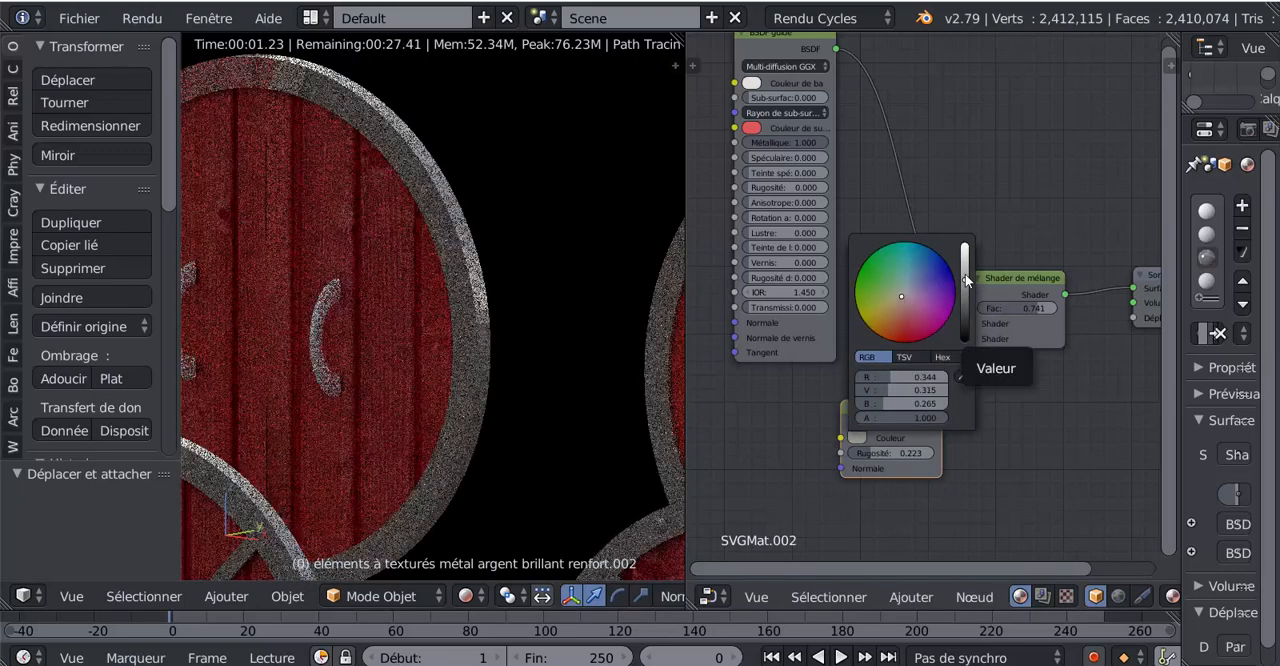
click(965, 272)
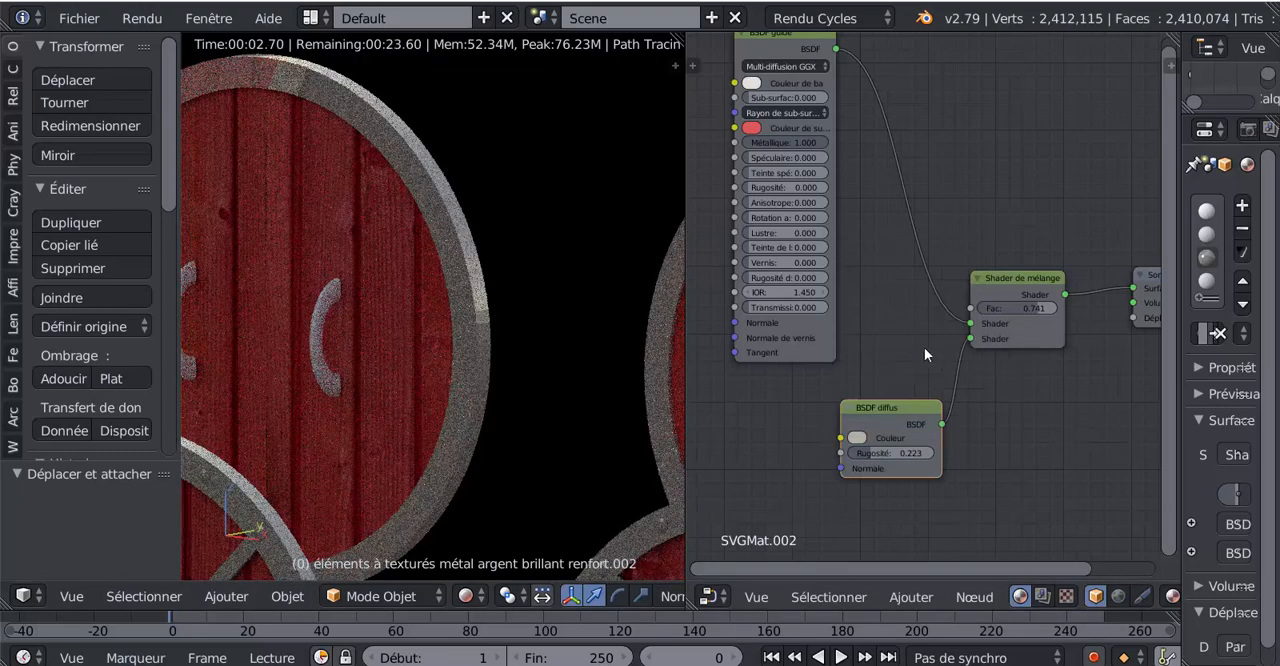
- Set the Mix Shader factor to 0.539 and check the metal reinforcements across the row of shields
drag(1033, 308, 977, 308)
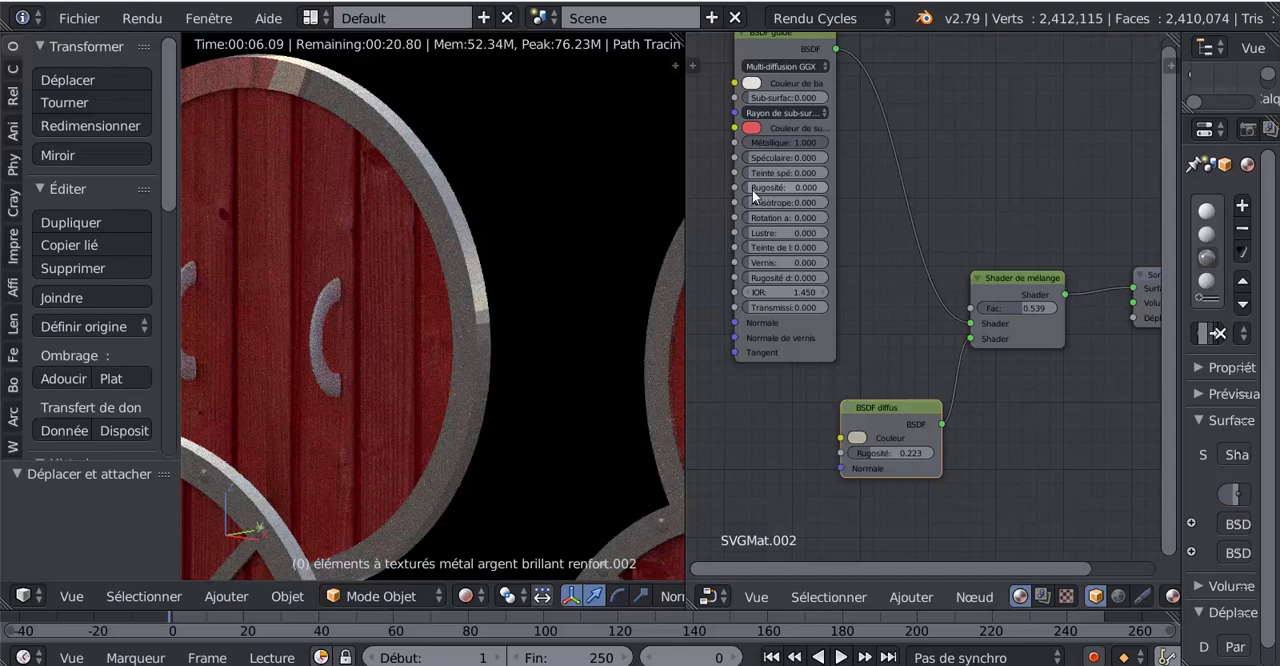
scroll(480, 338, down, 5)
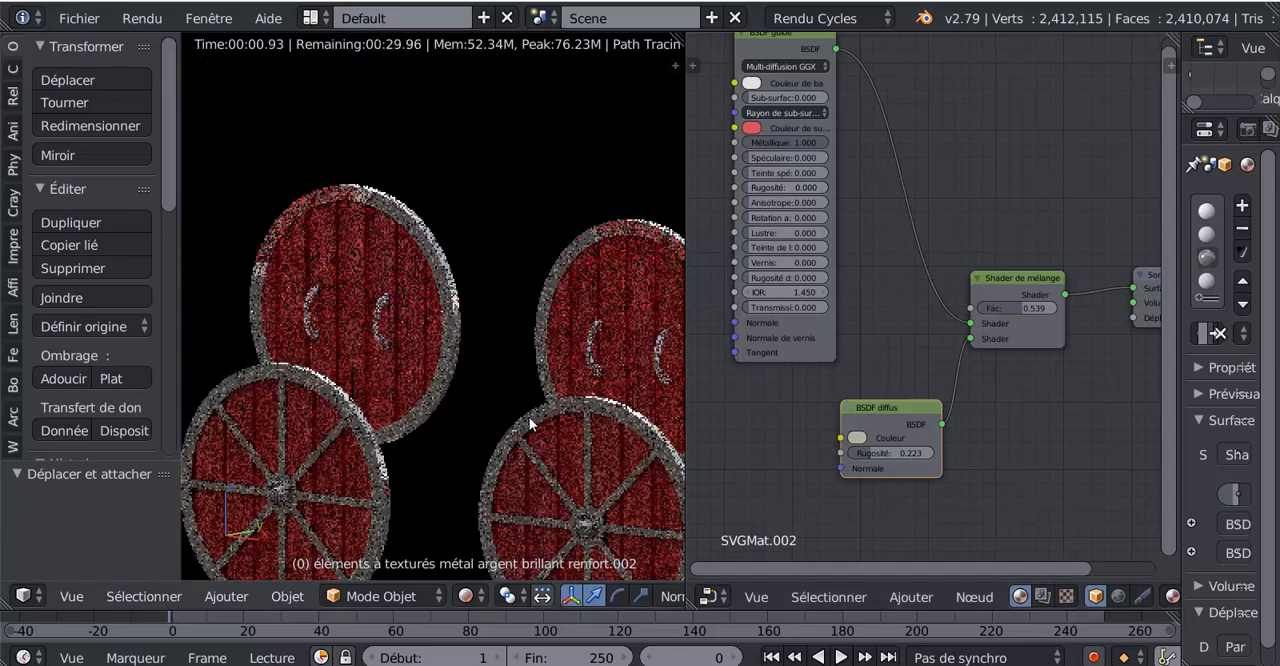
scroll(538, 424, down, 5)
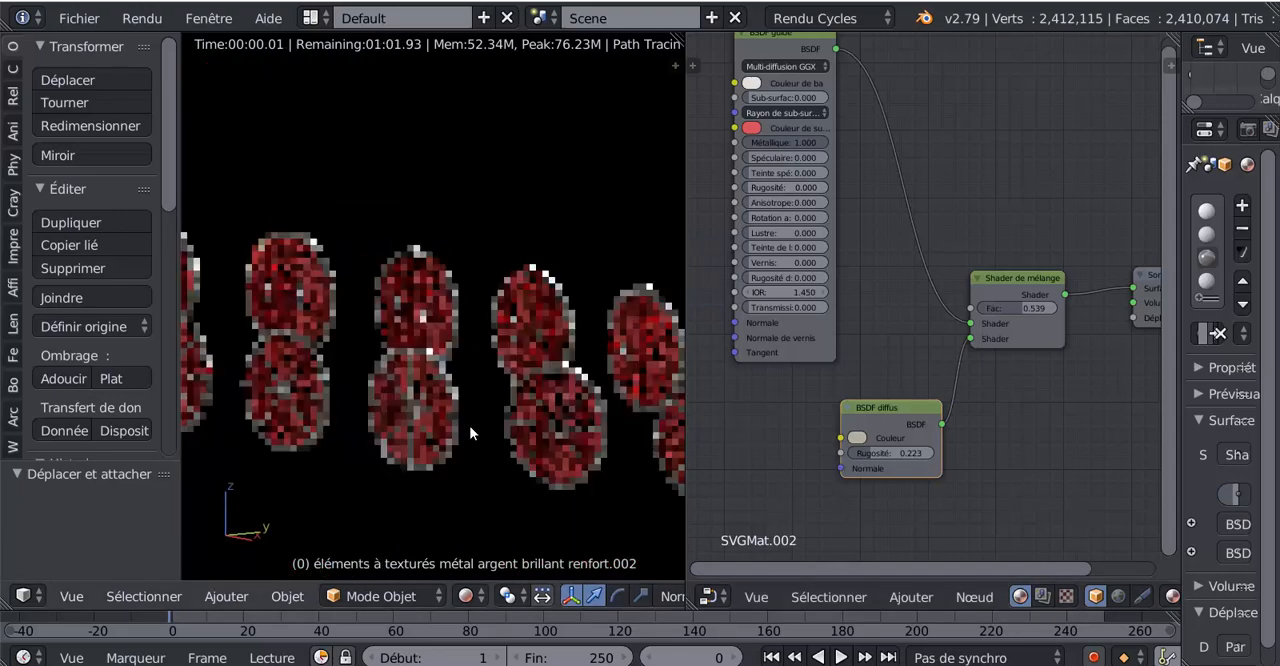
- Inspect the shields close up and move the Diffuse BSDF node directly beneath the Principled BSDF node
scroll(470, 425, up, 5)
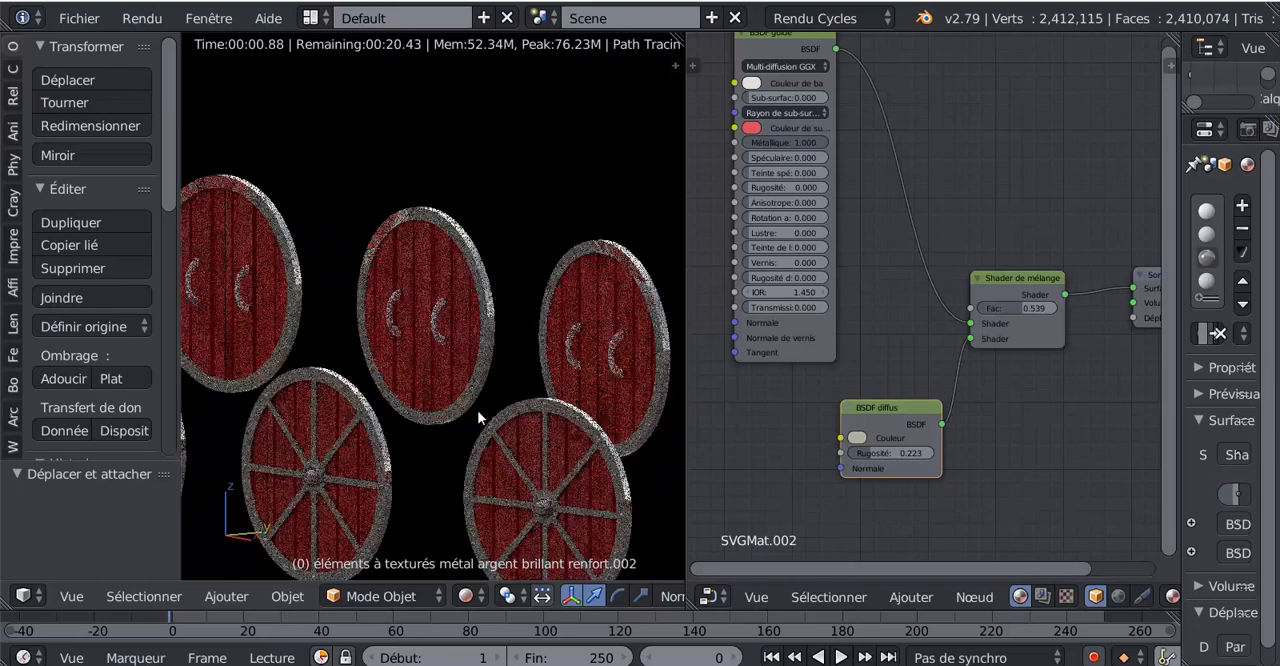
scroll(478, 402, up, 3)
scroll(950, 385, down, 2)
middle_drag(998, 405, 956, 409)
drag(869, 377, 805, 379)
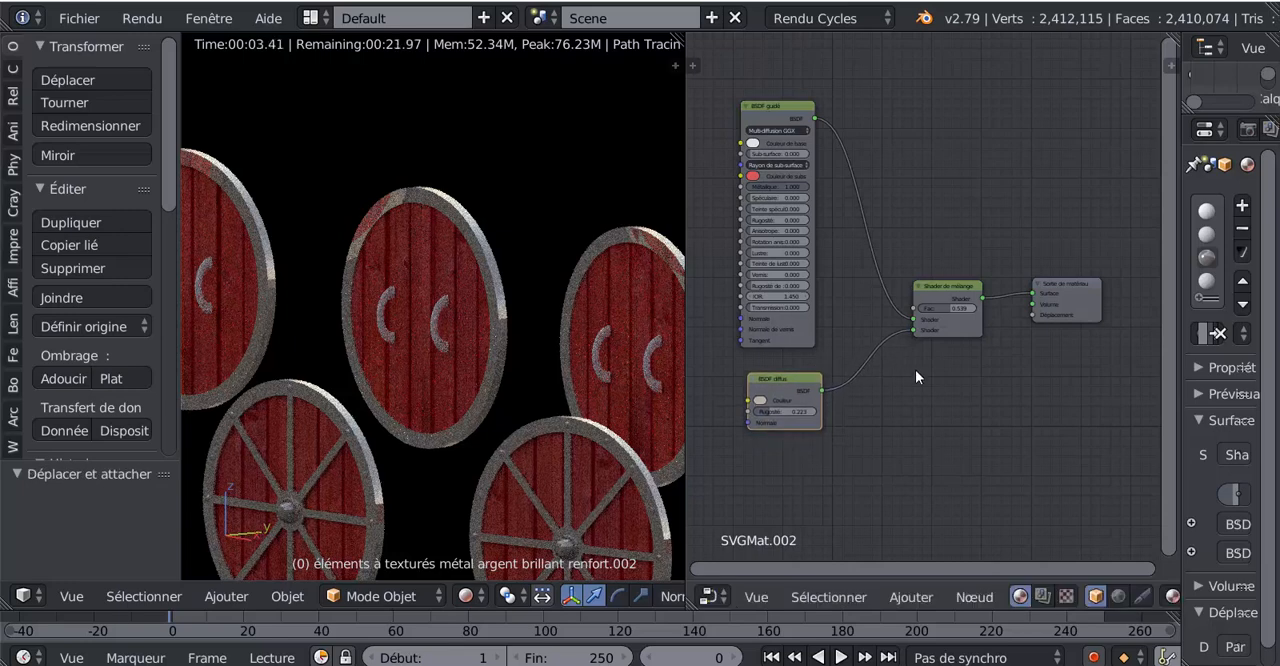
scroll(915, 369, up, 1)
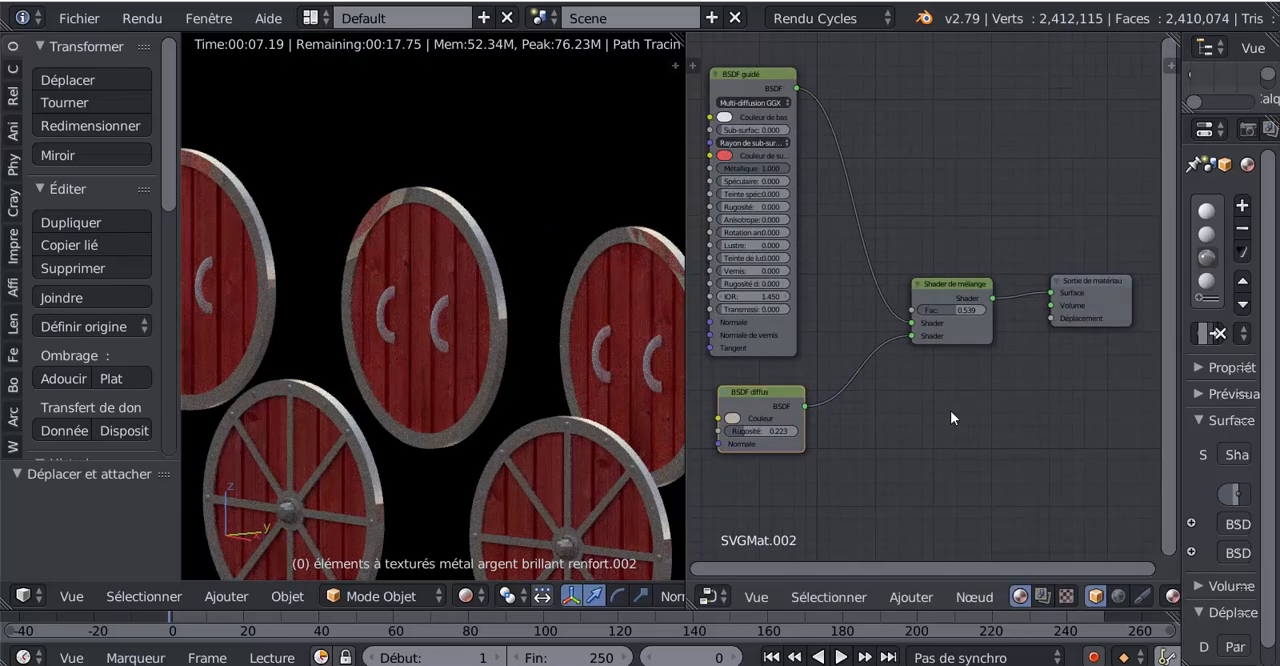
key(shift+g)
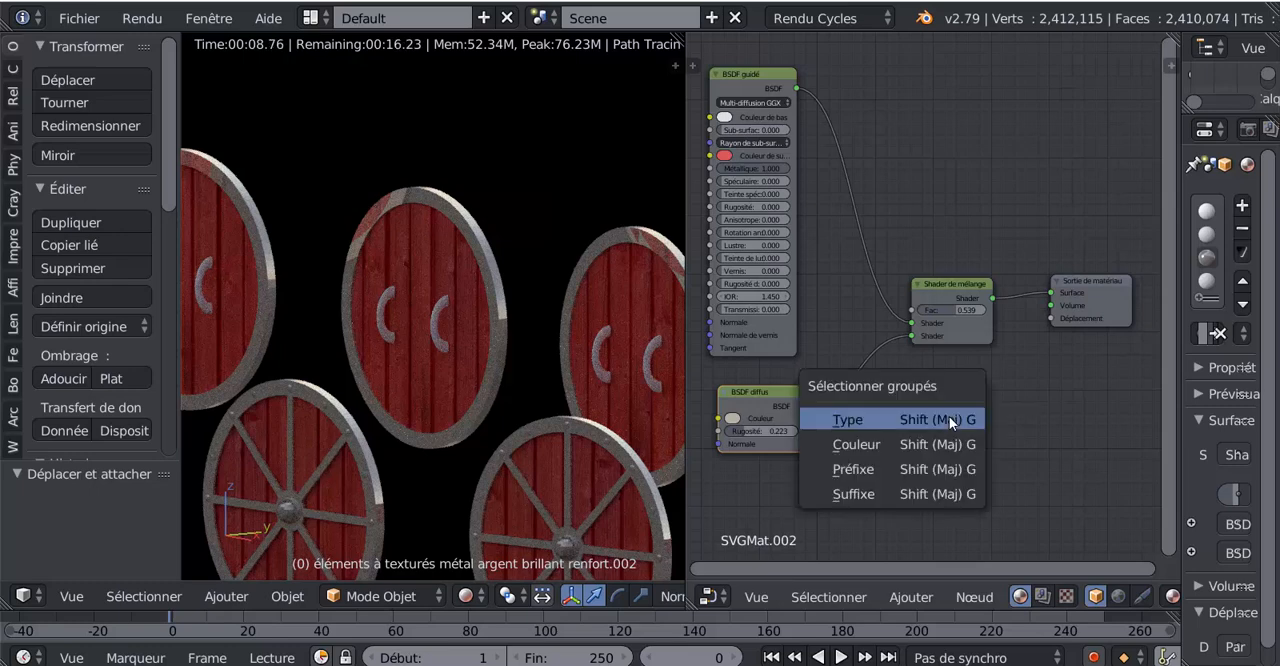
click(970, 414)
key(shift+g)
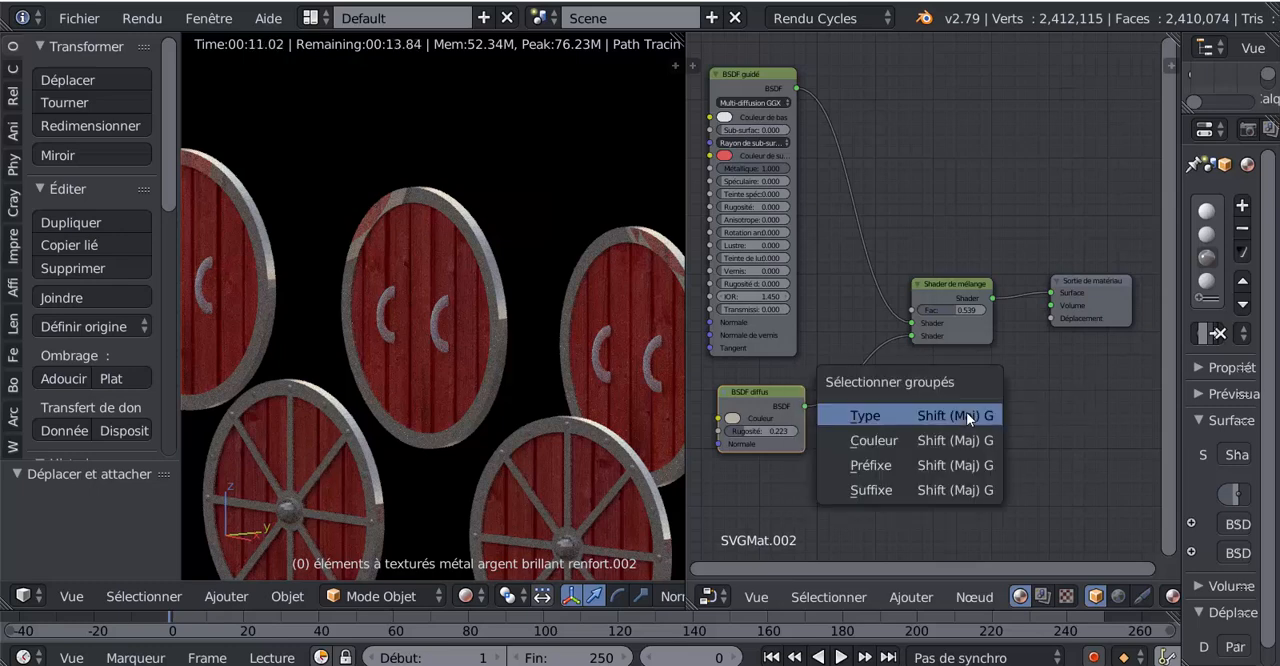
scroll(900, 280, down, 1)
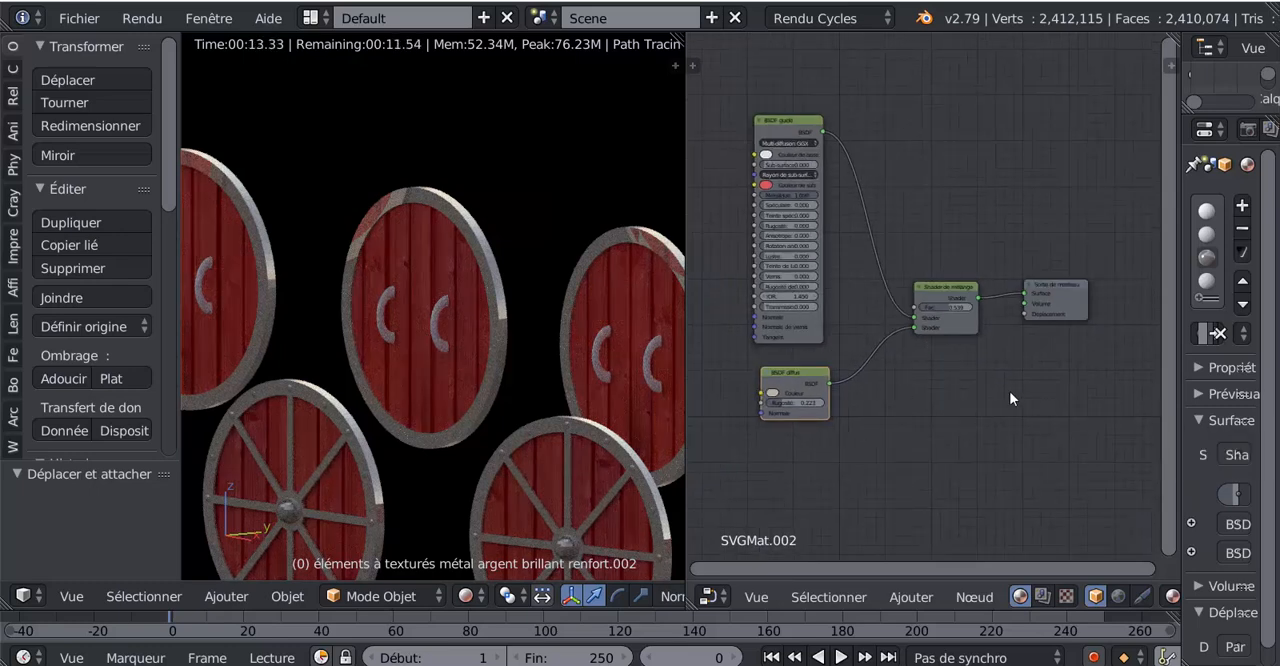
- Select all nodes of the SVGMat.002 material and combine them into a node group
key(a)
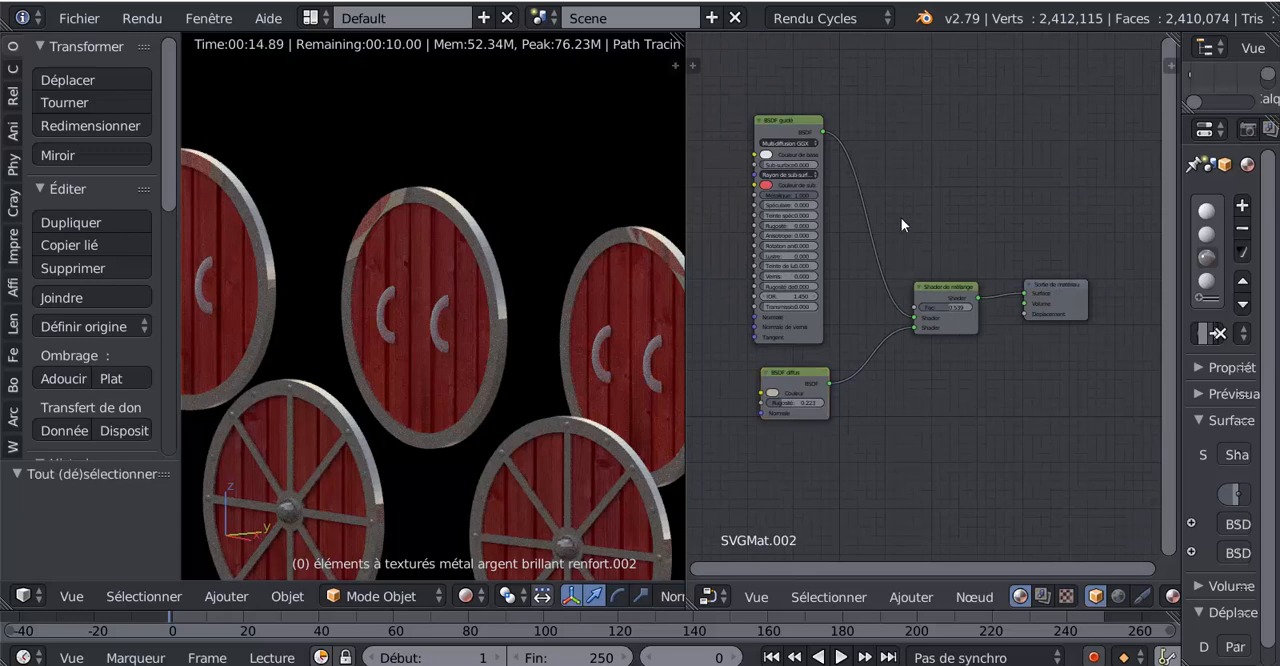
key(a)
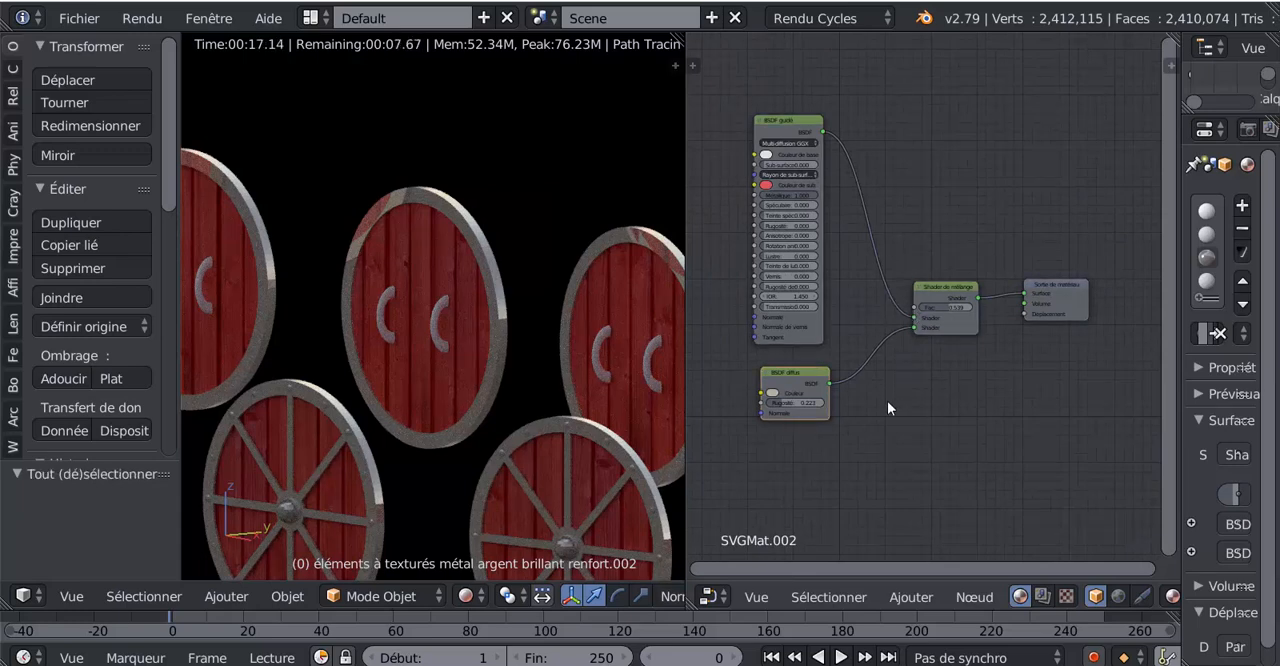
key(shift+g)
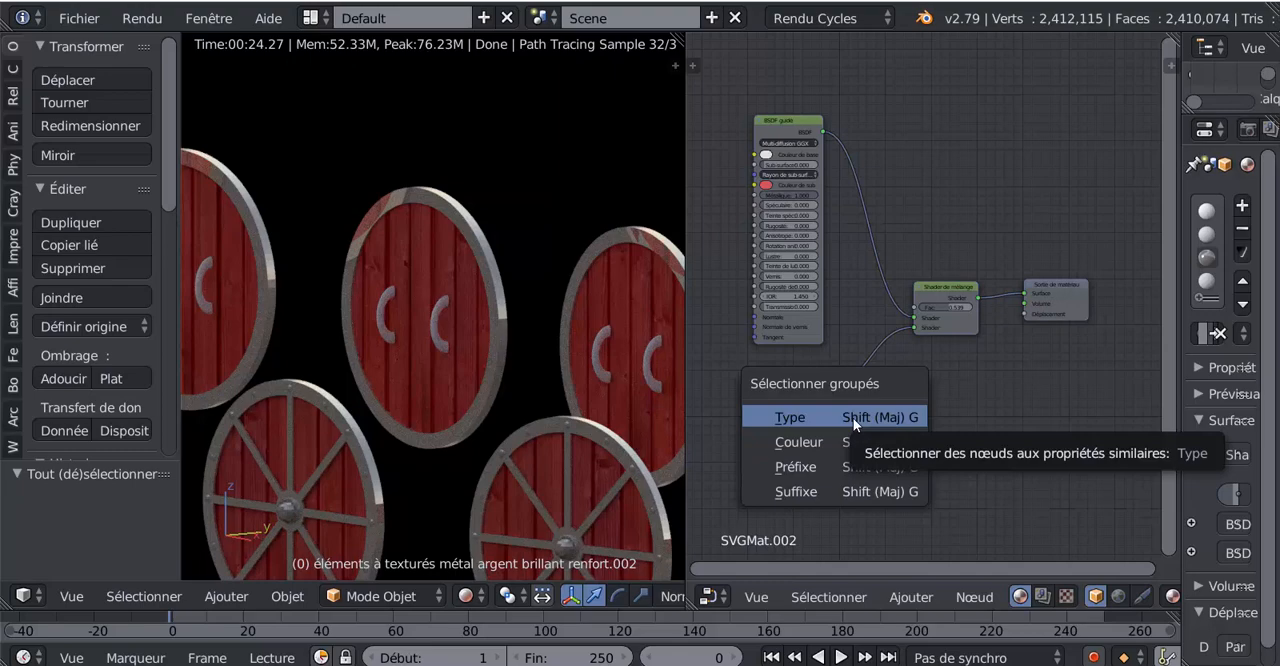
key(ctrl+g)
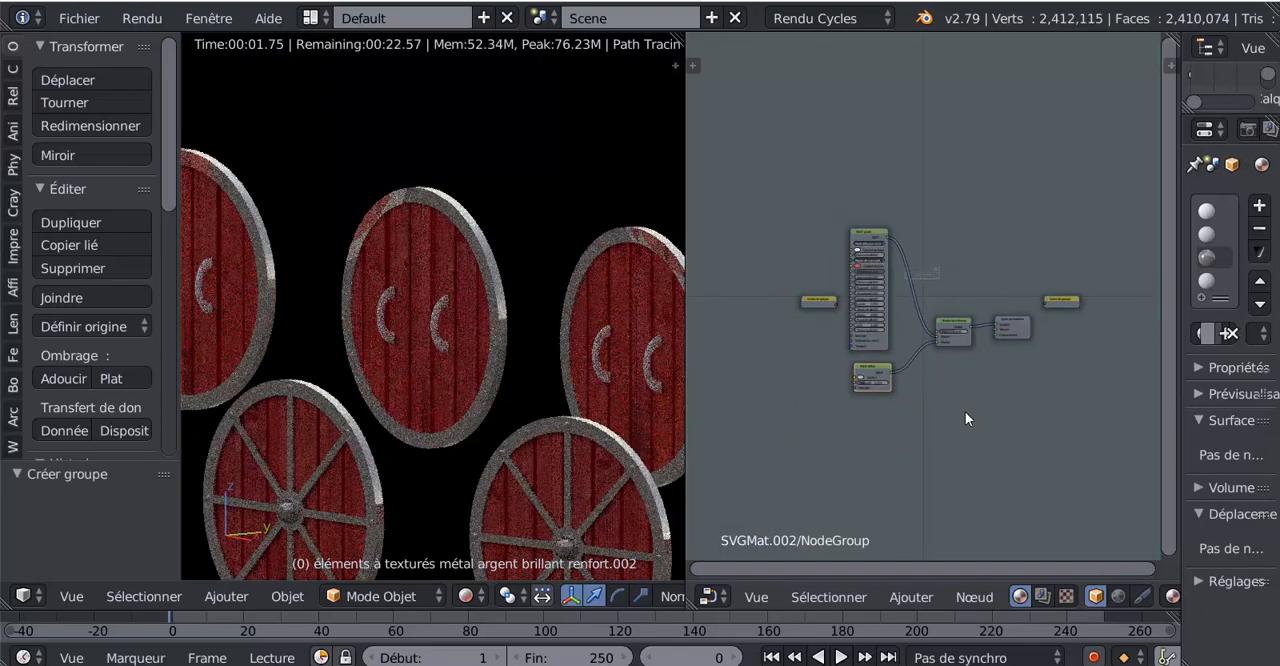
scroll(965, 411, up, 1)
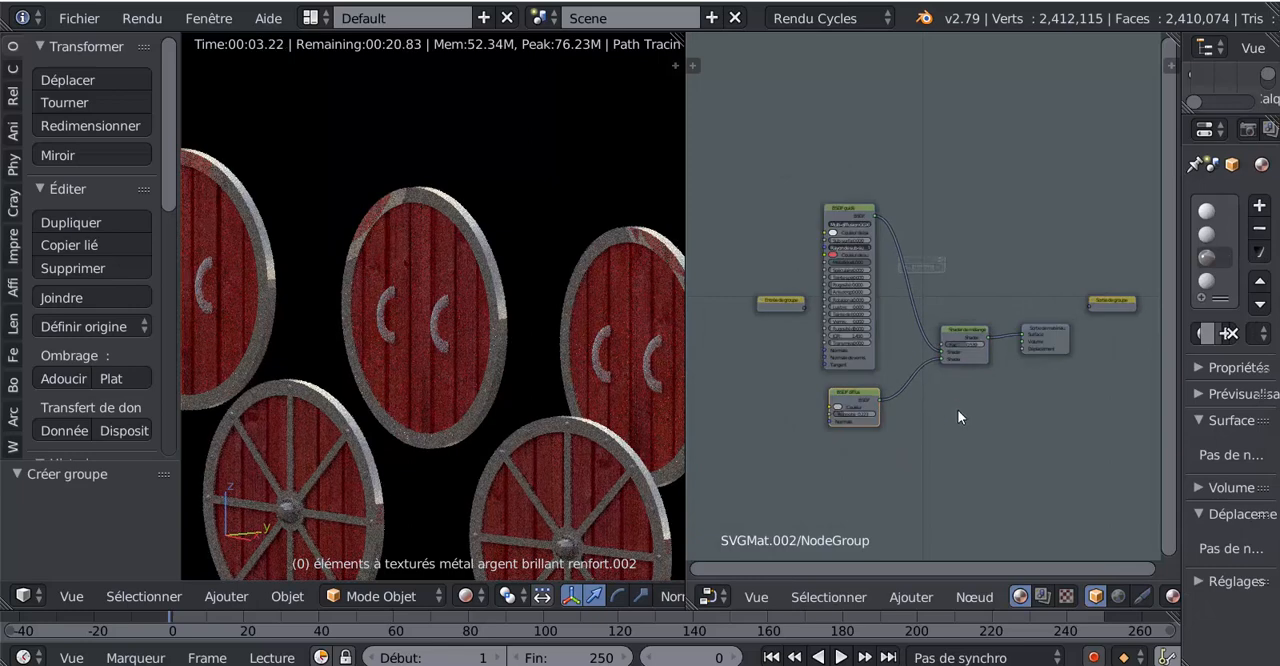
- Leave the node group, reopen it to examine the nodes inside, and return to the main node tree
key(Tab)
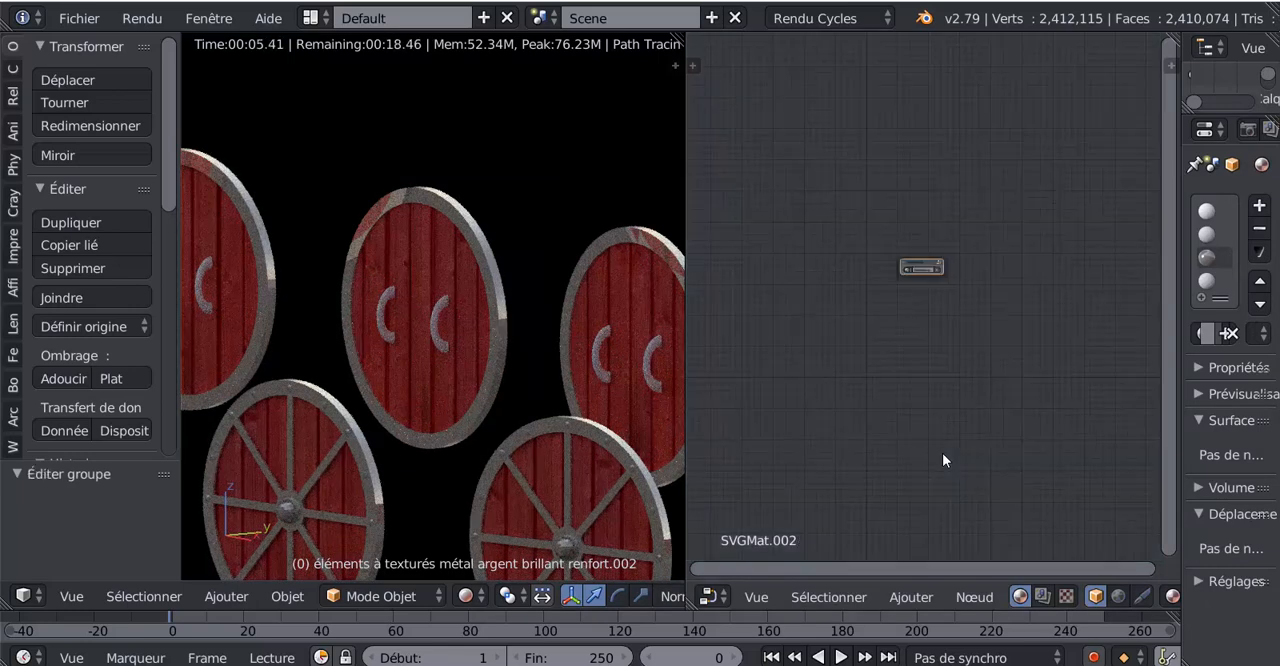
scroll(928, 427, up, 1)
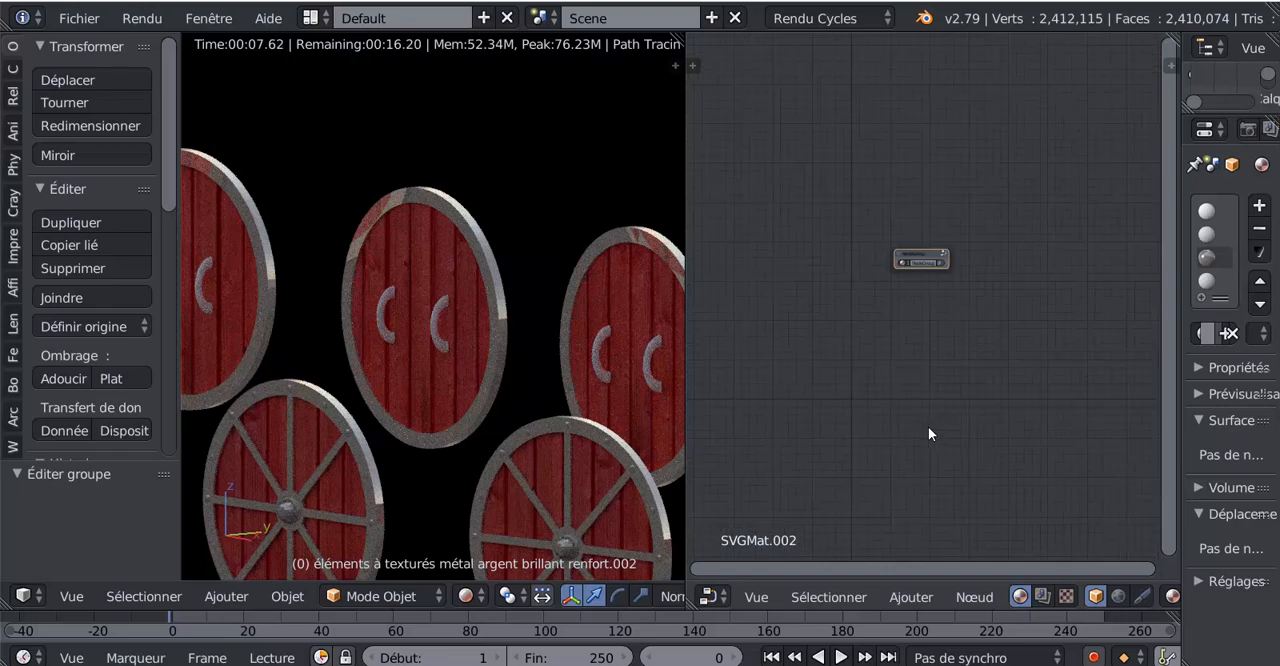
scroll(949, 353, up, 3)
key(Tab)
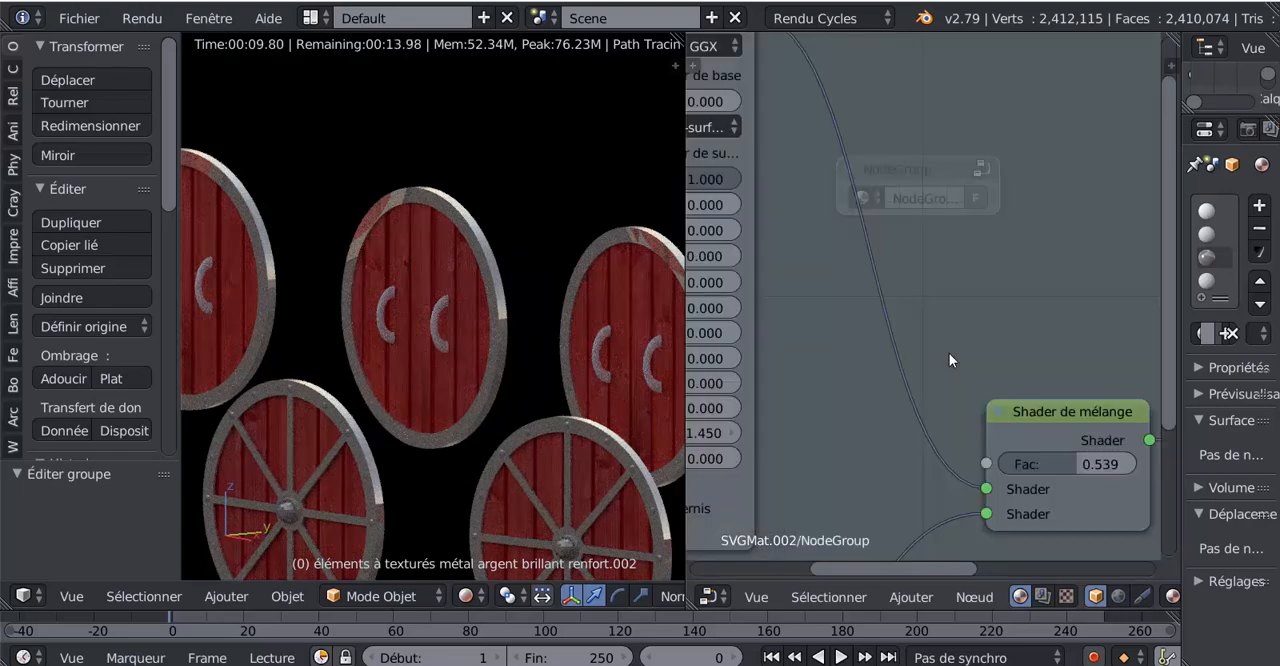
scroll(949, 353, down, 5)
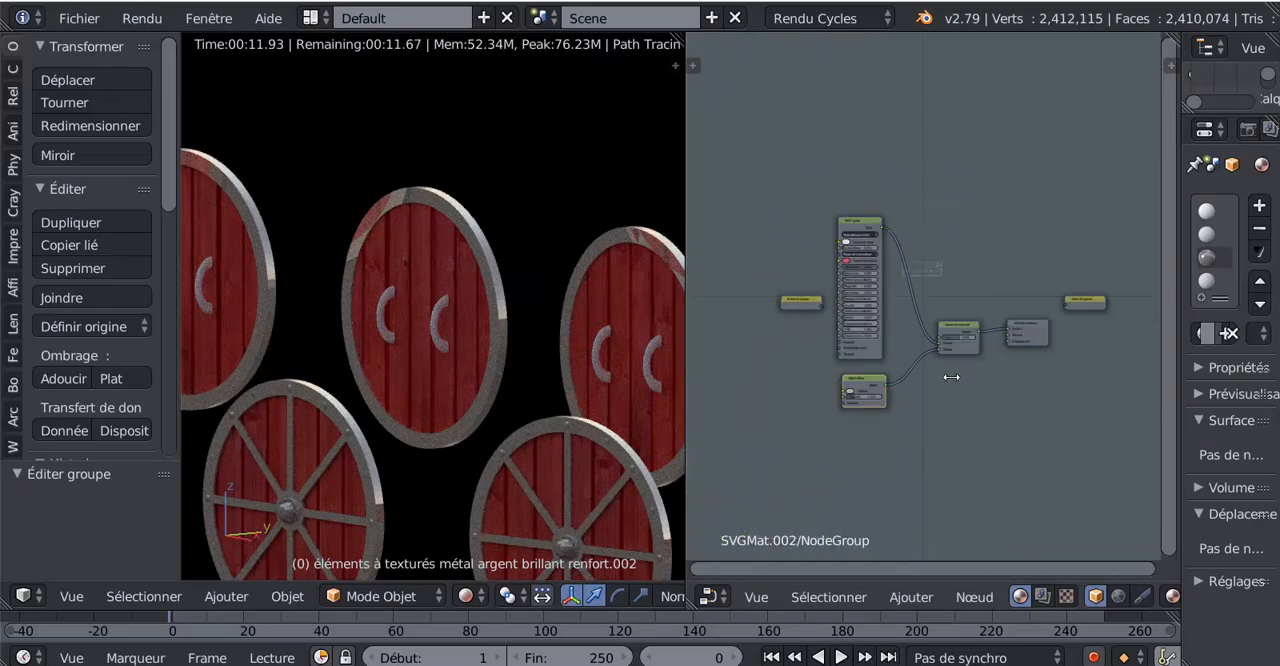
scroll(799, 318, up, 2)
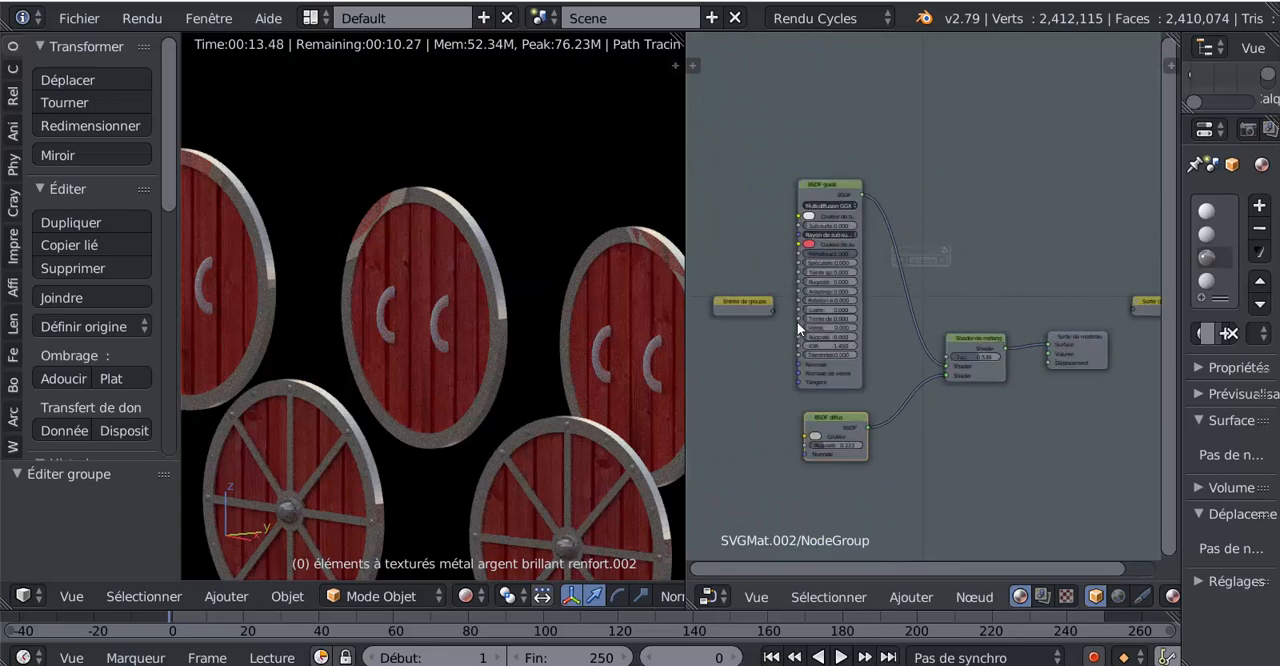
key(Tab)
key(Home)
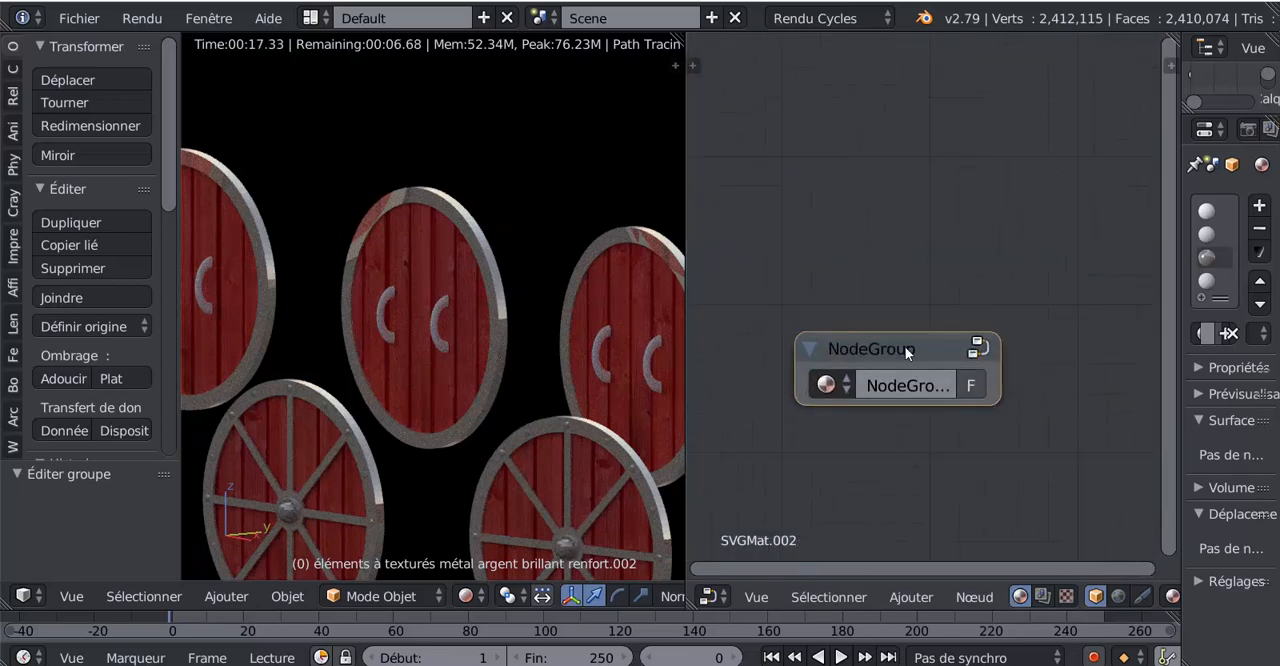
- Move the group node slightly higher in the main tree and open it for editing
drag(905, 346, 936, 294)
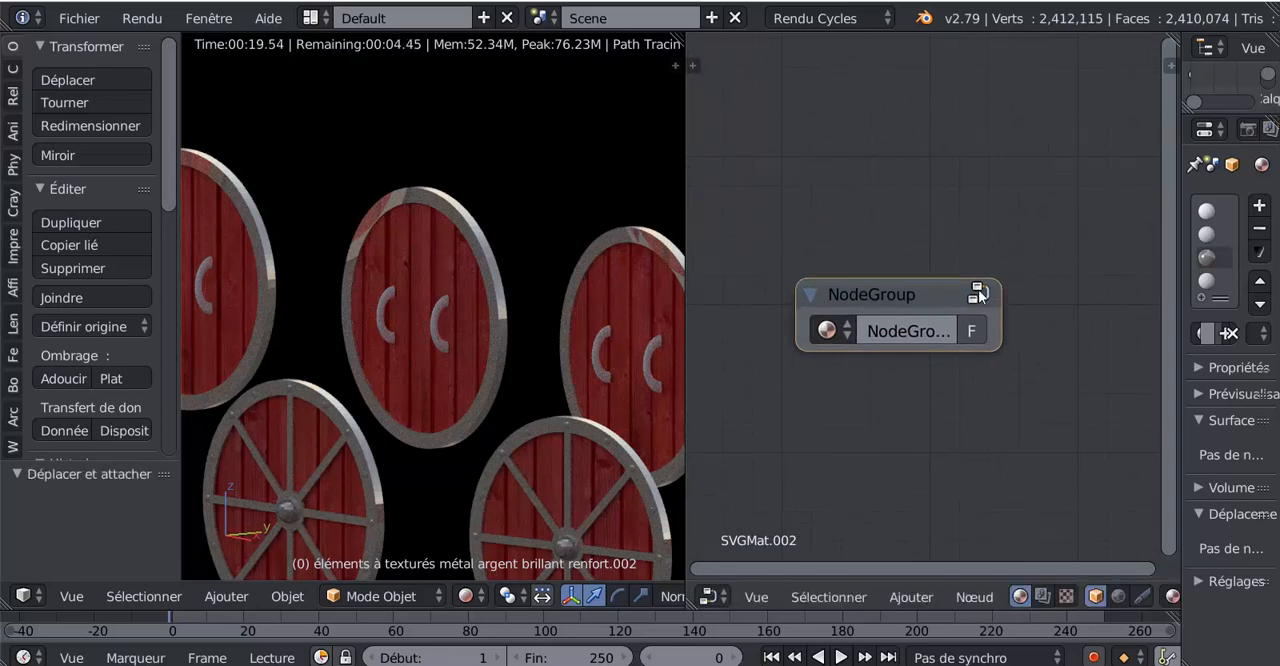
click(978, 290)
key(Home)
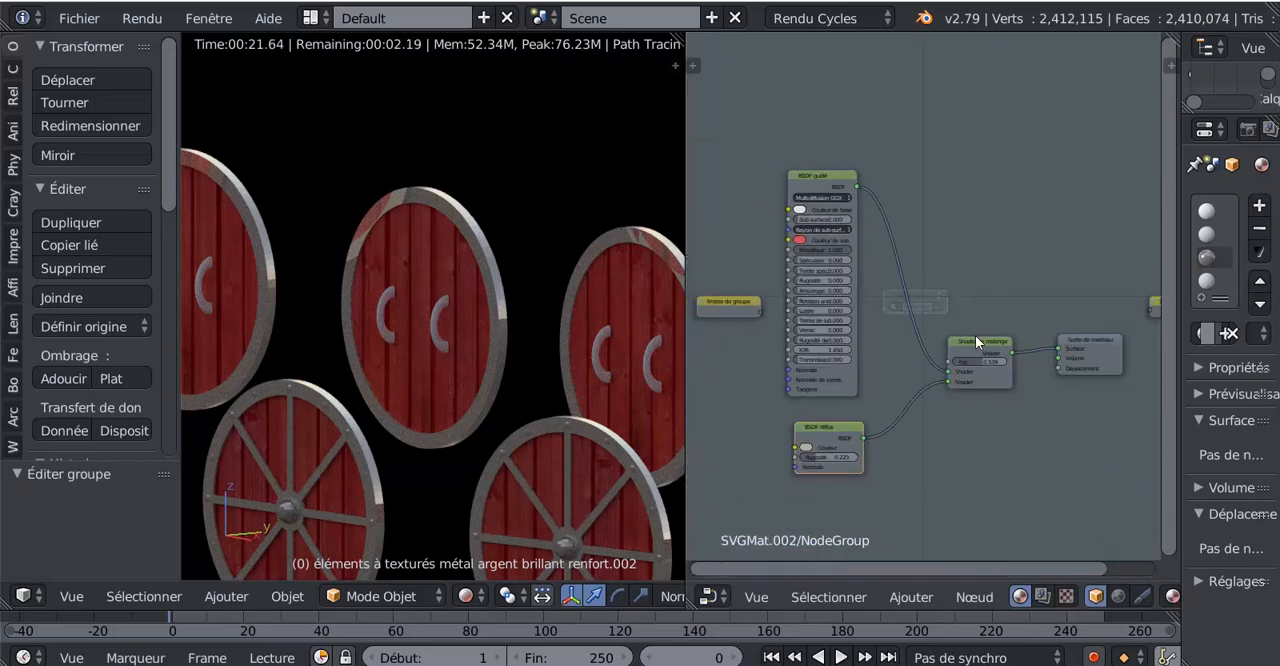
scroll(973, 377, up, 2)
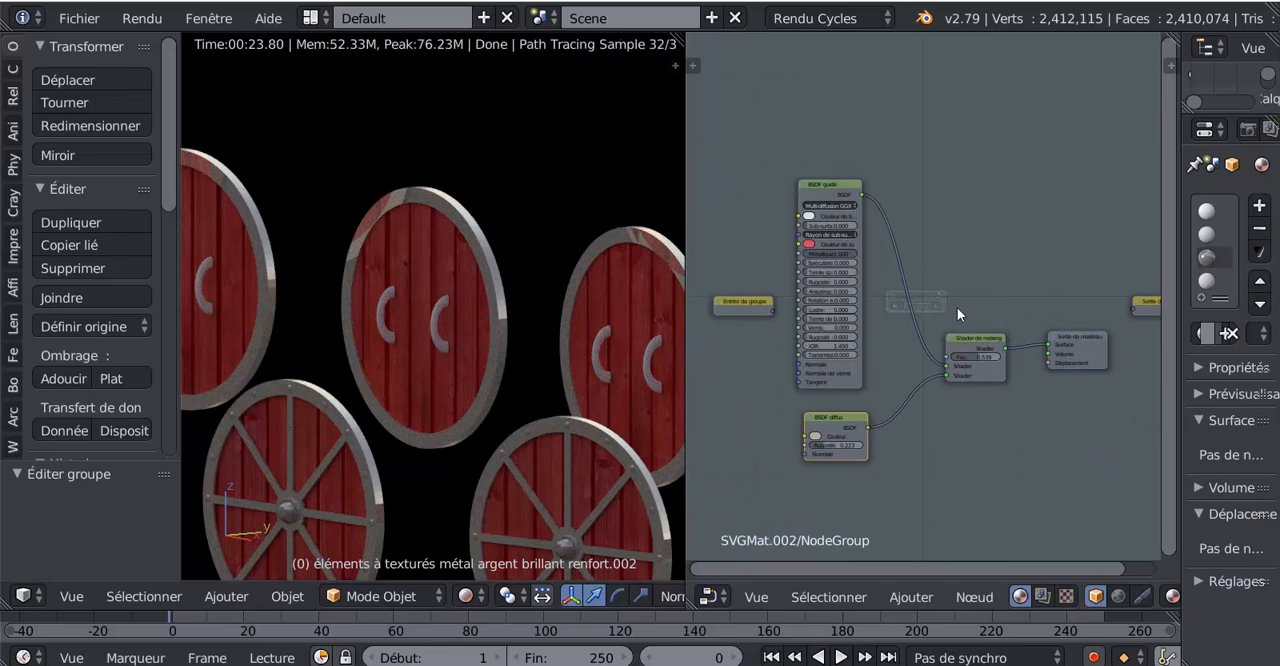
- Combine the shader nodes inside the group into a nested node group and return to the parent group
key(shift+g)
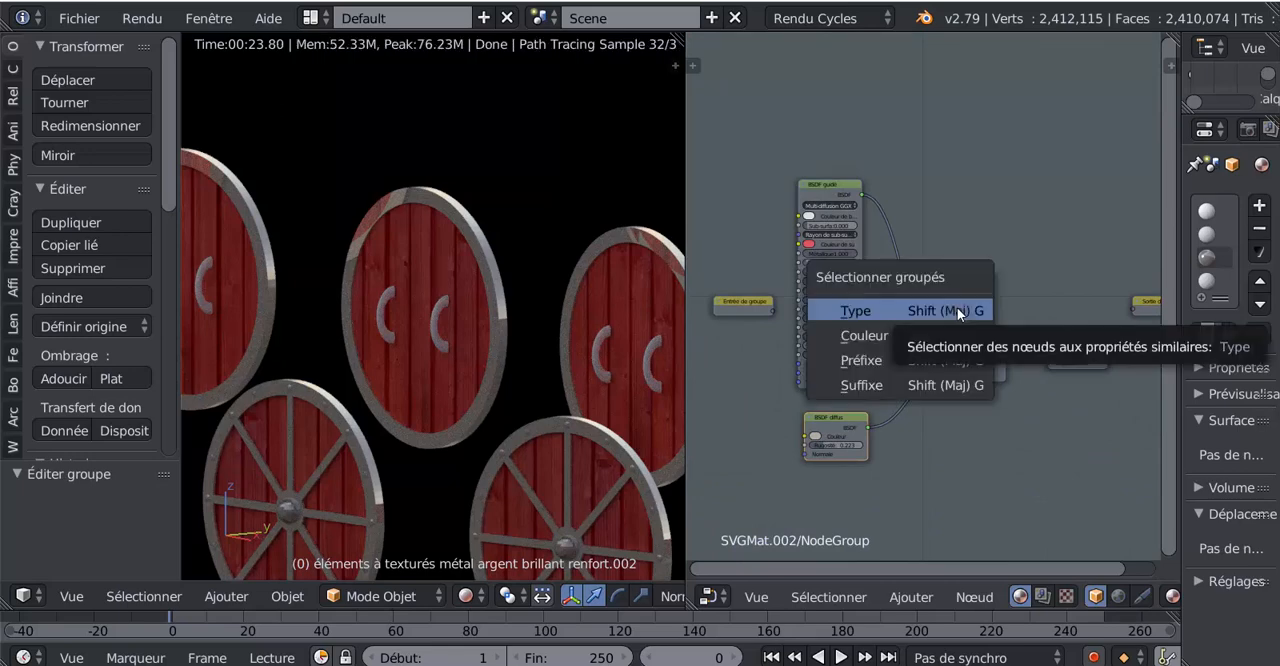
click(957, 307)
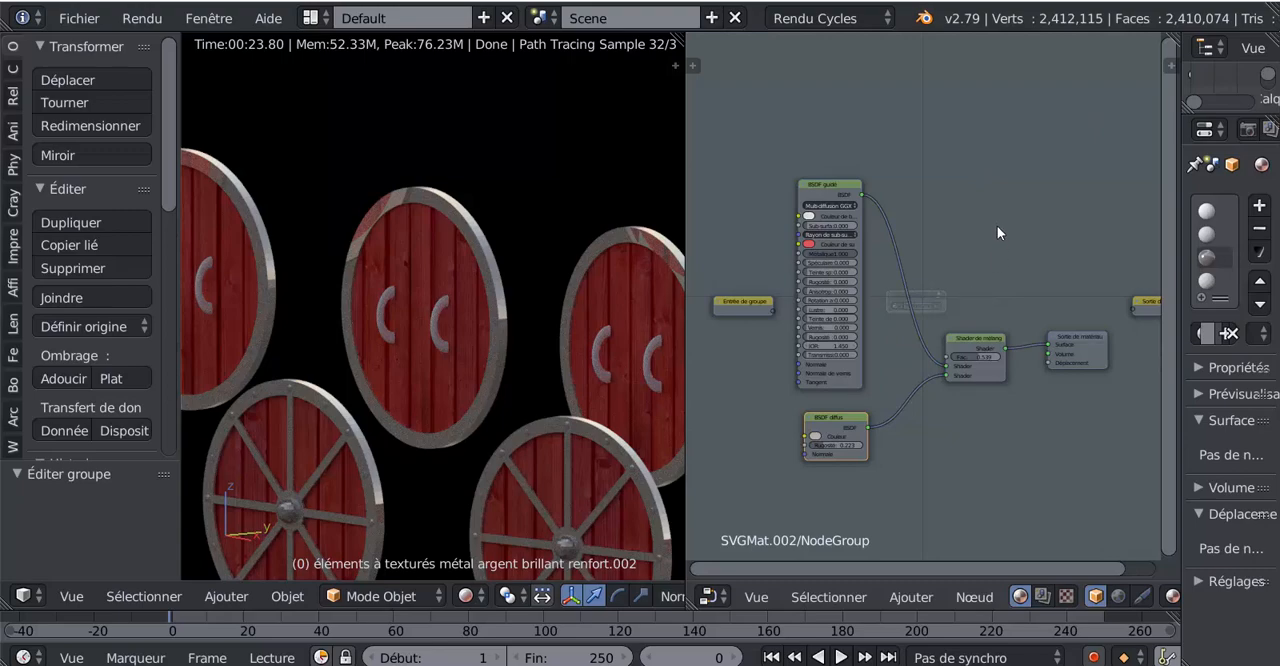
key(ctrl+g)
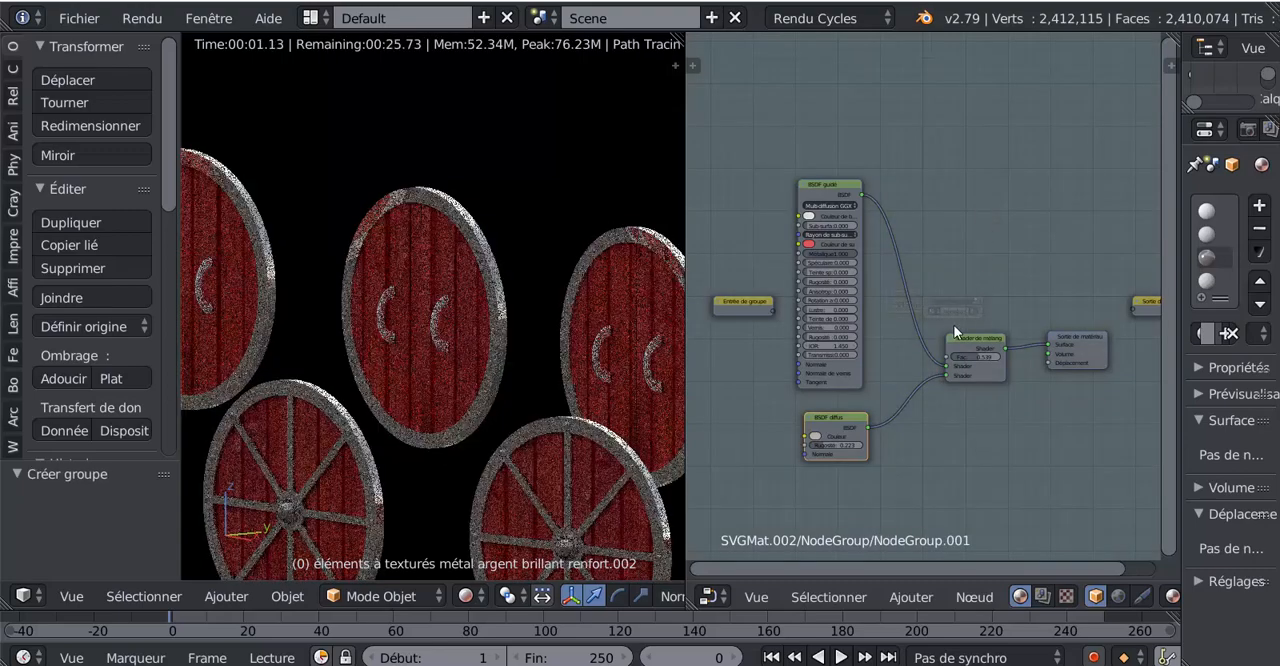
key(Tab)
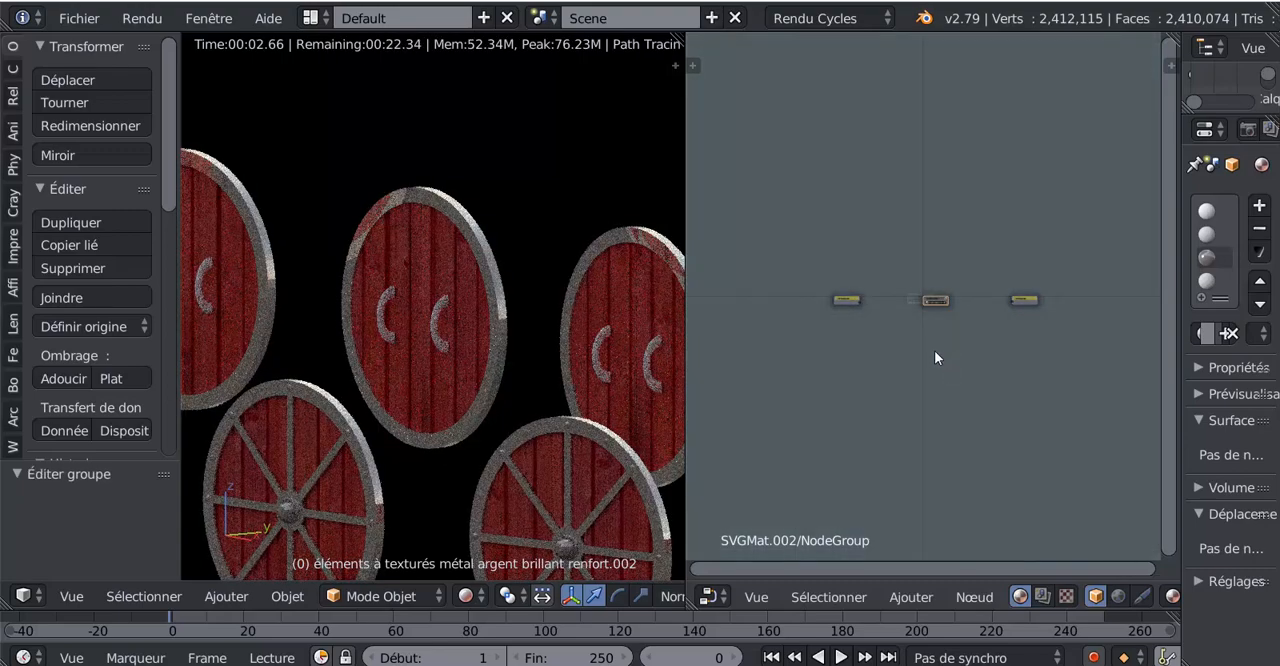
- Select the nested node group, open it to examine its shader nodes, and return to the parent group
scroll(935, 357, up, 3)
click(958, 307)
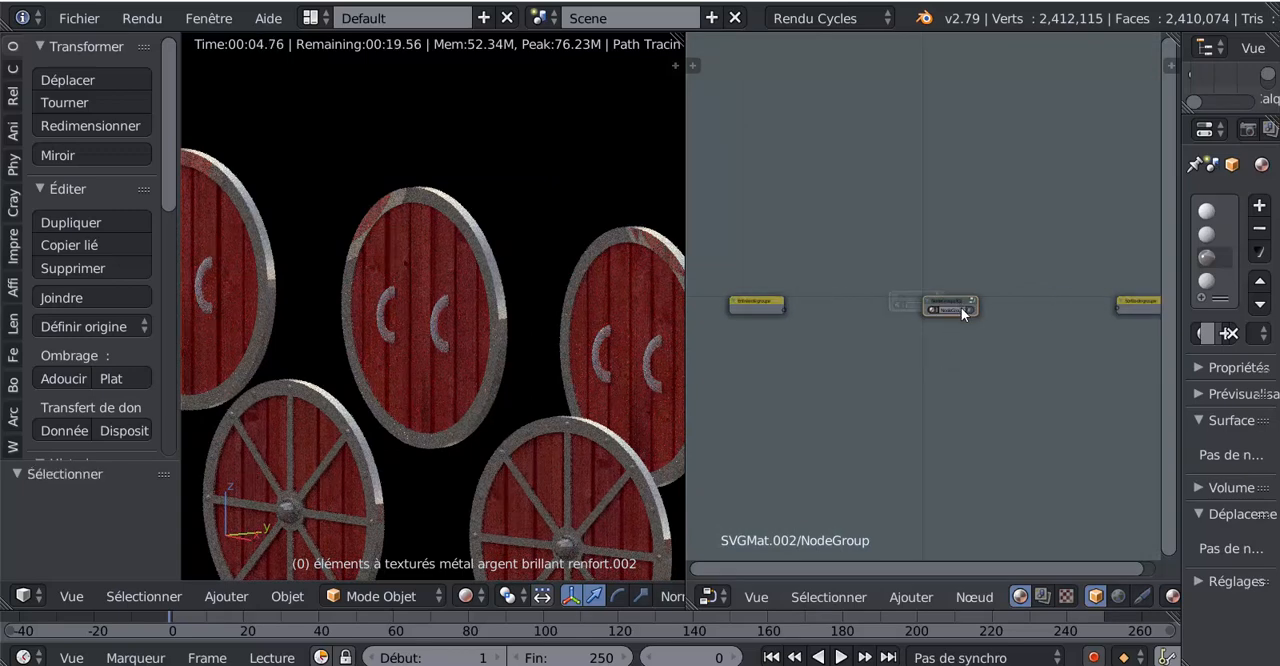
scroll(952, 354, up, 3)
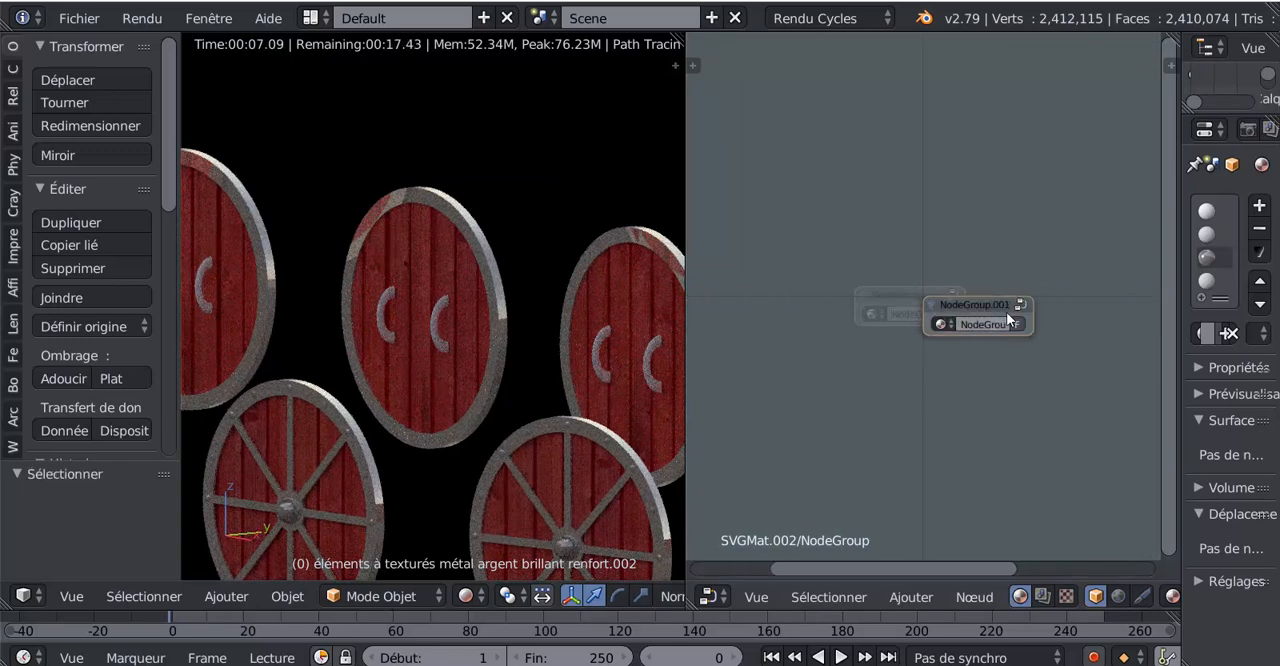
key(Tab)
scroll(1014, 304, down, 2)
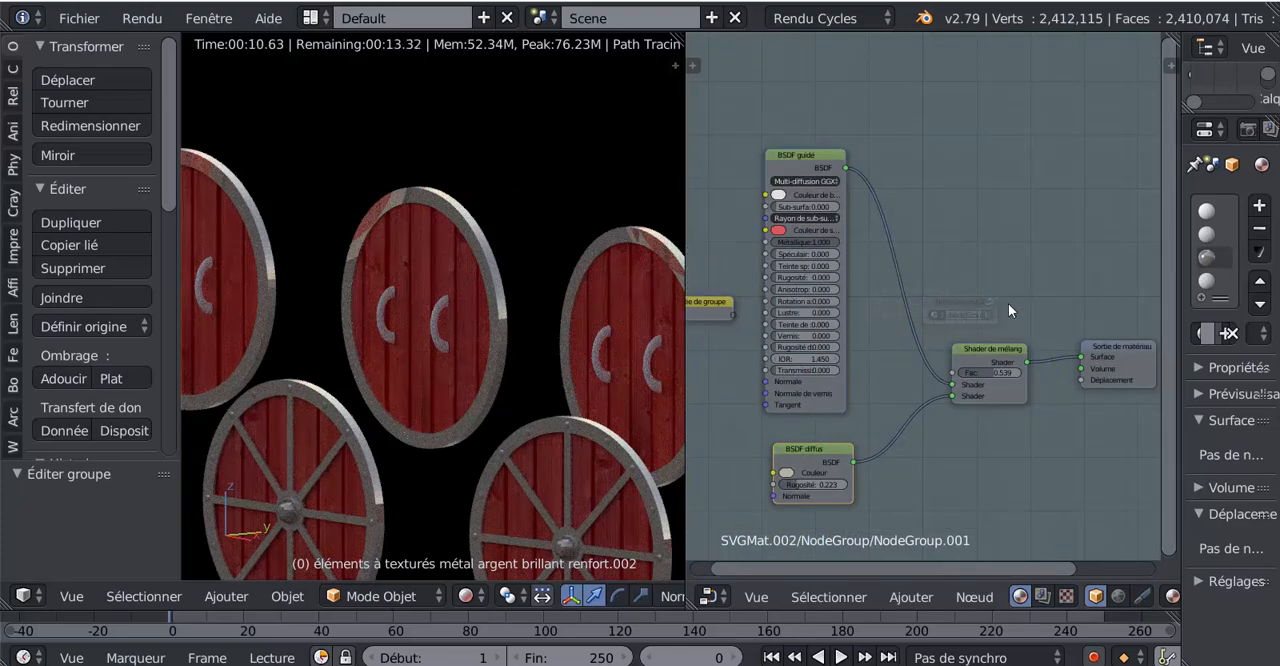
scroll(993, 304, up, 2)
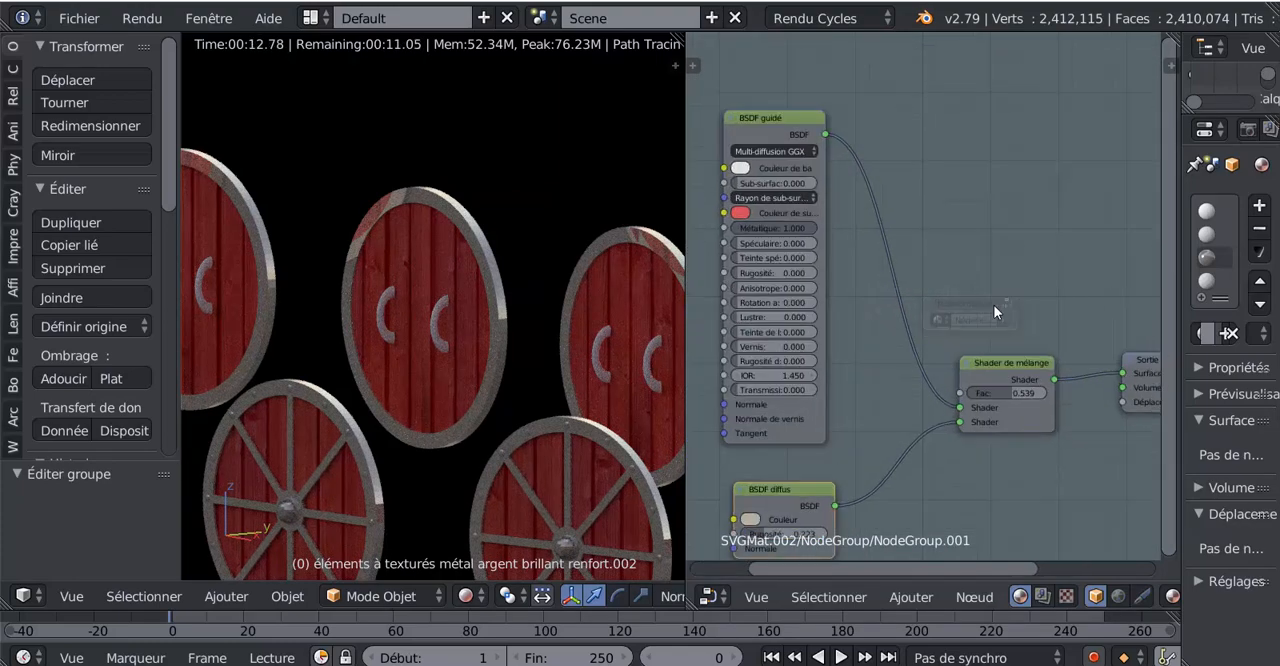
scroll(993, 304, down, 2)
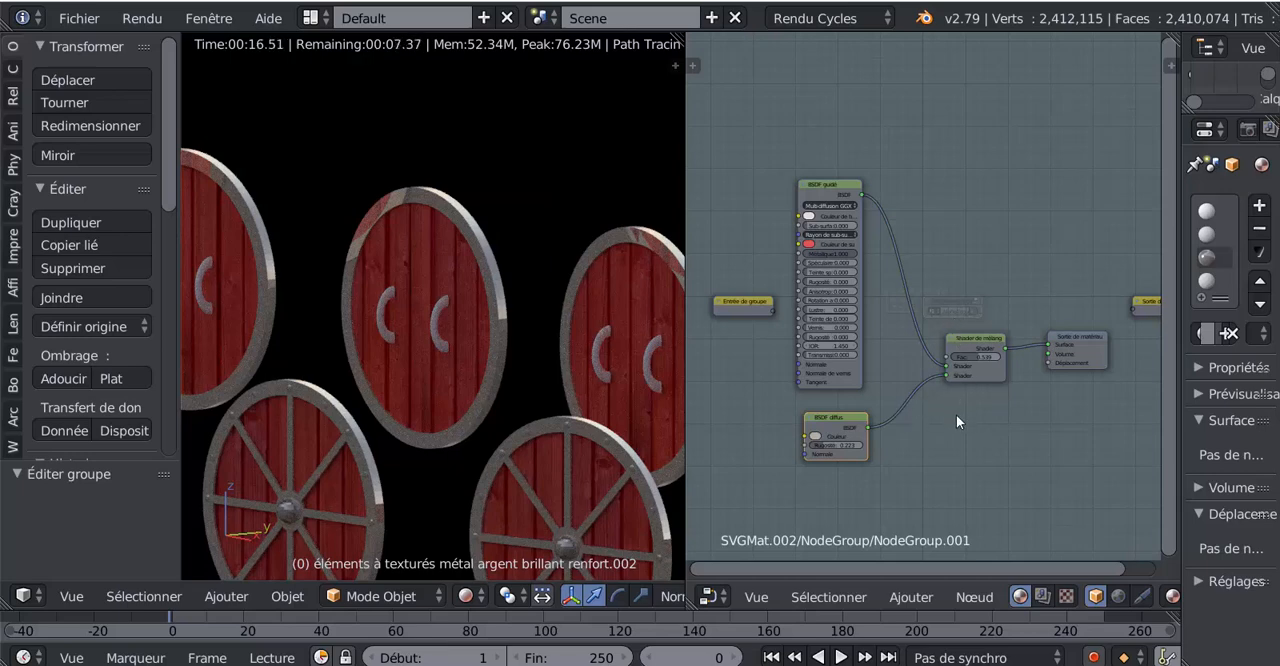
key(Tab)
- Delete the nested node group from inside the parent group
scroll(971, 329, up, 3)
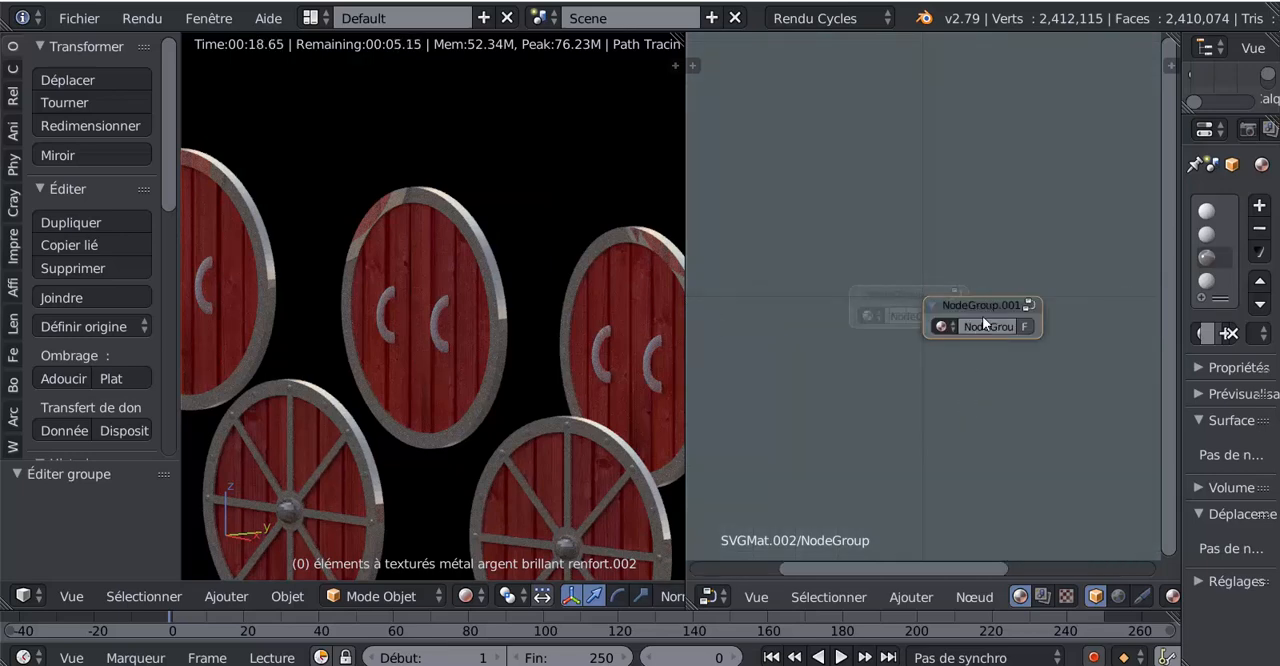
click(982, 318)
key(x)
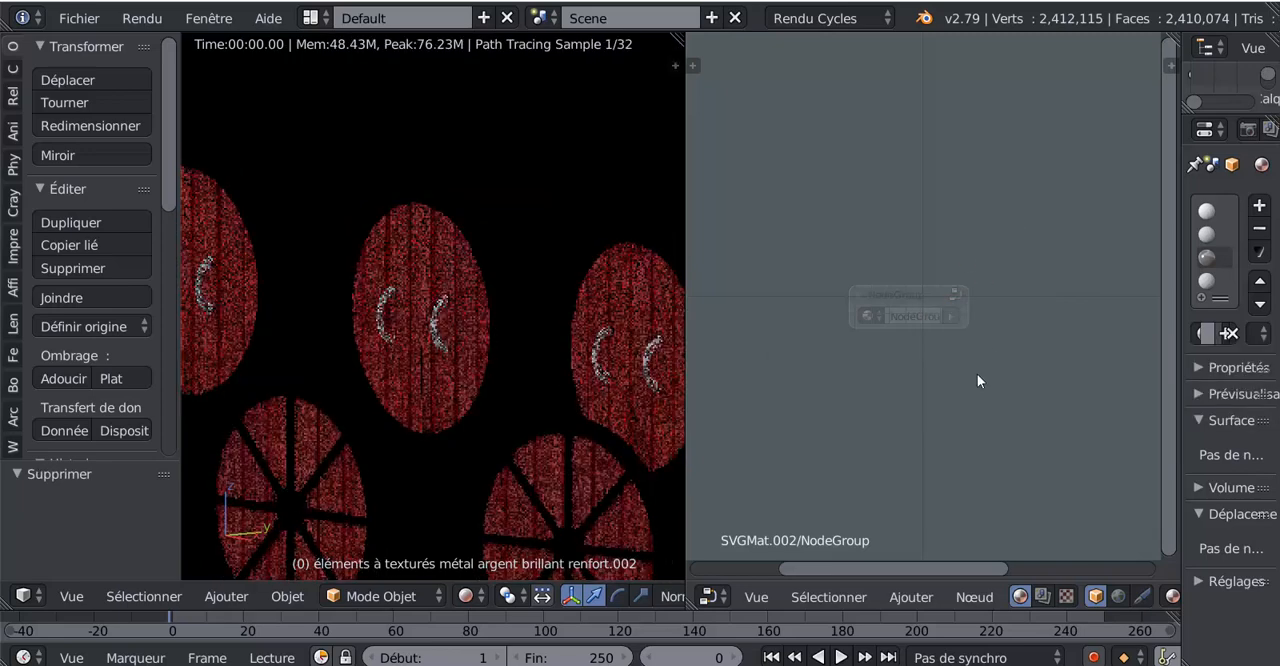
scroll(919, 366, down, 3)
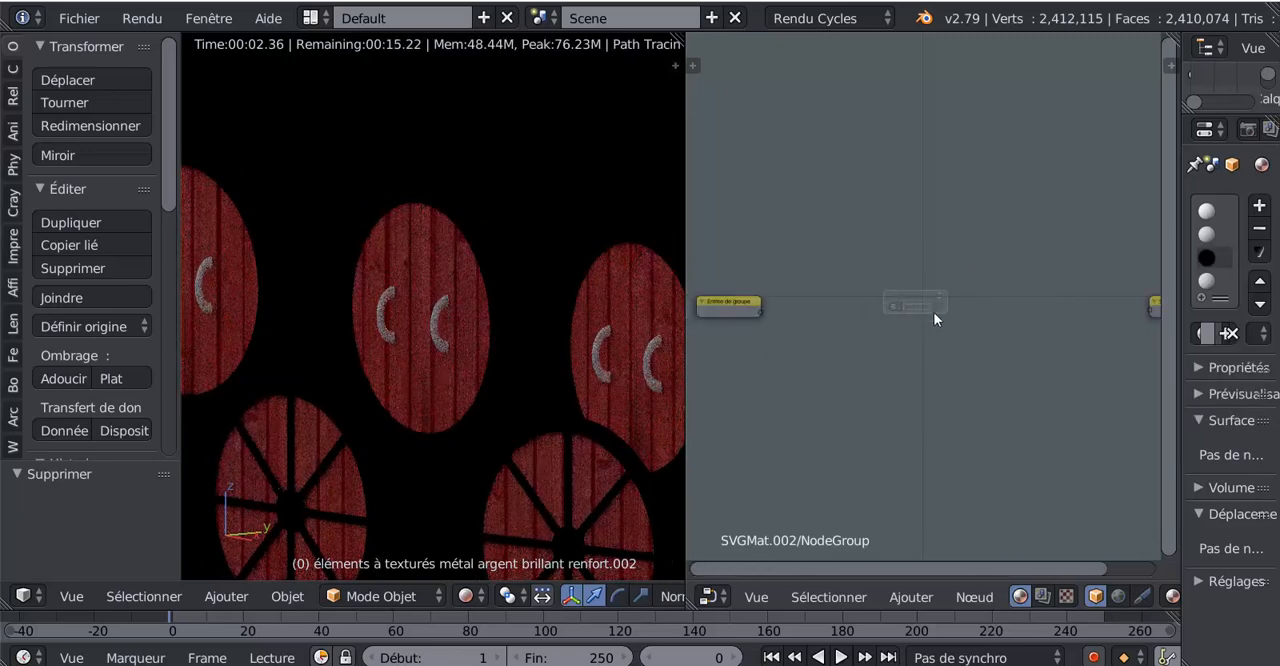
- Delete the Group Input and Group Output nodes from the parent group
click(727, 309)
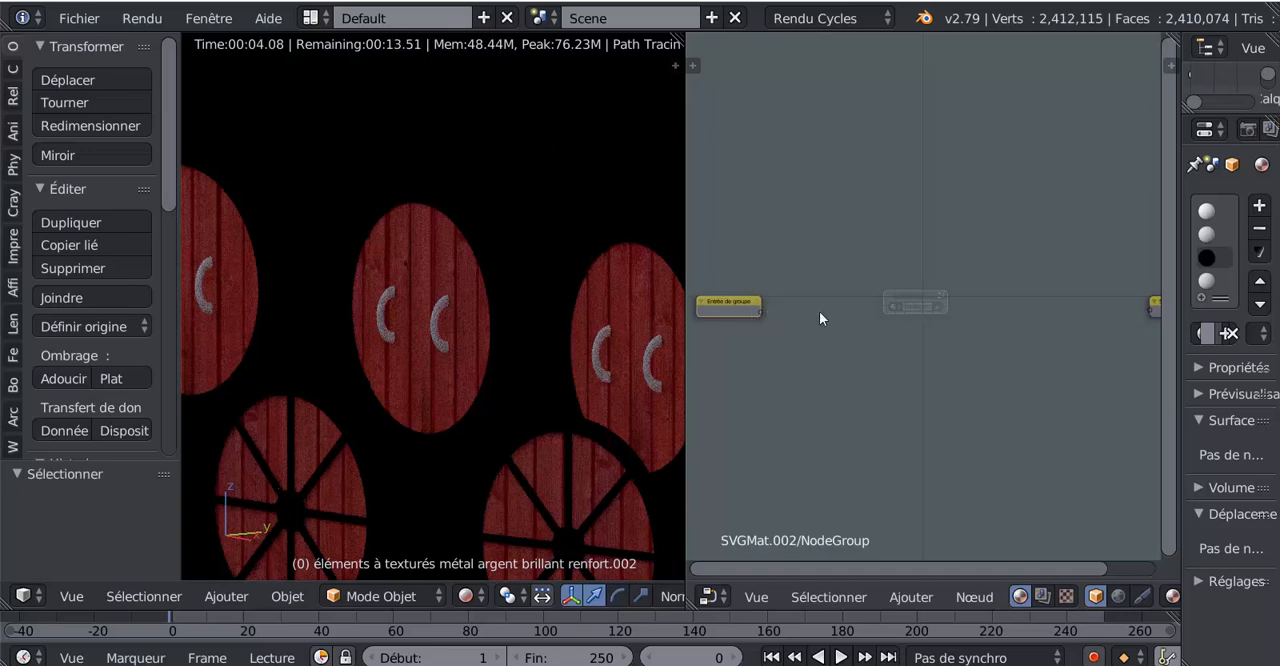
key(x)
scroll(1100, 335, down, 1)
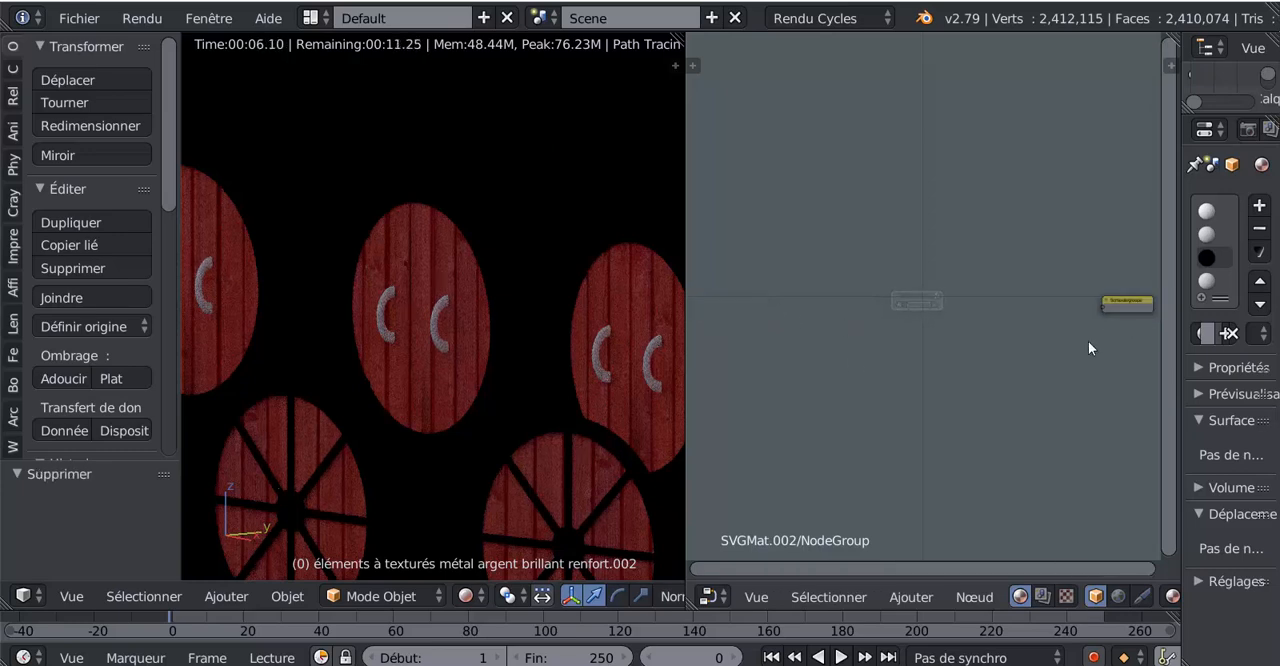
click(1119, 297)
key(x)
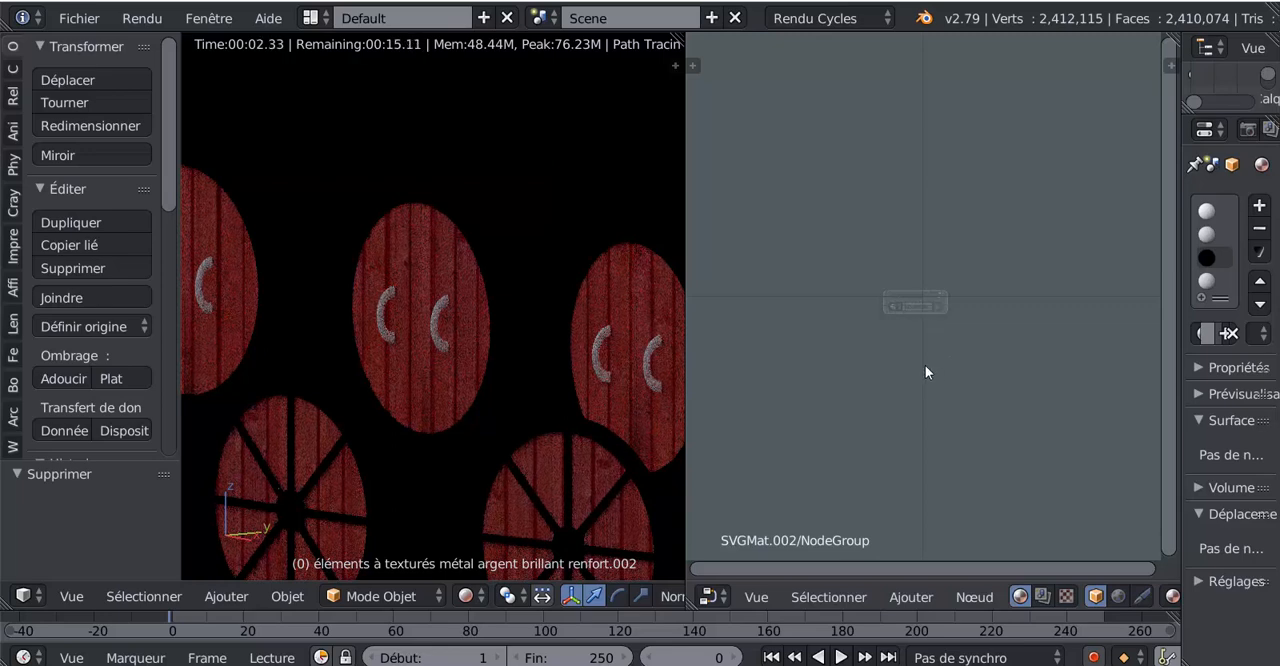
- Return from the emptied node group to the top-level material, and look into the NodeGroup node once more
key(Tab)
scroll(922, 344, up, 3)
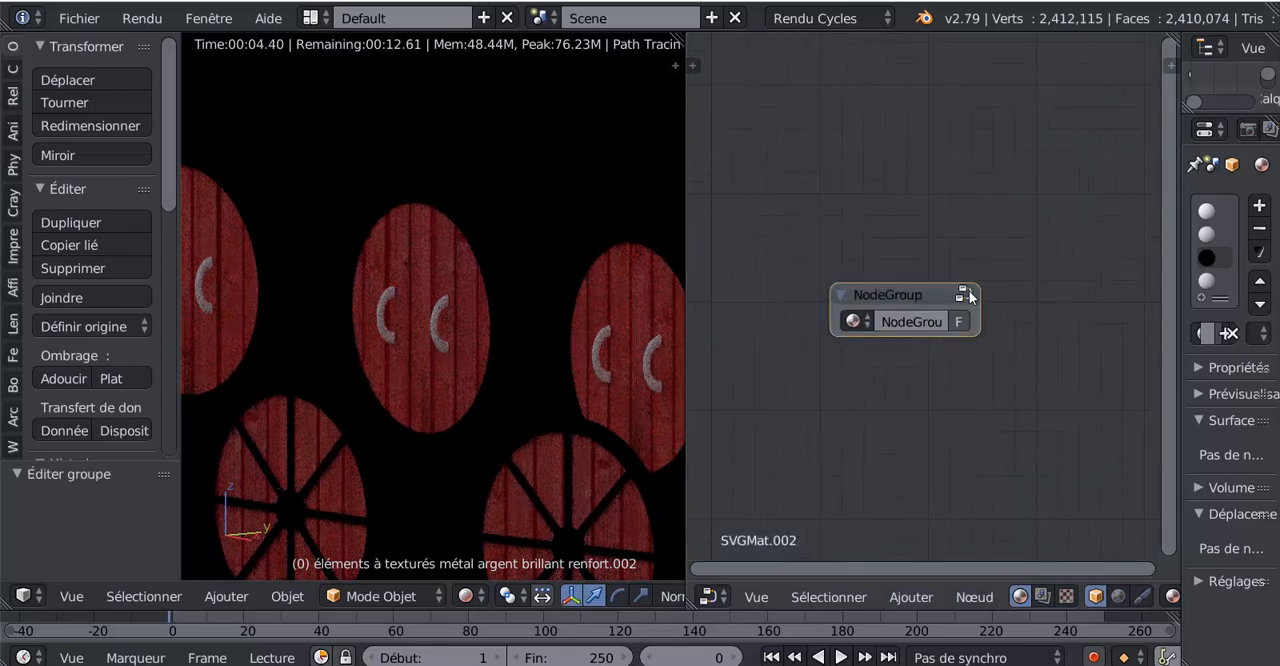
click(969, 292)
scroll(968, 320, down, 2)
key(Tab)
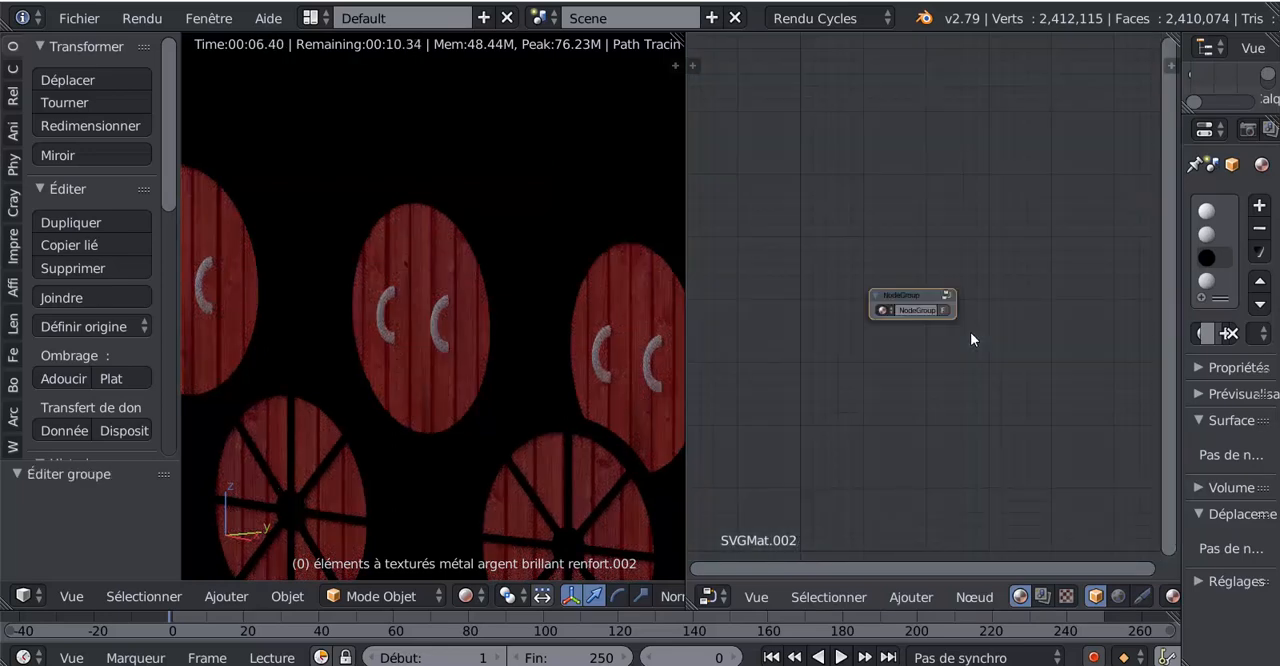
scroll(970, 340, up, 1)
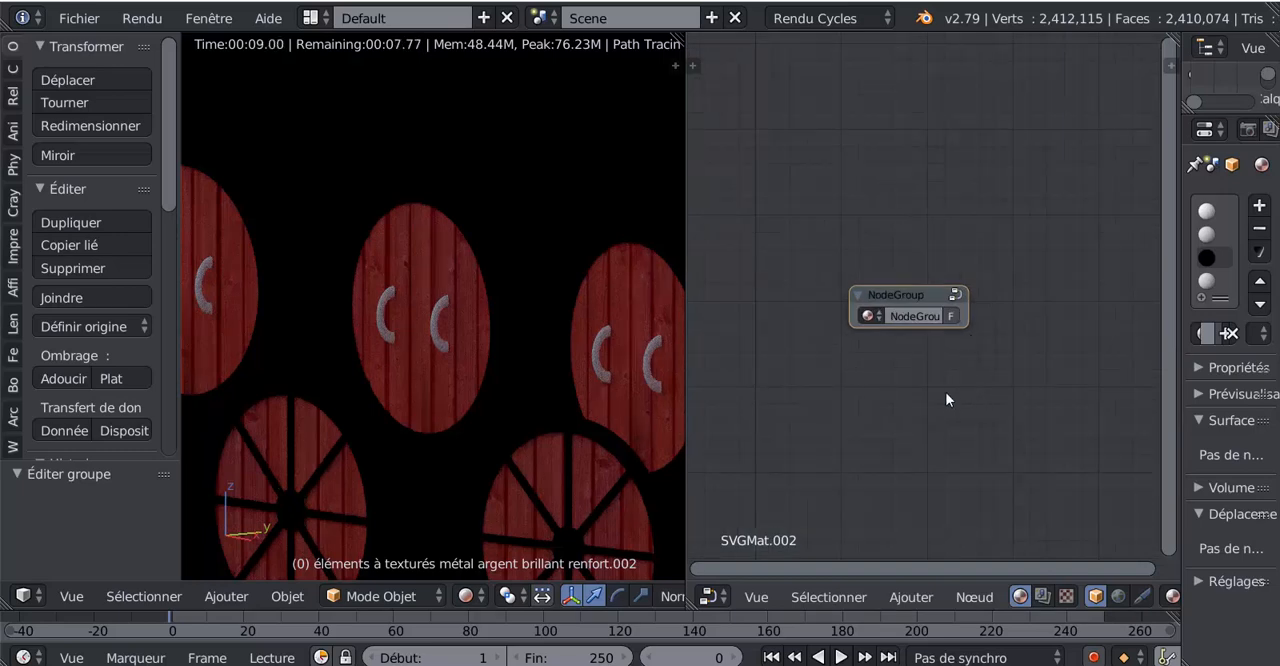
- Undo the deletions made inside the node group and reopen NodeGroup with all its contents in view
key(ctrl+z)
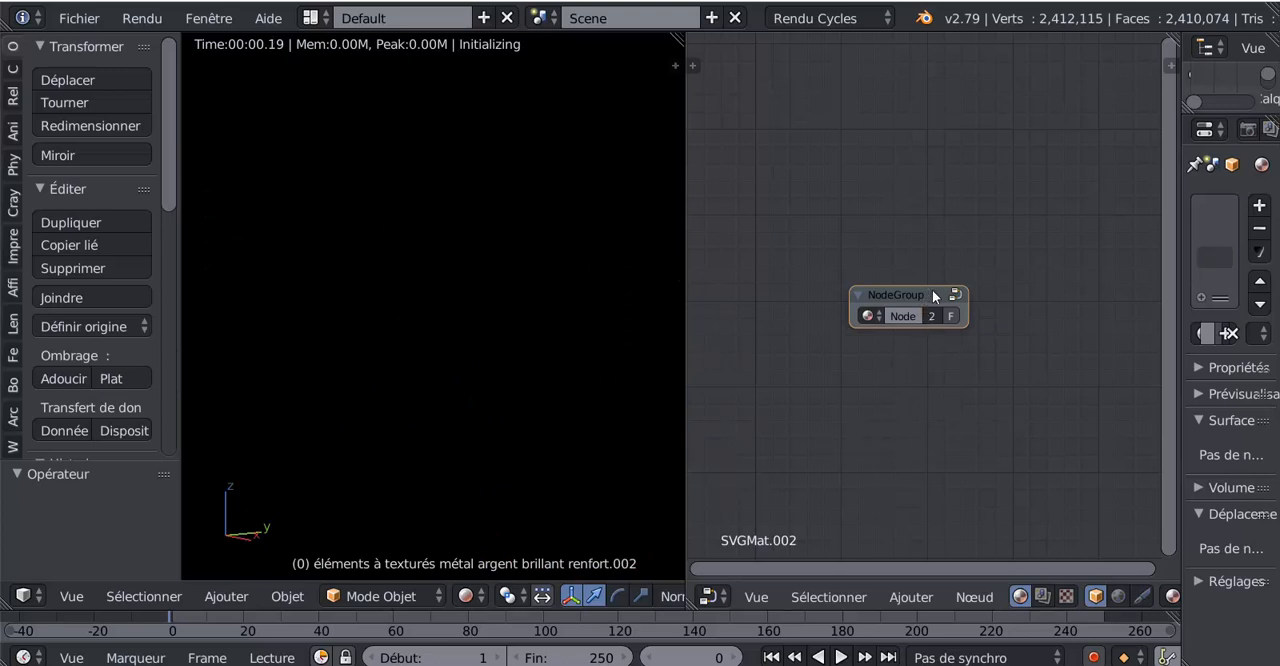
scroll(932, 289, down, 2)
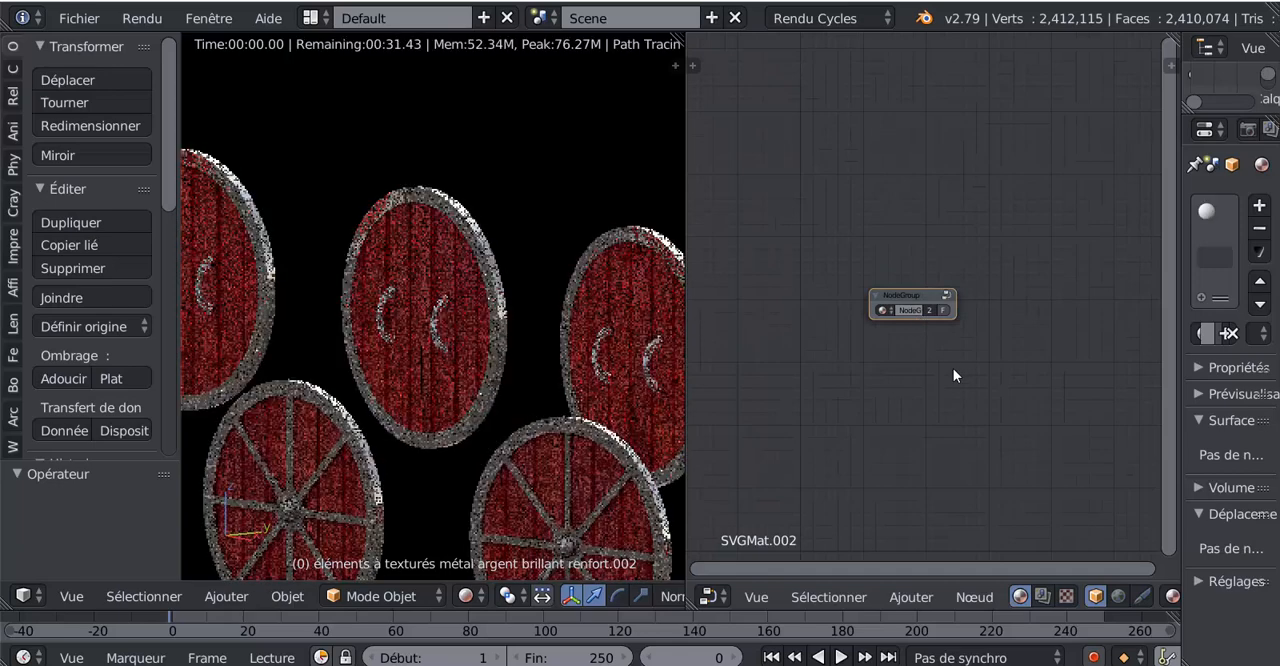
click(946, 296)
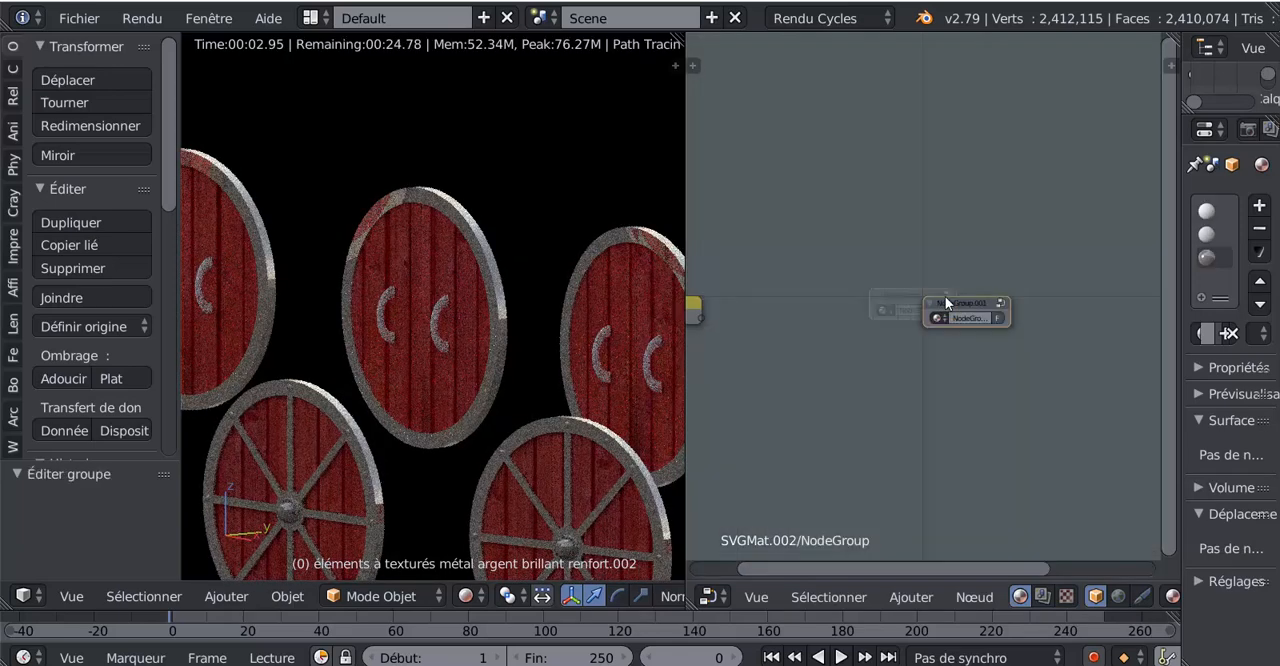
key(Home)
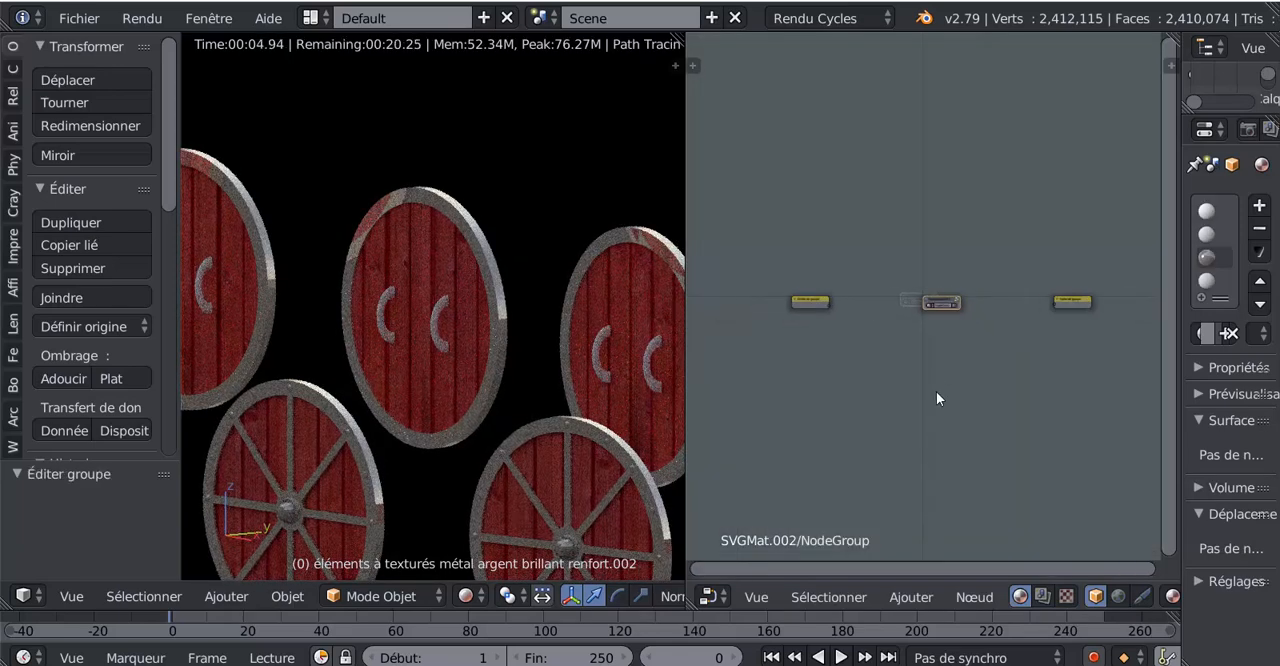
- Reposition the nested NodeGroup.001 node between the Group Input and Group Output nodes
scroll(936, 398, up, 3)
drag(939, 315, 903, 343)
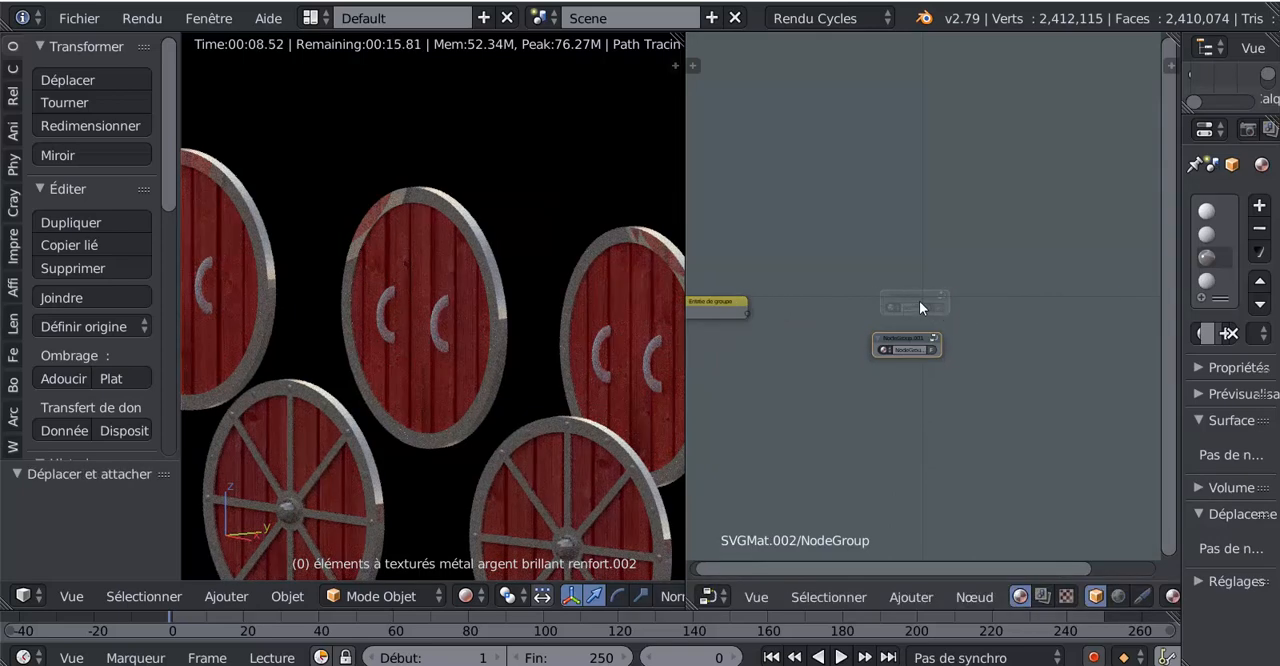
scroll(919, 305, down, 2)
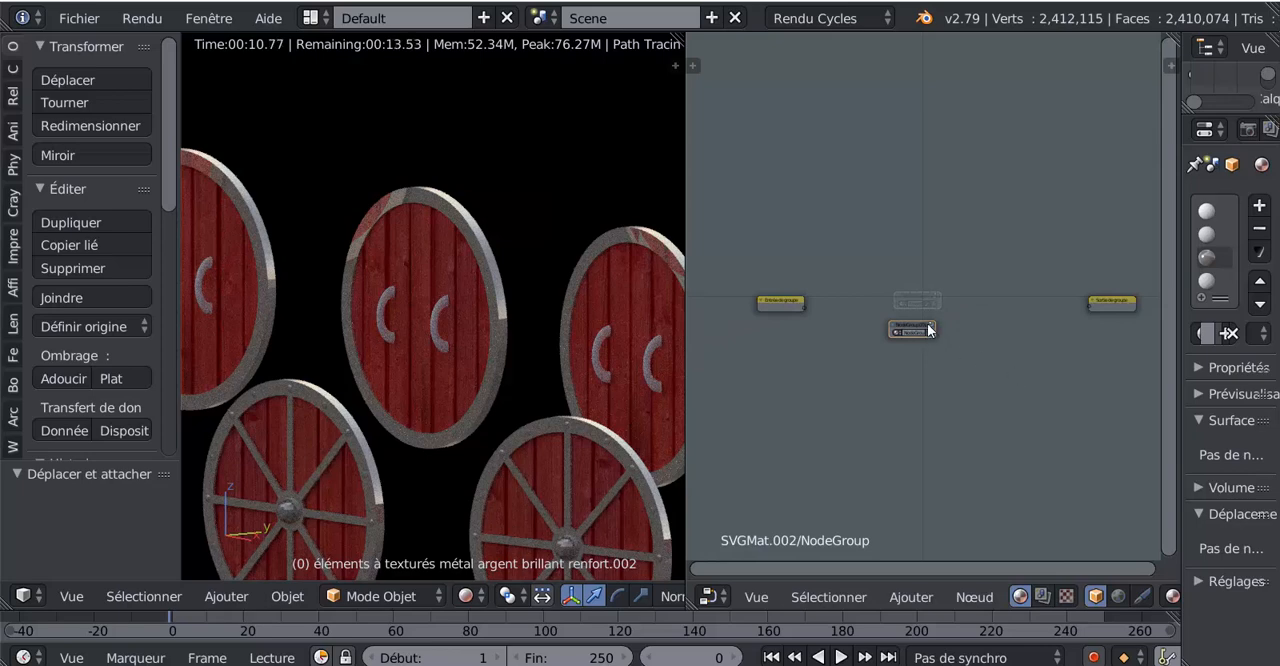
drag(934, 320, 954, 294)
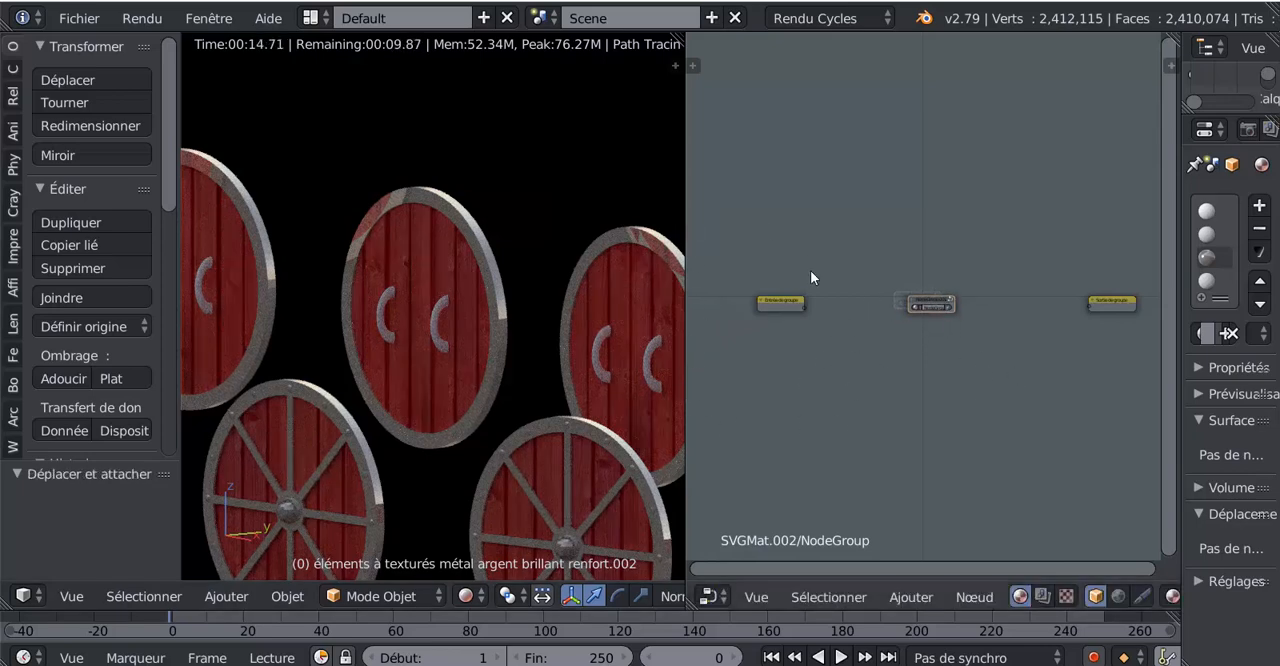
scroll(836, 316, up, 1)
scroll(836, 316, up, 6)
mouse_move(948, 298)
mouse_down()
mouse_move(912, 292)
mouse_move(929, 310)
mouse_up()
scroll(929, 326, up, 3)
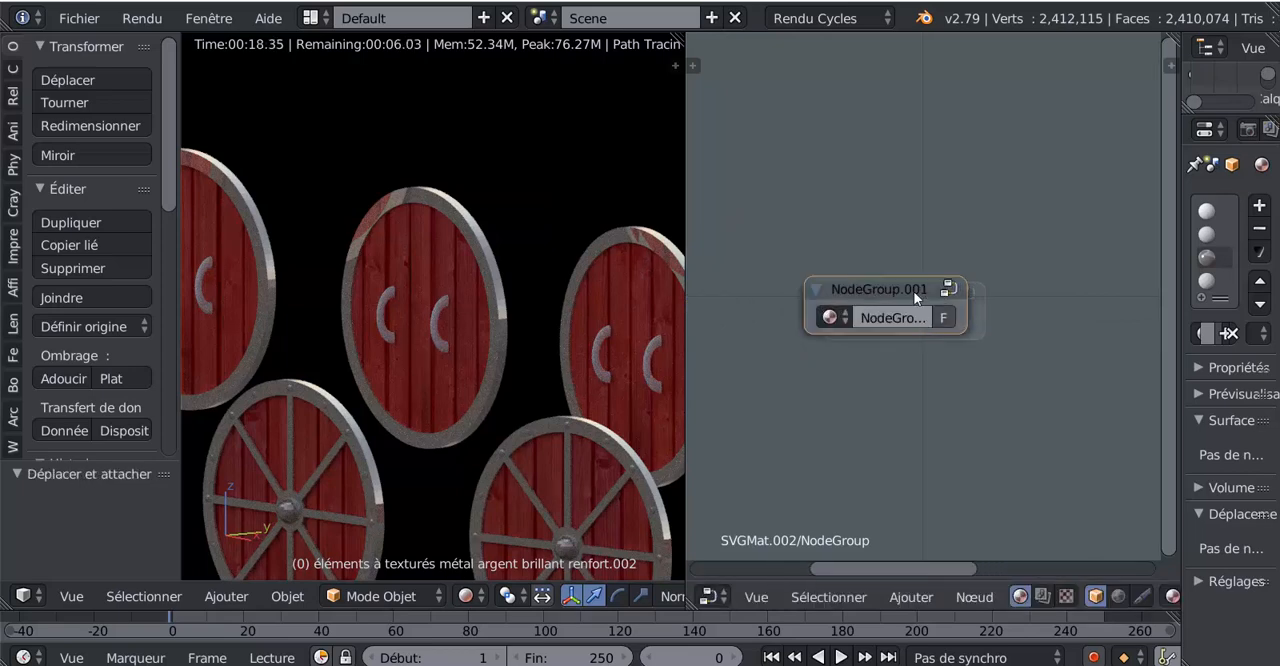
drag(903, 285, 950, 289)
- Open the nested NodeGroup.001 and move the Diffuse BSDF node further below the Principled BSDF node
key(Tab)
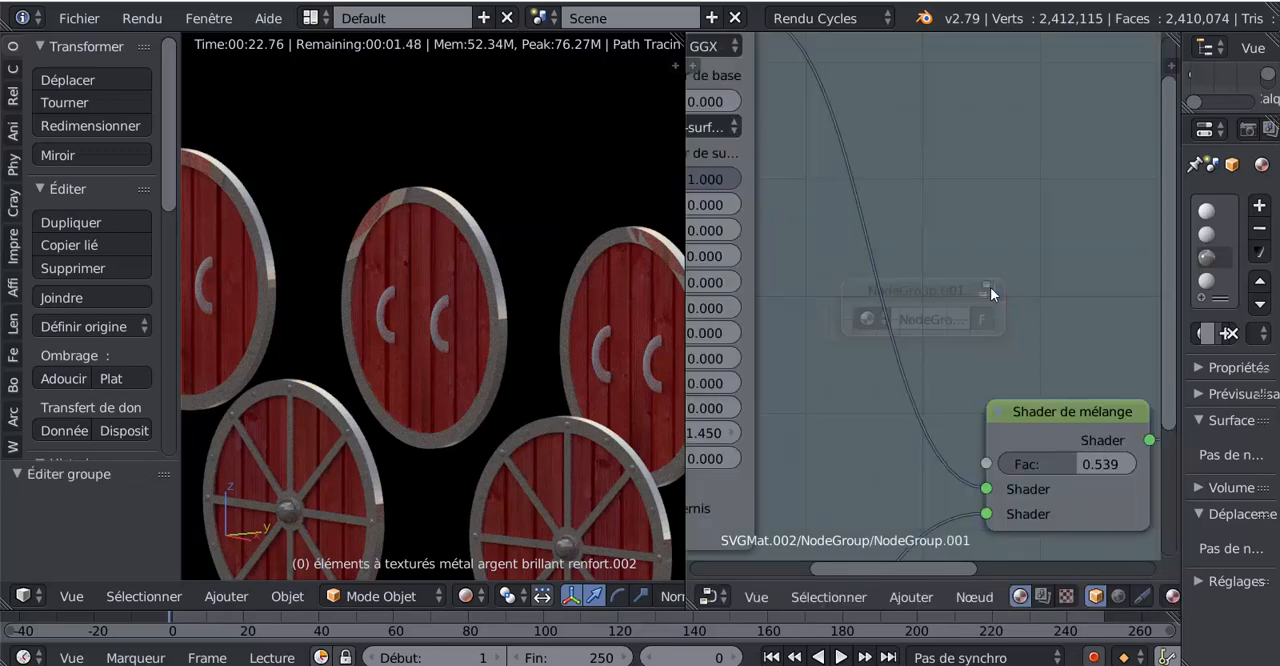
scroll(1005, 298, down, 2)
scroll(1017, 309, down, 4)
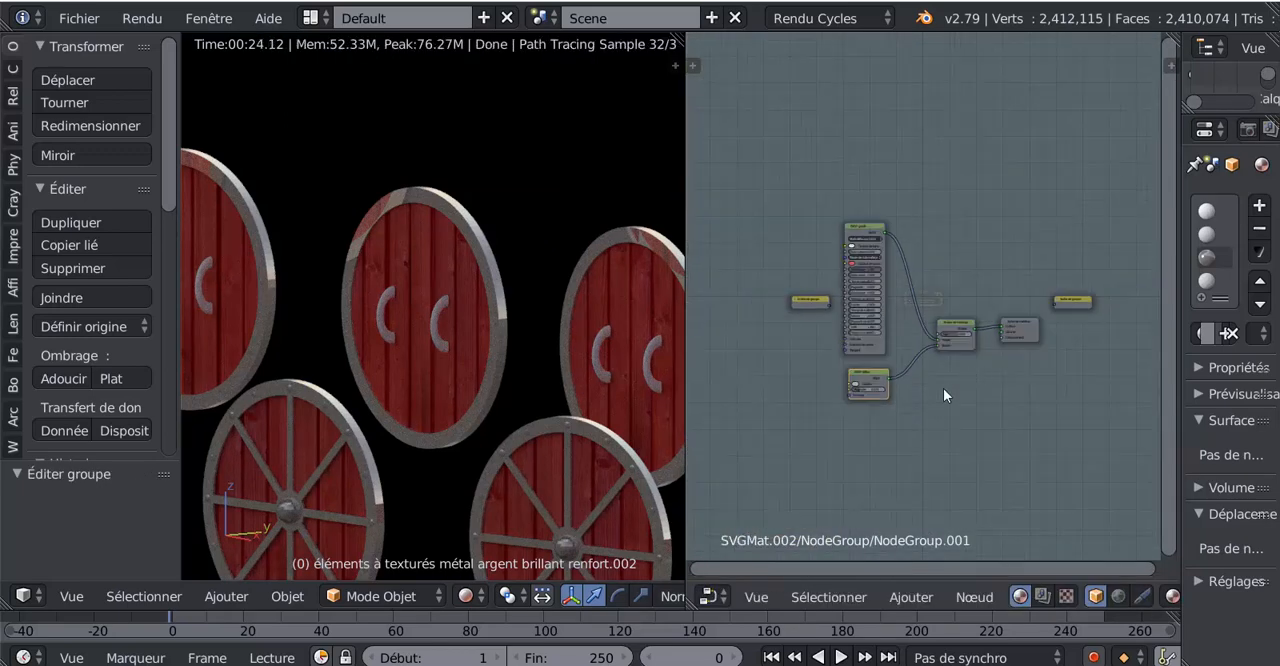
scroll(943, 388, up, 1)
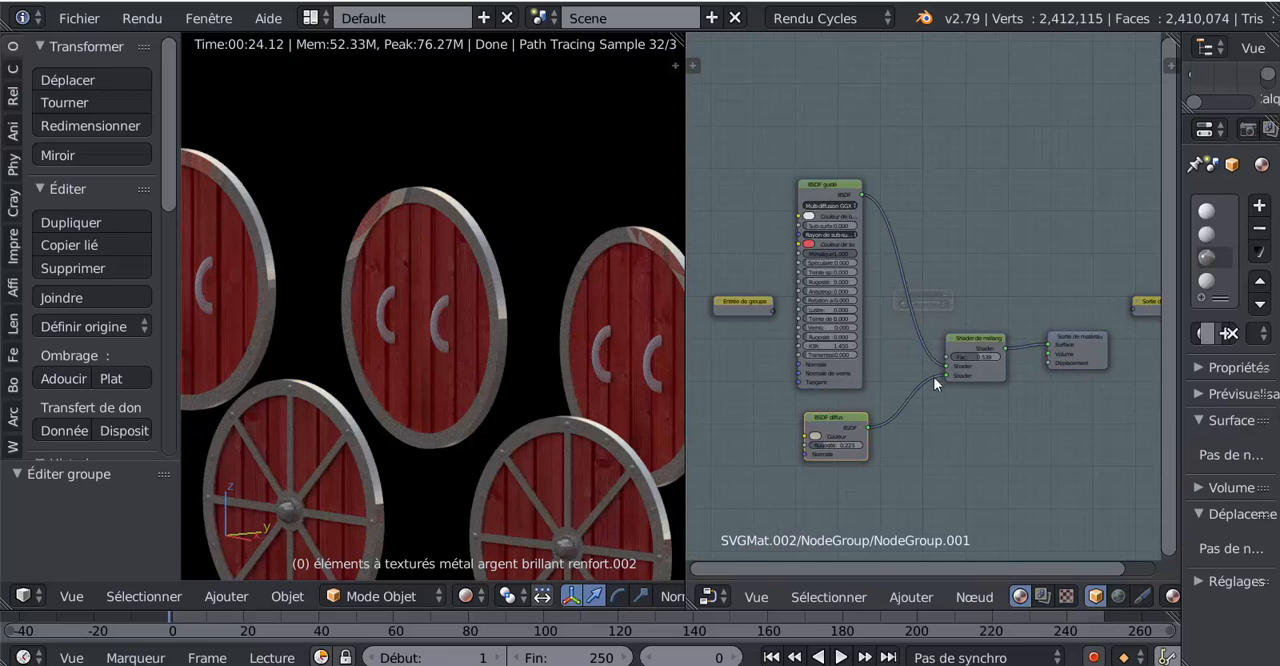
scroll(1106, 305, down, 2)
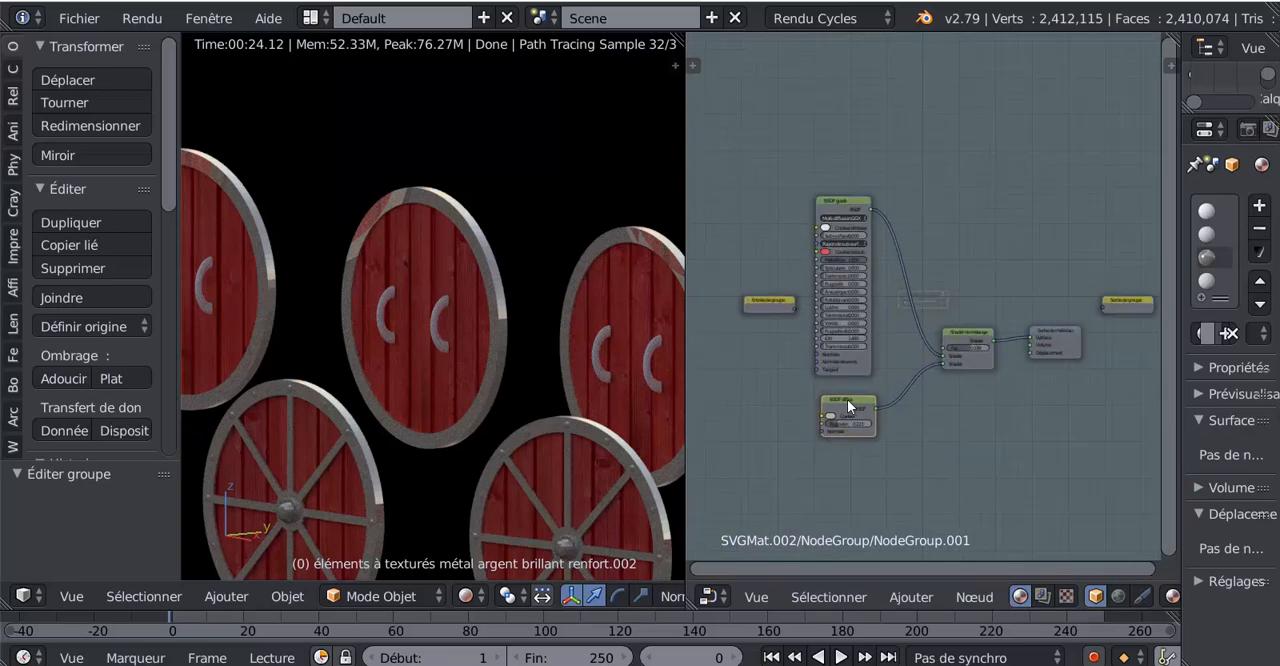
drag(847, 399, 846, 420)
scroll(792, 401, down, 1)
scroll(781, 409, up, 3)
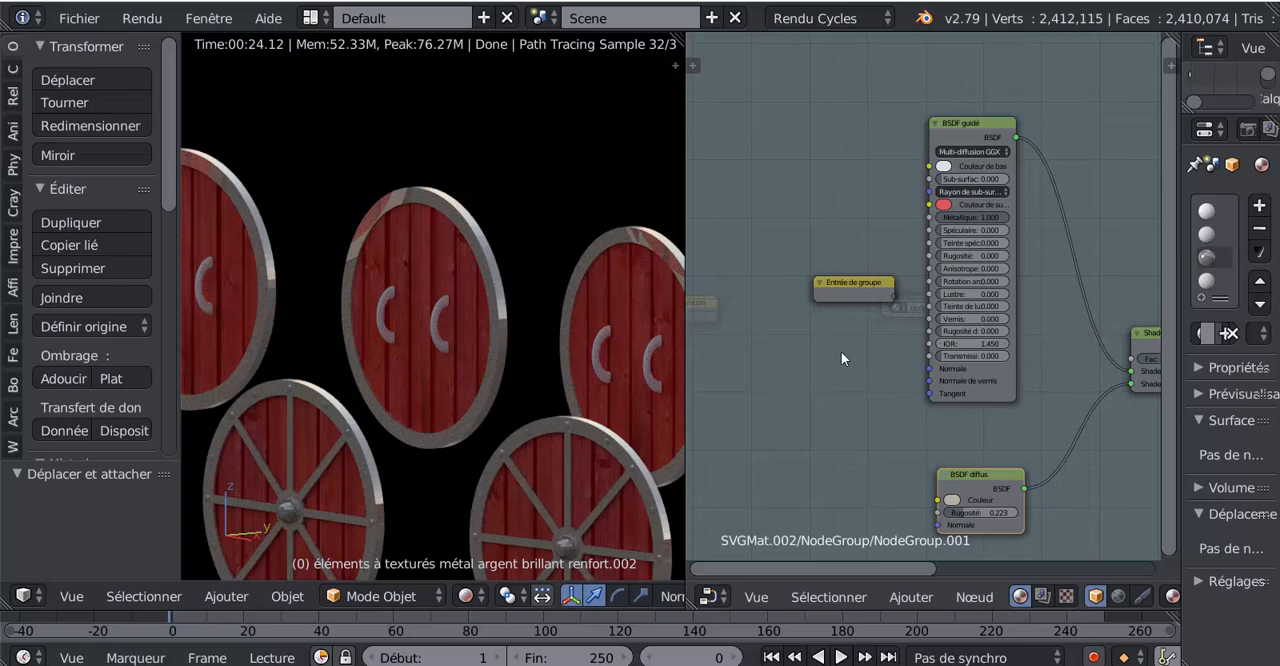
- Examine the metal rims, spokes and handles of the shields in the rendered view, both from afar and up close
scroll(841, 351, down, 2)
scroll(572, 404, down, 2)
scroll(572, 404, down, 3)
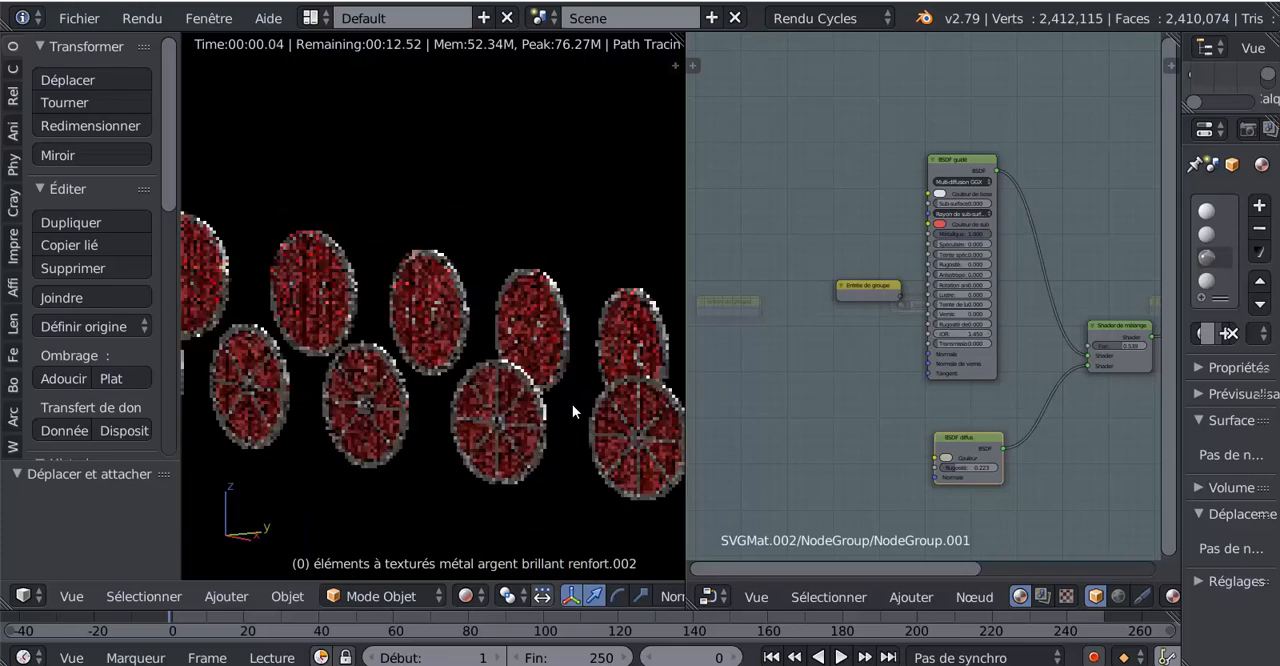
scroll(551, 427, up, 3)
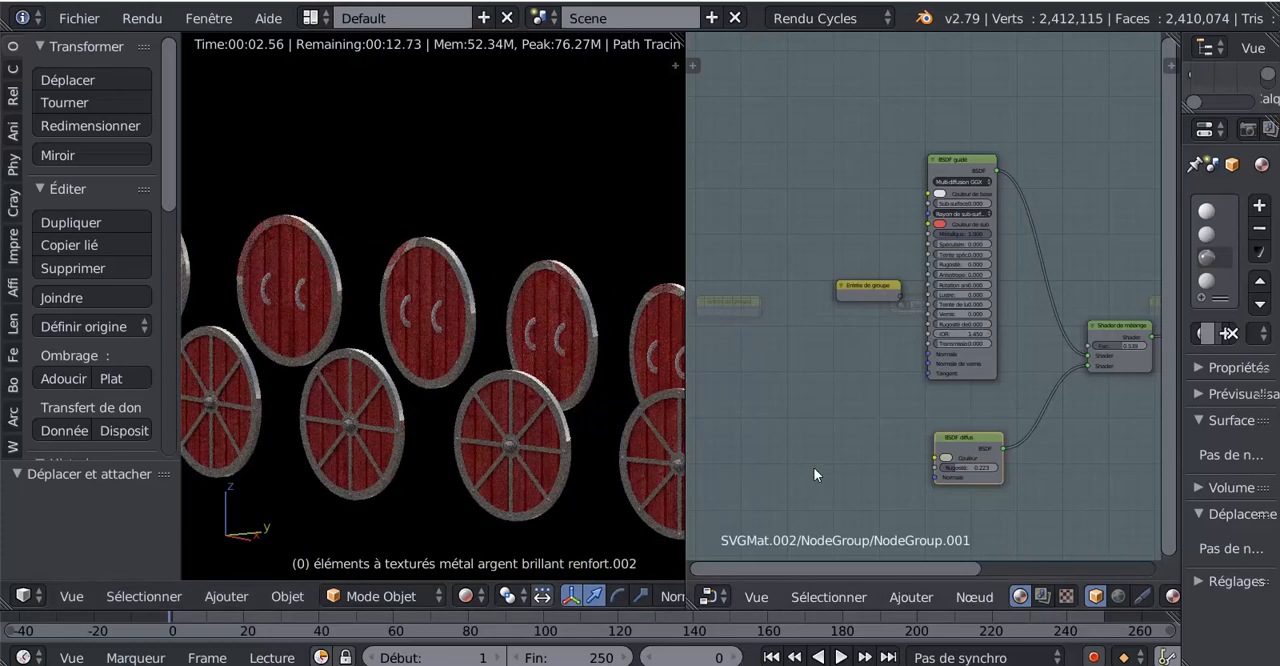
scroll(536, 397, down, 3)
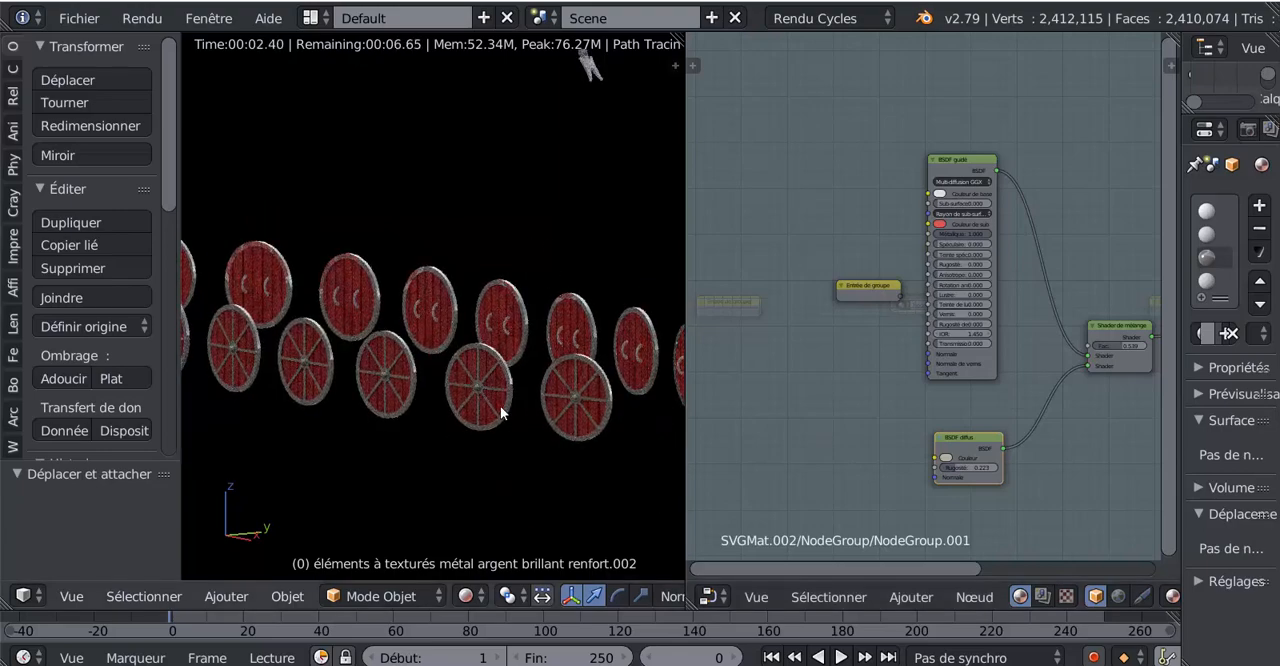
middle_drag(501, 406, 482, 408)
scroll(557, 408, up, 8)
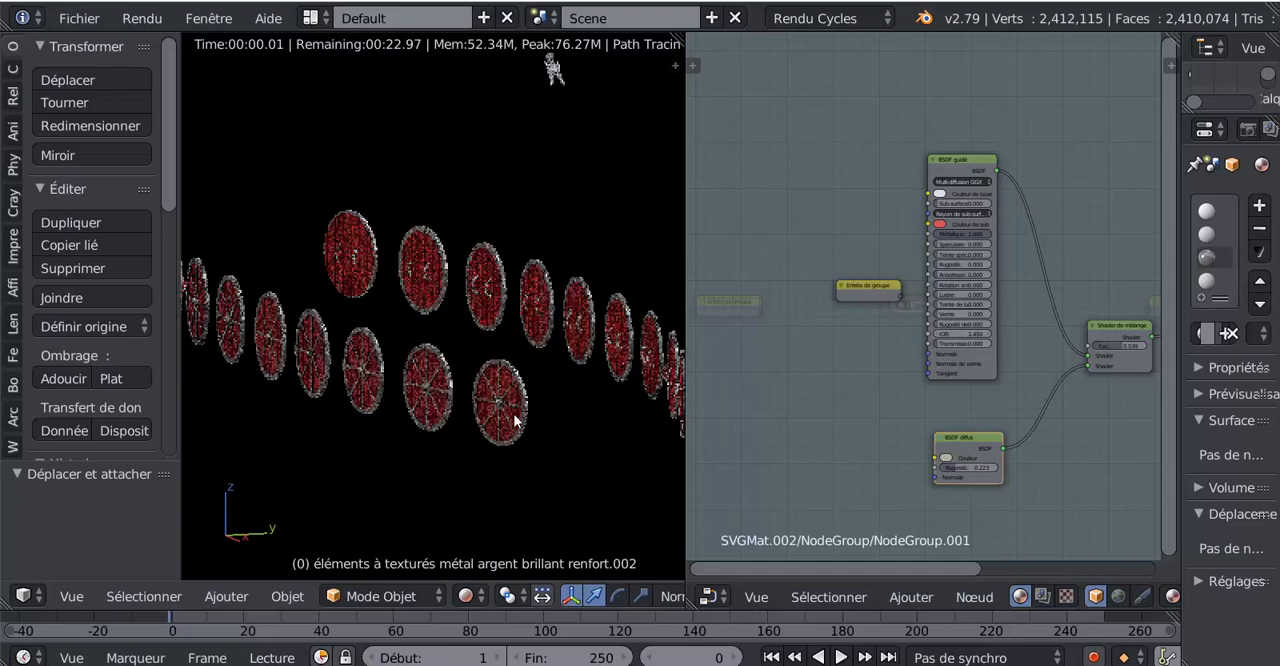
scroll(423, 232, up, 2)
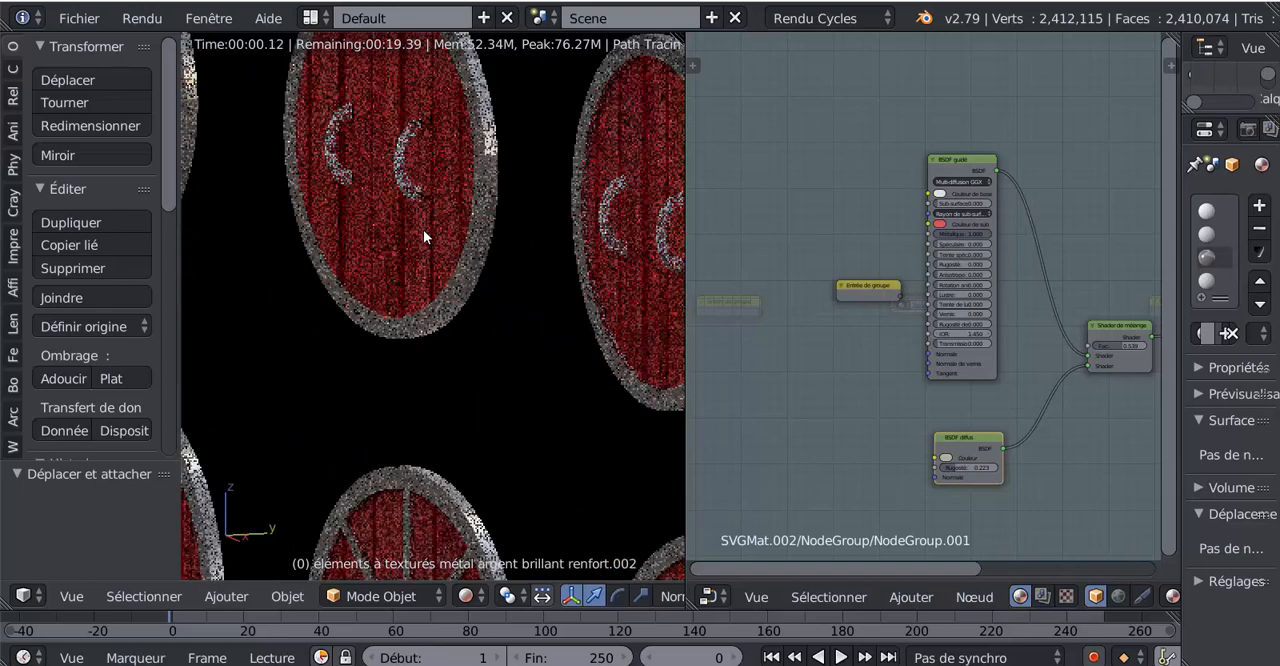
scroll(620, 280, down, 5)
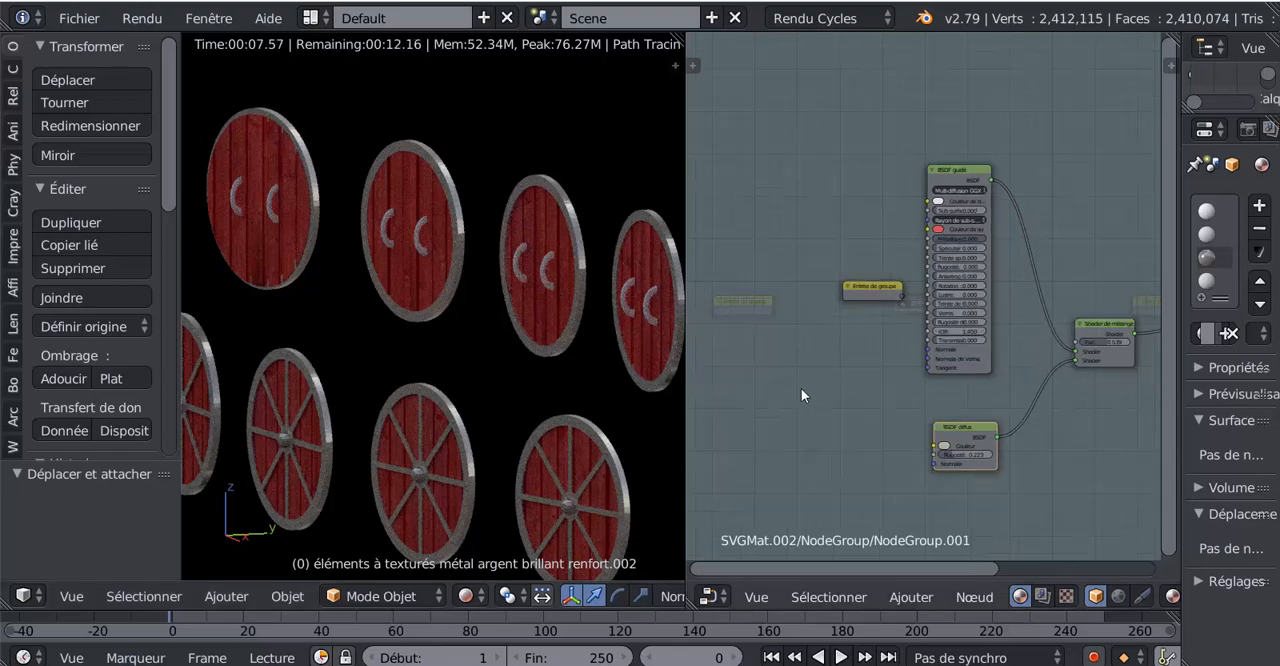
- Widen the 3D viewport over the node editor and make the ship parts on the first ten layers visible
drag(685, 116, 953, 116)
scroll(888, 115, down, 3)
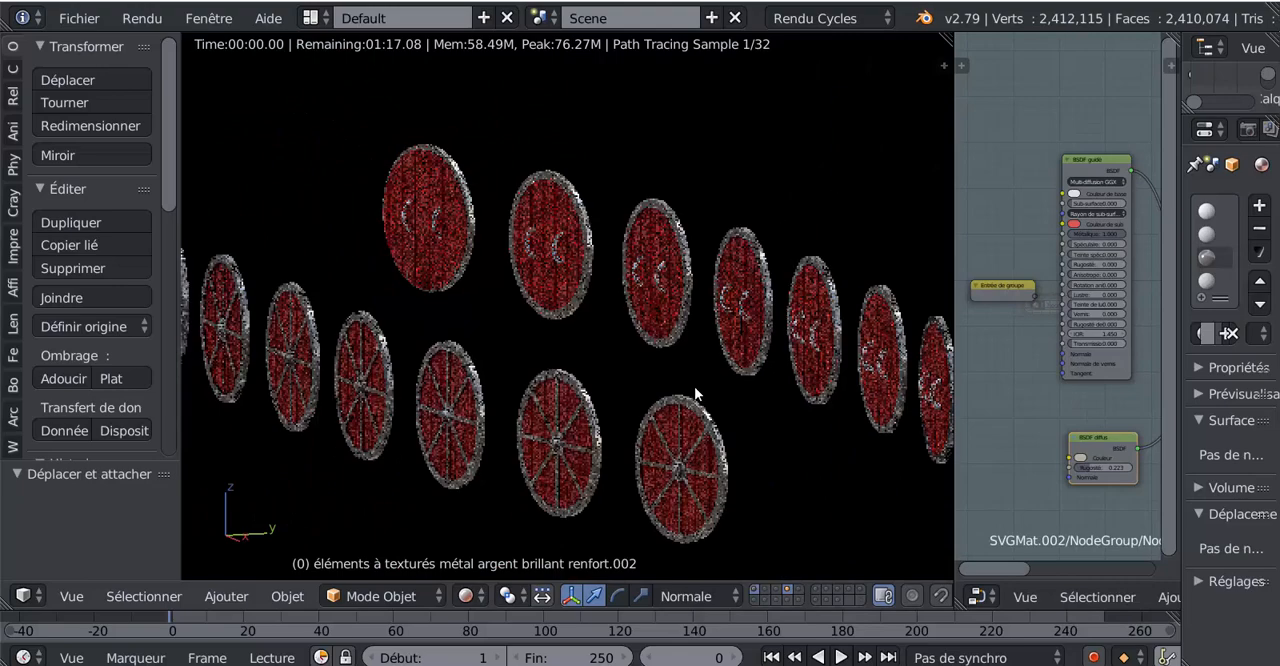
shift+click(750, 599)
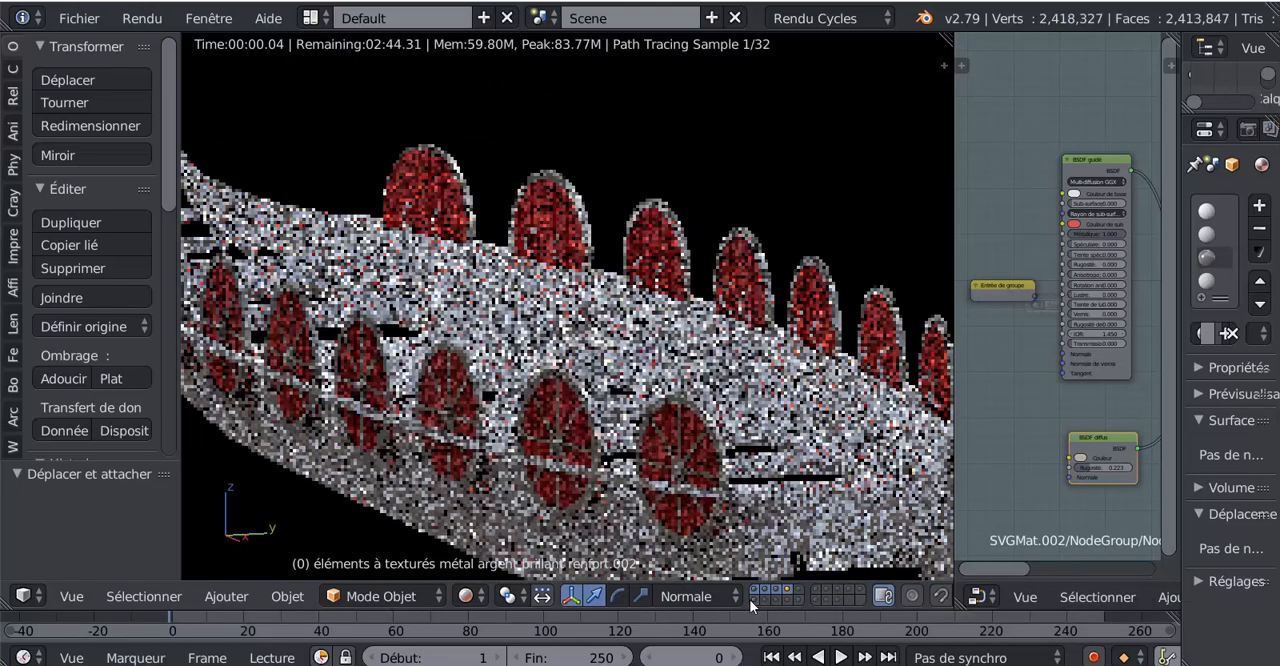
shift+click(757, 598)
shift+click(775, 598)
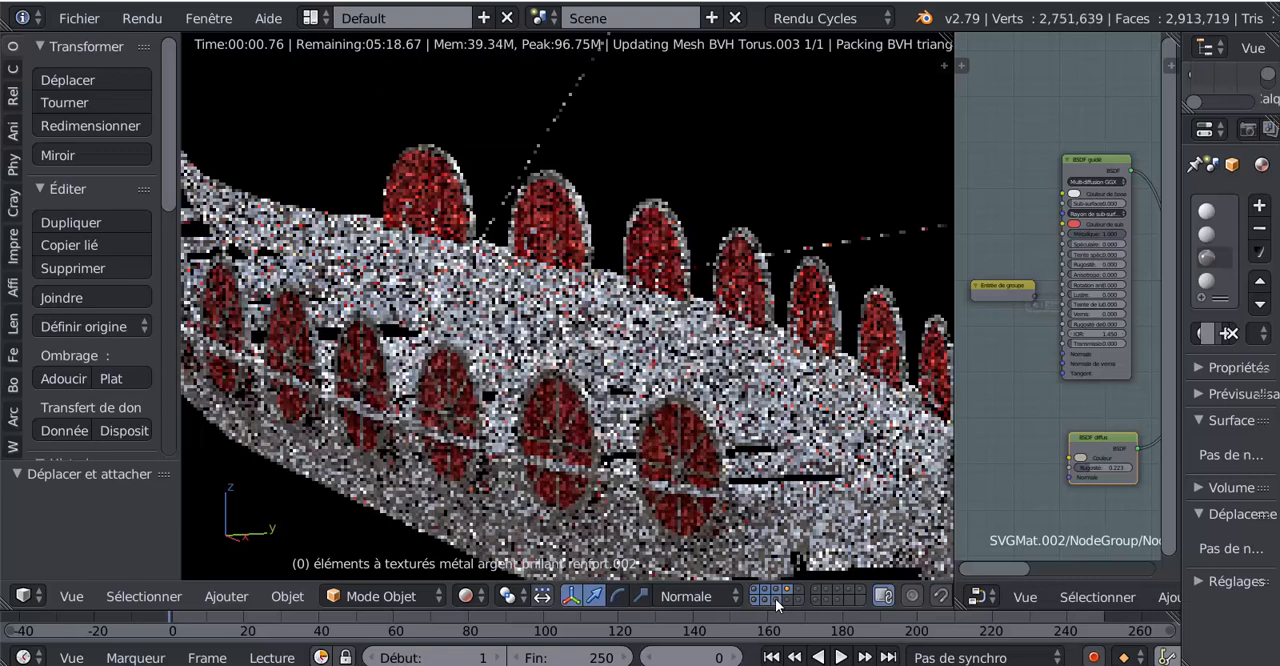
shift+click(784, 599)
shift+click(796, 598)
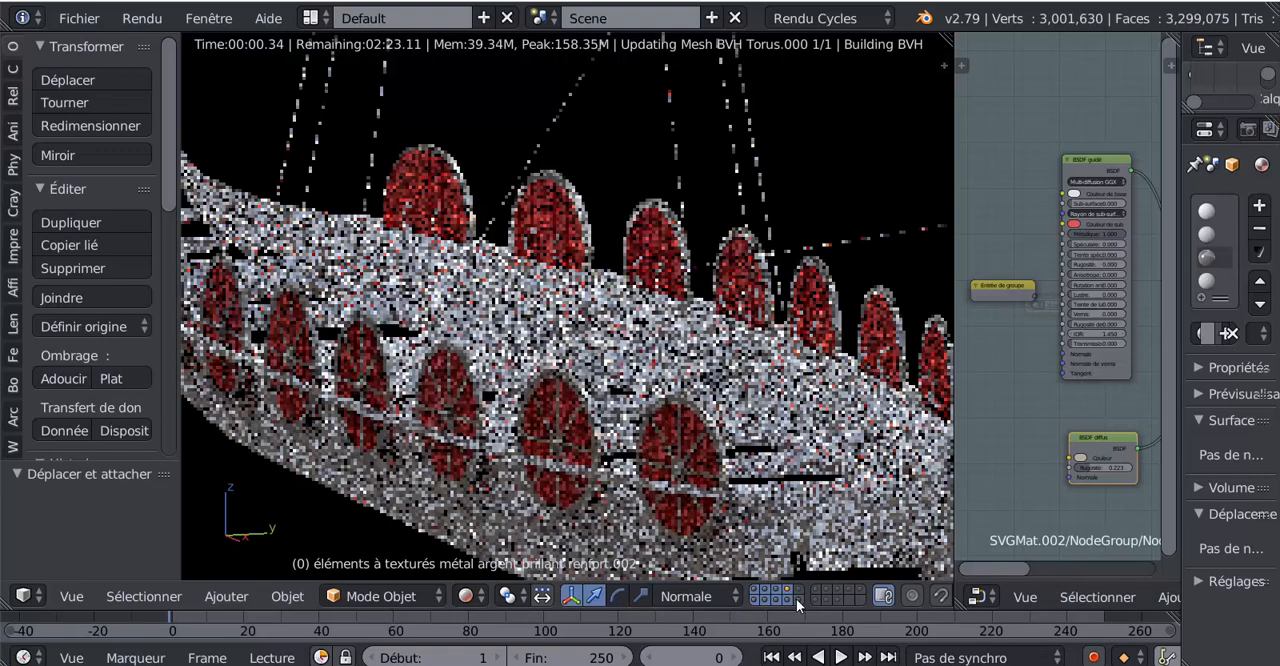
- Make the remaining ship parts on the second block of layers visible too
shift+click(817, 589)
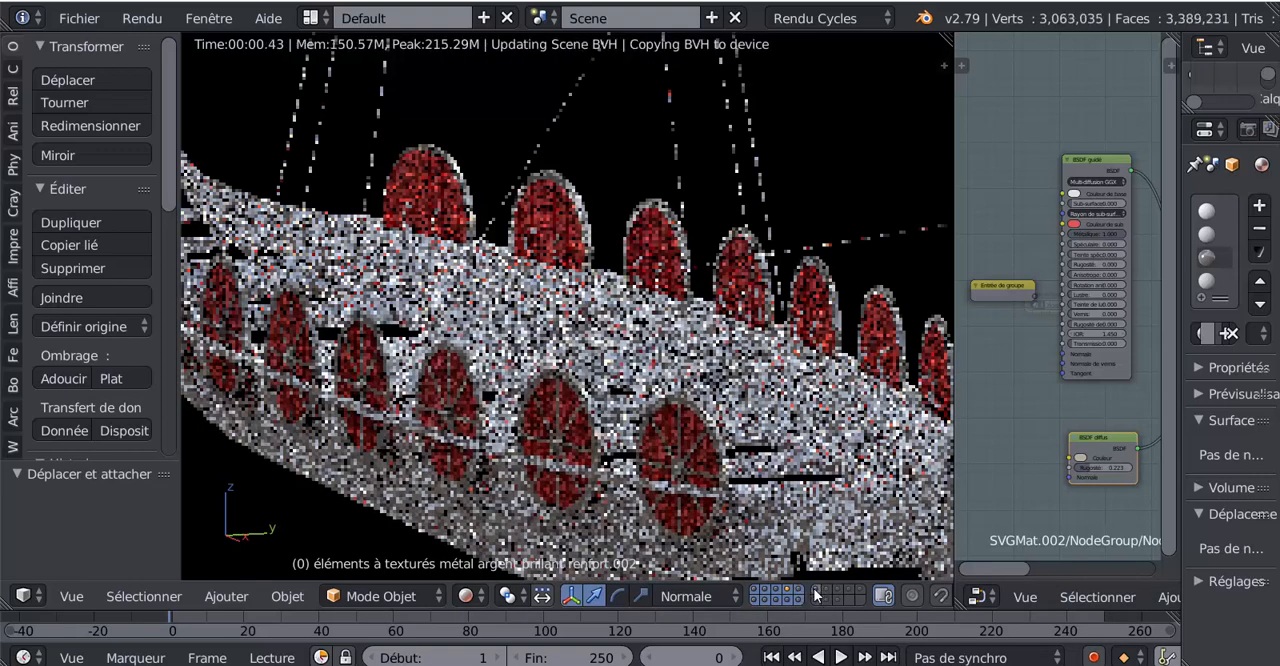
shift+click(816, 598)
shift+click(827, 590)
shift+click(827, 598)
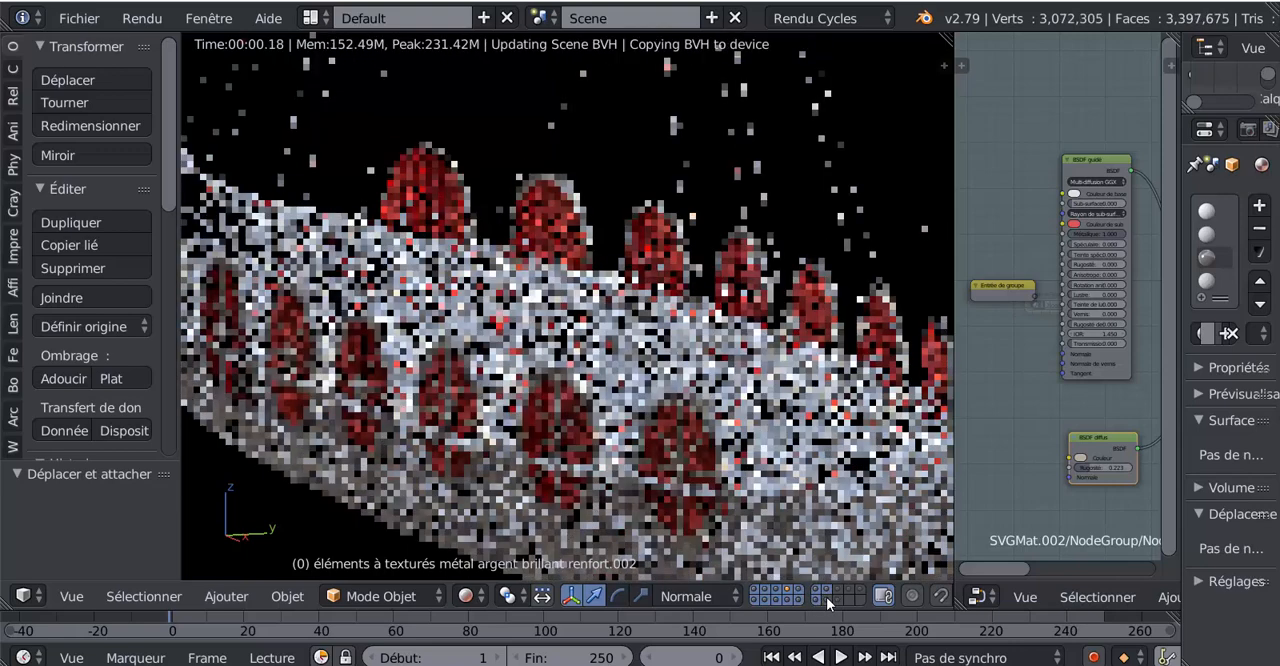
shift+click(836, 598)
shift+click(836, 590)
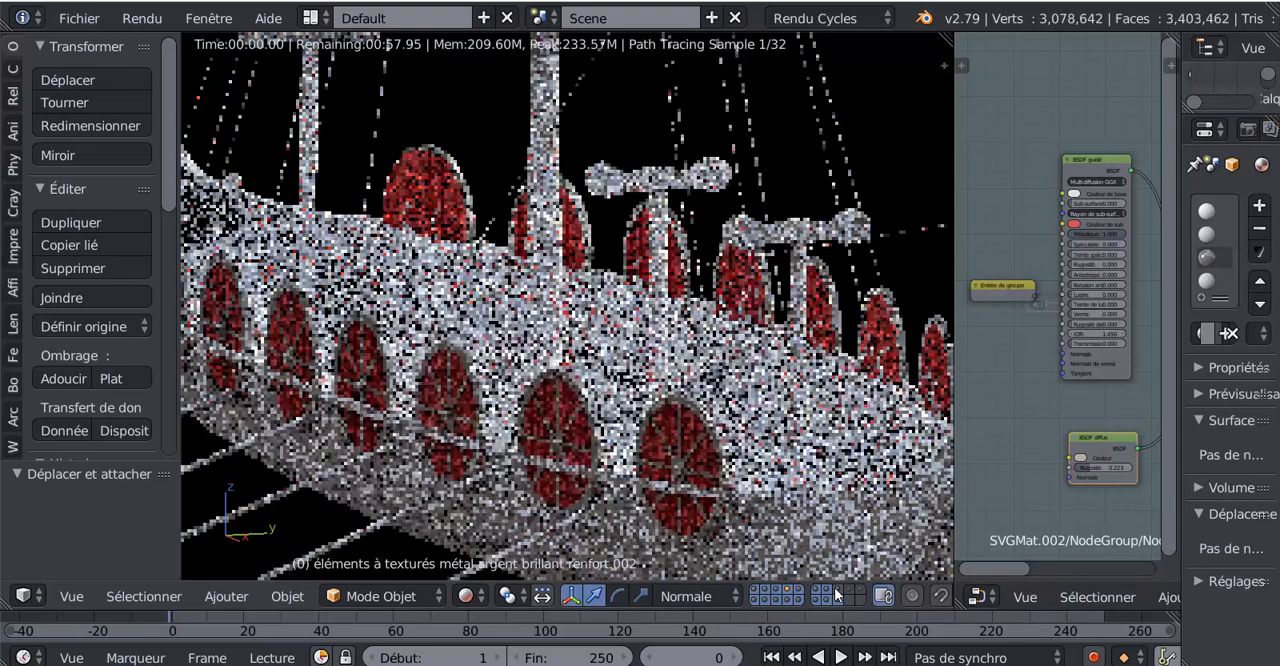
shift+click(845, 597)
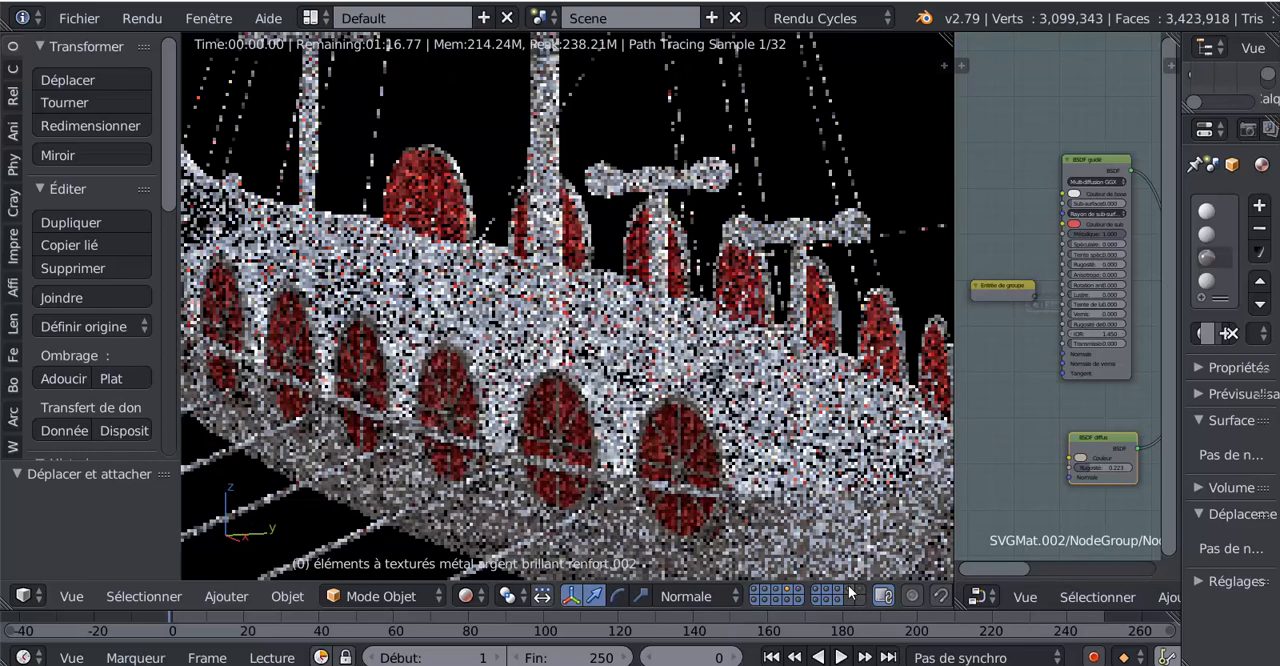
shift+click(857, 591)
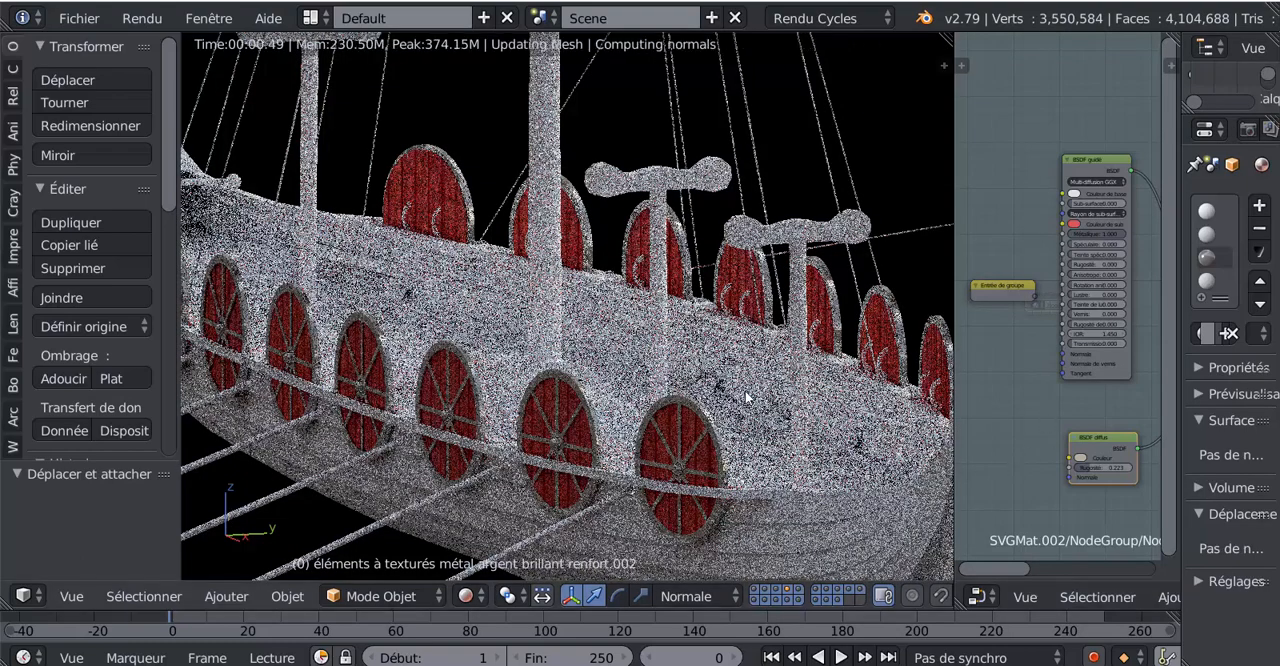
- Bring the whole ship into view and merge the node editor area into the 3D viewport
scroll(804, 418, down, 4)
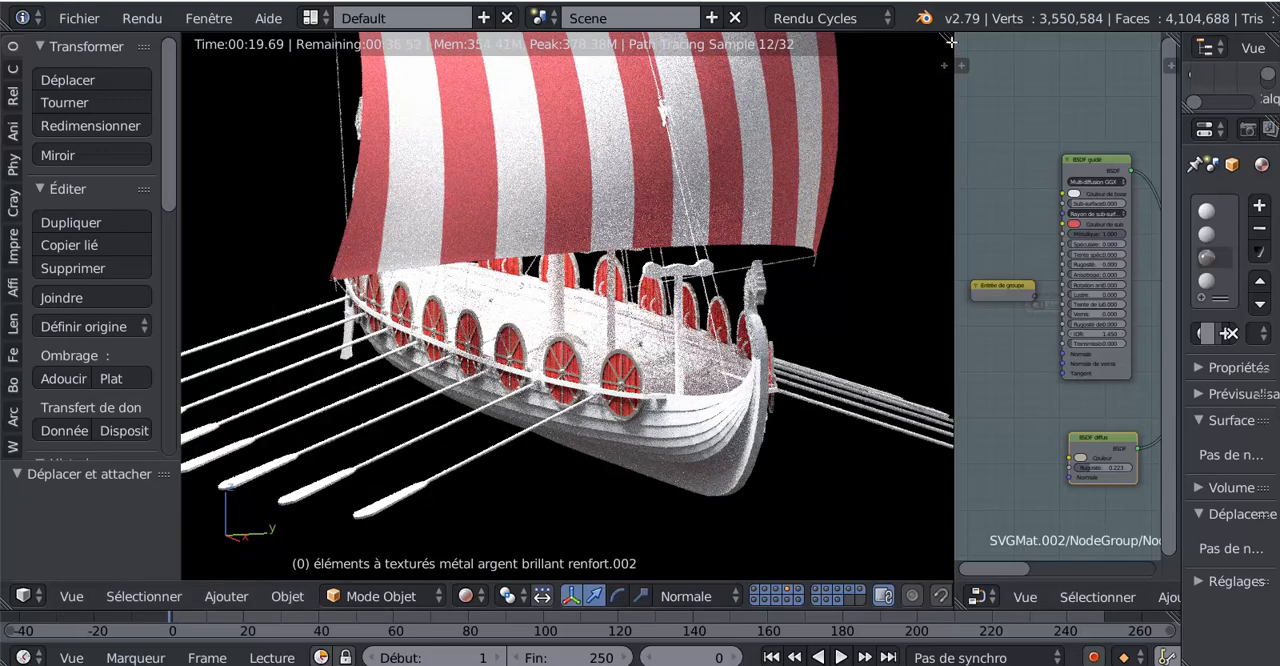
drag(951, 42, 1036, 69)
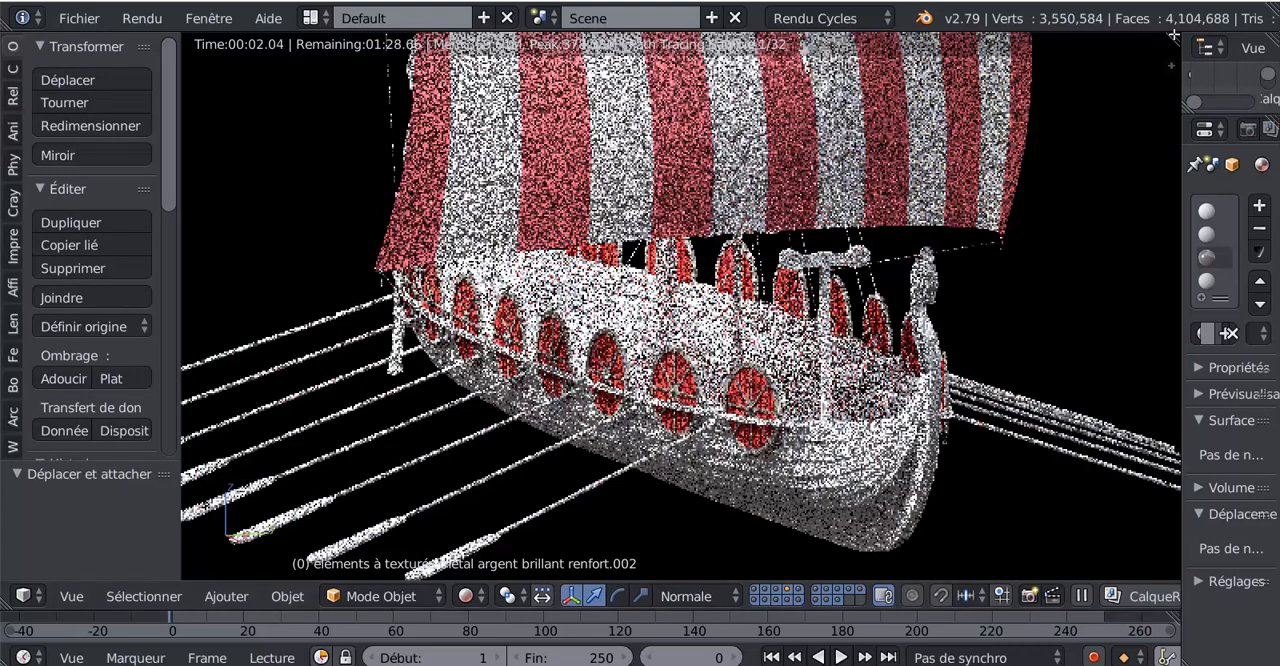
- Split the 3D viewport into two side-by-side areas and join them back into one, twice in a row
drag(1173, 36, 933, 105)
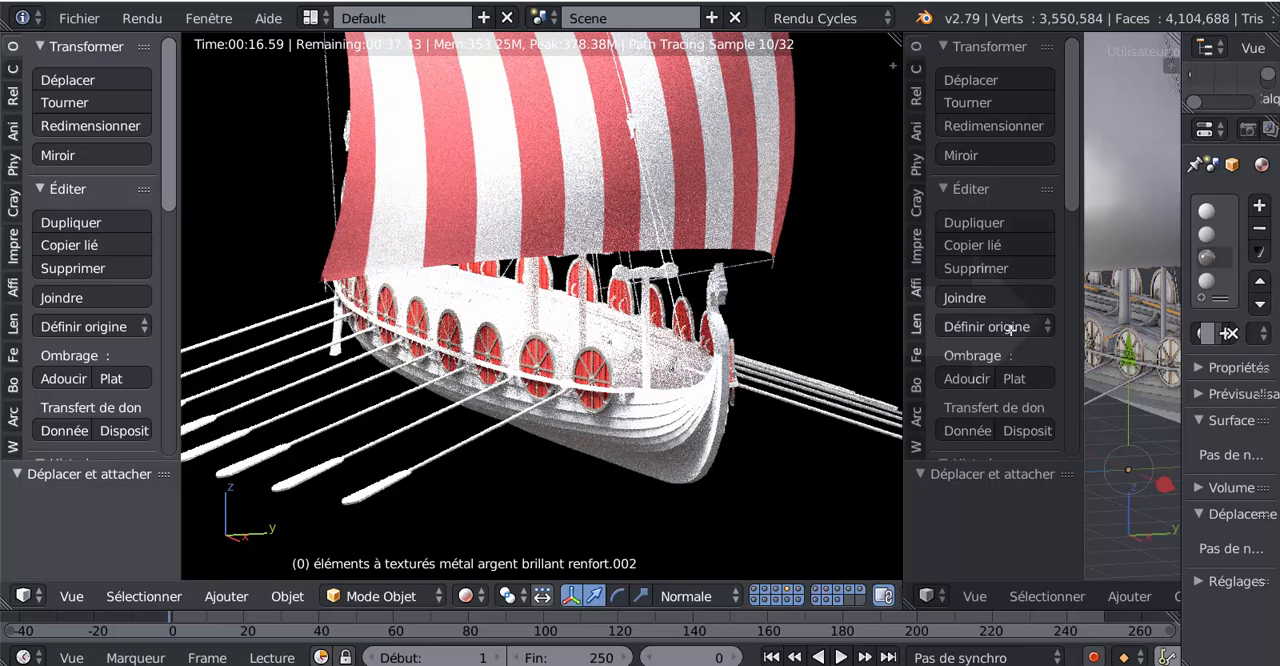
click(1119, 274)
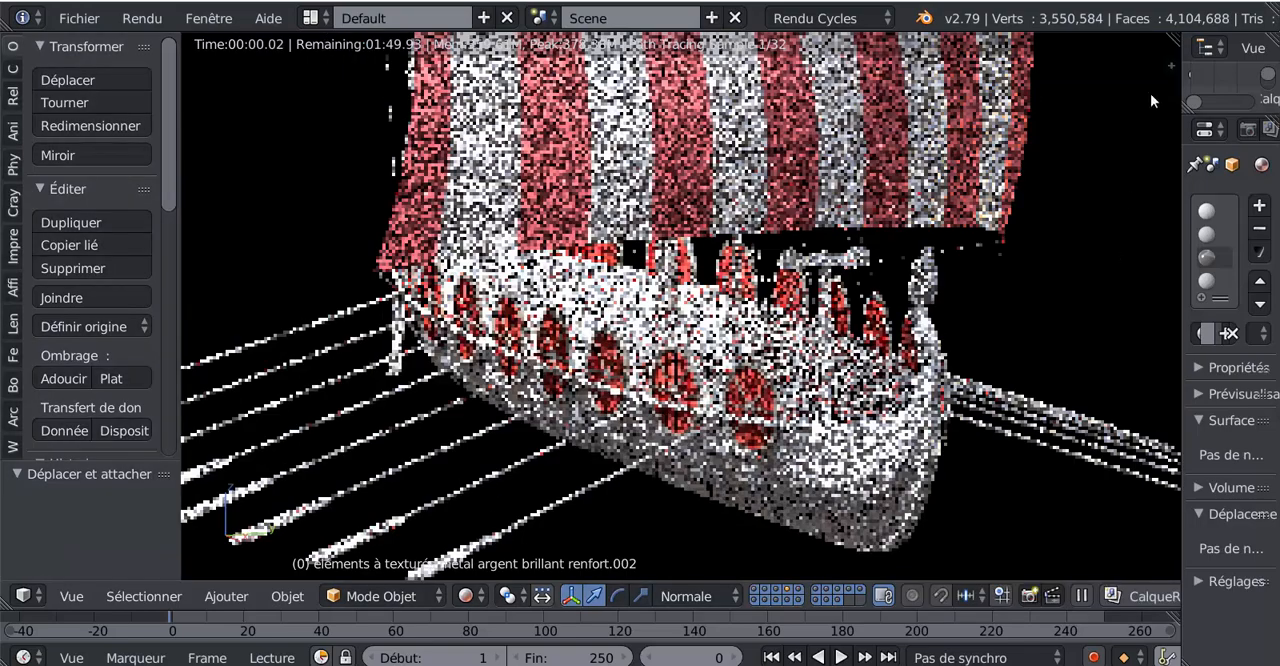
drag(1170, 37, 913, 132)
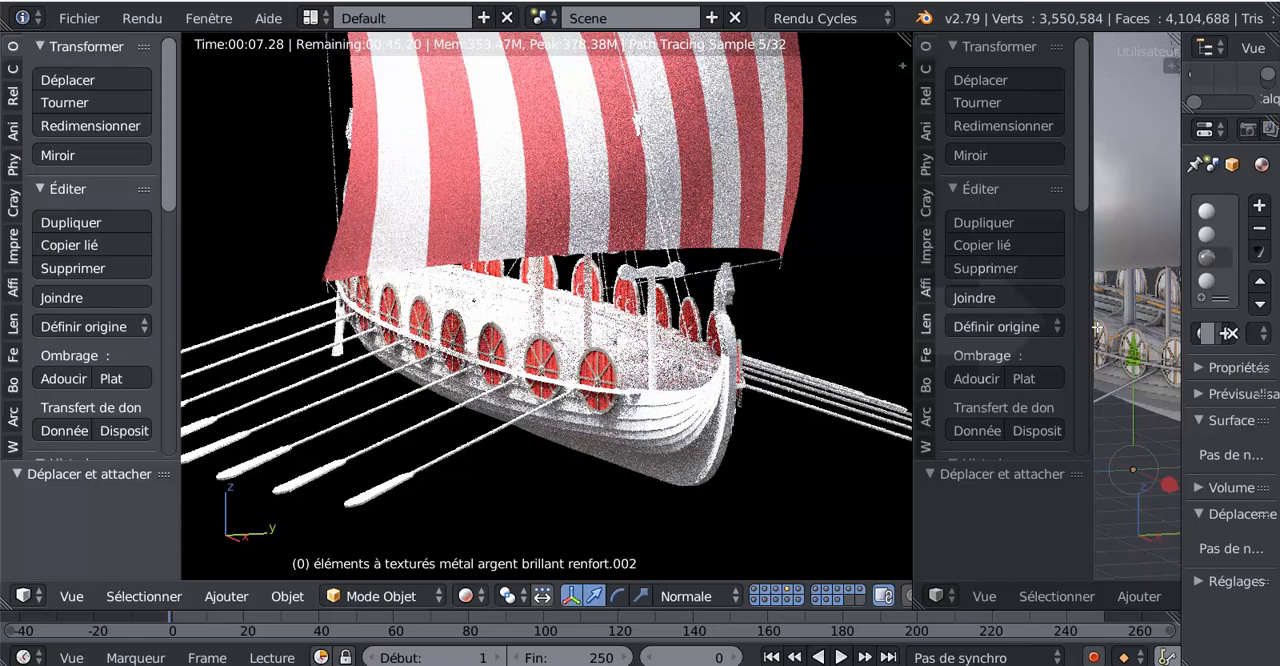
drag(1097, 327, 1092, 334)
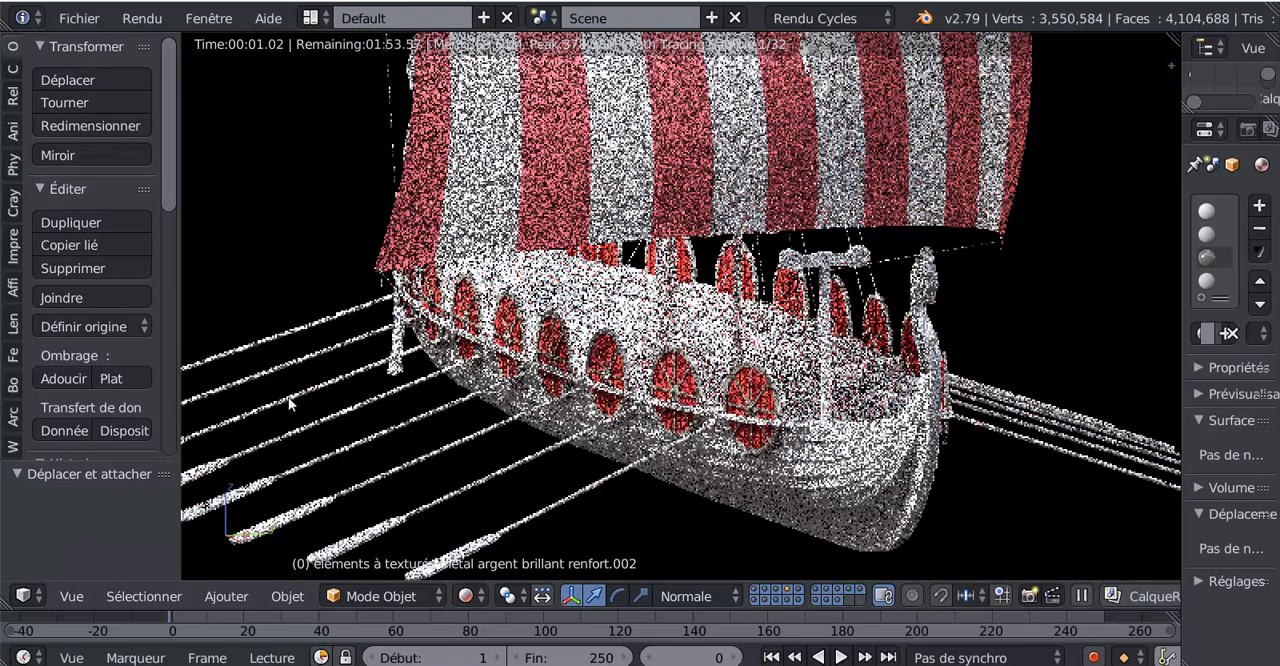
scroll(303, 399, down, 3)
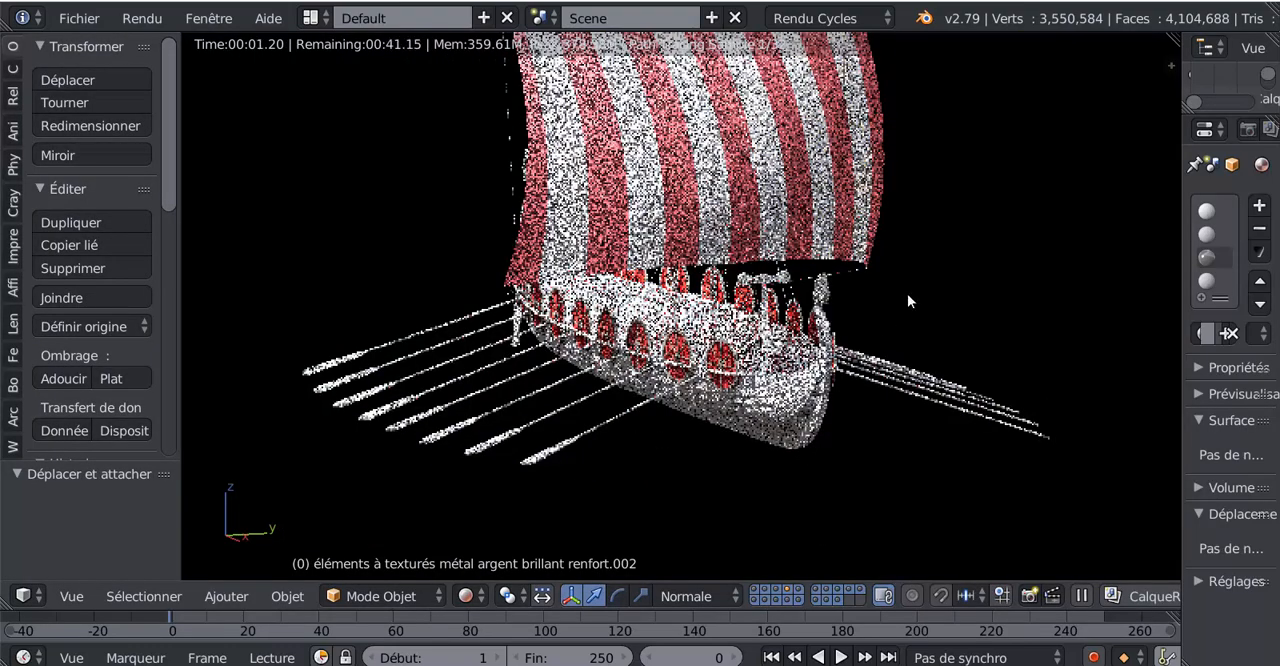